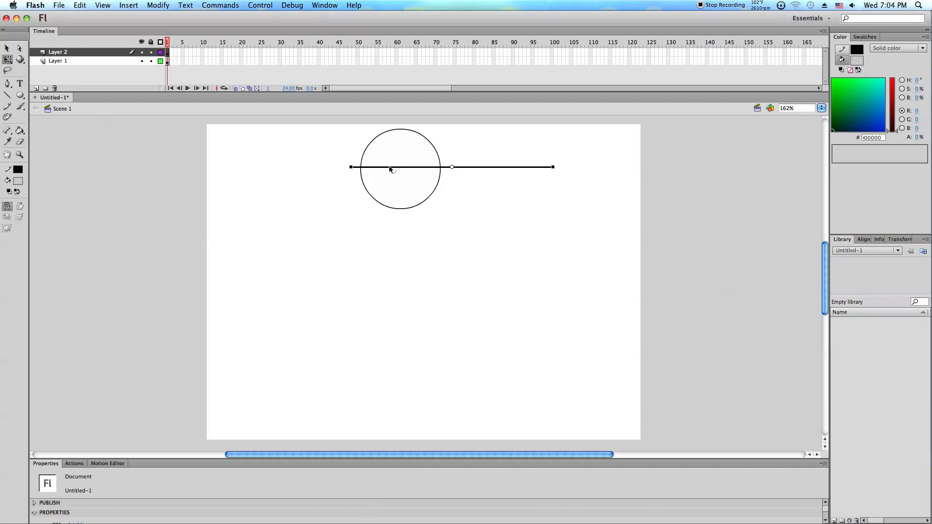
Adjust the horizontal line's ends so it runs from the circle's left edge to just past its right edge.
drag(356, 167, 365, 167)
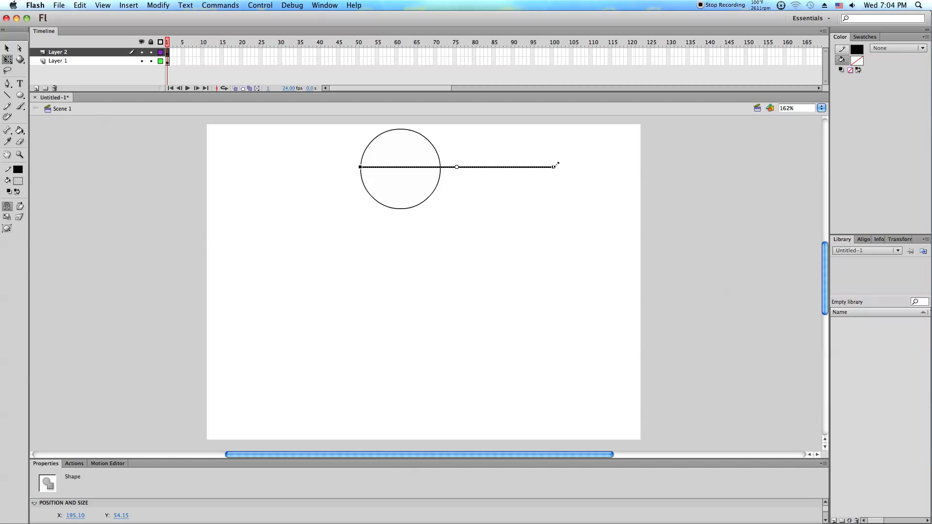
drag(555, 166, 439, 183)
click(445, 186)
click(430, 167)
drag(439, 167, 452, 167)
click(461, 199)
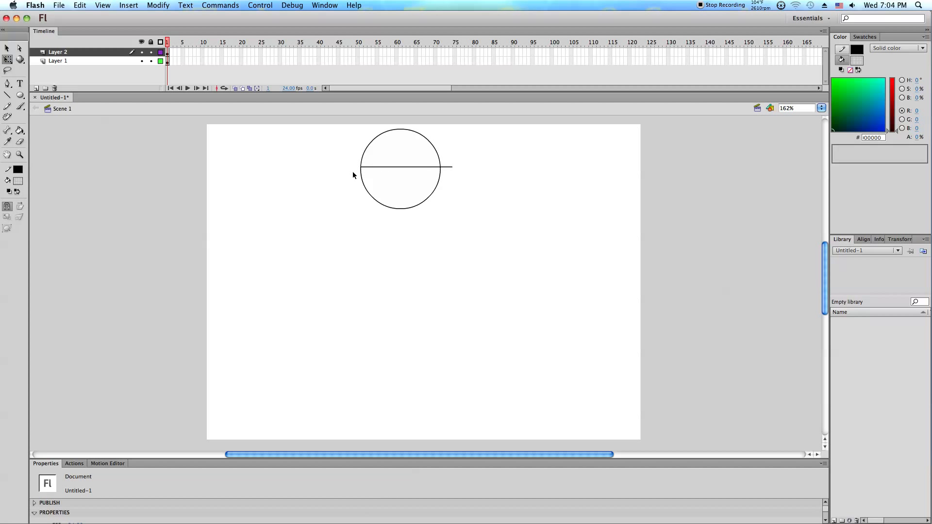
Stretch the line's left end out past the circle's left edge so the line overhangs on both sides.
drag(361, 167, 330, 168)
click(383, 140)
key(BackSpace)
key(super+z)
click(302, 190)
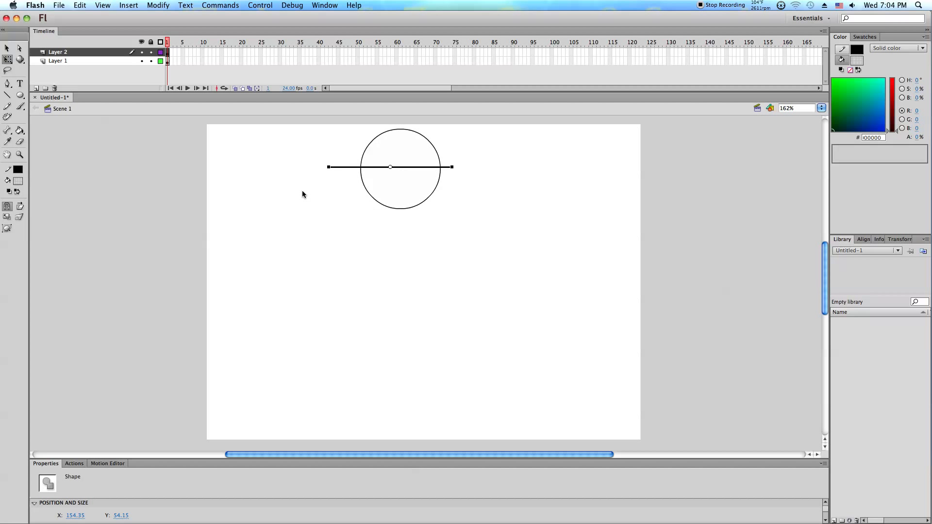
right_click(301, 191)
click(321, 224)
click(273, 205)
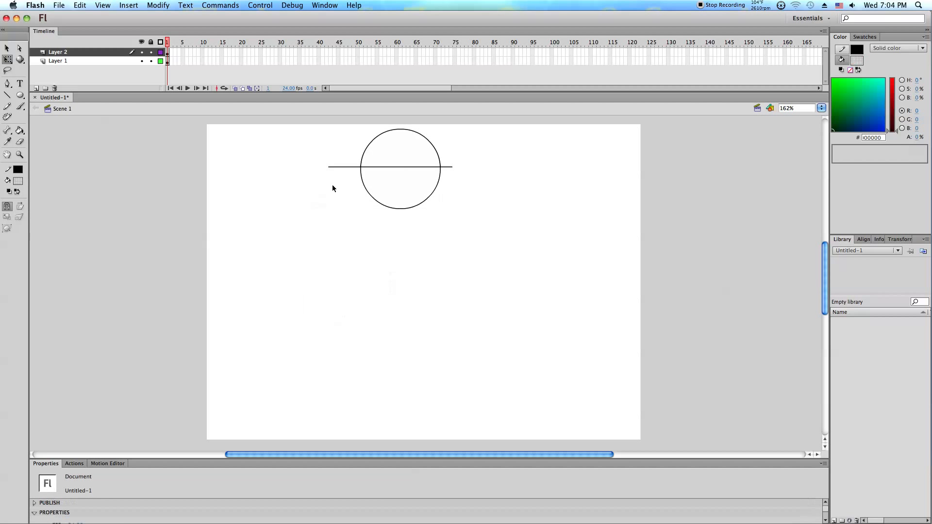
Move the line's left overhang into the circle and stretch it into a vertical body line from the centre to near the stage's bottom edge.
click(341, 168)
click(6, 48)
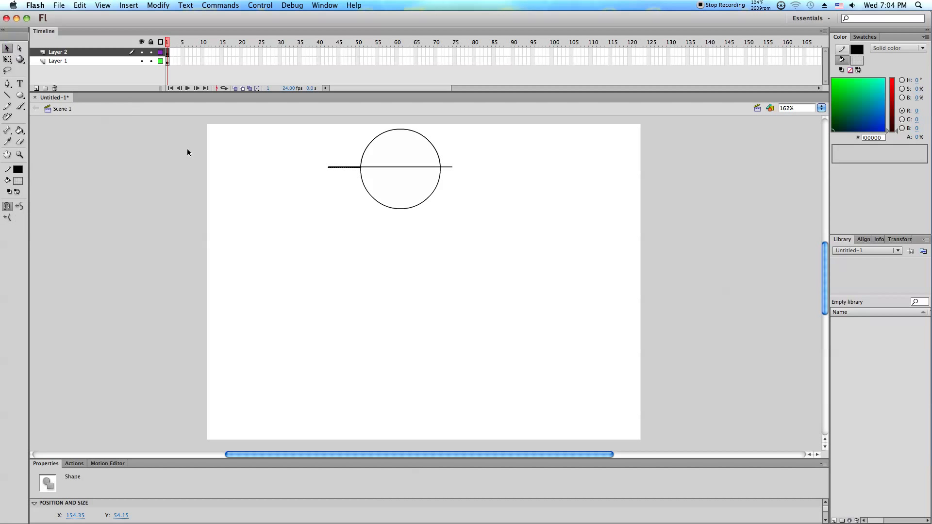
drag(341, 171, 392, 185)
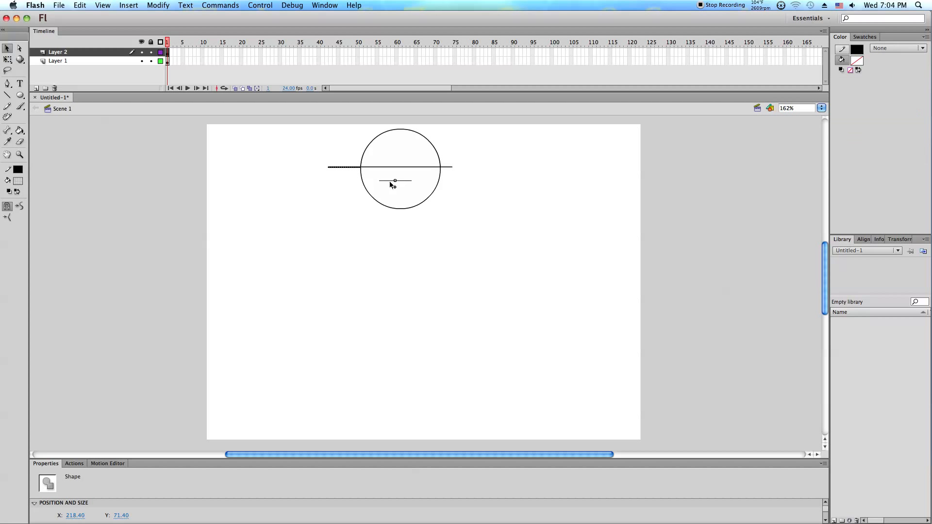
click(298, 188)
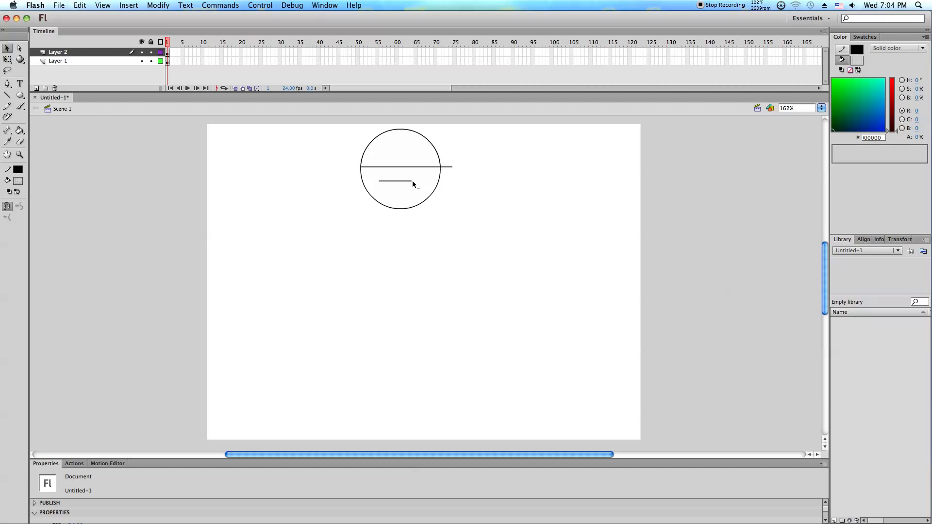
drag(411, 180, 399, 430)
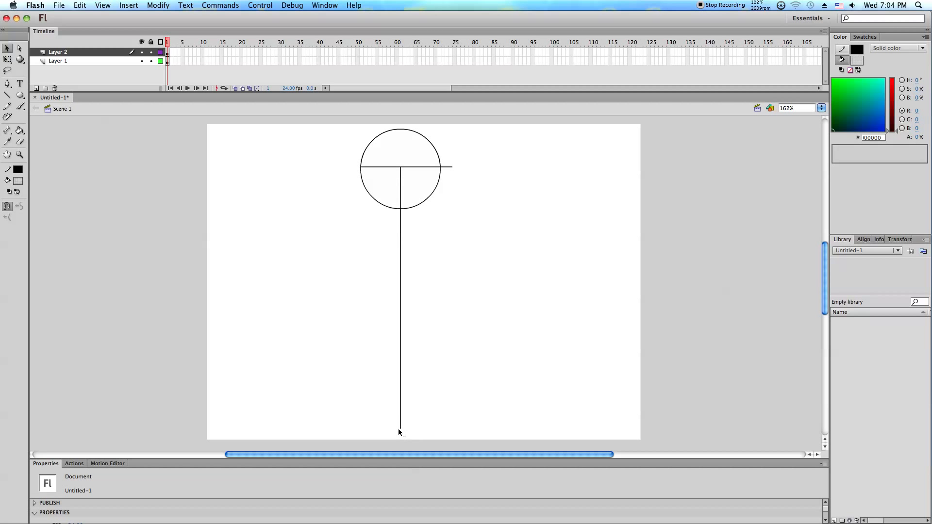
Delete the remaining horizontal line segments inside and beside the circle.
click(425, 168)
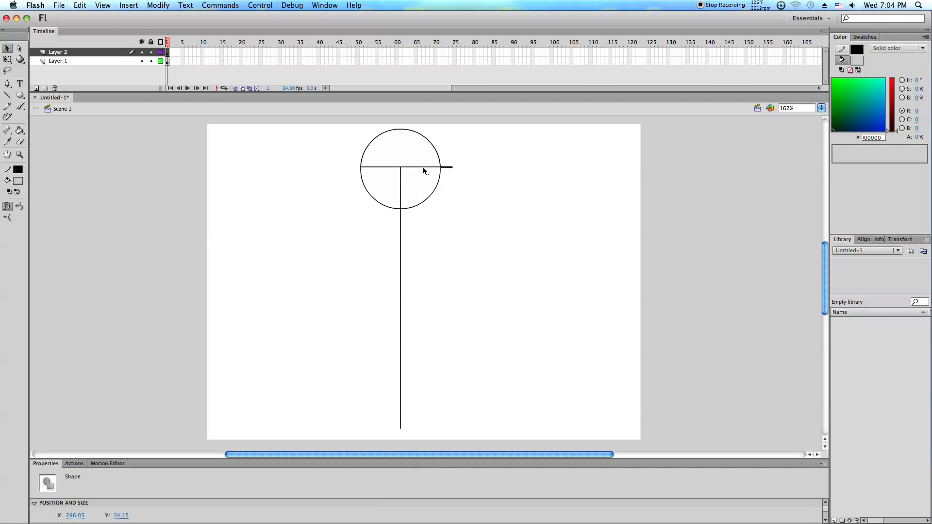
shift+click(393, 168)
key(Delete)
Move the body segment inside the head down to shoulder height and angle it outward as the figure's right-hand arm.
click(400, 187)
drag(401, 170, 401, 237)
click(437, 239)
drag(433, 278, 453, 296)
Duplicate the arm, flip the copy horizontally and attach it to the shoulder point on the body's left side.
right_click(454, 295)
click(486, 325)
key(super+shift+h)
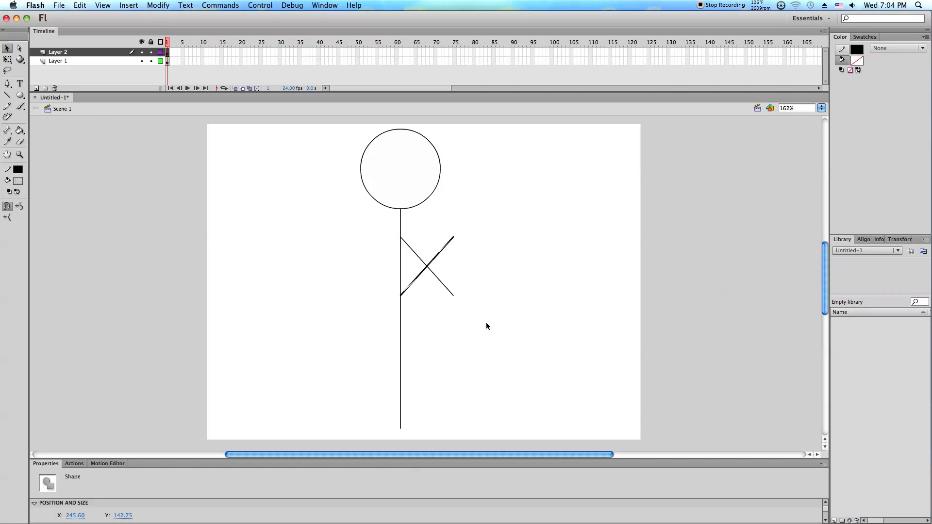
drag(453, 241, 401, 242)
Duplicate both arms as legs at the body's lower end, and raise the shoulder joint closer to the head.
shift+click(406, 246)
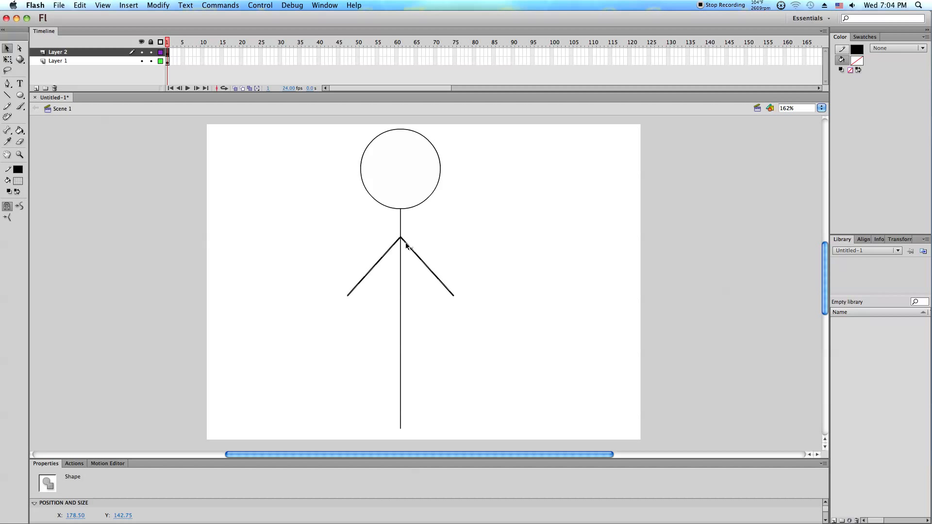
click(417, 241)
right_click(417, 240)
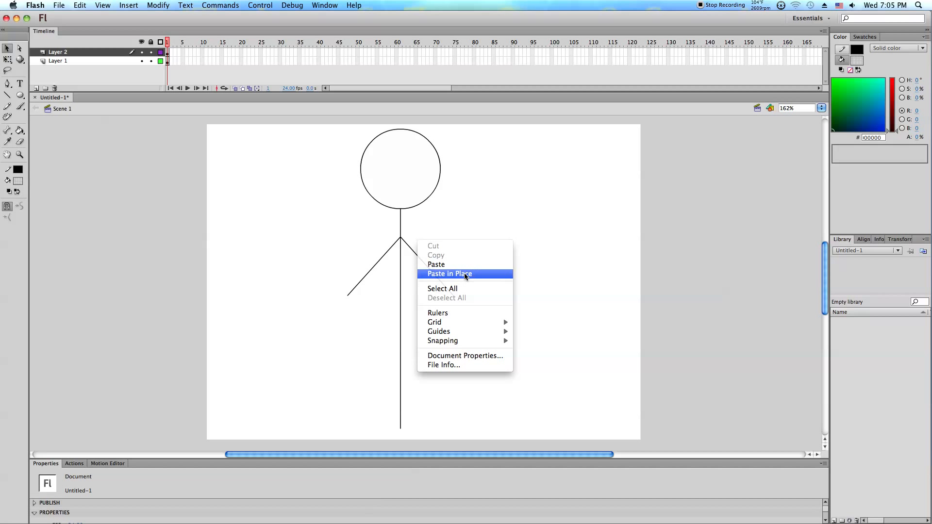
click(465, 274)
scroll(428, 241, down, 3)
drag(402, 196, 400, 335)
click(413, 383)
drag(400, 194, 401, 179)
scroll(409, 192, up, 2)
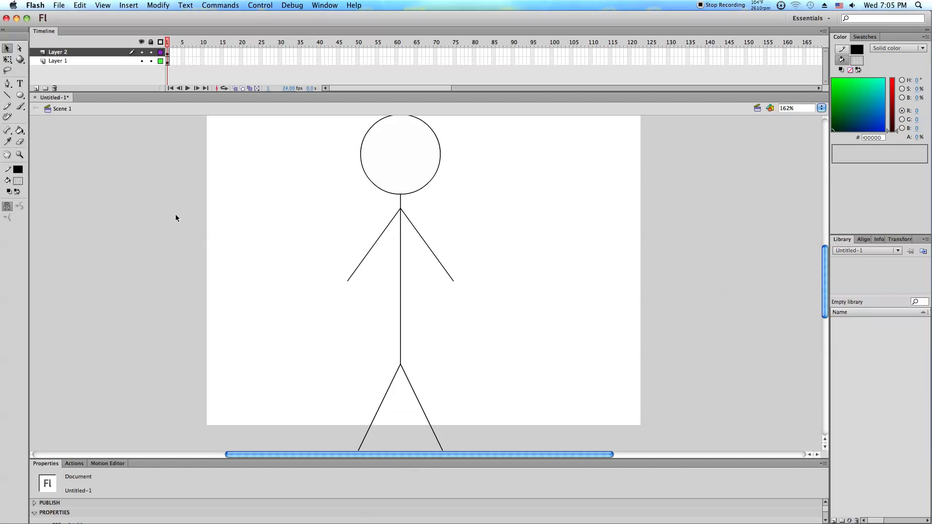
Select the whole stick figure and scale it down to about half size with Free Transform.
right_click(214, 218)
click(248, 266)
scroll(328, 395, down, 3)
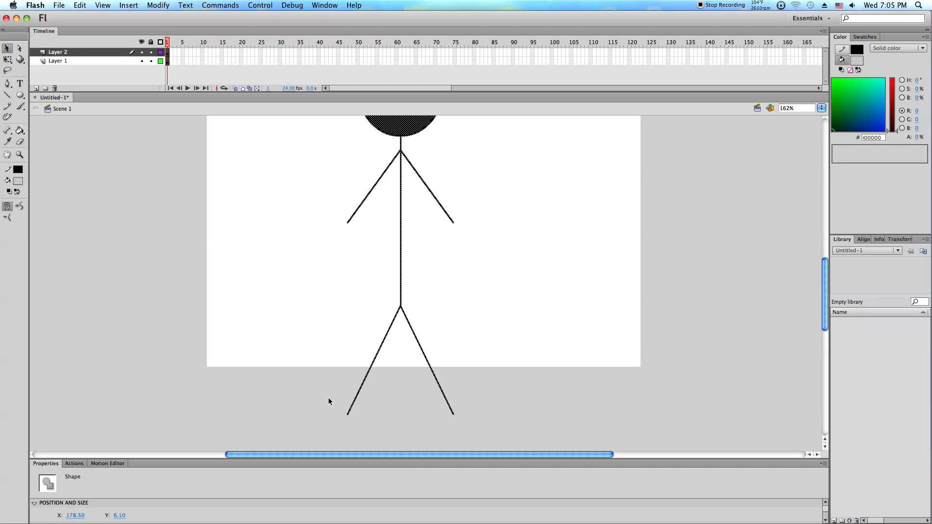
click(7, 59)
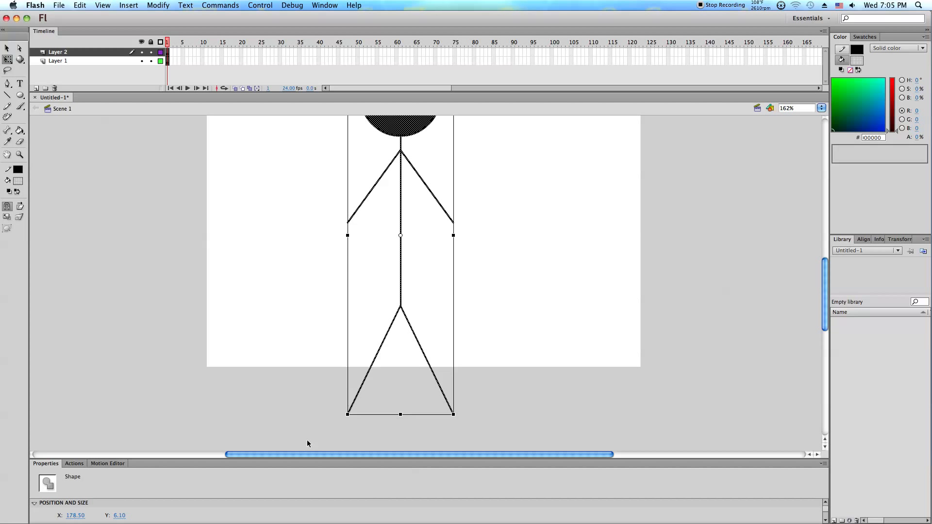
drag(347, 414, 394, 301)
scroll(416, 260, up, 3)
scroll(415, 259, up, 4)
click(512, 282)
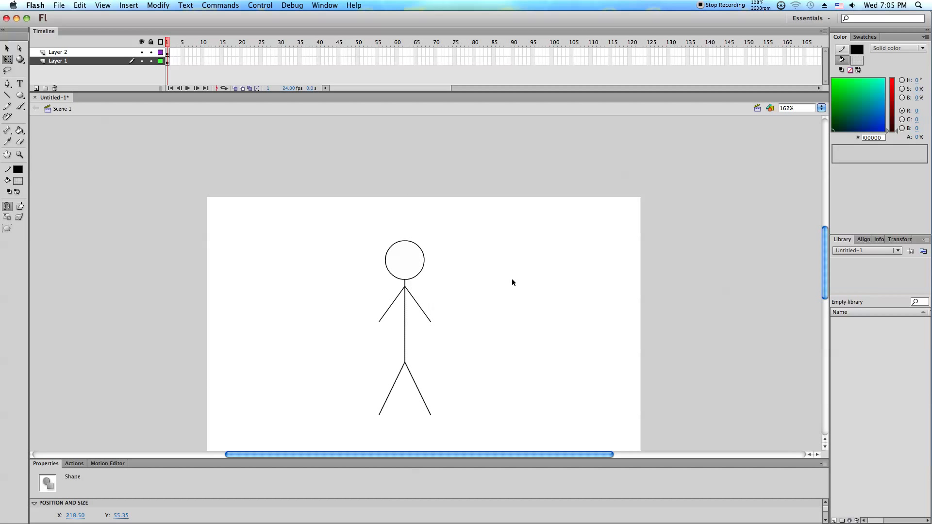
Select both arms and nudge them slightly down along the body.
scroll(485, 280, down, 2)
click(419, 275)
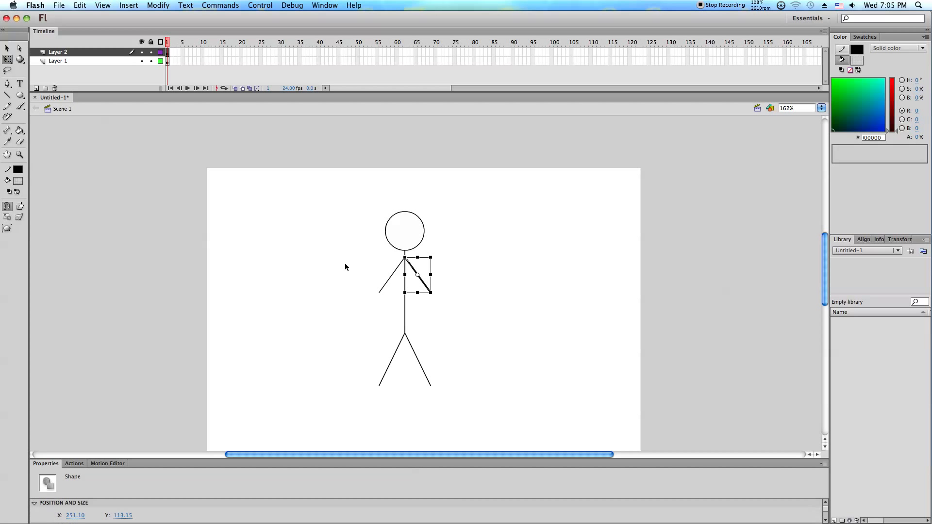
shift+click(388, 281)
key(Down)
key(Down)
key(Down)
click(353, 264)
Try pulling the shoulder joint sideways away from the body, and undo the move.
drag(405, 261, 423, 261)
key(super+z)
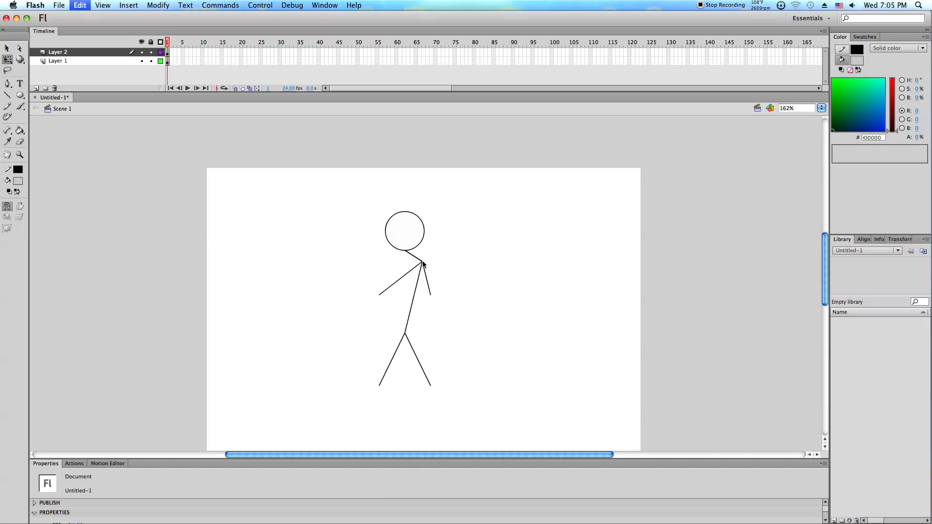
Remove the fill inside the figure's head circle.
scroll(377, 220, down, 1)
scroll(377, 221, down, 1)
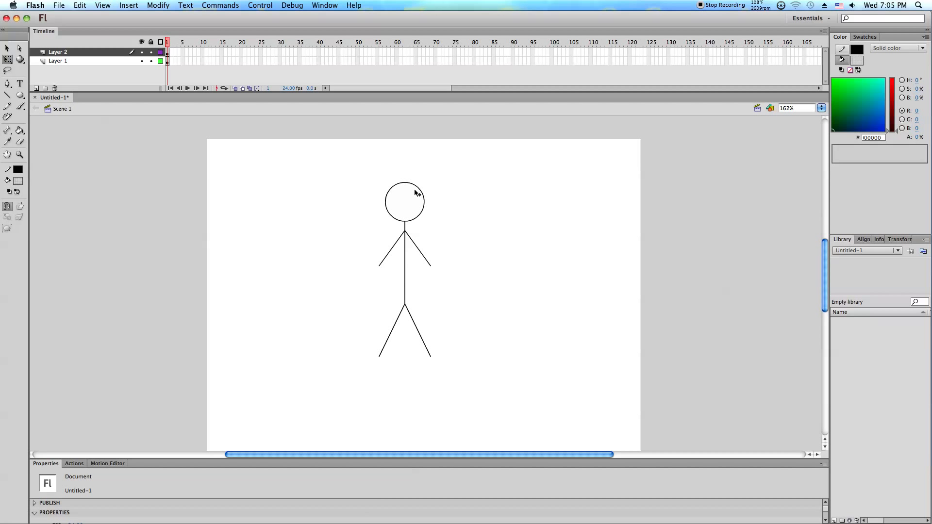
click(416, 188)
click(414, 190)
Select the whole figure and scale it up until it spans nearly the full height of the stage.
drag(332, 166, 544, 440)
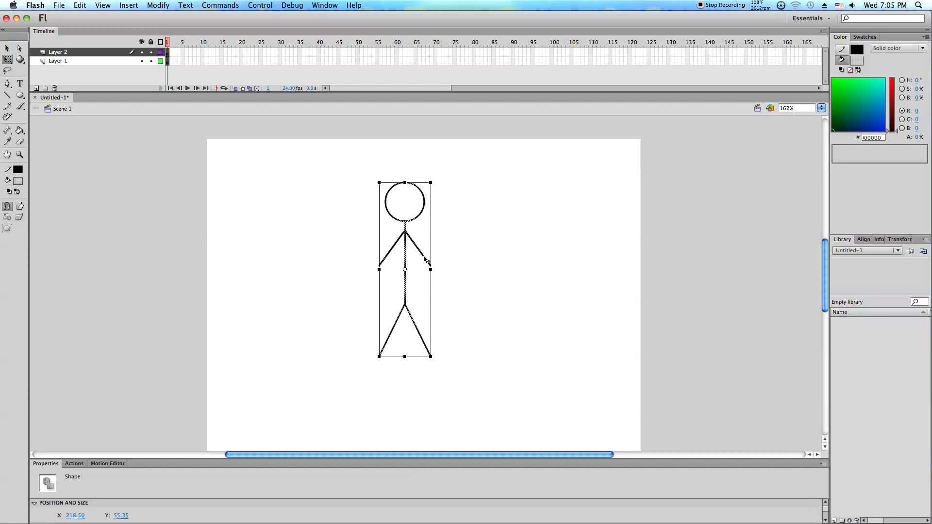
scroll(432, 269, down, 4)
drag(430, 298, 500, 366)
scroll(456, 256, up, 3)
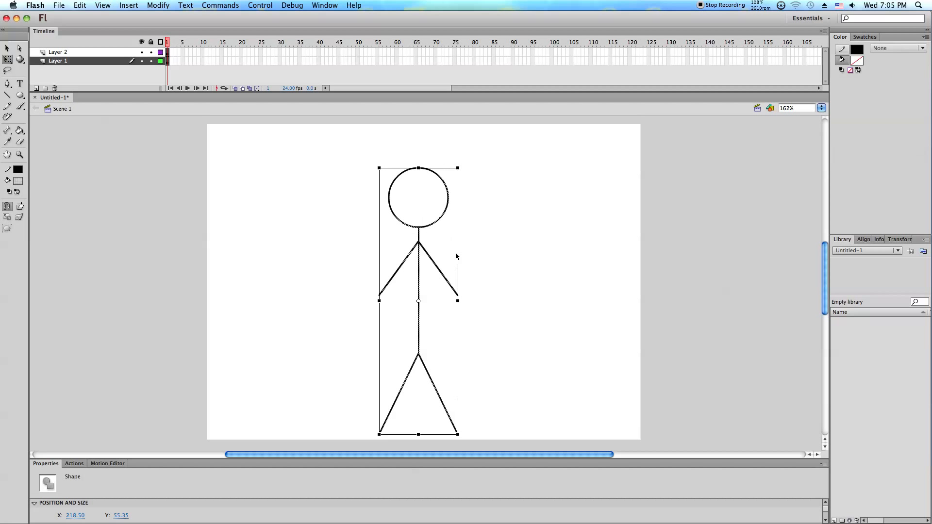
drag(457, 167, 524, 125)
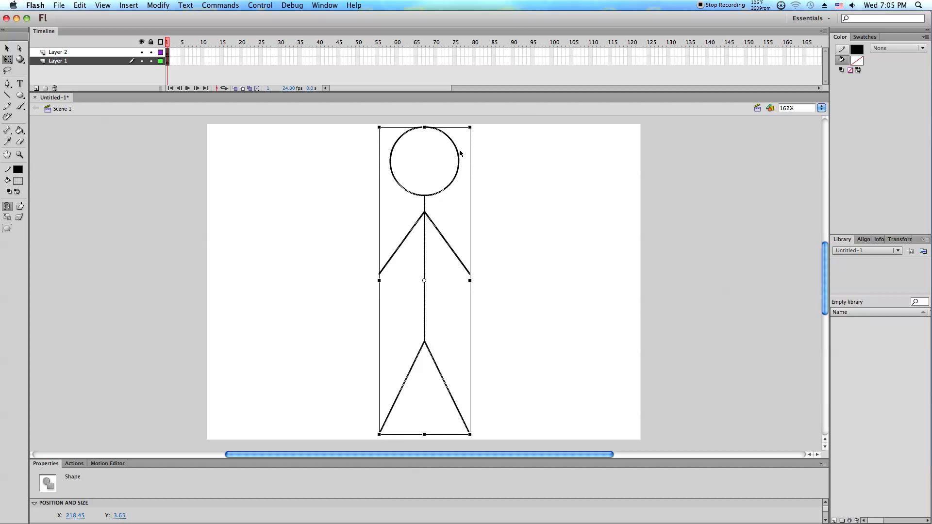
Convert the whole figure to a graphic symbol named STICKIE MALE, and undo the conversion.
right_click(458, 152)
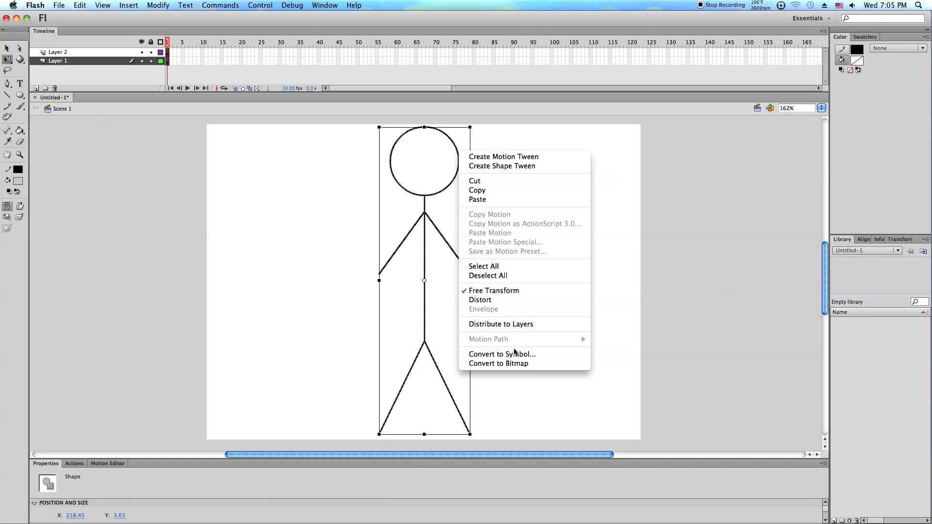
click(516, 354)
text(STICKIE MAL)
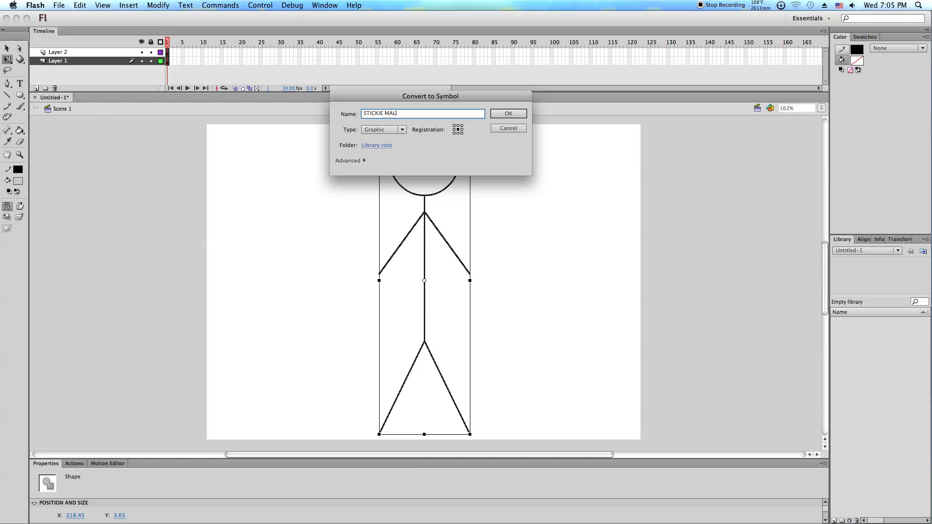
text(E)
key(Return)
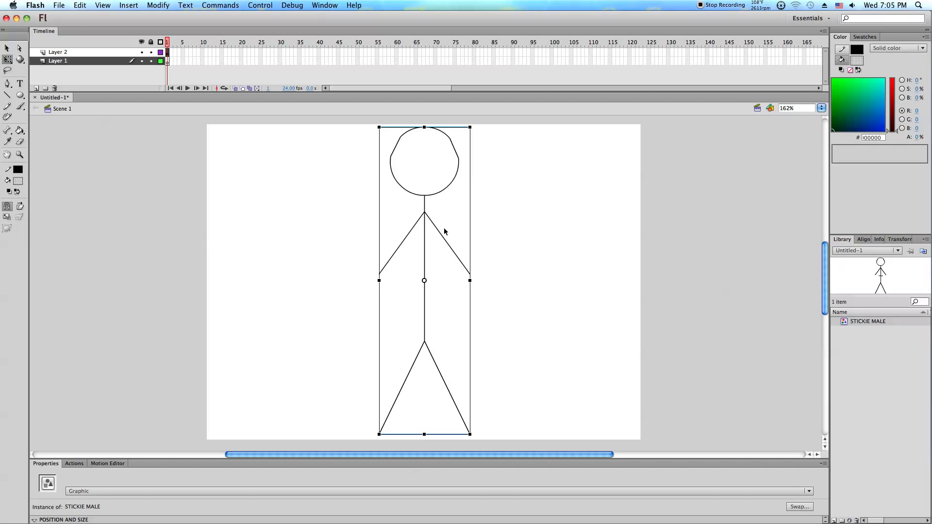
key(super+z)
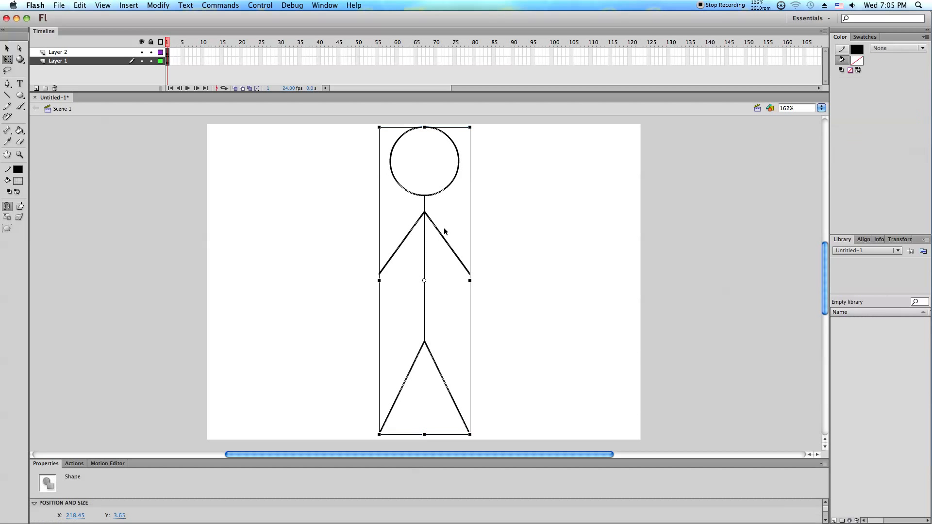
click(522, 215)
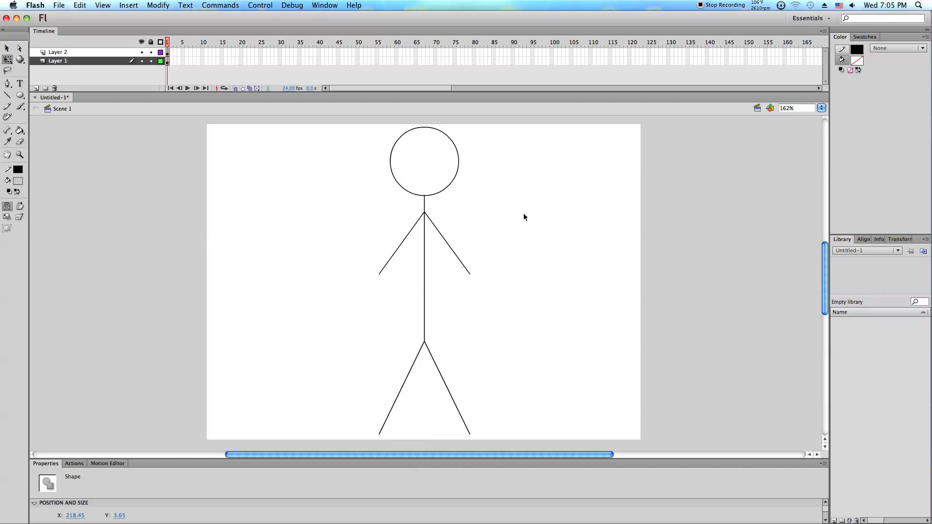
click(459, 153)
click(457, 151)
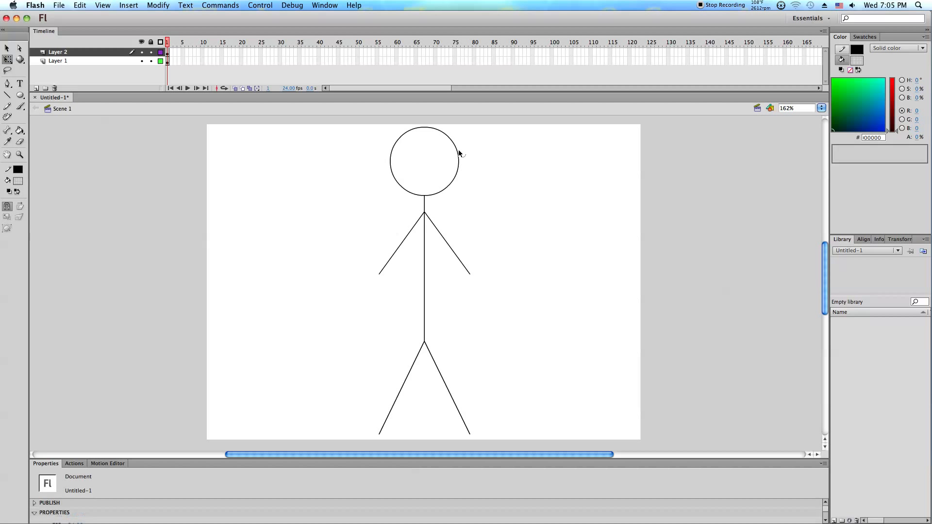
click(459, 153)
click(212, 147)
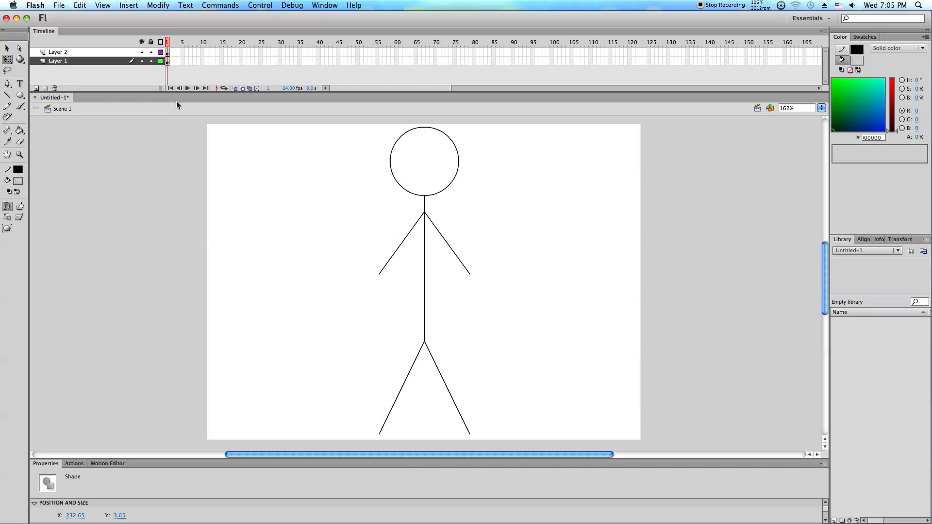
Cut the body and limbs from Layer 2 and paste them in place on Layer 1 with the head.
click(167, 53)
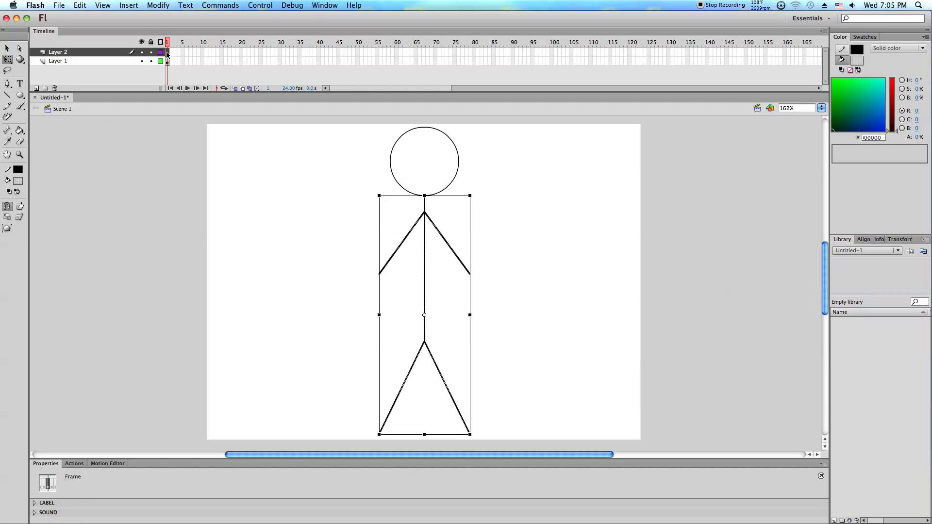
key(super+x)
click(165, 60)
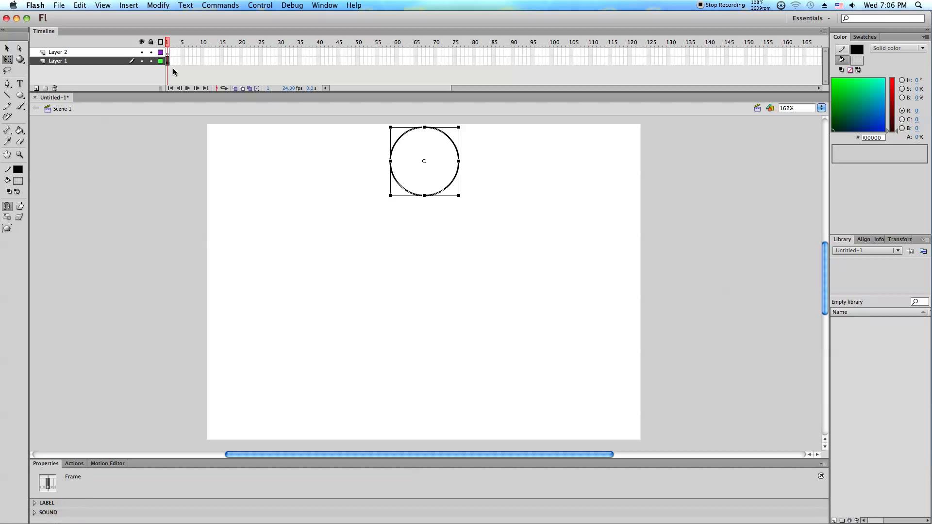
right_click(262, 178)
click(294, 212)
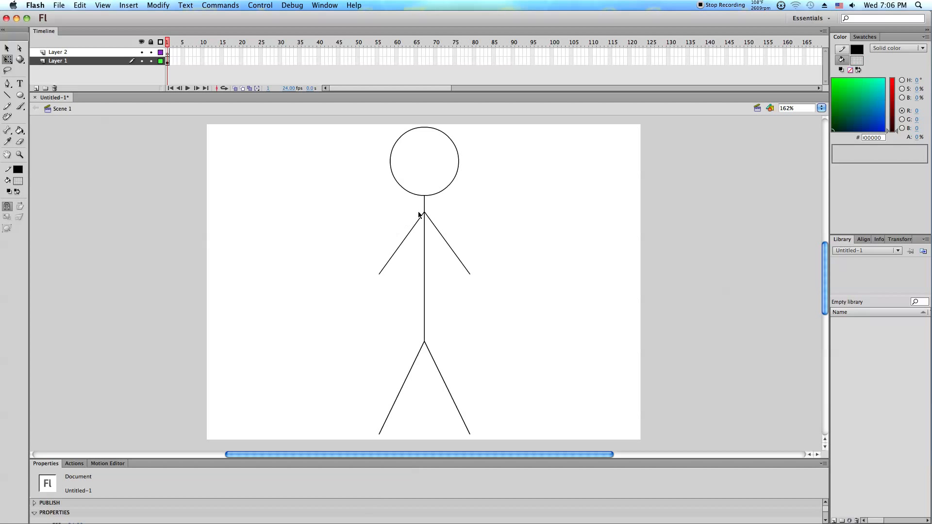
Select the whole figure and convert it to a graphic symbol named STICKIE MALE.
right_click(330, 179)
click(369, 229)
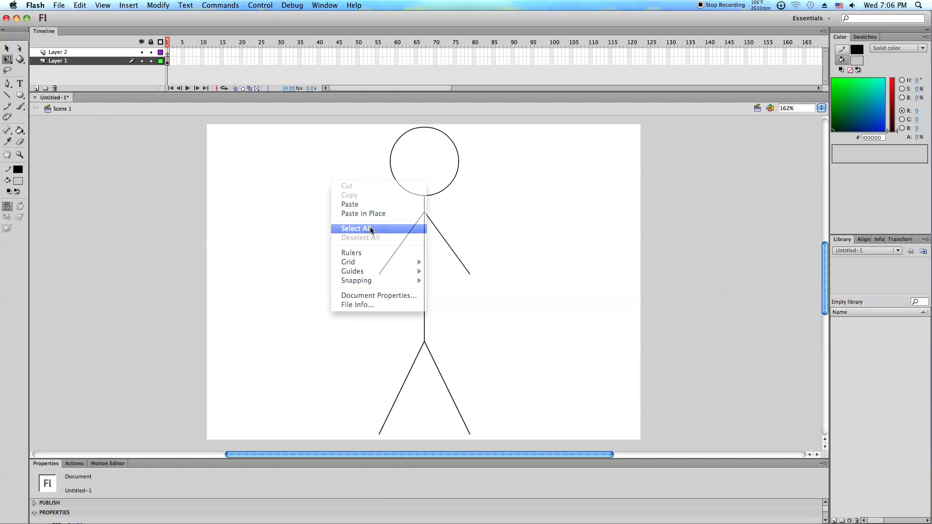
right_click(426, 217)
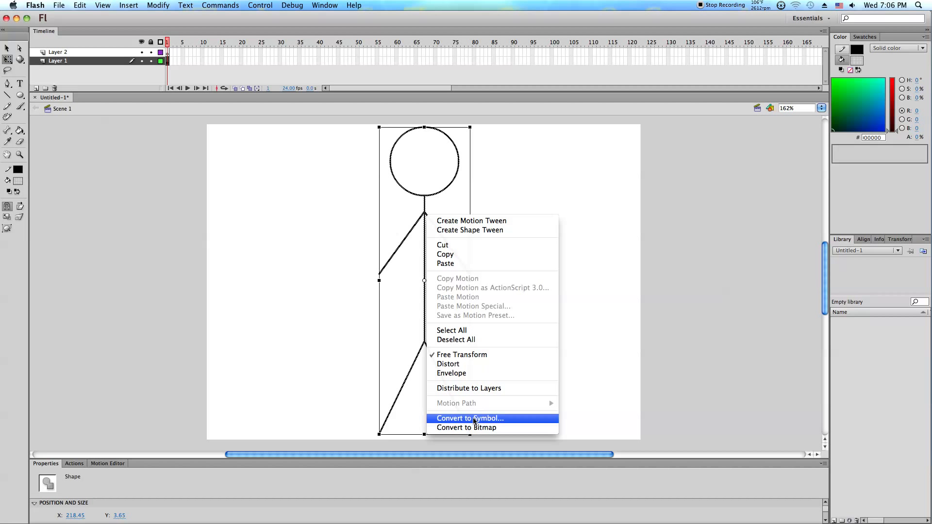
click(474, 420)
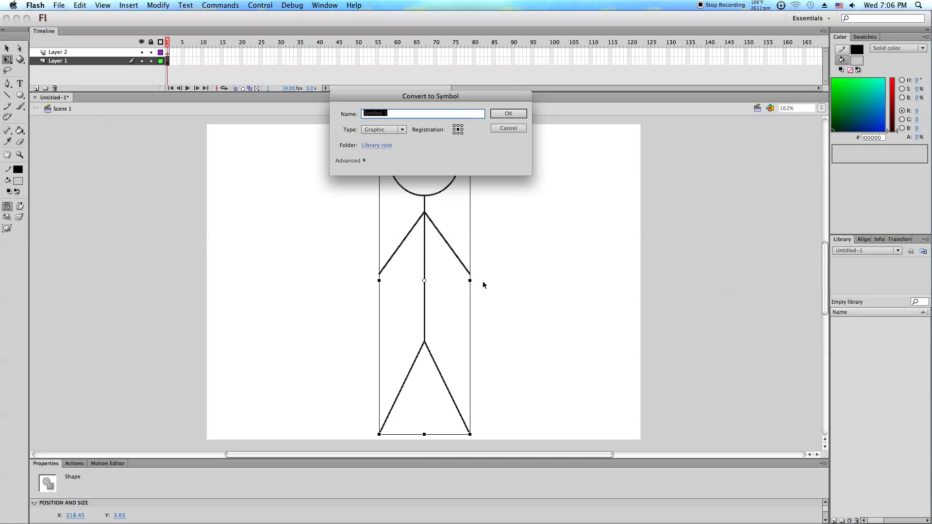
text(STICK)
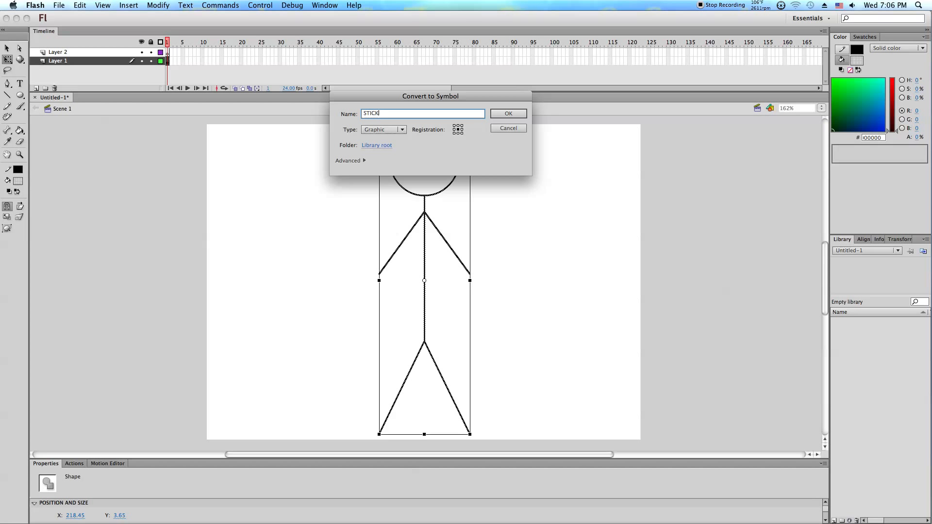
text(IE MALE)
key(Return)
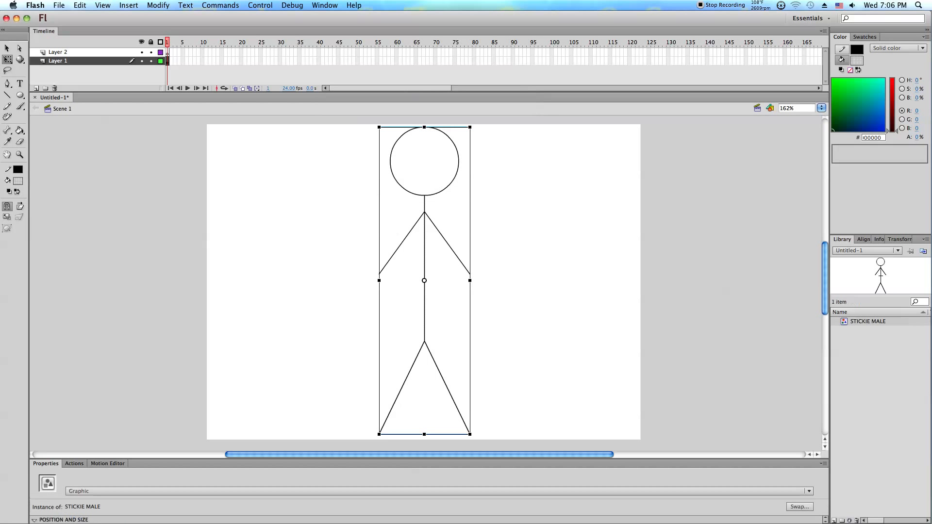
Move the figure left, place a copy beside it and duplicate the copy's symbol as STICKIE FEMALE.
drag(427, 217, 304, 227)
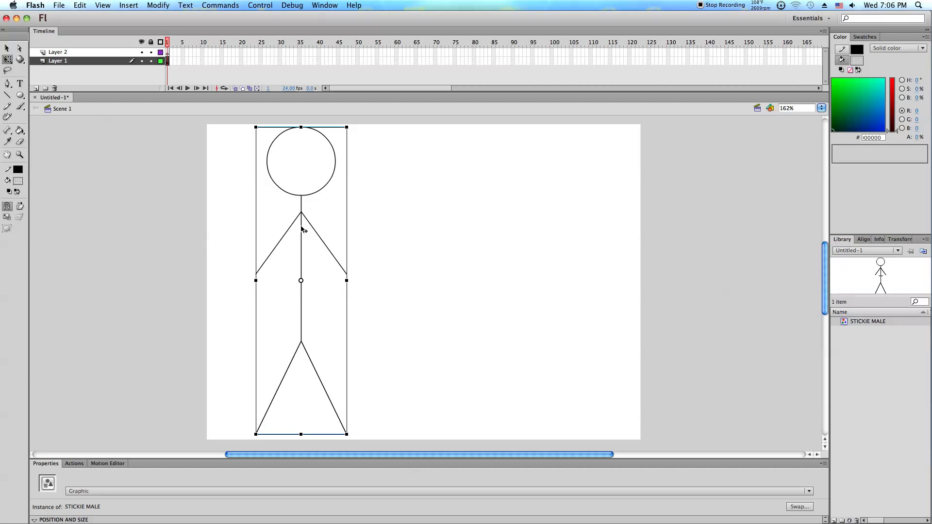
drag(301, 230, 480, 243)
right_click(481, 243)
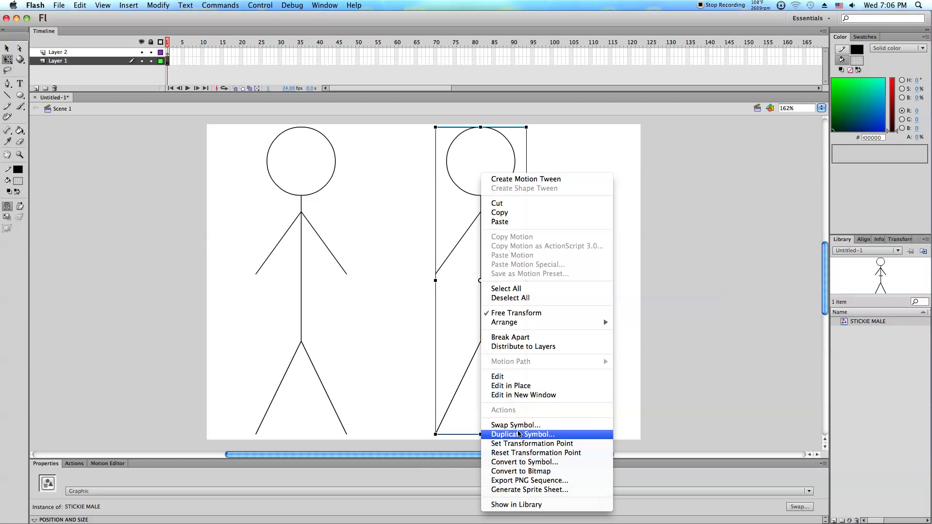
click(520, 434)
click(383, 351)
key(BackSpace)
key(Left)
key(Left)
key(Left)
key(Left)
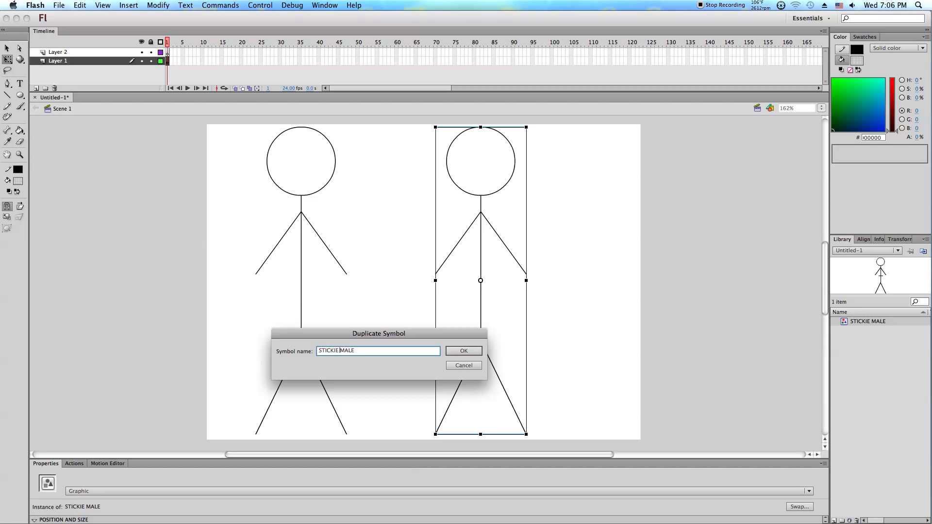
text(FE)
key(Return)
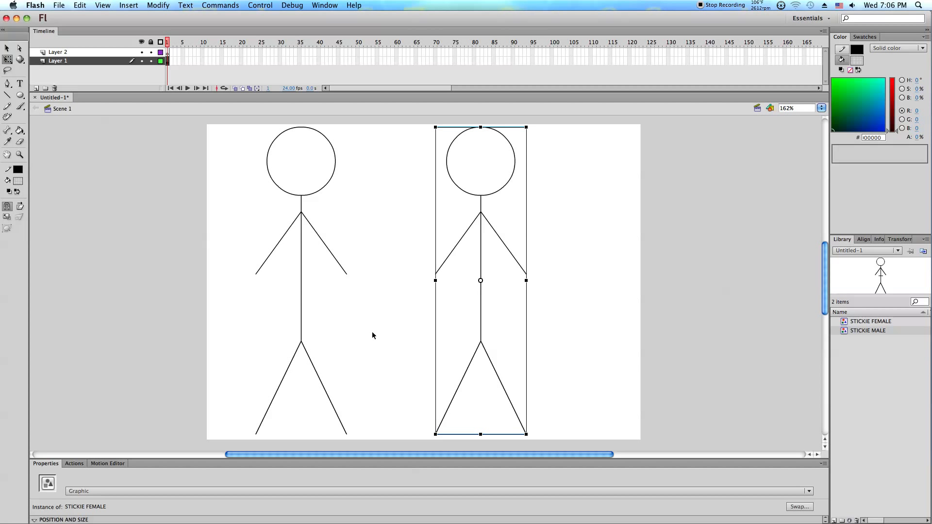
Delete the STICKIE FEMALE instance from the stage and move the male figure to the middle.
key(Delete)
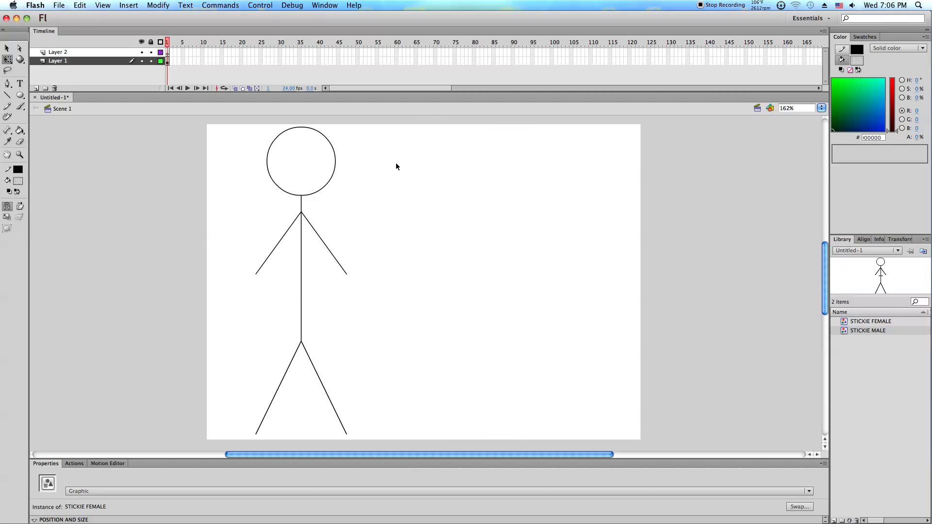
drag(311, 223, 422, 221)
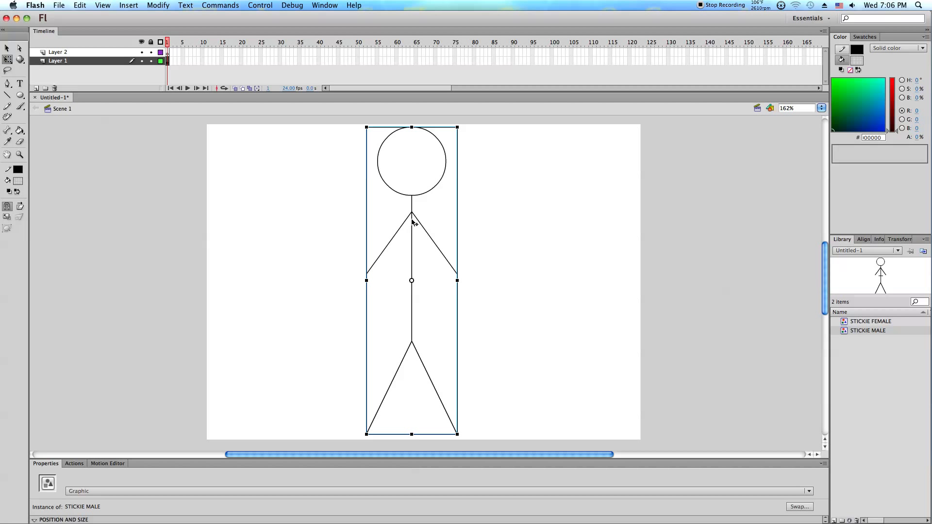
right_click(412, 216)
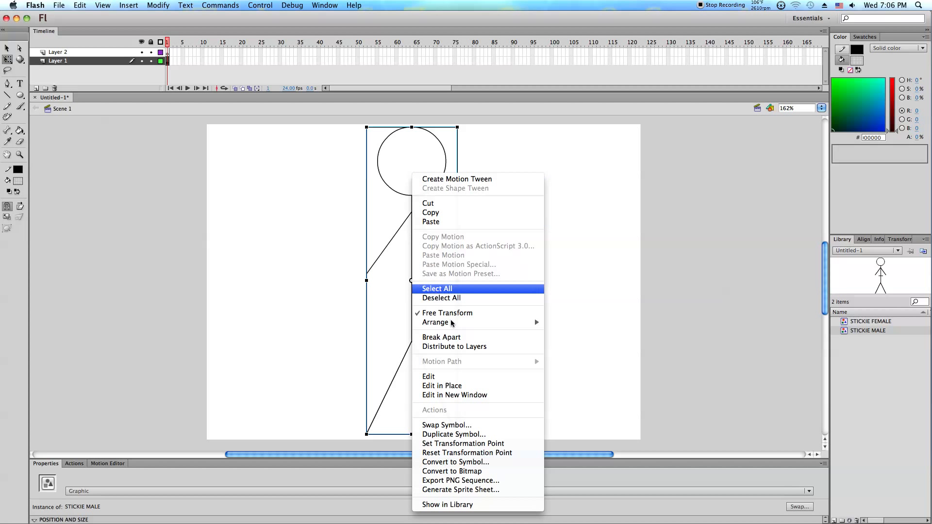
click(453, 433)
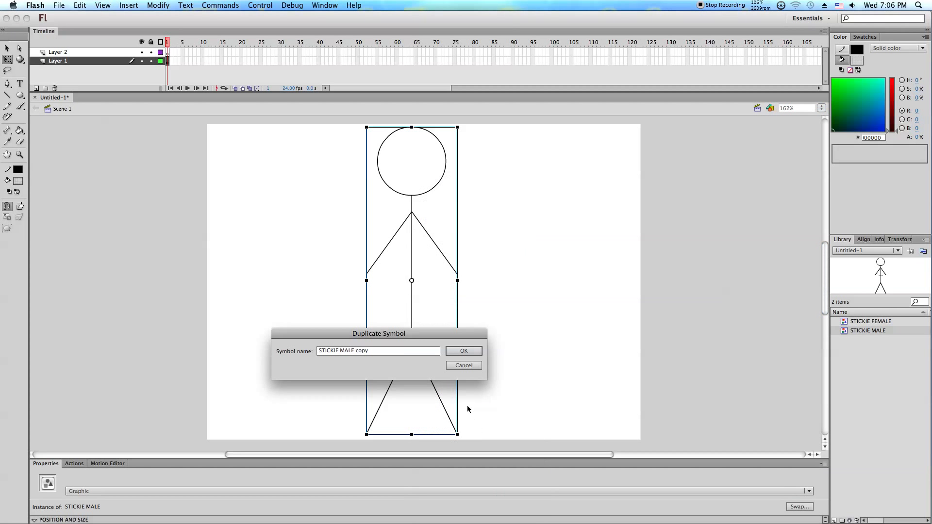
click(465, 366)
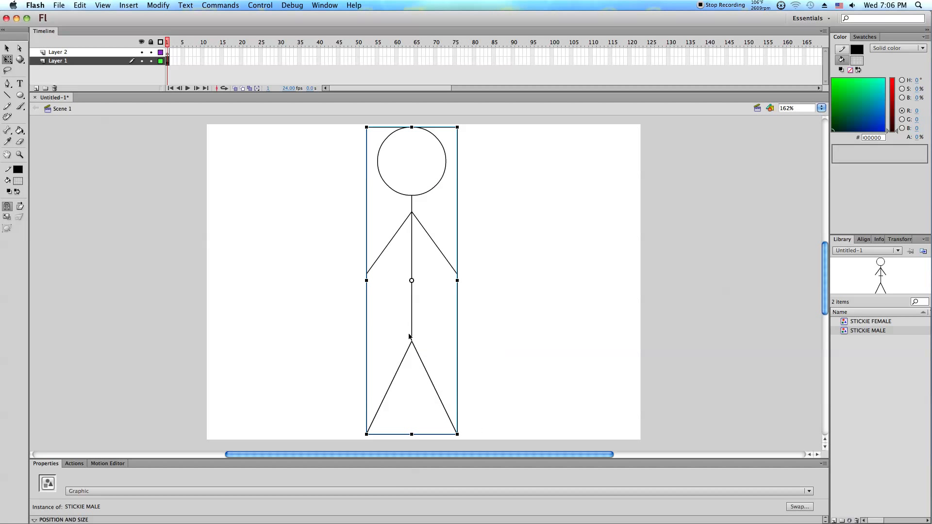
Duplicate the symbol of a new copy of the male figure as STICKIE and remove that copy from the stage.
drag(412, 335, 526, 335)
right_click(528, 338)
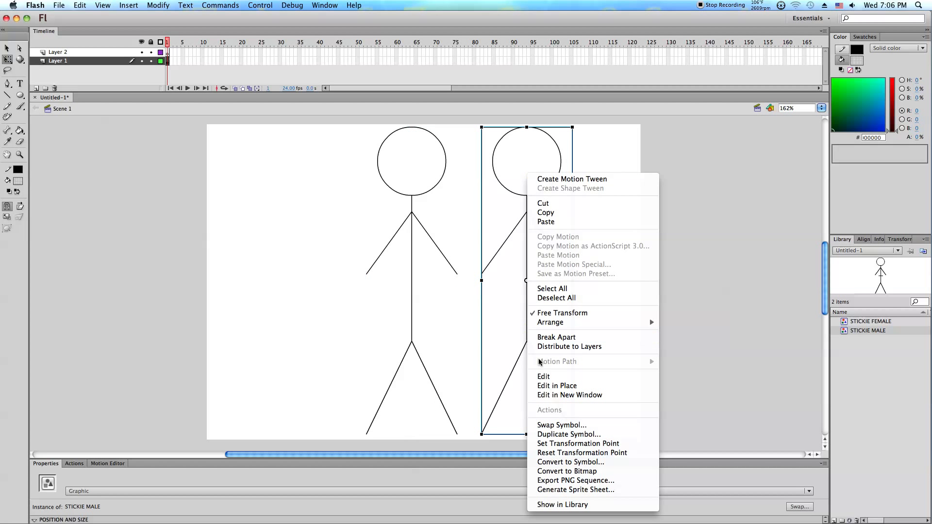
click(551, 435)
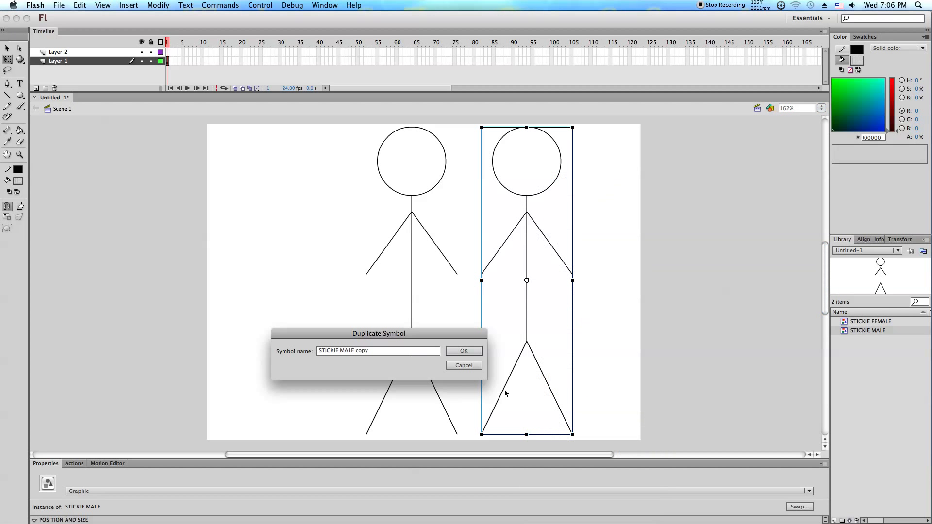
key(Right)
key(BackSpace)
key(BackSpace)
key(BackSpace)
key(BackSpace)
key(Return)
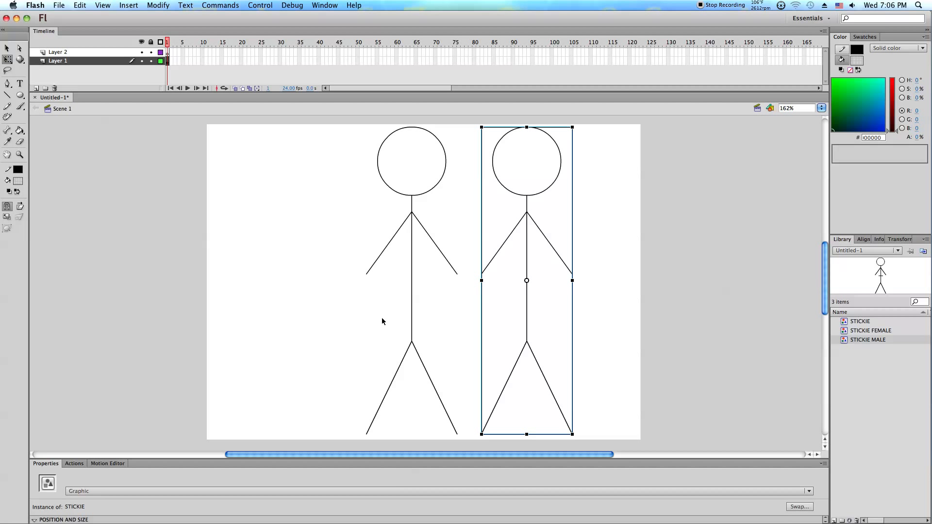
key(Delete)
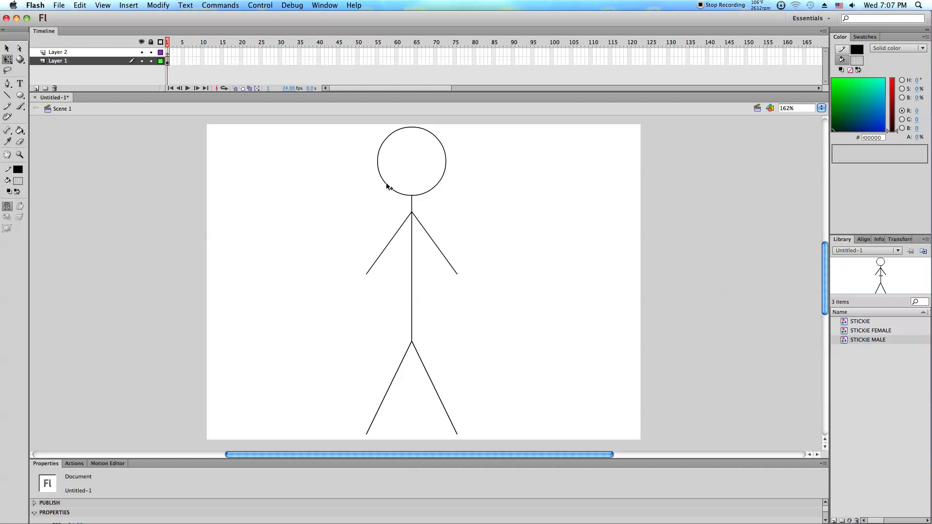
Open the STICKIE MALE symbol for editing, insert a new layer above the figure and lock Layer 1.
click(388, 187)
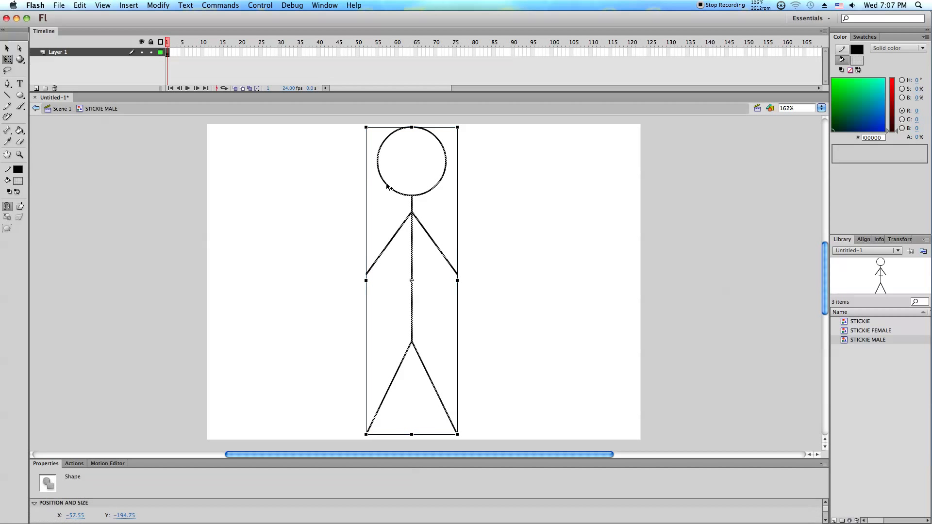
click(127, 173)
right_click(74, 50)
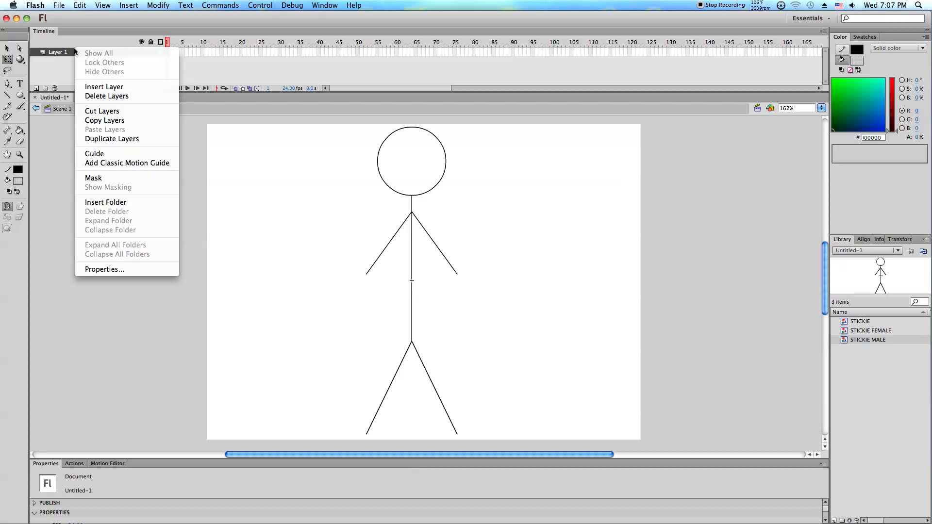
click(95, 86)
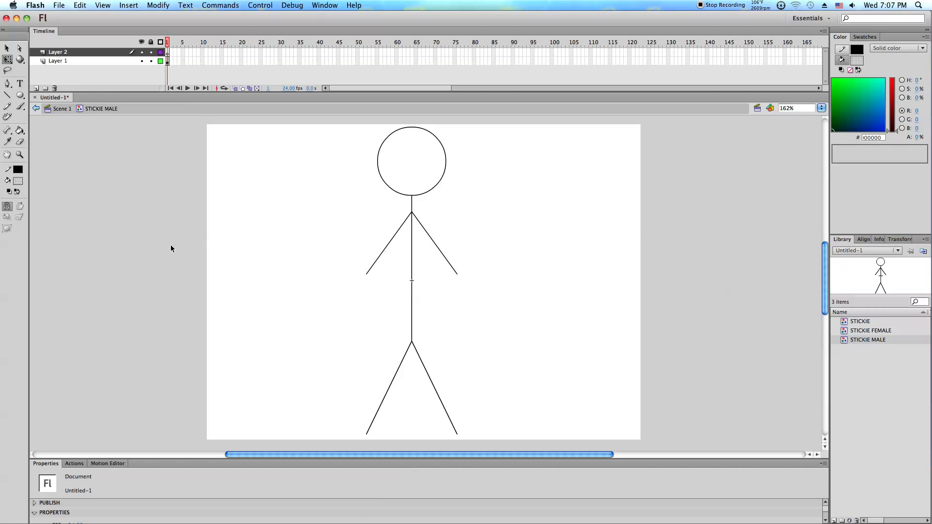
click(8, 95)
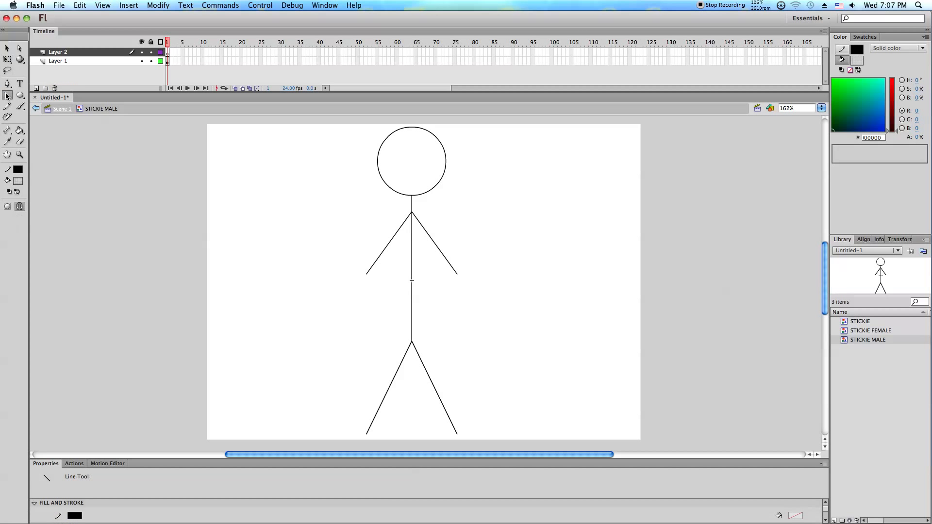
click(153, 69)
click(151, 61)
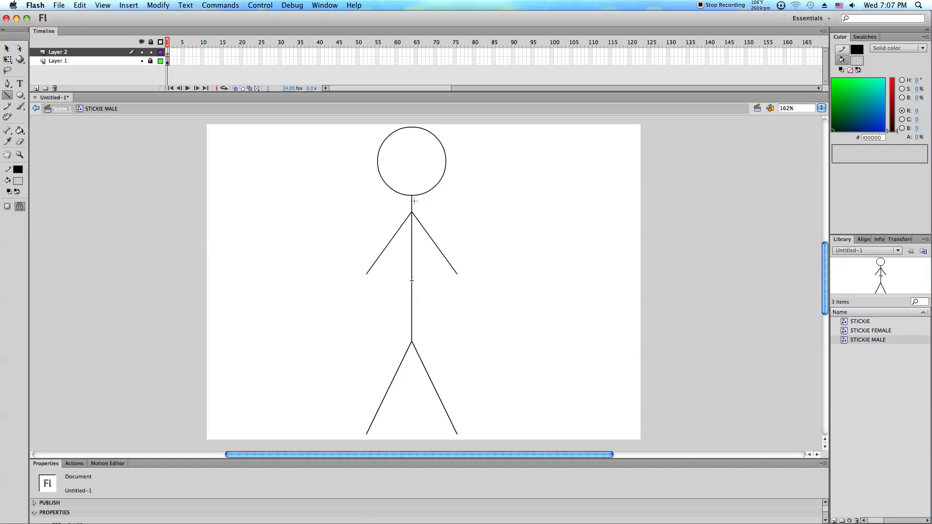
Draw a straight-line outline on the new layer around the figure's left side, following the neck, arm, torso and leg.
drag(405, 196, 403, 204)
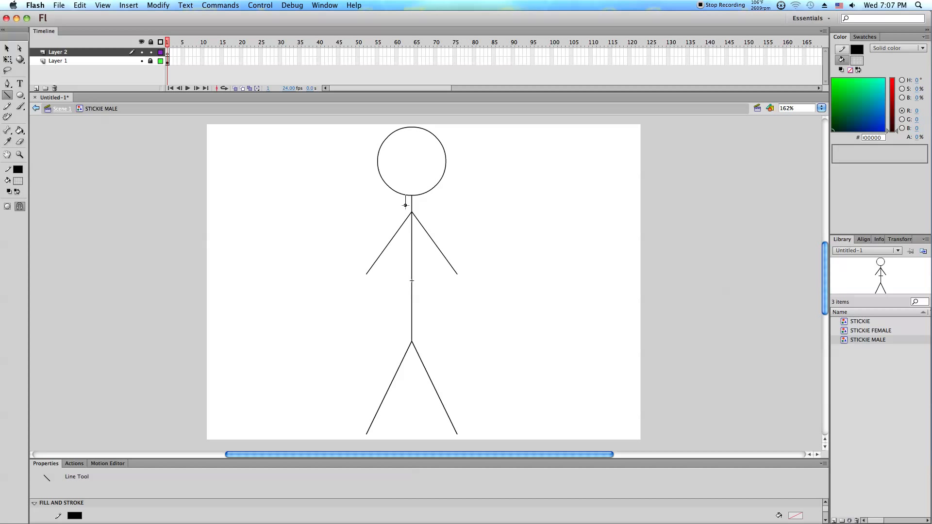
drag(405, 206, 359, 264)
mouse_move(357, 269)
mouse_down()
mouse_move(370, 286)
mouse_move(386, 244)
mouse_move(408, 228)
mouse_move(406, 333)
mouse_up()
mouse_move(406, 333)
mouse_down()
mouse_move(349, 435)
mouse_move(366, 434)
mouse_up()
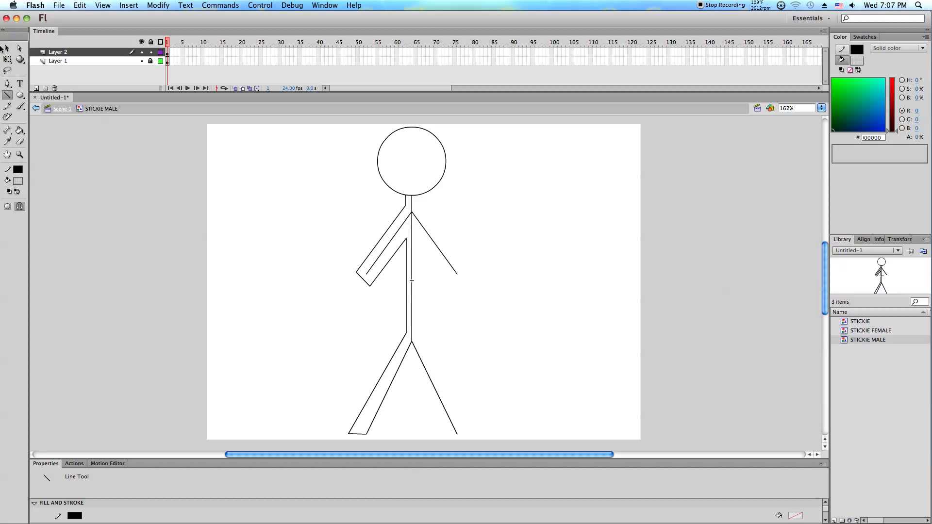
Nudge the torso's outline line outward to the left and join the outer leg line to its lower end.
click(6, 48)
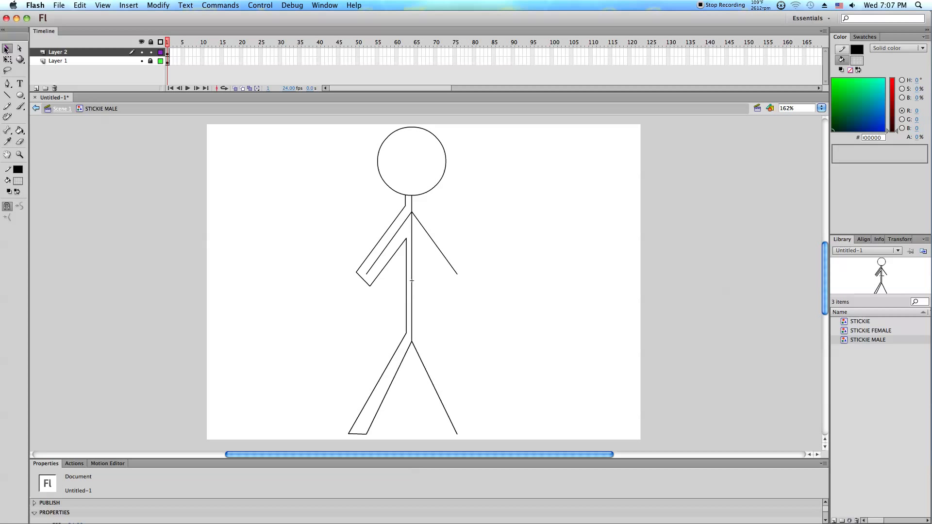
click(406, 248)
key(Left)
key(Left)
key(Left)
key(Left)
key(Left)
key(Left)
click(441, 279)
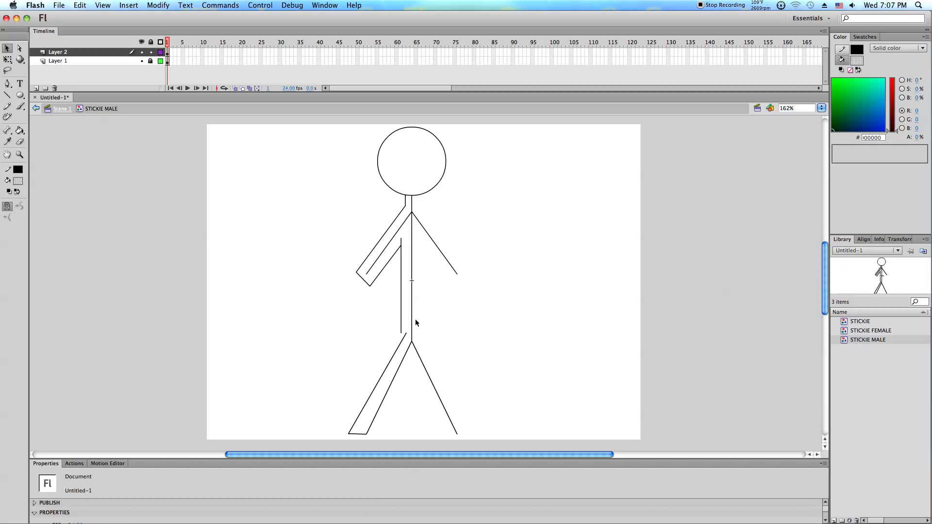
drag(406, 335, 400, 334)
mouse_move(401, 334)
mouse_down()
mouse_move(401, 313)
mouse_move(403, 322)
mouse_up()
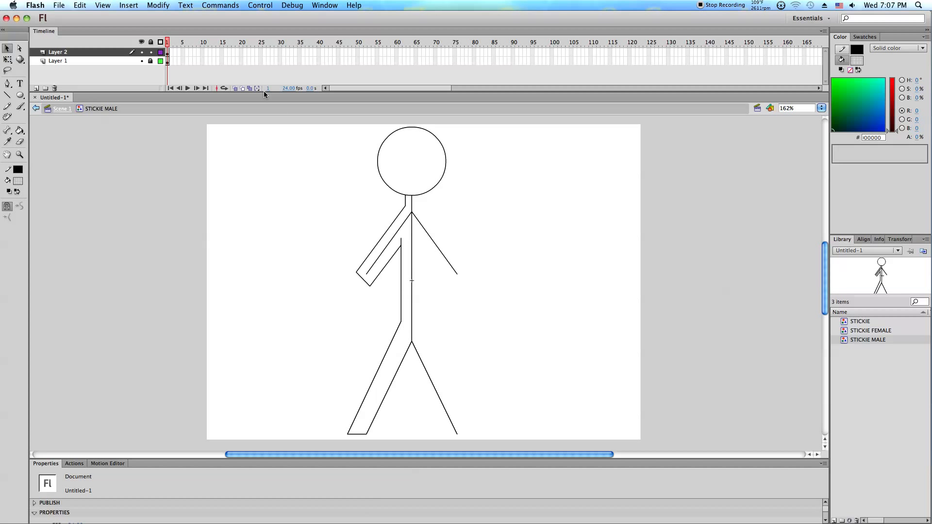
Delete the hand and lower edge lines of the left arm outline and lengthen the arm's upper edge line.
click(368, 284)
key(Delete)
click(371, 286)
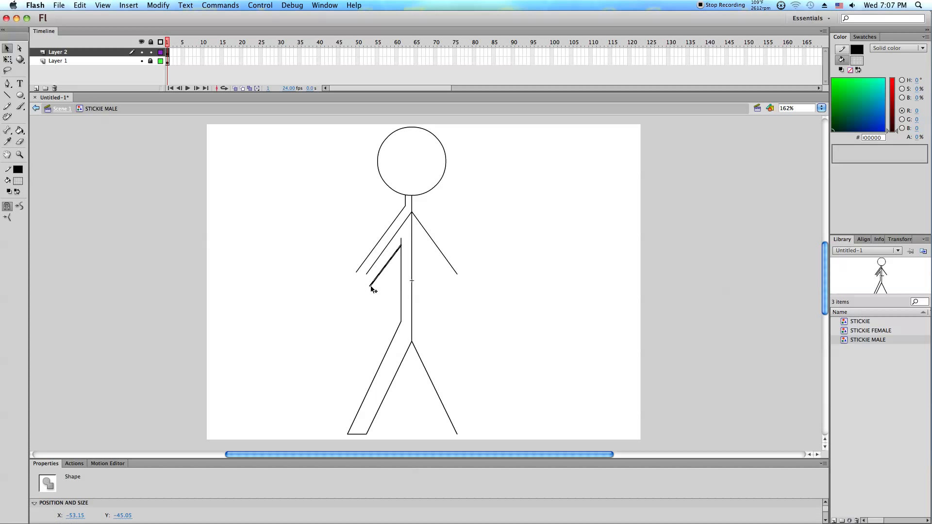
click(7, 59)
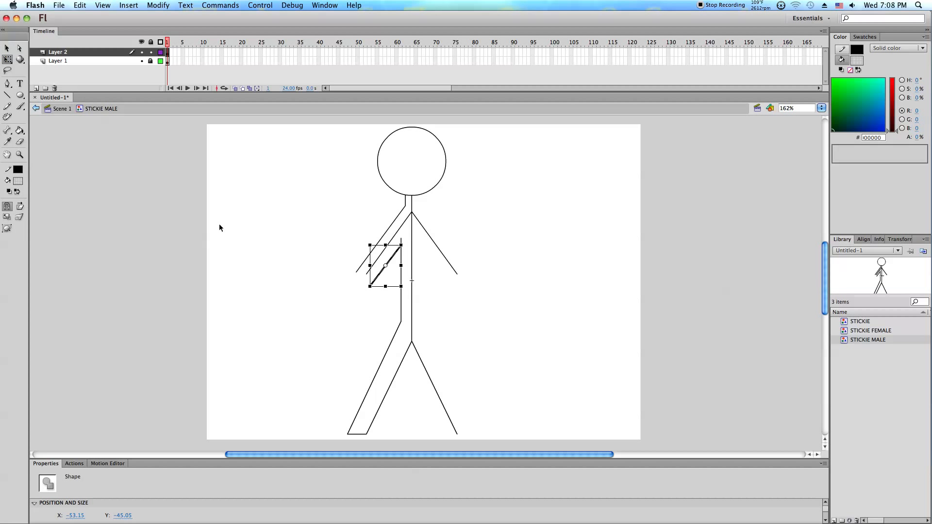
drag(357, 276, 361, 303)
click(372, 288)
click(372, 287)
click(7, 49)
key(Delete)
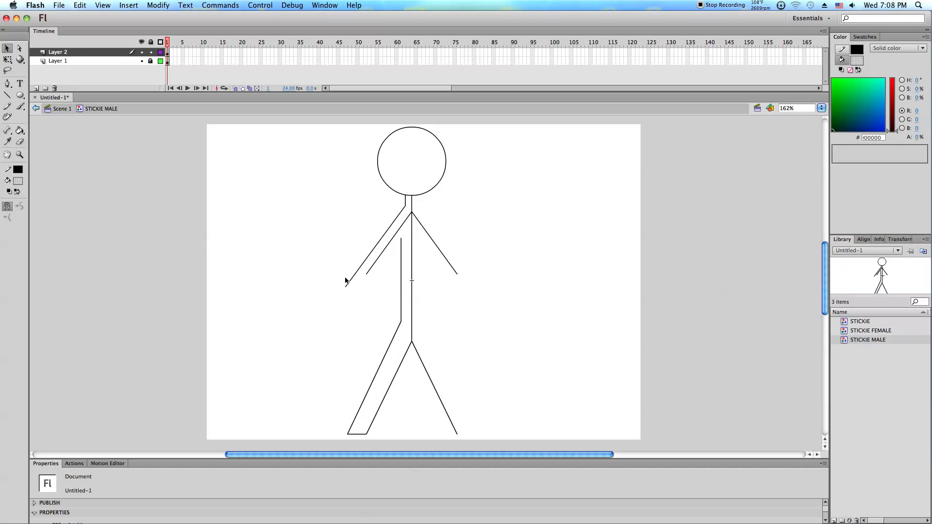
Copy the upper arm line, paste it in place and attach the copy to the torso line's upper end as the arm's lower edge.
click(347, 283)
click(359, 287)
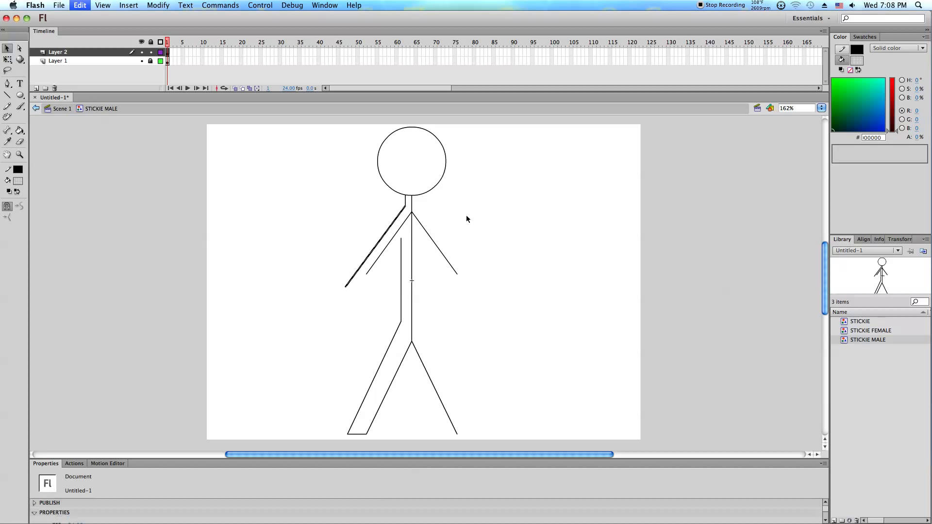
right_click(487, 205)
click(507, 237)
drag(405, 209, 402, 244)
click(475, 204)
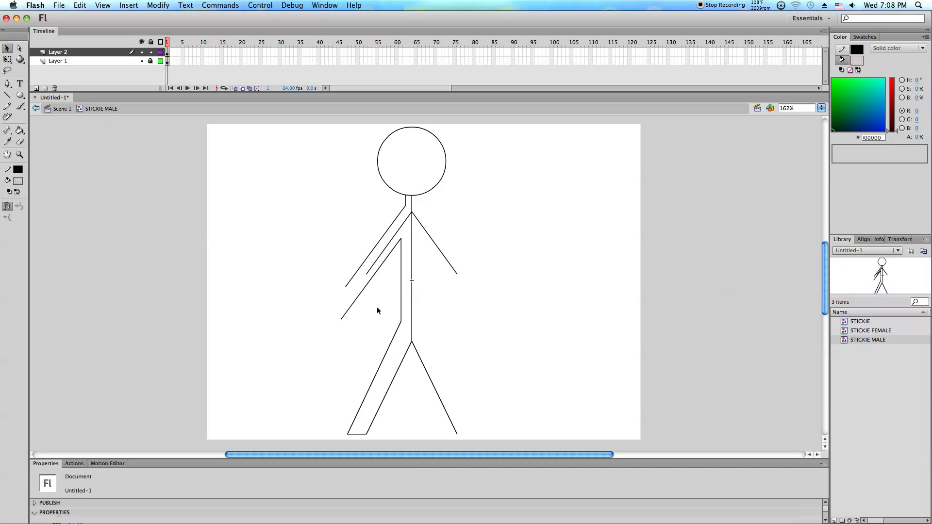
drag(342, 320, 343, 321)
Paste another copy of the upper arm line in place and move it clear of the figure to the left.
right_click(295, 279)
click(333, 310)
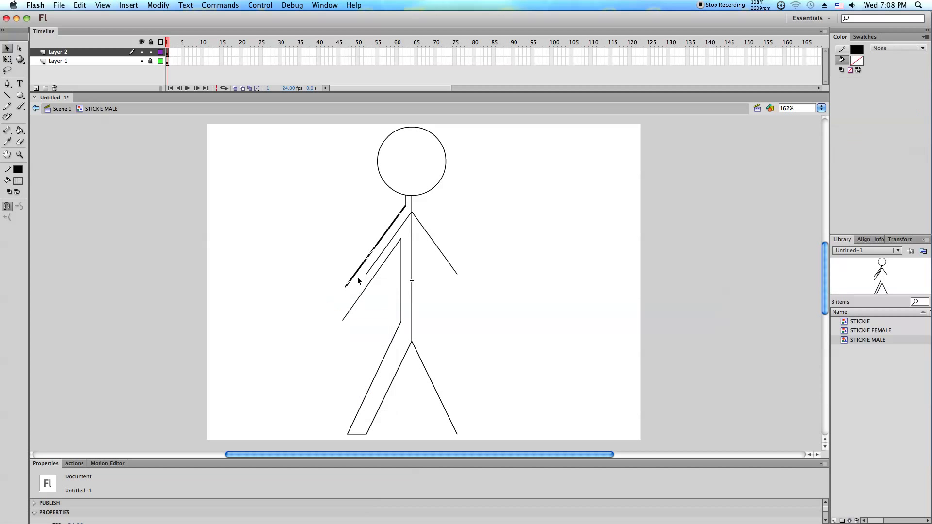
drag(366, 259, 310, 242)
click(290, 272)
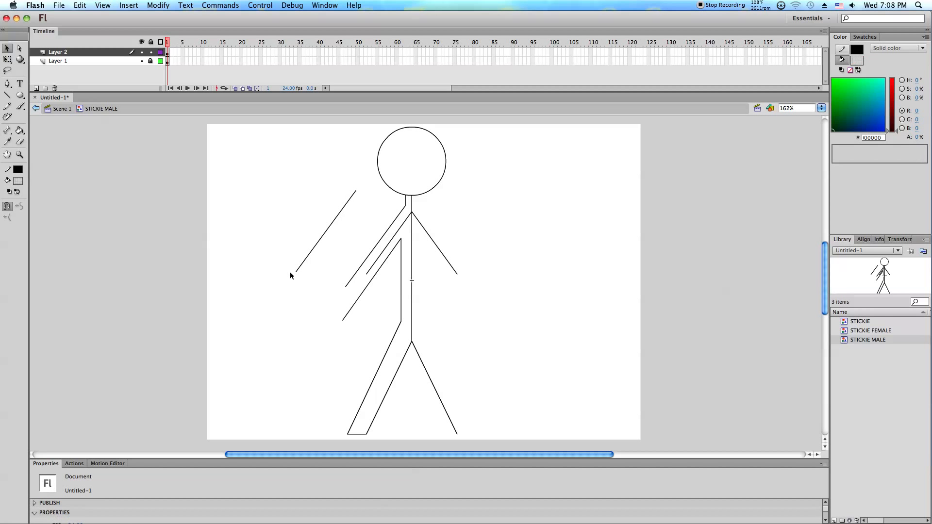
Fit the spare line copy across the open end of the left arm as its hand edge, leaving no lower-edge overhang.
drag(297, 273, 346, 286)
drag(355, 192, 355, 304)
double_click(356, 301)
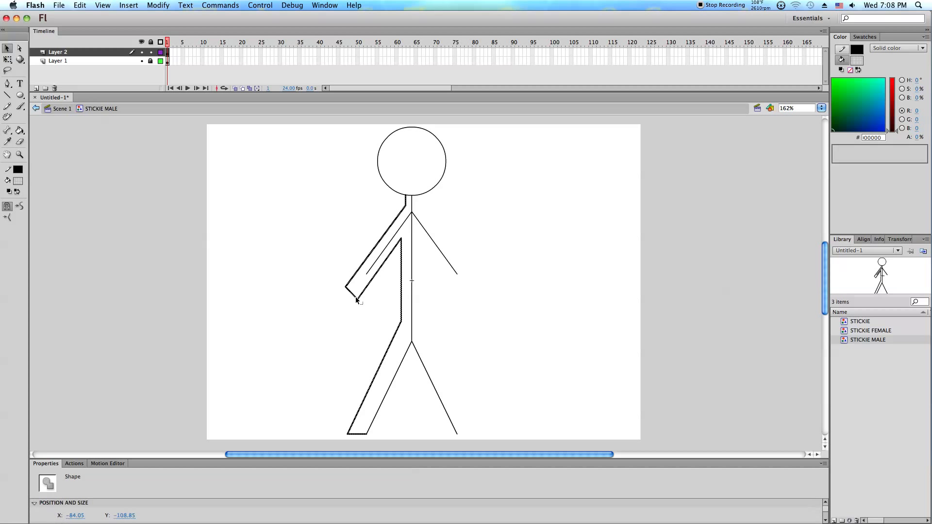
click(438, 305)
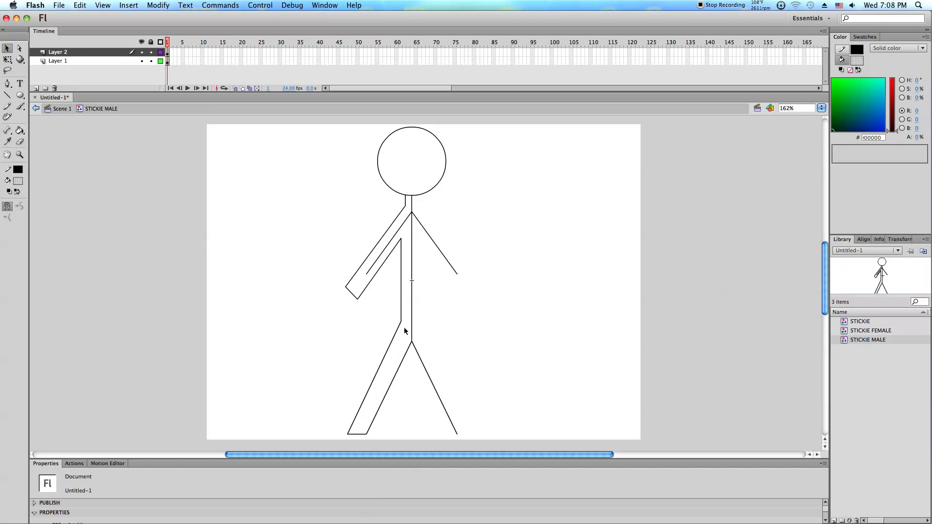
Raise the hip and crotch corners, and widen the left leg by moving its inner foot corner inward and hip corner outward.
drag(401, 323, 401, 311)
drag(409, 343, 412, 330)
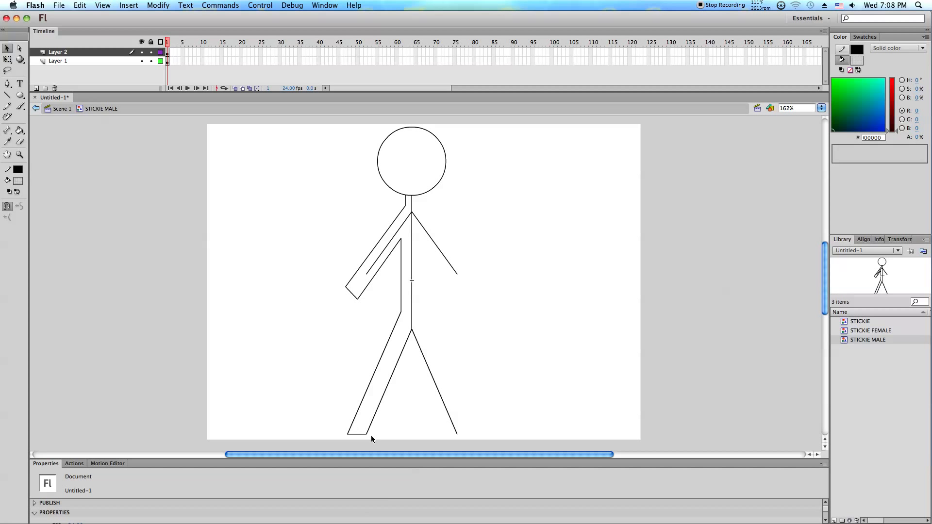
drag(366, 433, 380, 435)
key(super+z)
drag(368, 433, 377, 433)
drag(400, 313, 396, 316)
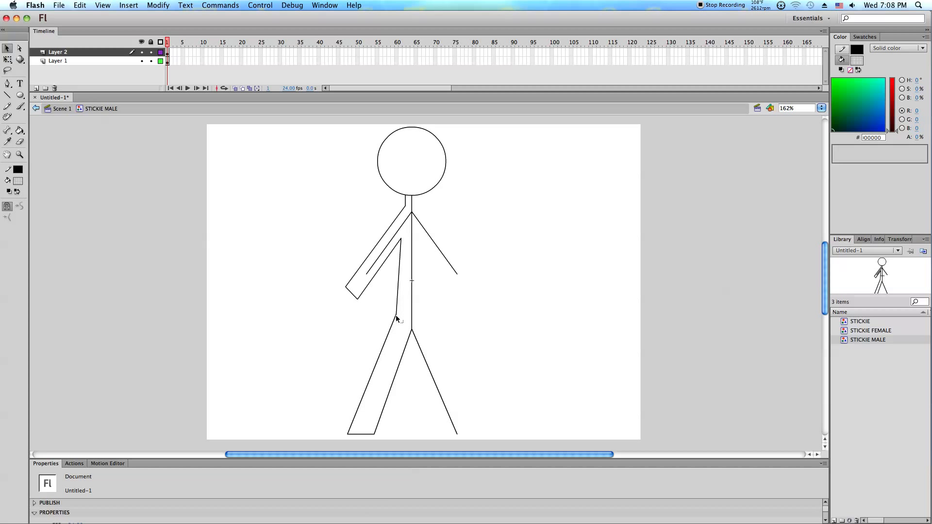
Align the left armpit corner vertically above the hip corner, and cut the whole half outline and paste it back in place.
drag(399, 240, 398, 246)
double_click(398, 246)
double_click(396, 250)
double_click(396, 250)
key(super+x)
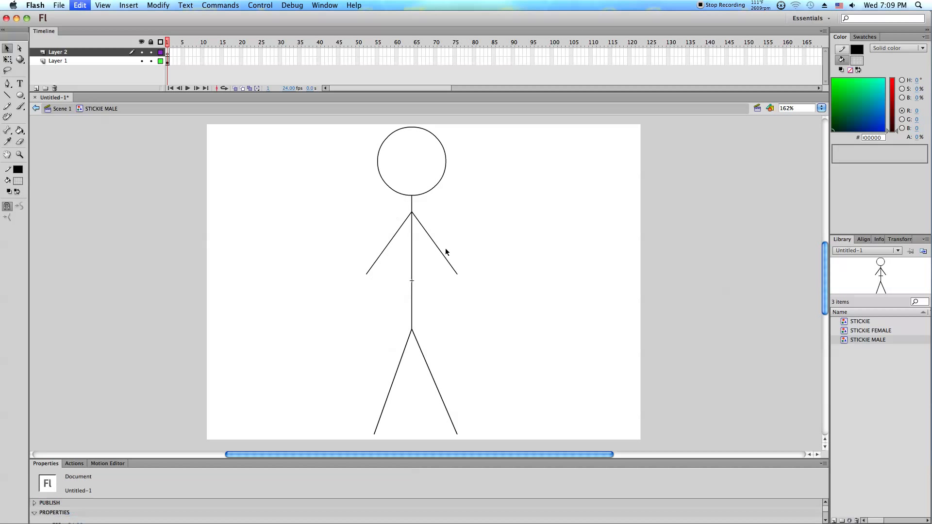
key(super+shift+v)
Draw a straight helper line from the left armpit corner to the point where the stick arms meet.
right_click(484, 205)
click(66, 130)
click(7, 95)
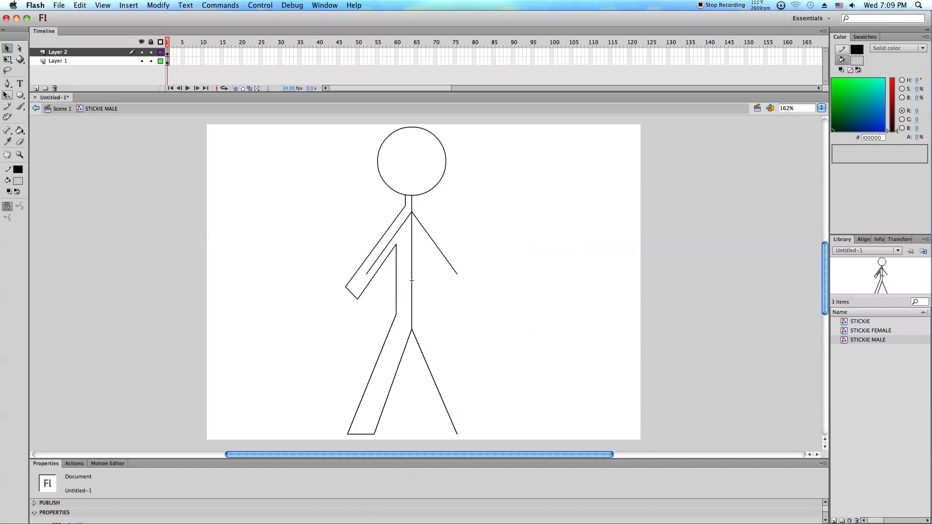
drag(396, 245, 412, 212)
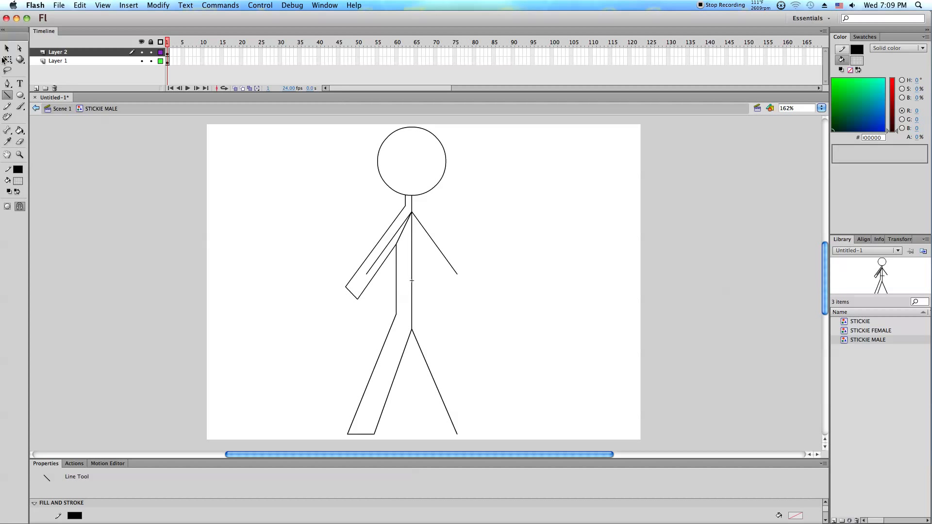
click(7, 48)
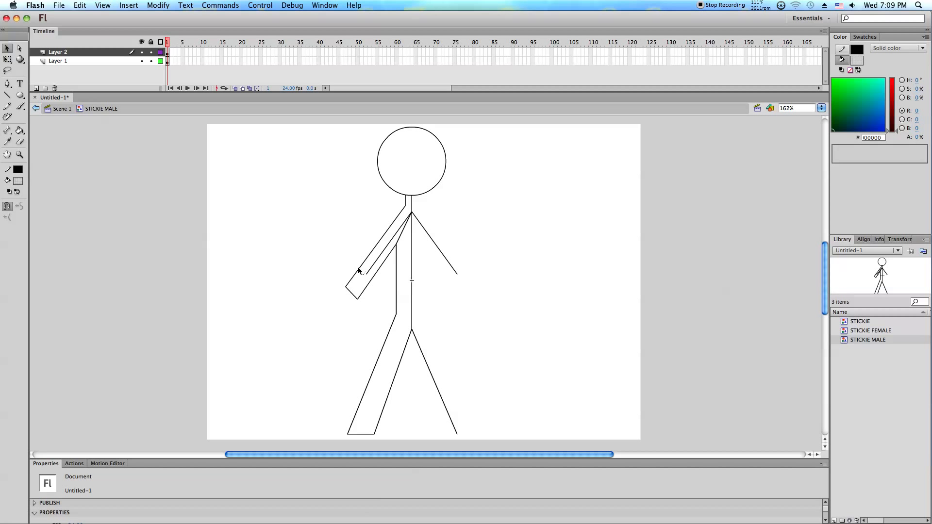
Paste a copy of the half outline in place, flipped horizontally, and attach it at the shoulder point as the body's right half.
right_click(311, 235)
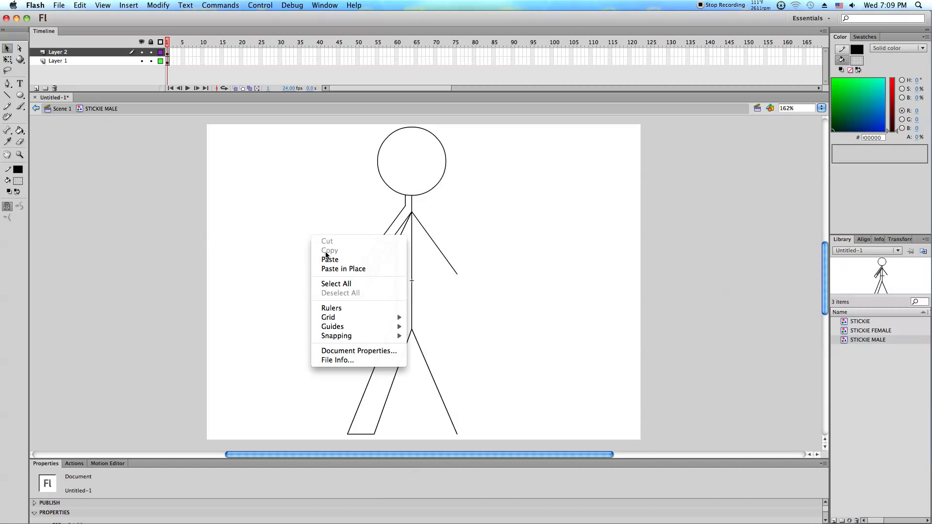
click(339, 281)
right_click(326, 273)
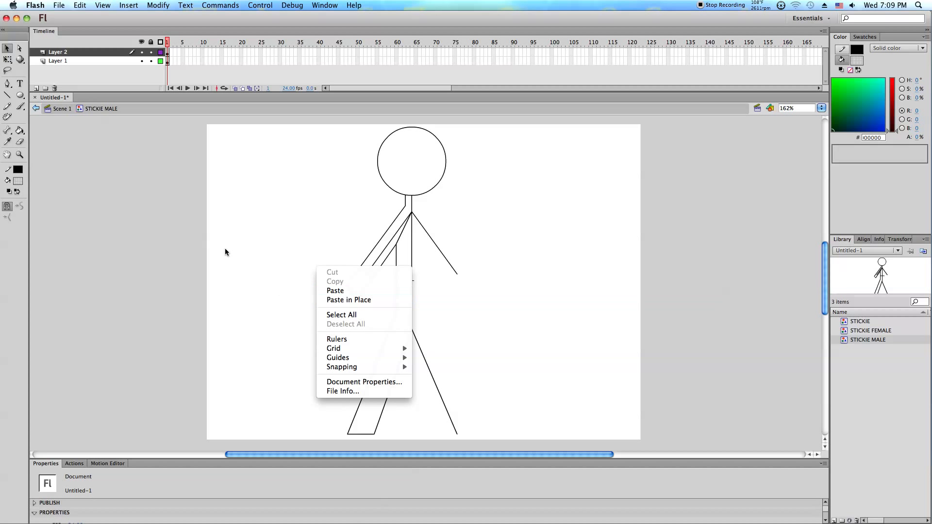
click(225, 249)
right_click(319, 255)
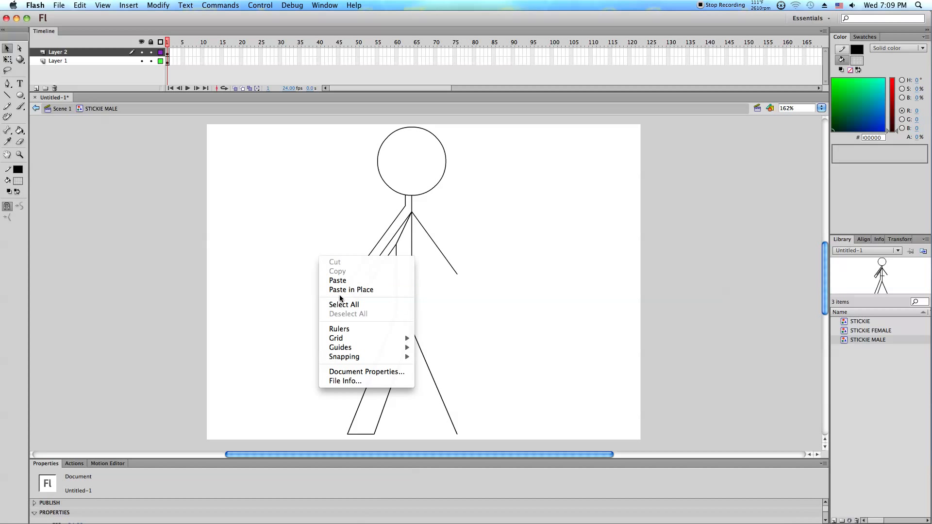
click(340, 290)
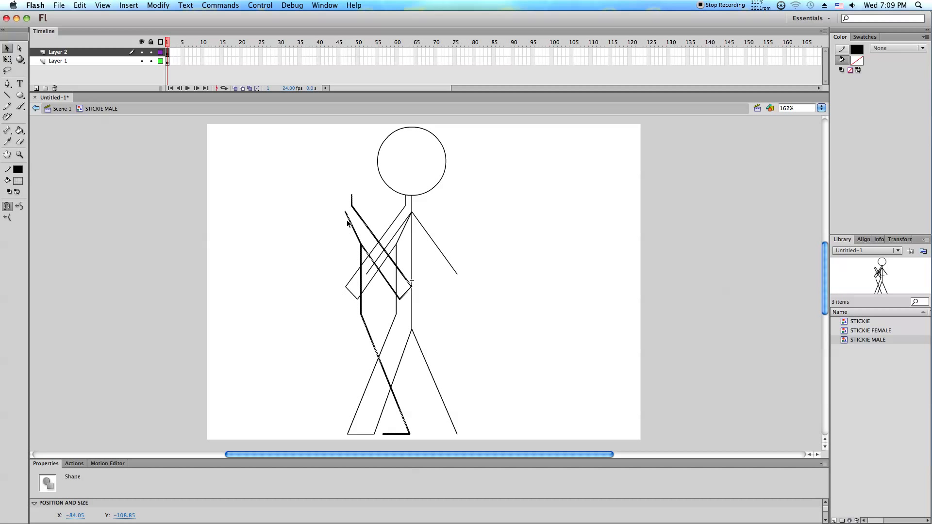
drag(346, 213, 414, 212)
click(450, 180)
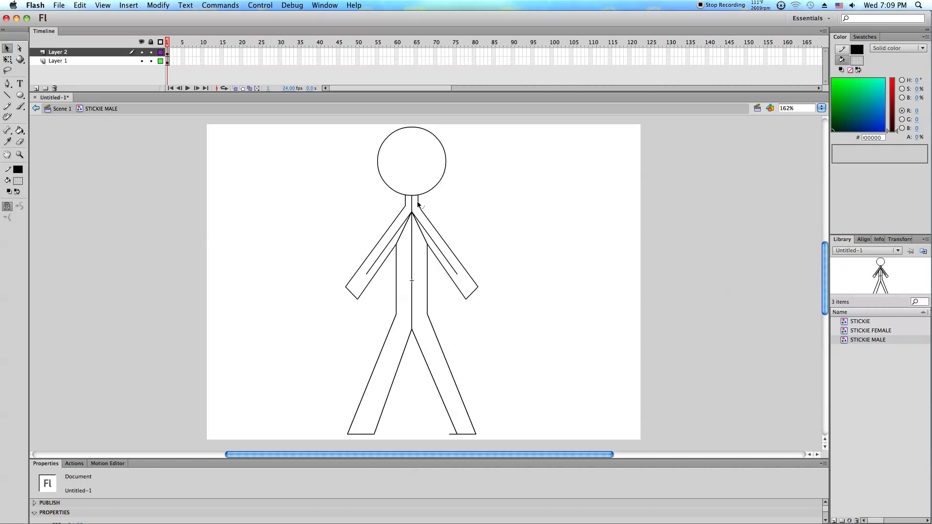
click(421, 232)
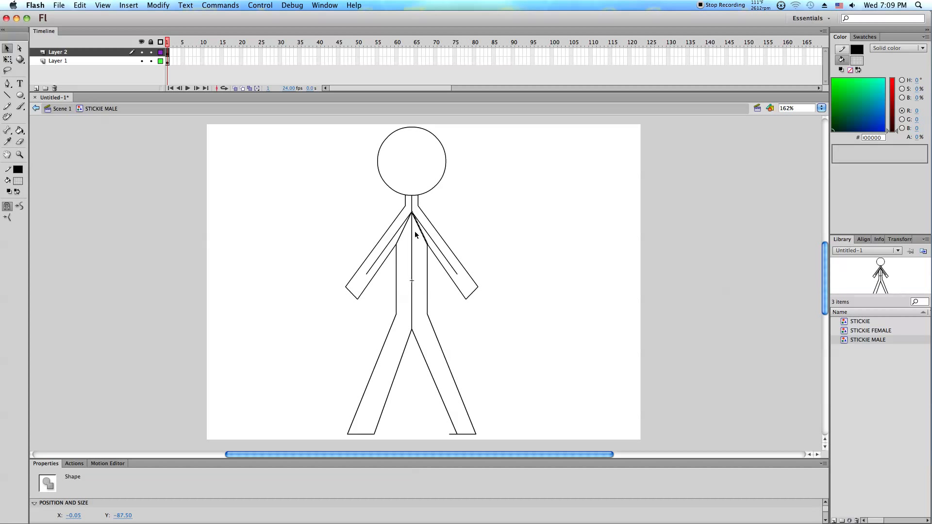
click(348, 192)
drag(289, 170, 519, 240)
key(Delete)
key(super+z)
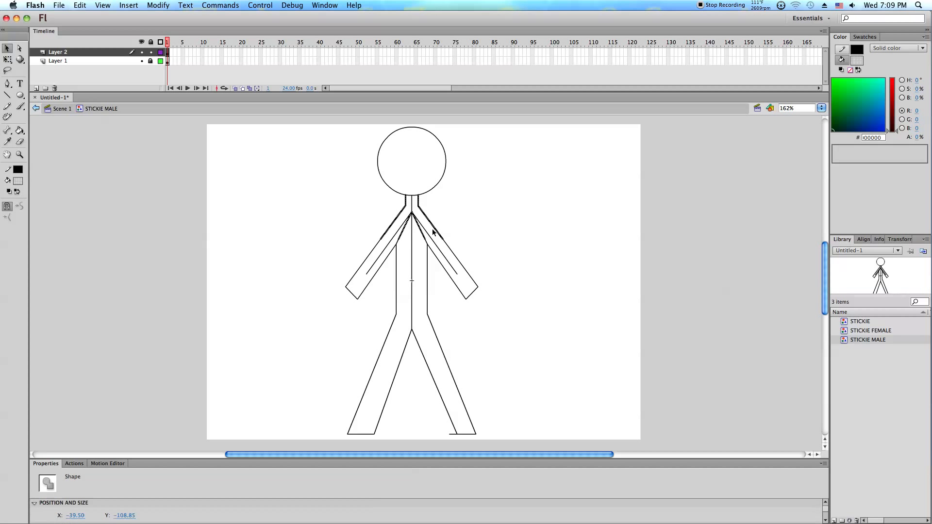
Replace the armpit-to-shoulder helper lines with a horizontal guide line across the chest and a short line at each armpit.
mouse_move(413, 233)
mouse_down()
mouse_move(399, 225)
mouse_move(431, 243)
mouse_move(391, 223)
mouse_move(389, 235)
mouse_move(427, 236)
mouse_move(421, 246)
mouse_move(420, 237)
mouse_move(440, 237)
mouse_up()
key(super+z)
click(400, 235)
click(8, 95)
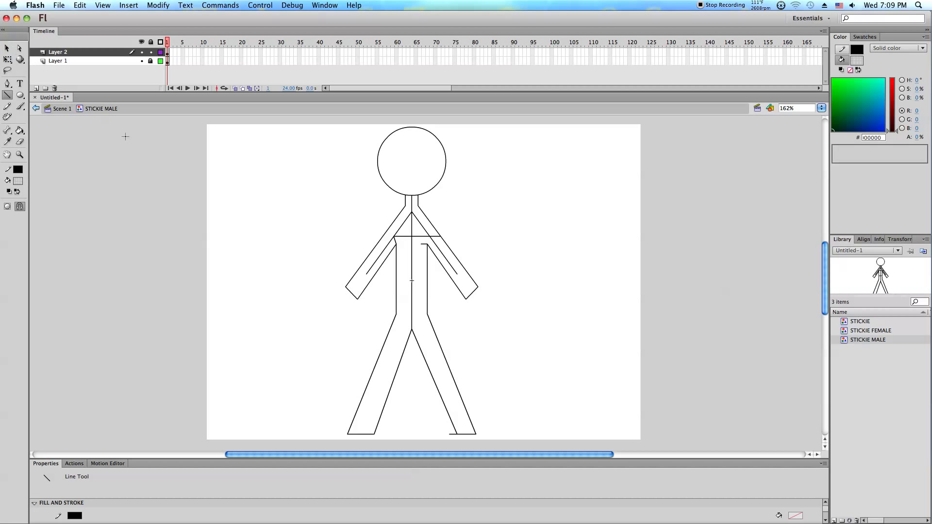
click(8, 48)
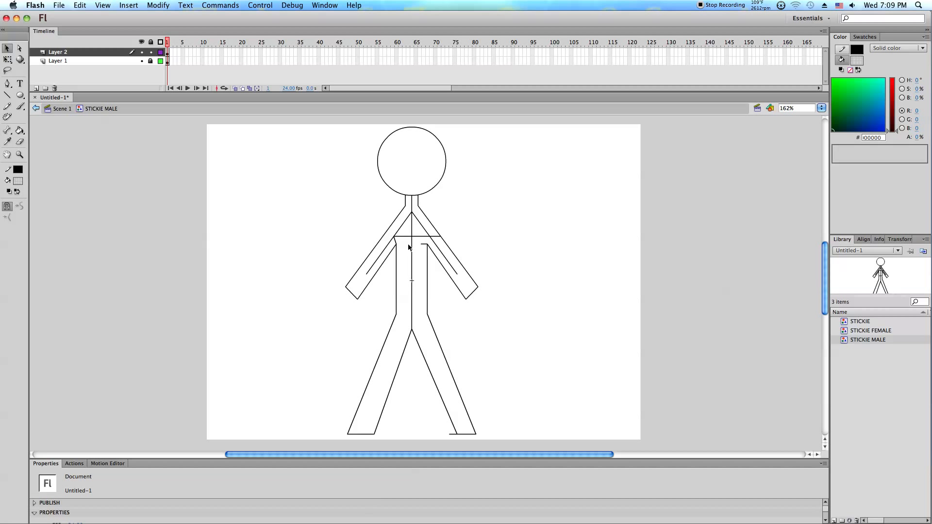
Unlock Layer 1 and move the short right armpit line's free end to where the chest guide line crosses the stick arm.
double_click(425, 251)
drag(433, 246, 435, 245)
click(151, 61)
click(442, 254)
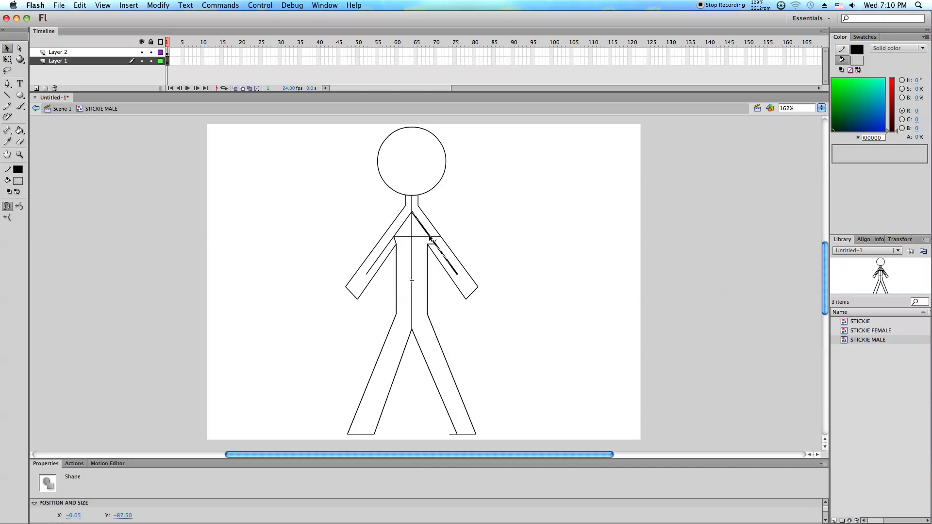
click(422, 237)
right_click(501, 221)
click(513, 250)
click(513, 250)
key(super+z)
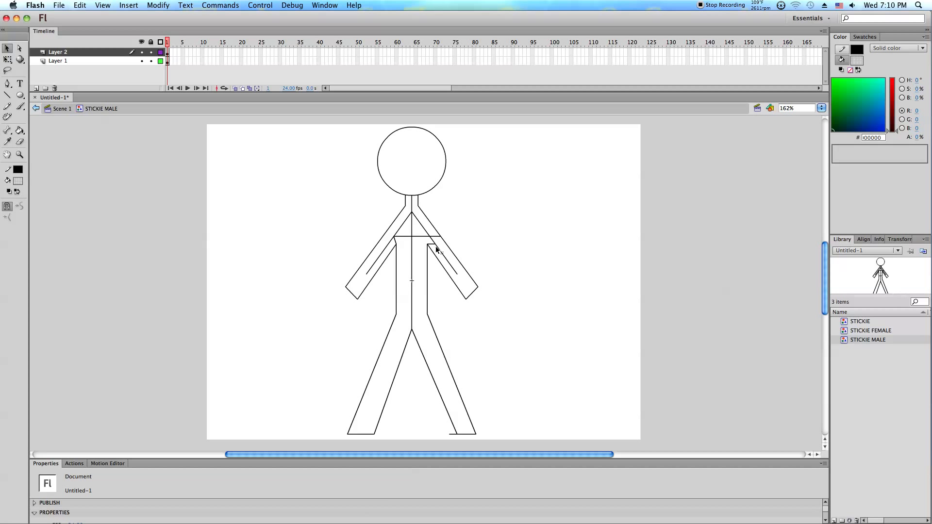
drag(435, 244, 432, 239)
Delete all segments of the horizontal chest guide line and lock Layer 1.
click(433, 238)
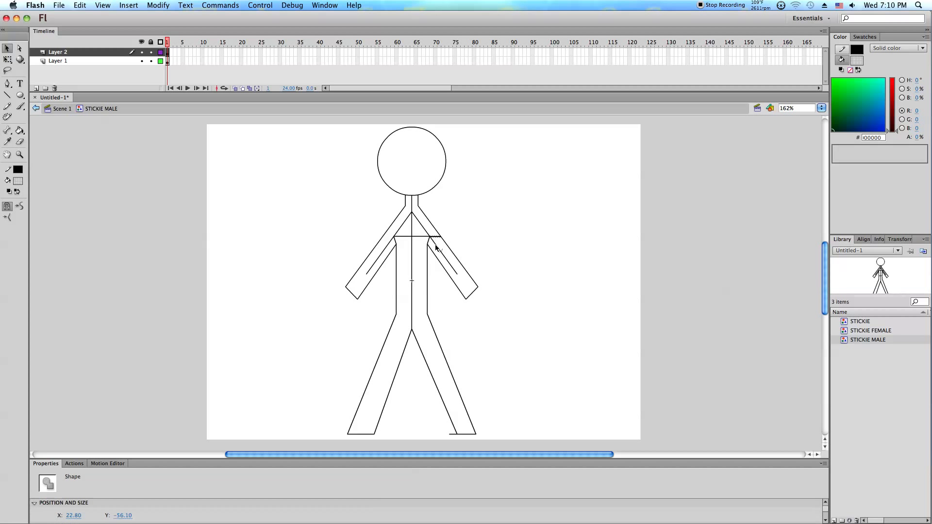
shift+click(418, 235)
key(Delete)
click(421, 227)
key(Delete)
click(426, 235)
click(432, 239)
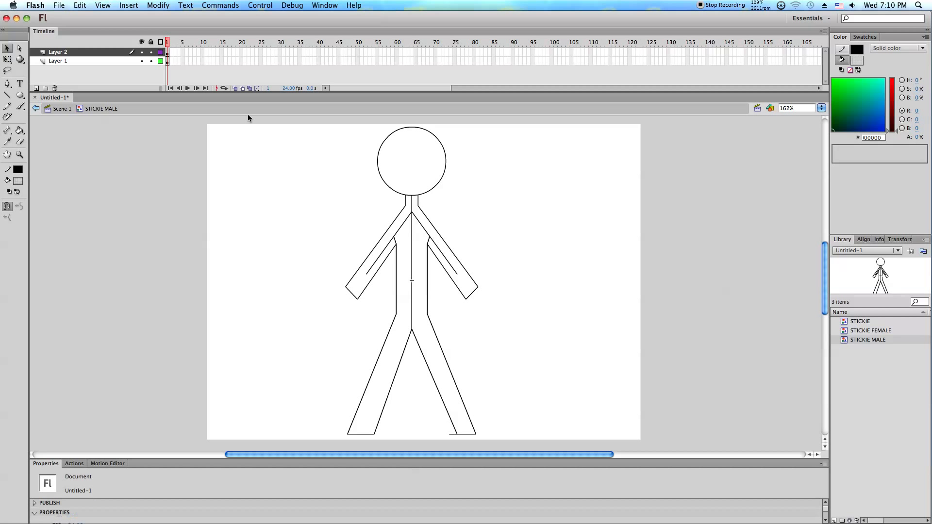
click(167, 55)
click(216, 198)
click(150, 61)
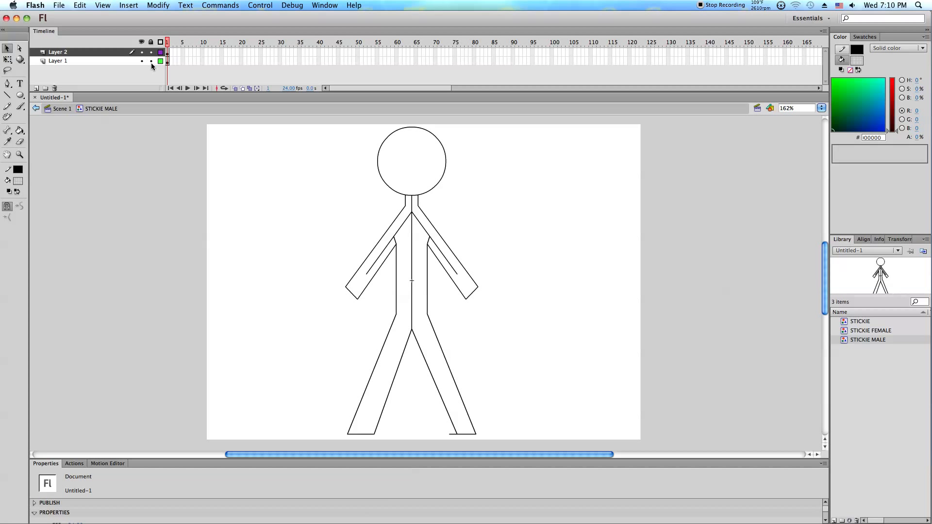
Widen the neck by spreading its two side lines symmetrically with Free Transform, and rejoin the upper arm edges to them.
click(409, 203)
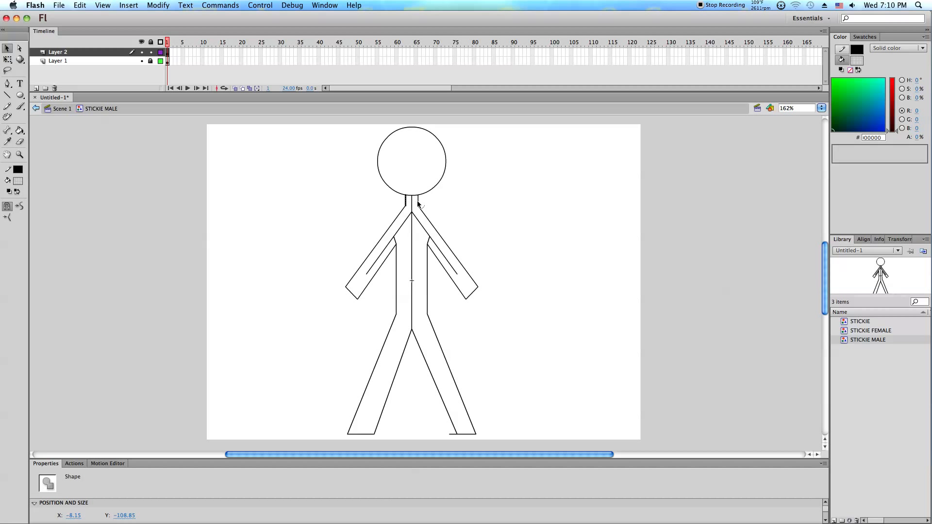
click(9, 60)
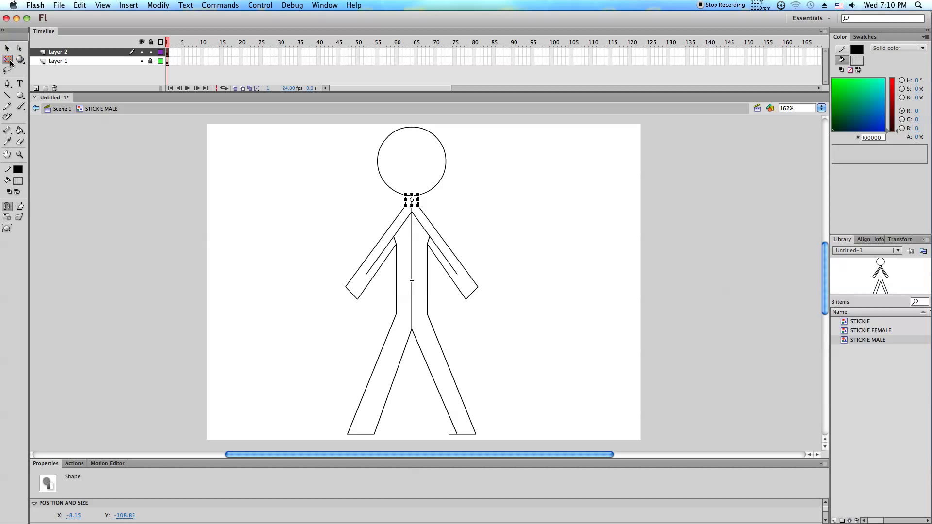
drag(408, 201, 401, 201)
click(474, 203)
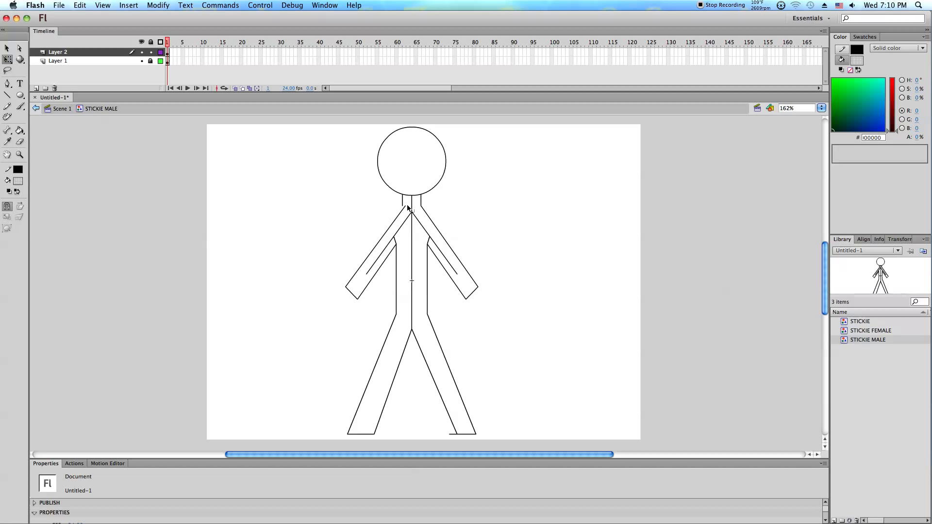
double_click(401, 208)
click(392, 282)
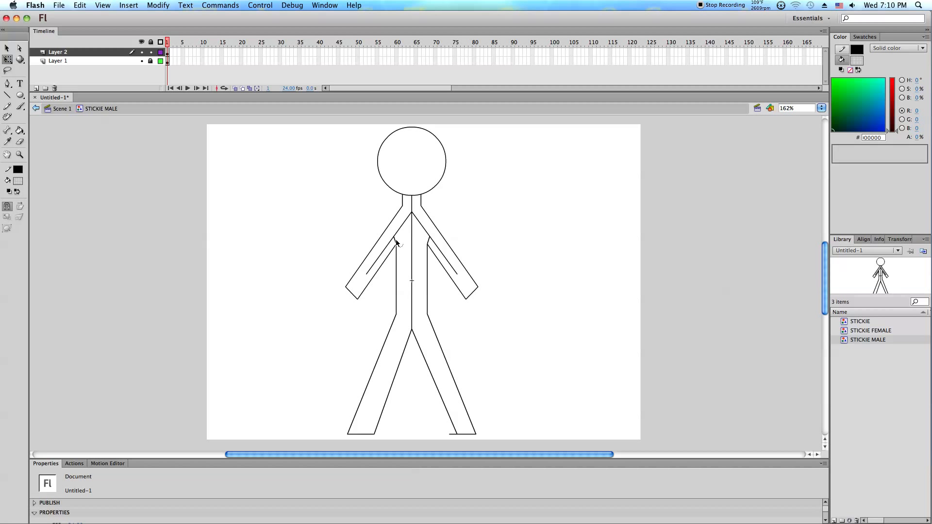
Unlock Layer 1, delete the right leg's inner line and cut the left leg's inner line.
click(150, 61)
click(436, 393)
key(Delete)
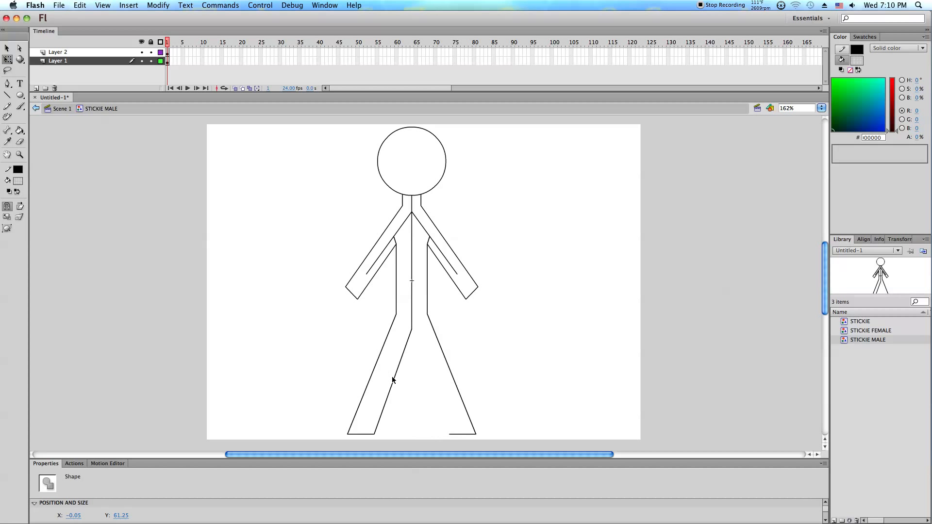
click(394, 382)
key(Delete)
Paste the left leg's inner line back in place and attach a horizontally flipped copy at the crotch as the right leg's inner line.
click(7, 48)
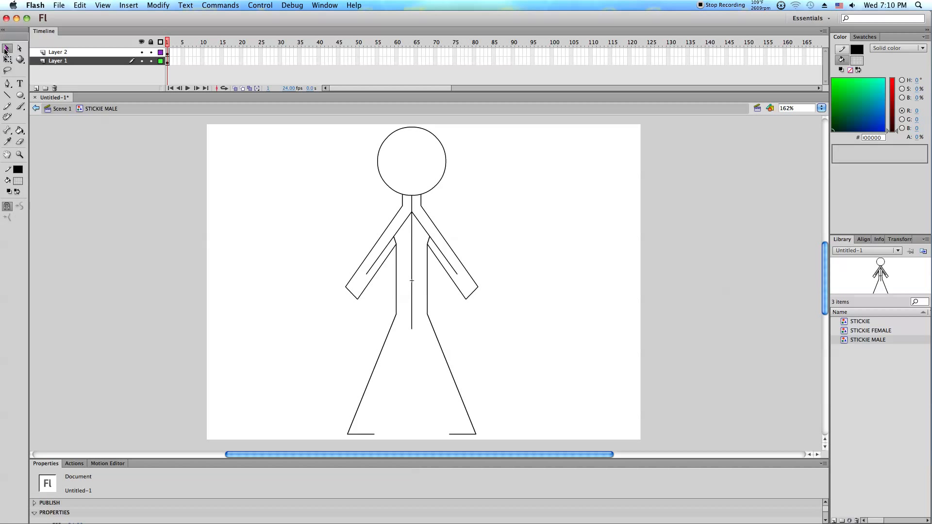
right_click(190, 228)
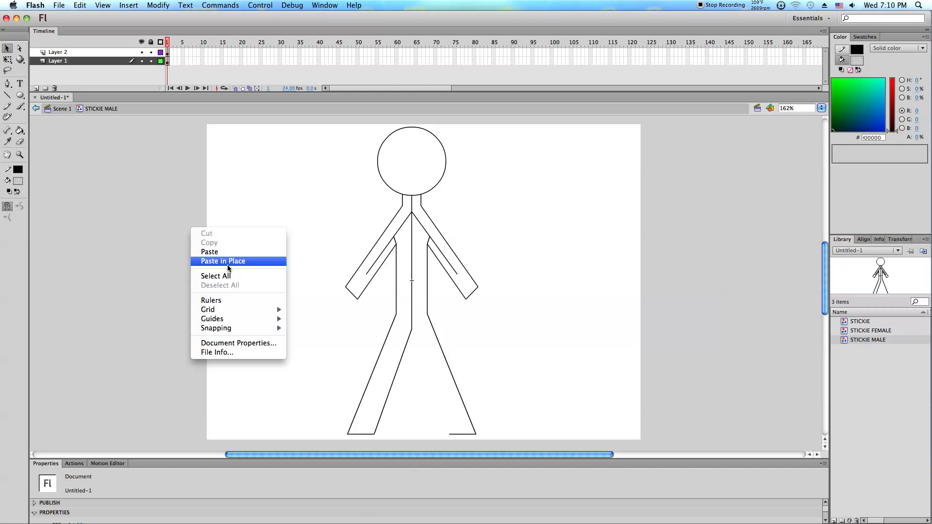
click(228, 262)
key(super+shift+h)
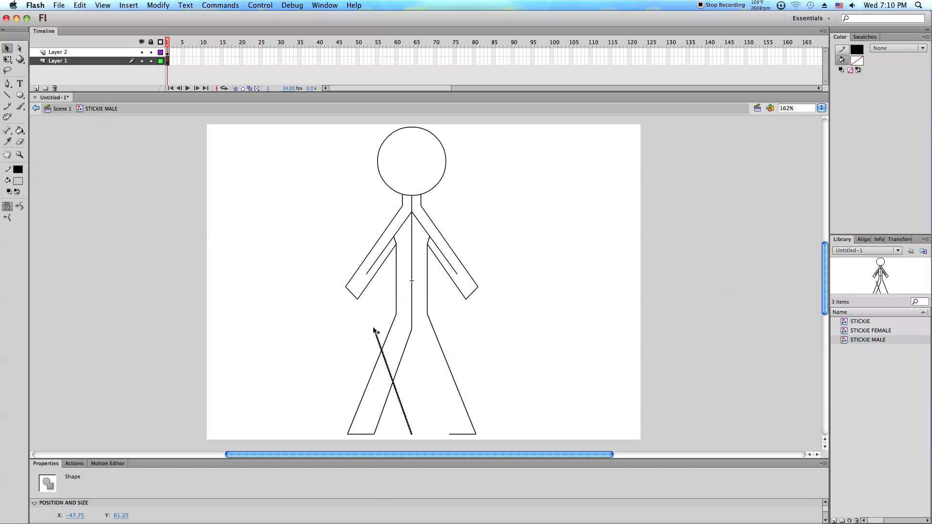
drag(375, 331, 422, 329)
drag(411, 329, 412, 329)
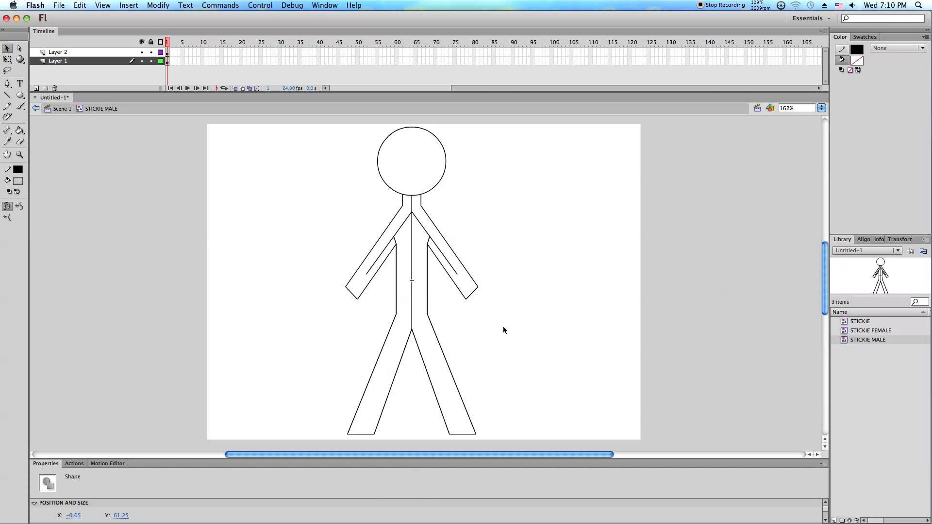
click(503, 326)
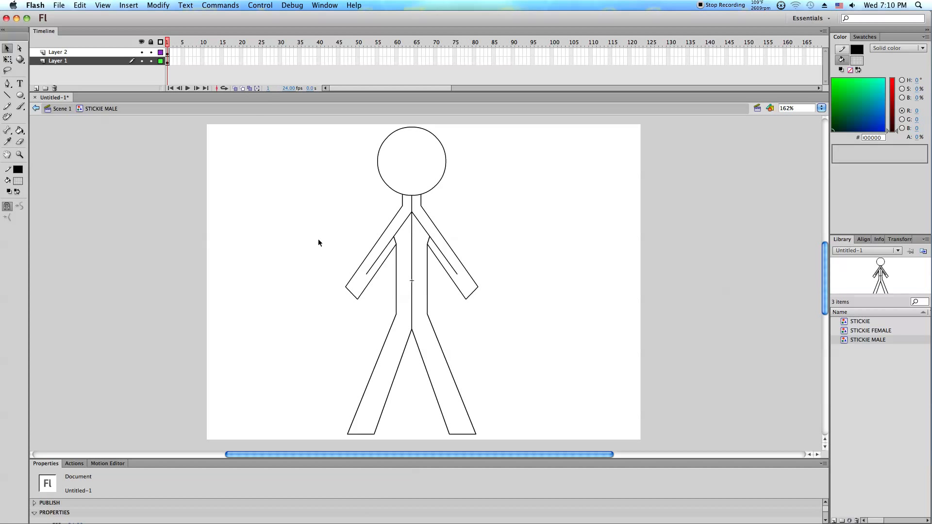
Delete the original stick arms and spine lines inside the body outline.
click(390, 243)
shift+click(413, 212)
shift+click(412, 206)
shift+click(412, 240)
key(Delete)
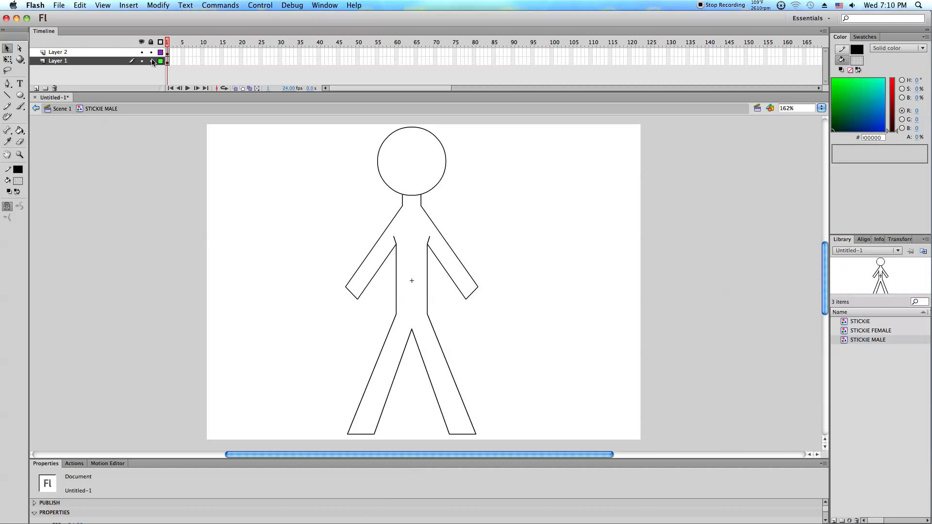
Widen the torso symmetrically by spreading its two side lines with Free Transform.
click(427, 289)
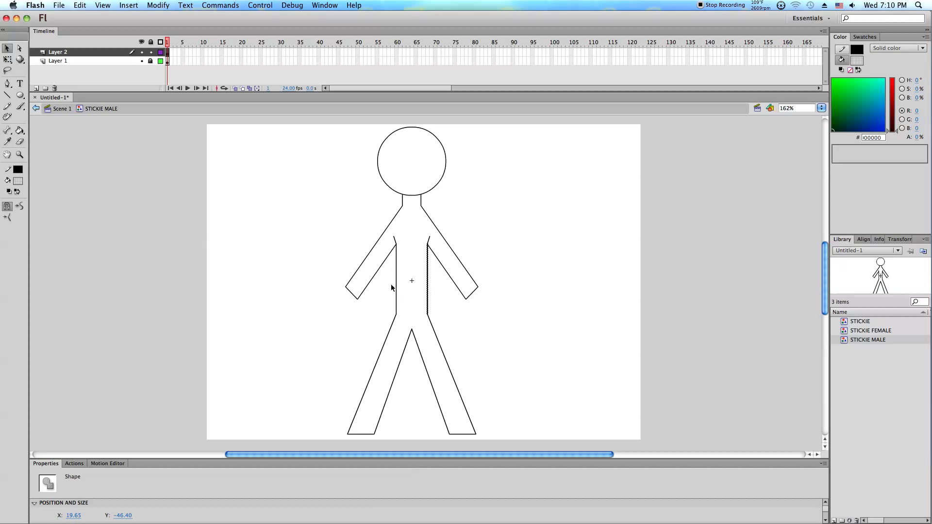
shift+click(396, 296)
click(7, 58)
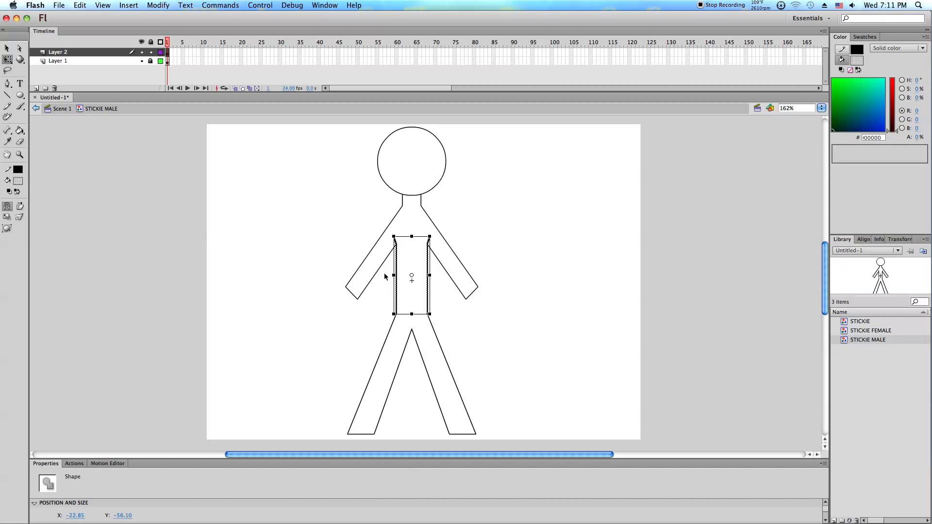
drag(392, 274, 387, 274)
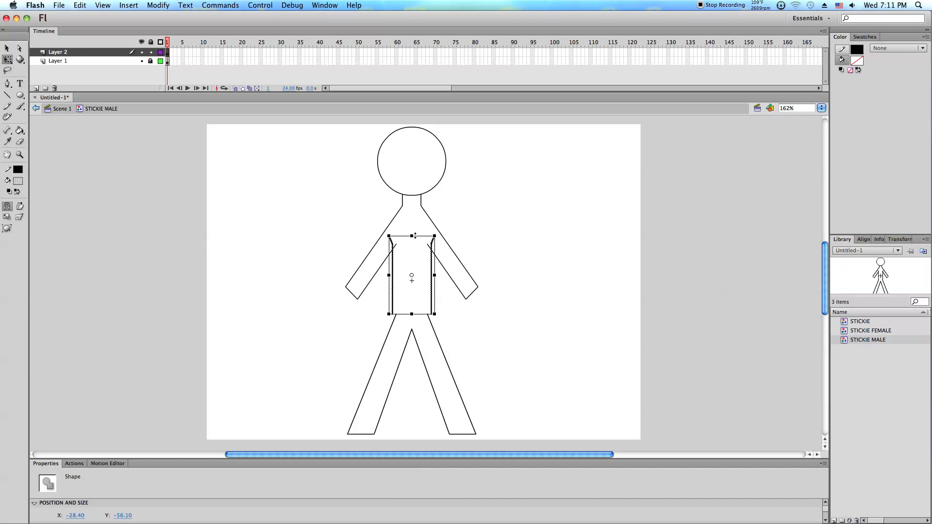
drag(411, 236, 412, 217)
key(super+z)
click(486, 217)
Rejoin the outer leg lines and the inner arm lines to the widened torso sides.
drag(427, 314, 392, 315)
drag(430, 244, 393, 250)
click(397, 233)
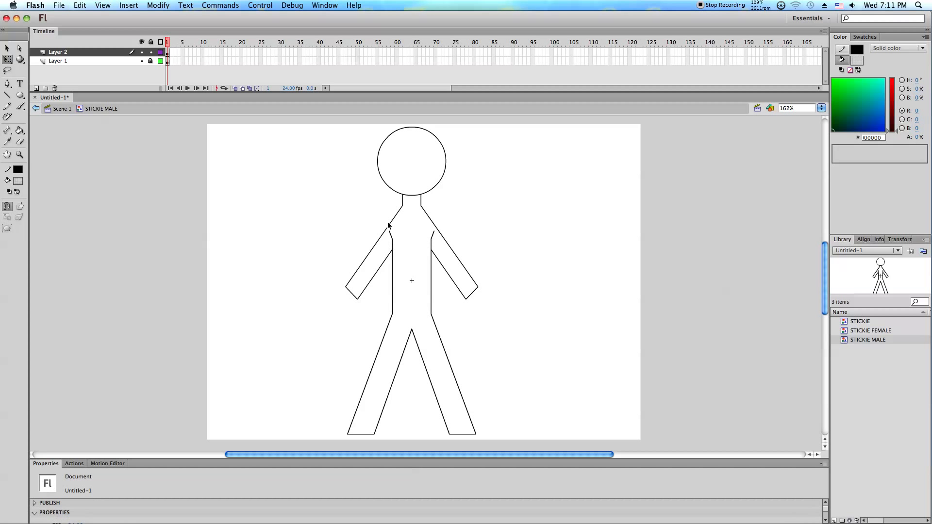
Reshape the top of the right arm's outer line into a rounded shoulder running out from the neck.
mouse_move(384, 218)
mouse_down()
mouse_move(468, 218)
mouse_move(381, 219)
mouse_move(449, 217)
mouse_up()
key(Delete)
double_click(429, 219)
click(432, 219)
drag(430, 218, 441, 215)
click(450, 275)
click(431, 219)
click(427, 210)
click(6, 48)
click(433, 260)
right_click(346, 234)
click(396, 267)
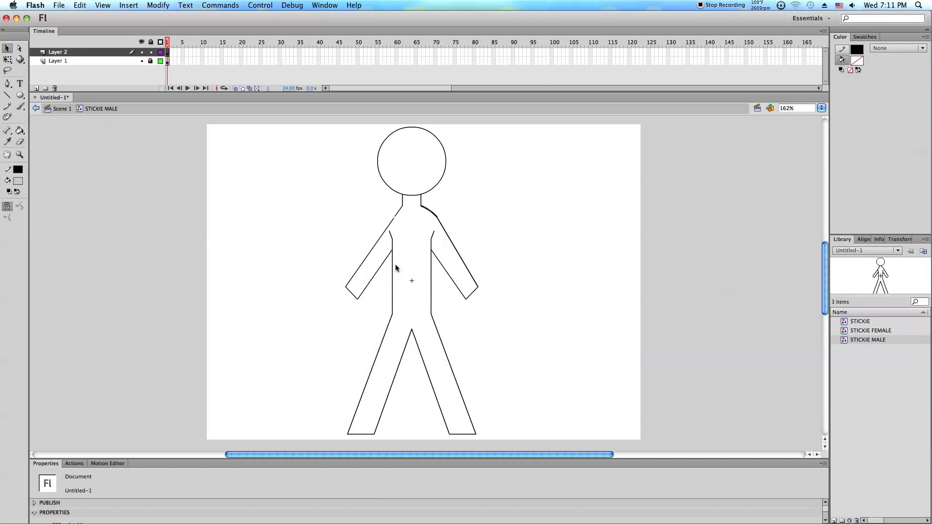
Give the left arm a matching rounded shoulder and delete the leftover straight line segment.
drag(436, 206, 387, 218)
click(399, 213)
key(Delete)
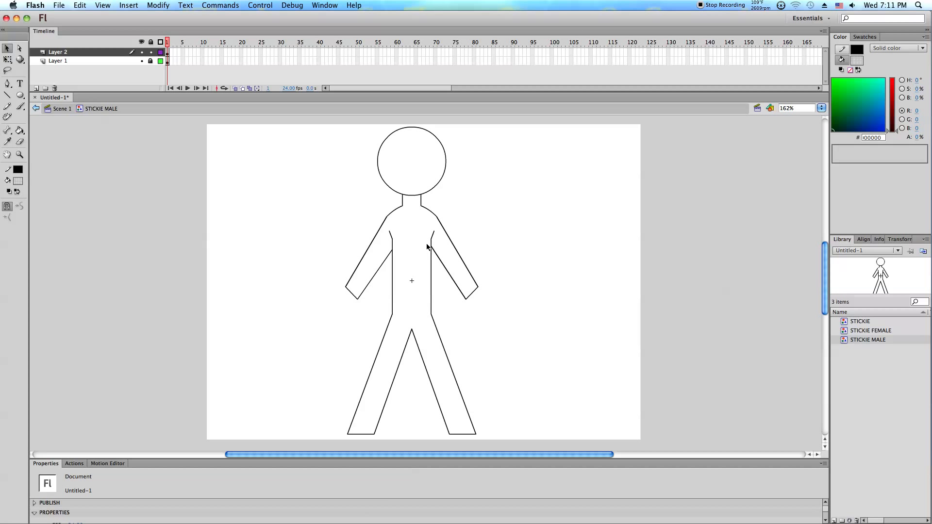
Move the left arm's inner line up the torso to the right armpit's height, using a temporary guide line.
click(7, 95)
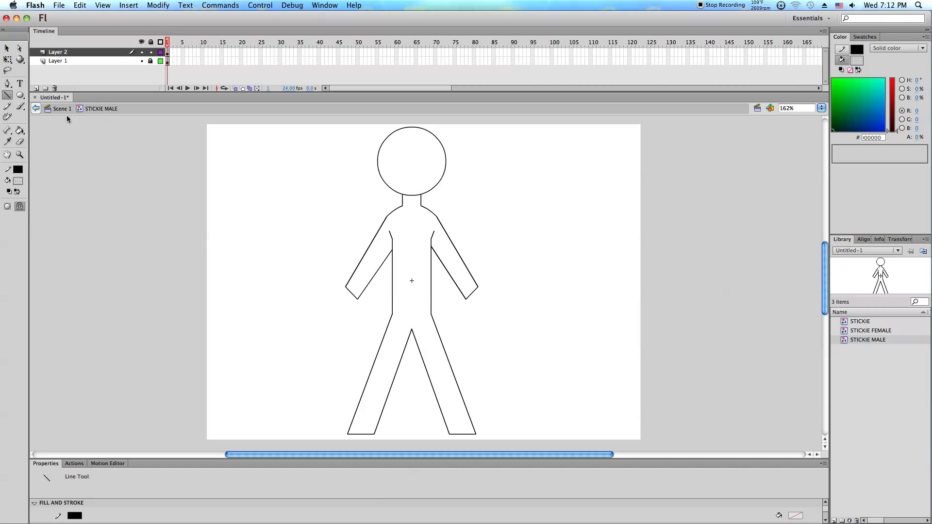
drag(424, 248, 420, 251)
click(7, 48)
mouse_move(420, 251)
mouse_down()
mouse_move(392, 251)
mouse_move(392, 242)
mouse_move(402, 247)
mouse_move(383, 260)
mouse_move(415, 249)
mouse_move(382, 253)
mouse_move(403, 246)
mouse_move(392, 246)
mouse_up()
click(398, 246)
key(Delete)
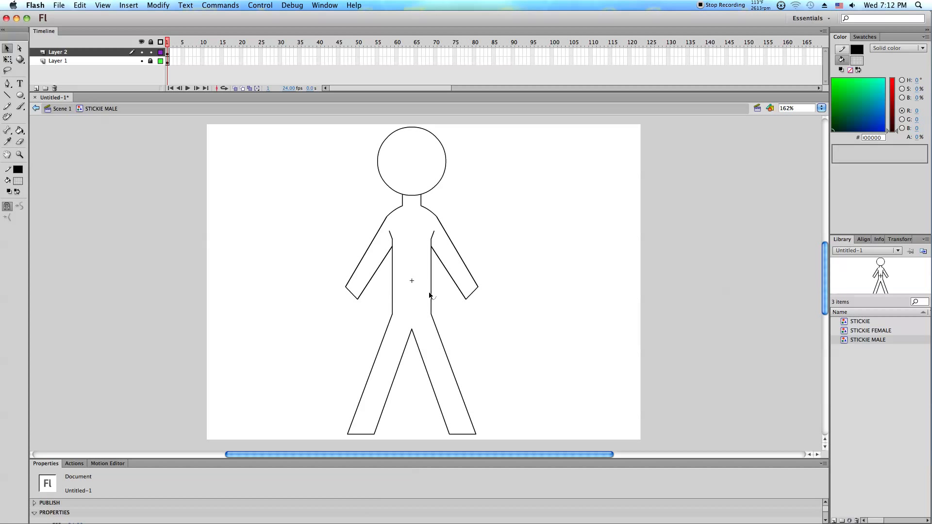
Move the head and inner leg lines from Layer 1 to the same position on Layer 2.
click(374, 432)
drag(379, 437, 374, 434)
click(150, 61)
click(168, 61)
key(super+x)
click(168, 53)
right_click(158, 240)
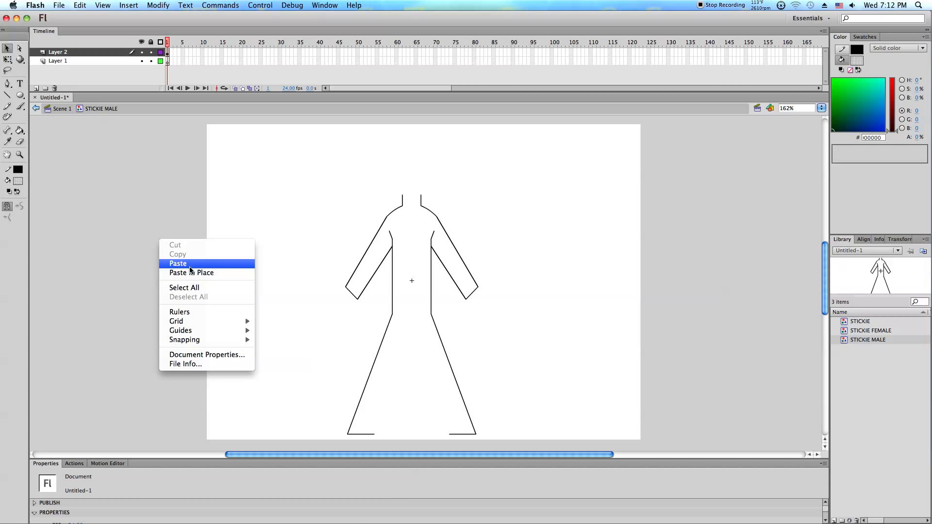
click(190, 267)
key(super+z)
right_click(189, 269)
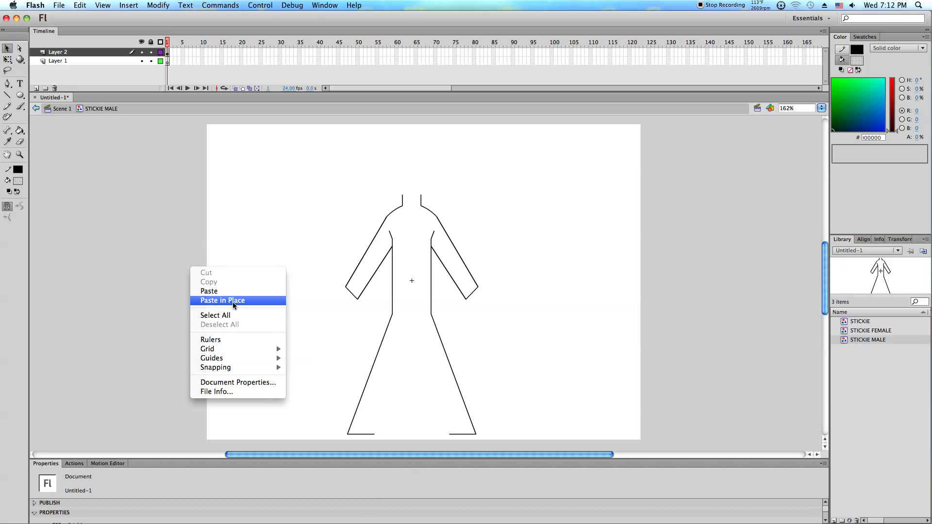
click(232, 299)
Widen the left foot by moving its inner corner inward, delete the right leg's inner line, and copy the left one.
drag(374, 433, 383, 433)
click(413, 337)
key(Delete)
click(410, 339)
key(super+c)
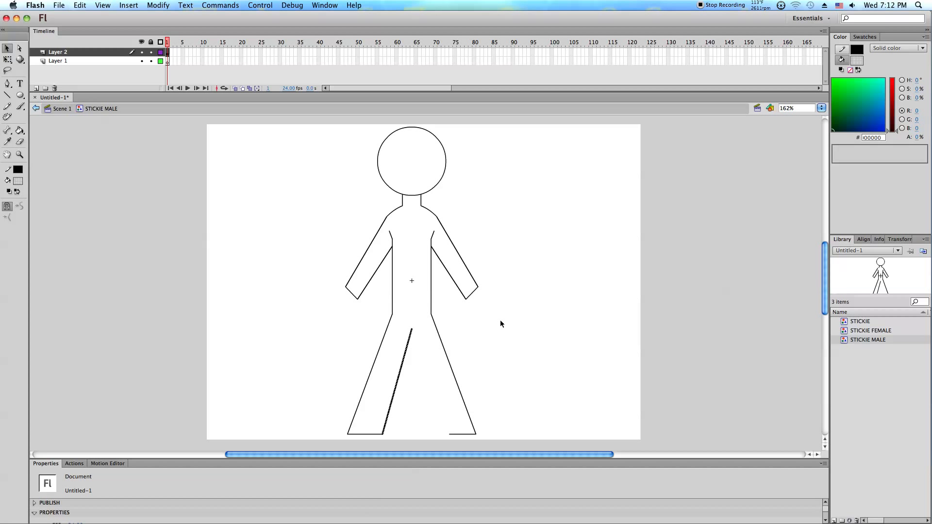
Attach a horizontally flipped copy of the left inner leg line at the crotch and extend the right foot line to meet it.
right_click(499, 320)
click(510, 353)
key(super+shift+h)
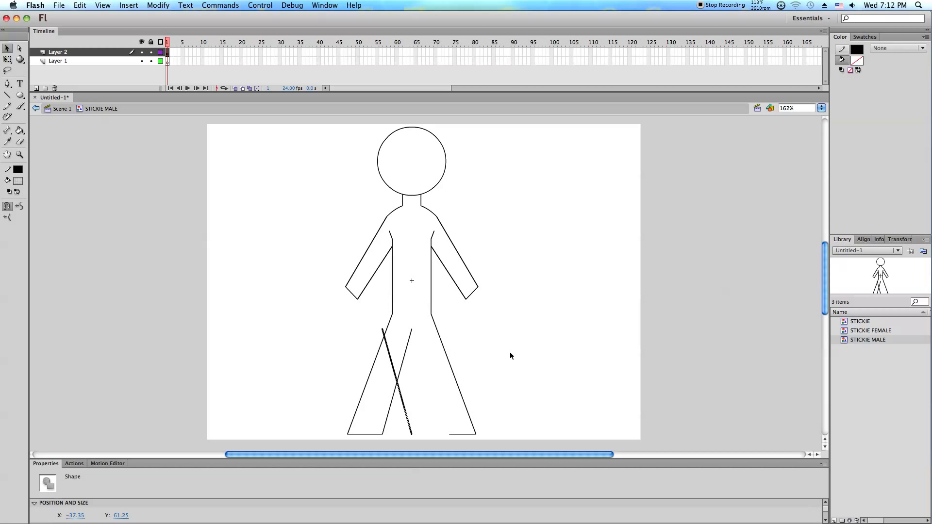
drag(383, 333, 412, 333)
click(503, 329)
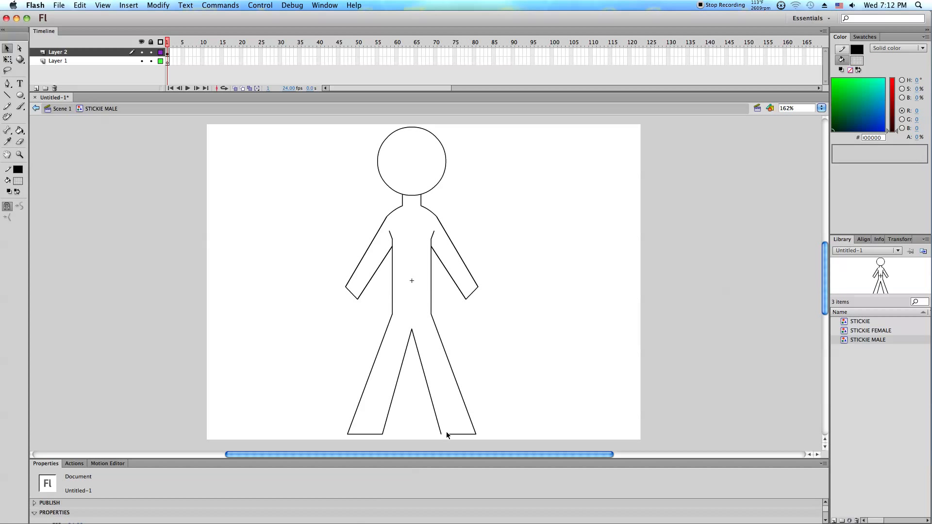
drag(447, 433, 441, 434)
key(n)
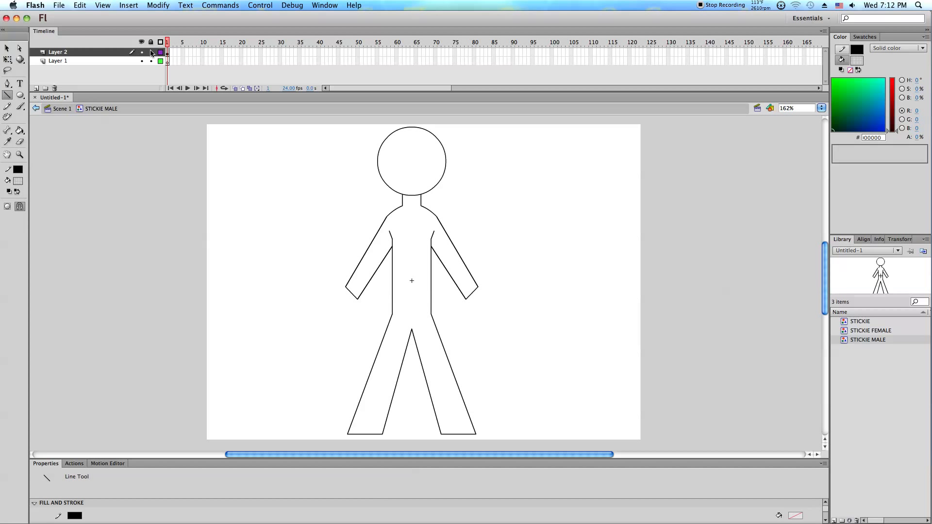
Move the complete body outline from Layer 2 to Layer 1 and lock Layer 1.
click(168, 54)
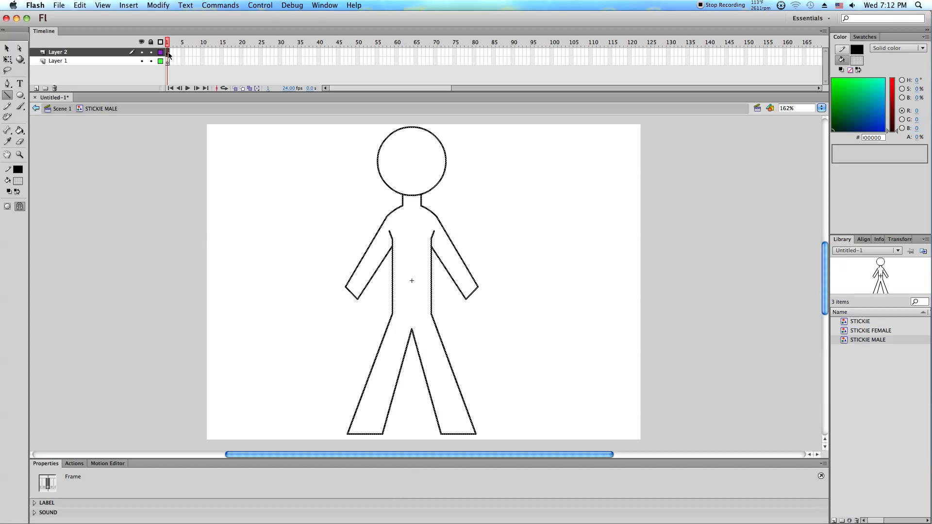
click(111, 60)
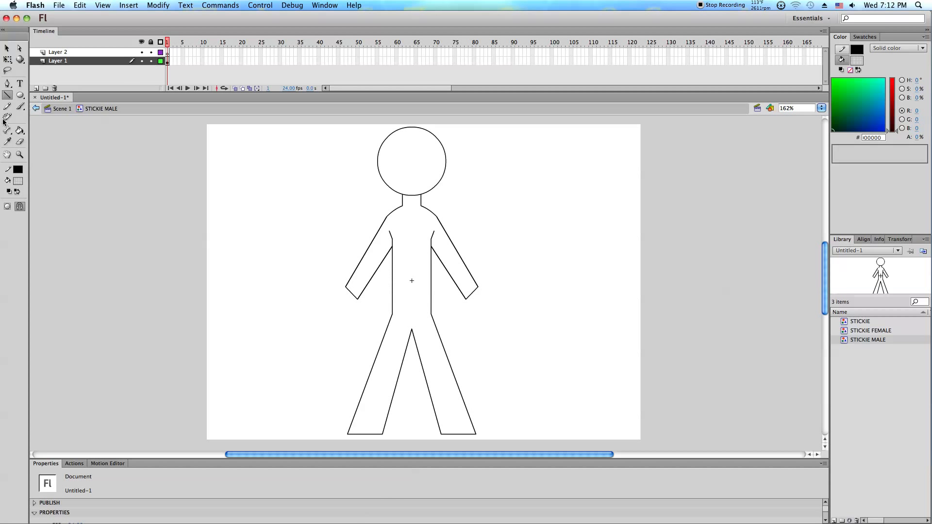
click(151, 61)
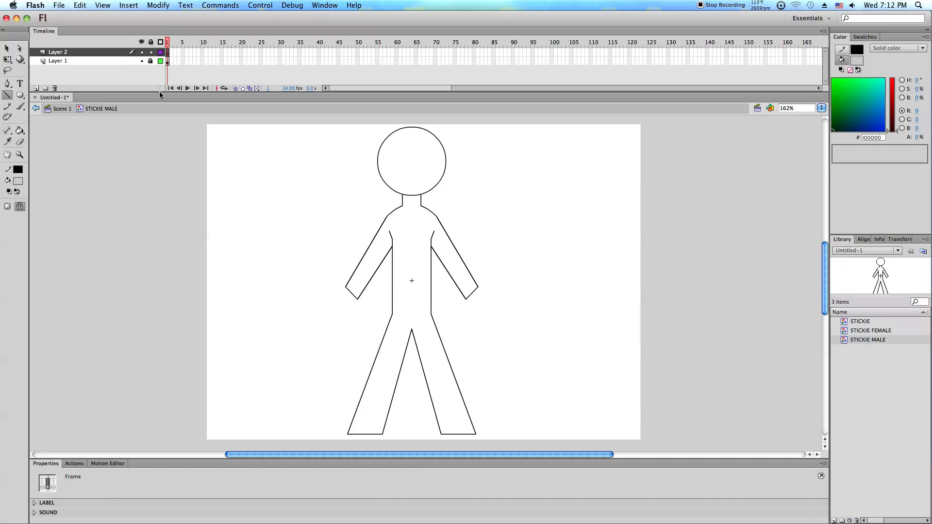
Unlock Layer 1 and draw a vertical guide line on Layer 2 from the crotch up to the body's centre mark.
click(150, 61)
drag(420, 287, 412, 330)
click(7, 48)
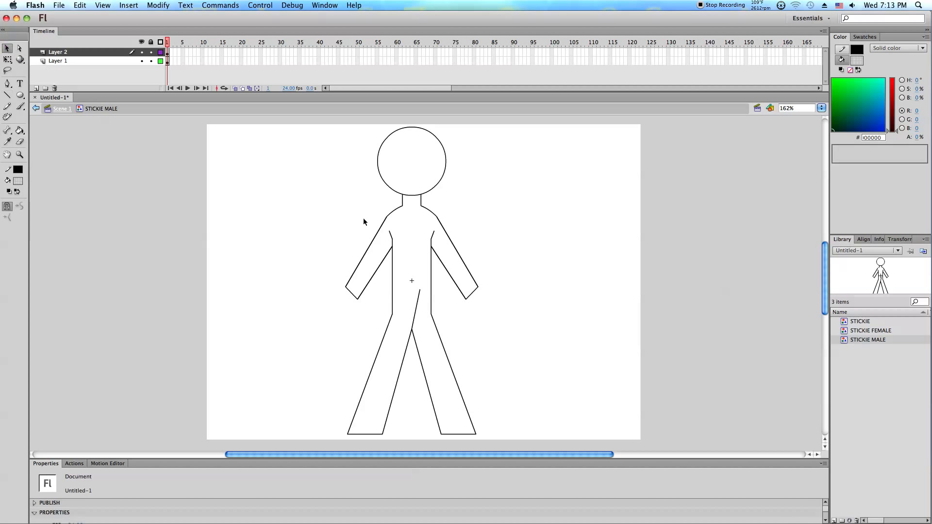
drag(420, 291, 411, 280)
Lower the crotch point slightly along the vertical guide line on Layer 1, and delete the guide.
drag(411, 333, 411, 346)
click(412, 328)
key(Delete)
right_click(412, 318)
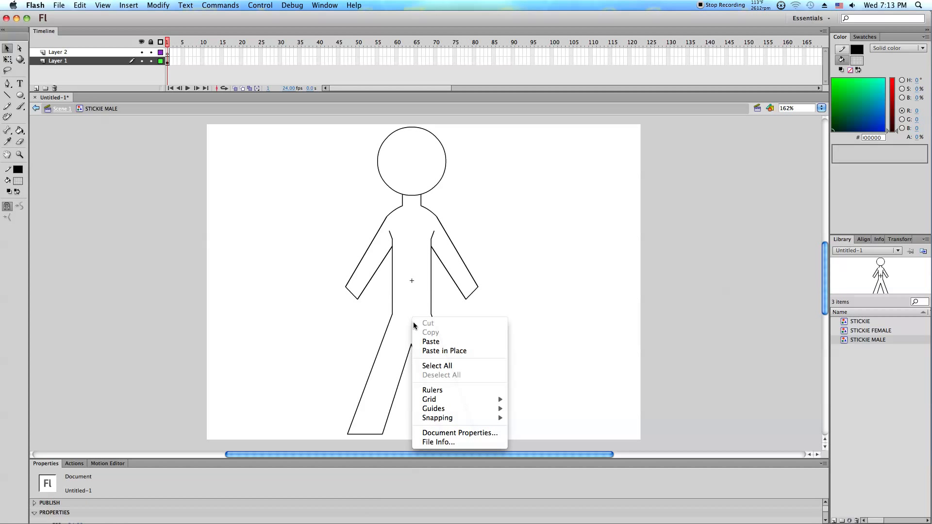
click(425, 353)
mouse_move(411, 344)
mouse_down()
mouse_move(412, 328)
mouse_move(411, 336)
mouse_up()
click(412, 328)
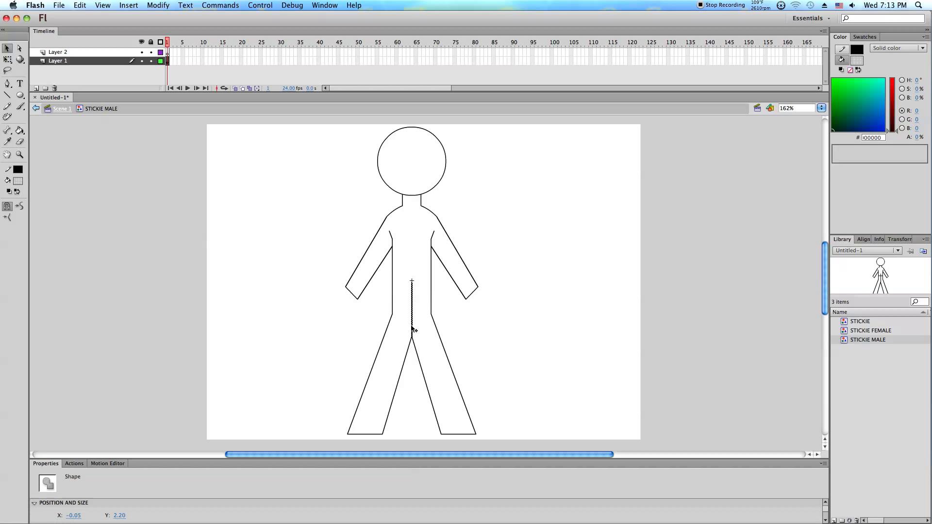
key(Delete)
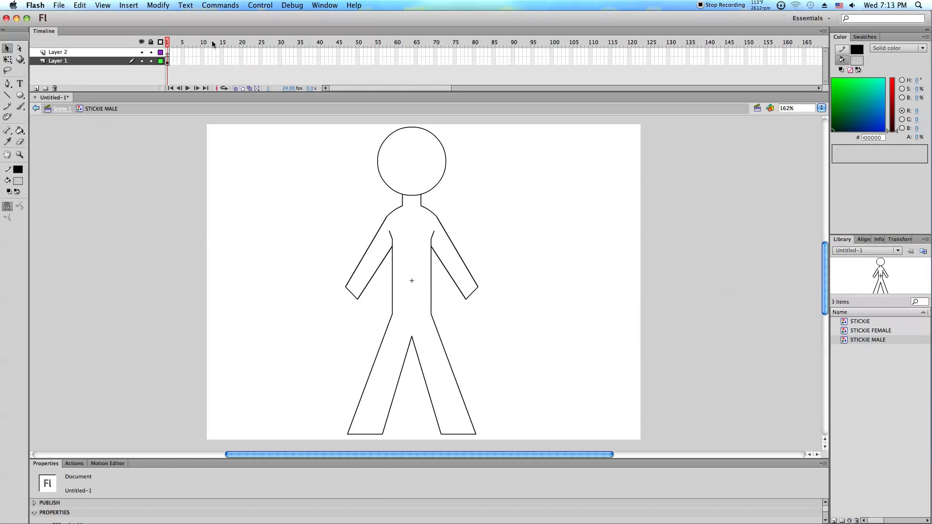
Raise both hip corners to the same height using a horizontal guide line, remove the guide, and lock Layer 1.
drag(431, 315, 412, 263)
right_click(535, 288)
click(553, 323)
click(439, 284)
drag(411, 308, 392, 303)
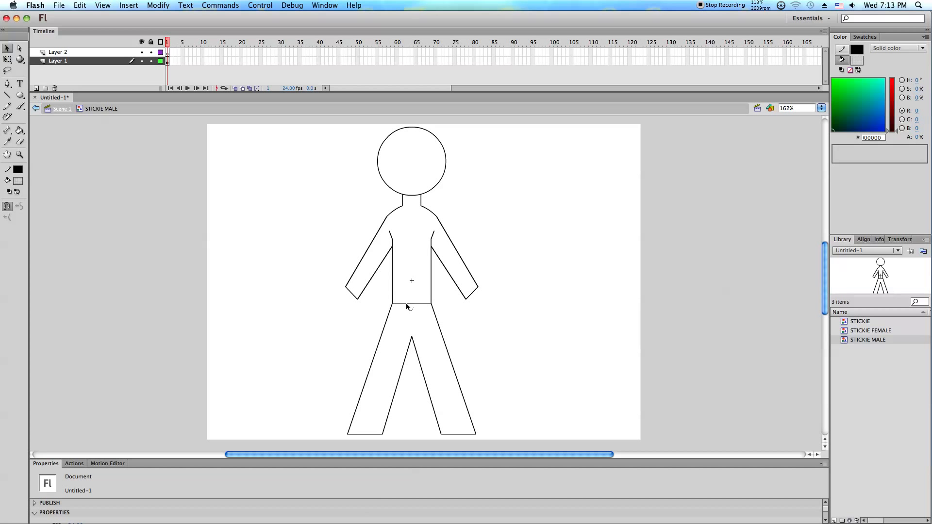
click(151, 60)
click(105, 52)
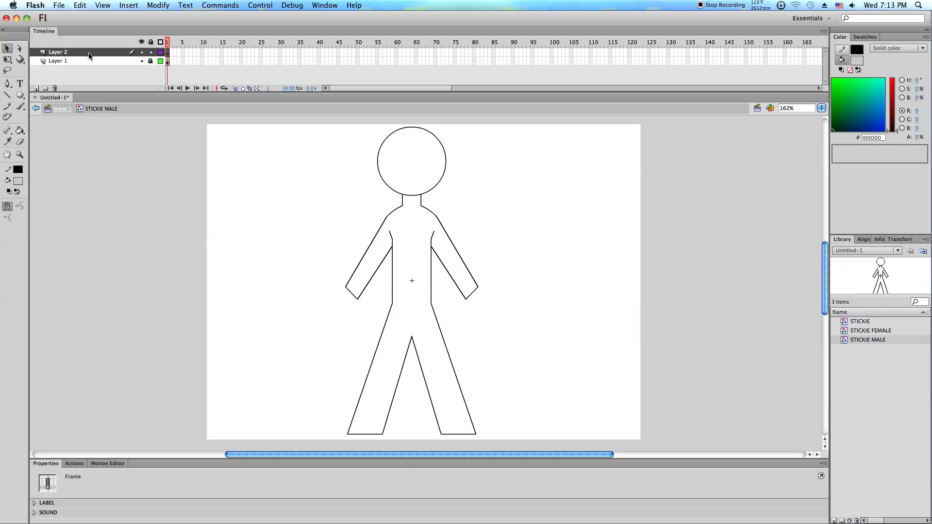
Draw a horizontal line between the two hip corners on Layer 2.
click(7, 95)
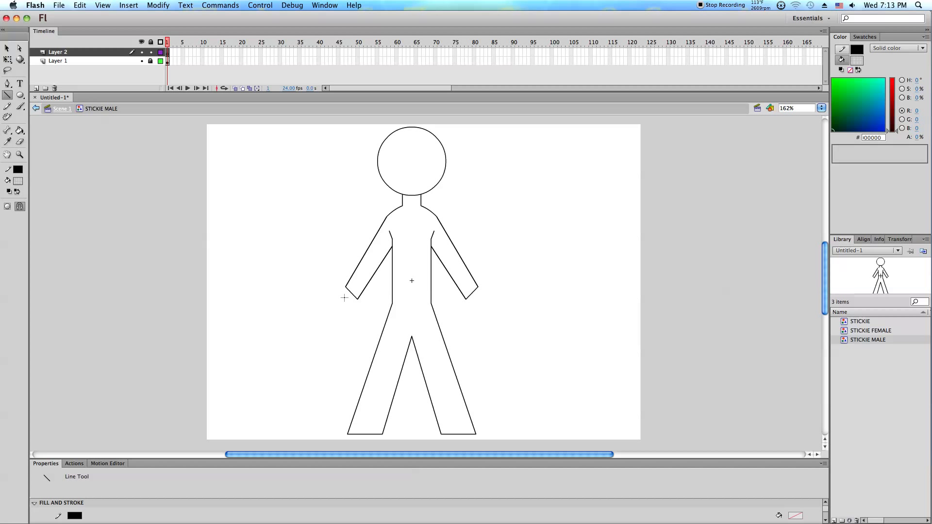
drag(394, 305, 437, 305)
click(20, 155)
drag(366, 210, 473, 320)
click(8, 60)
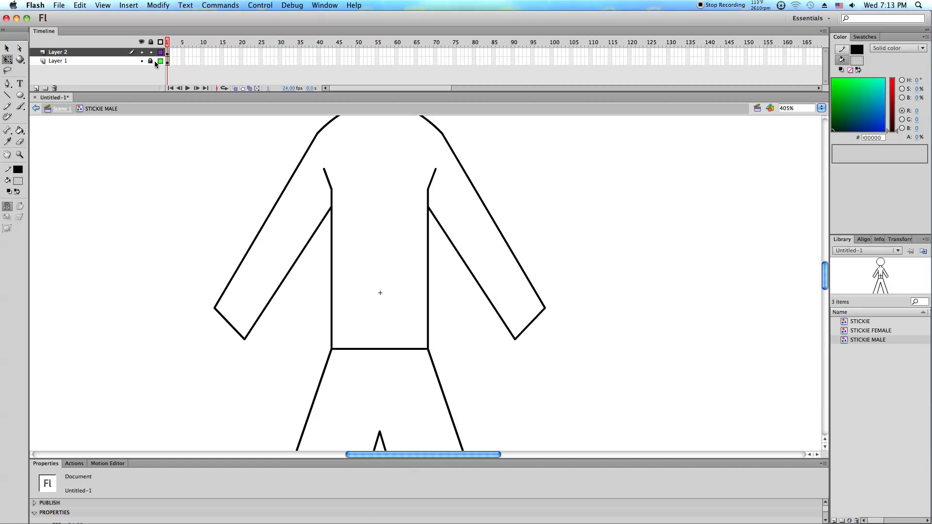
Remove the hip line from Layer 2, insert a new layer above it, and paste Layer 1's body outline there in place.
click(150, 60)
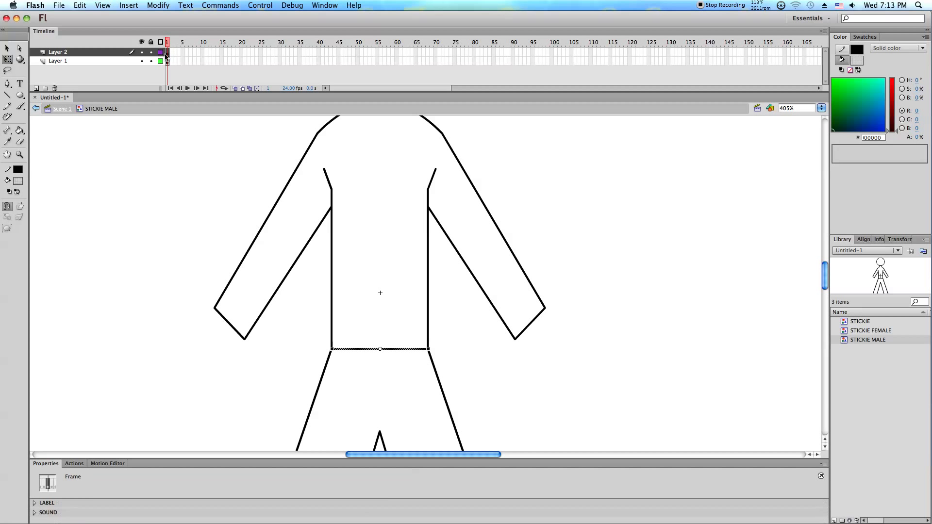
click(168, 60)
click(151, 61)
right_click(107, 53)
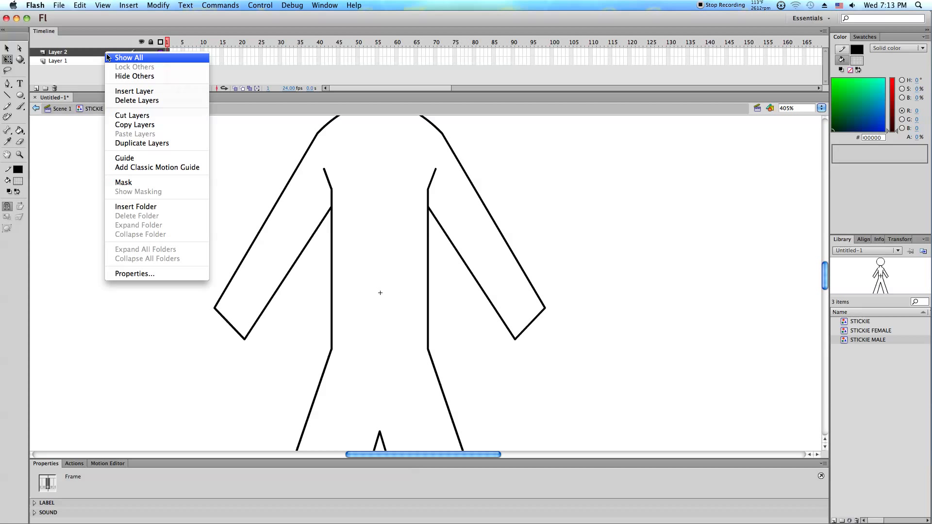
click(133, 91)
right_click(150, 158)
click(175, 180)
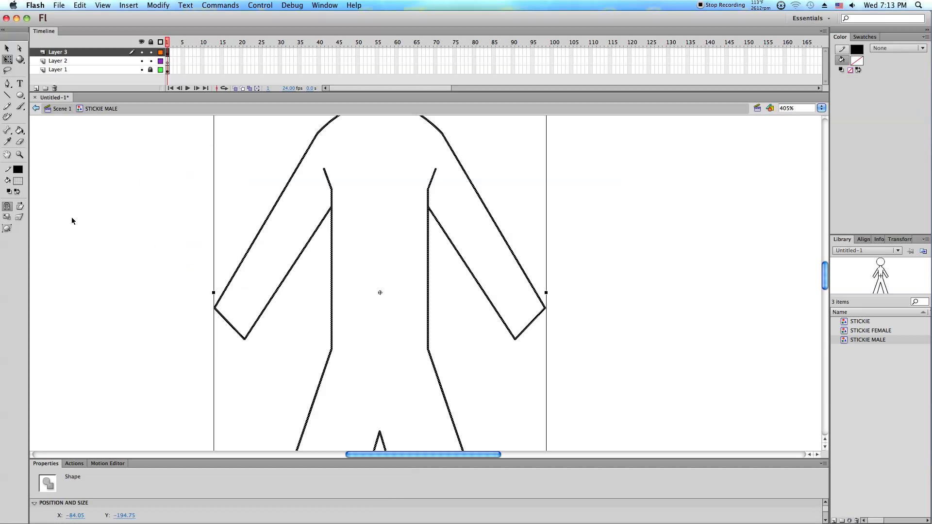
Draw a horizontal waist line on Layer 3 connecting the left and right hip corners.
click(4, 96)
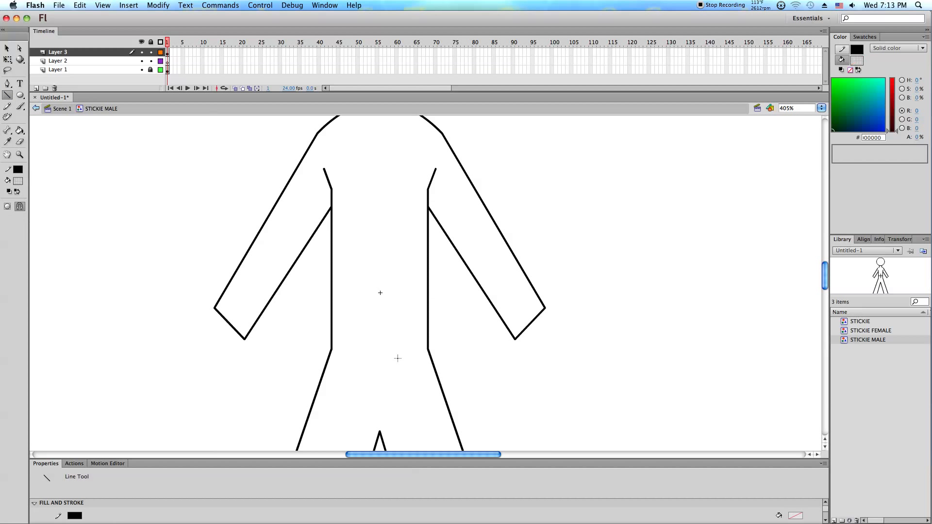
drag(345, 350, 332, 349)
key(v)
drag(359, 354, 428, 349)
Delete the outer lines of both legs from Layer 3.
click(430, 355)
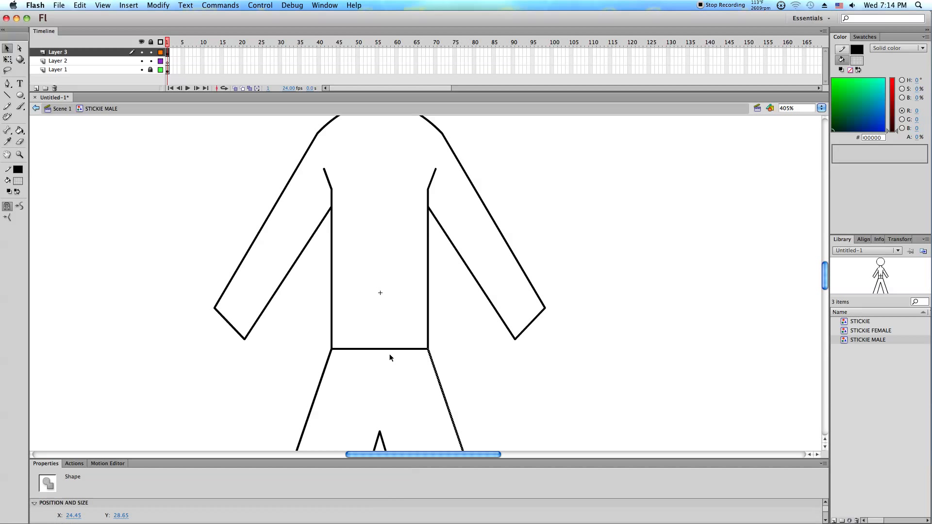
shift+click(321, 378)
key(Delete)
click(218, 144)
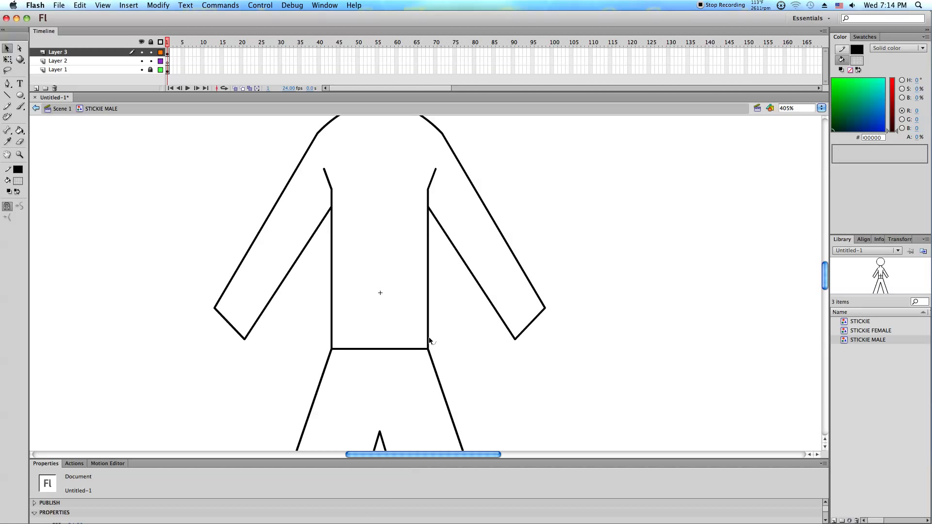
Pull the right arm's outer hand corner up inside the upper arm on Layer 3 and delete the stretched hand line.
click(437, 219)
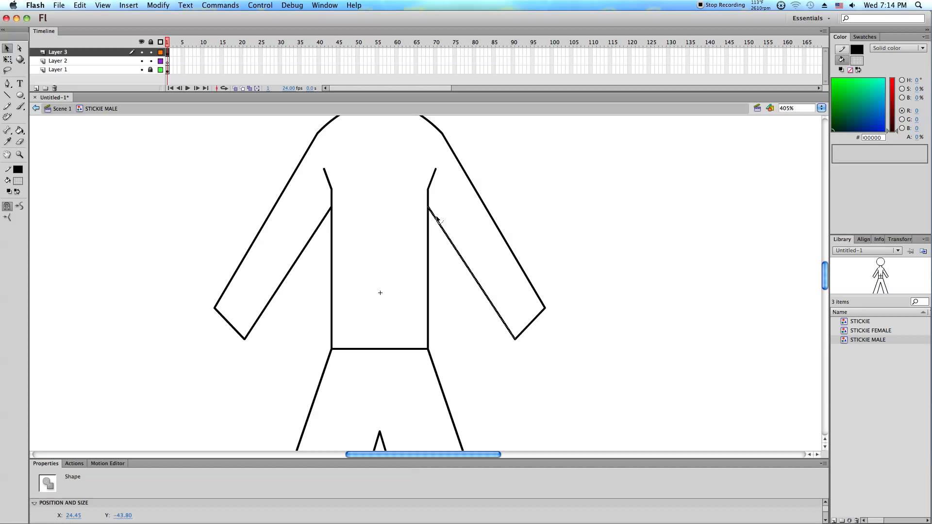
click(354, 217)
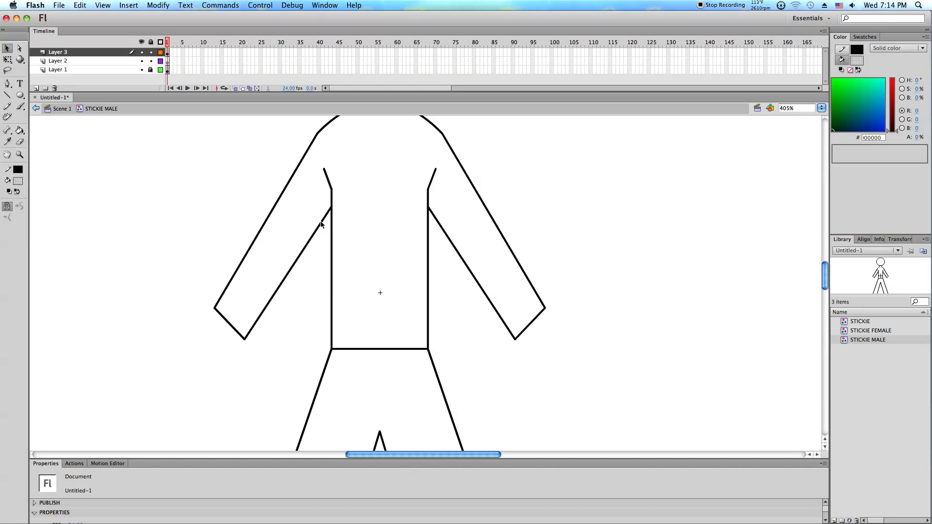
scroll(420, 293, up, 3)
drag(544, 366, 452, 239)
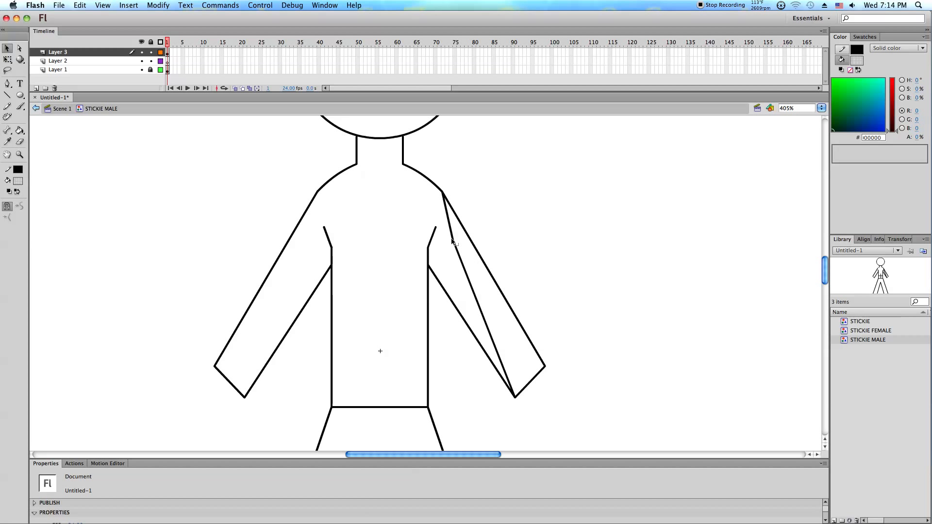
click(458, 256)
key(Delete)
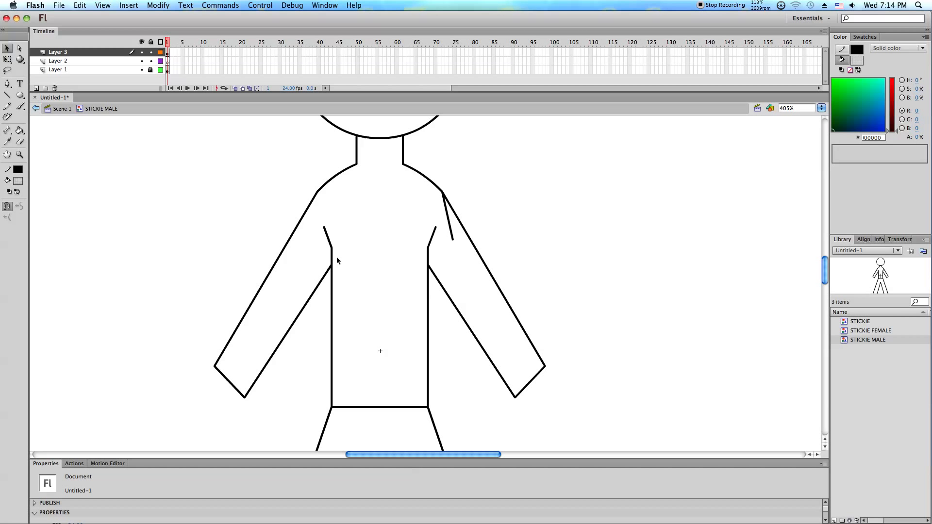
Pull the left arm's hand corner to the armpit line, delete the leftover hand line, and join the right arm line to its armpit line.
drag(215, 366, 324, 227)
click(245, 357)
key(Delete)
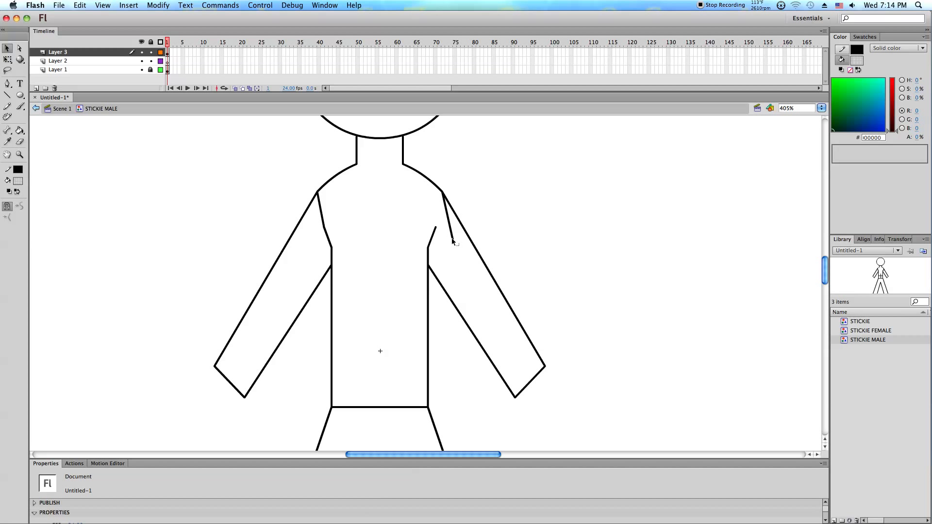
drag(452, 241, 436, 227)
scroll(429, 196, up, 2)
scroll(429, 196, down, 5)
scroll(422, 194, up, 3)
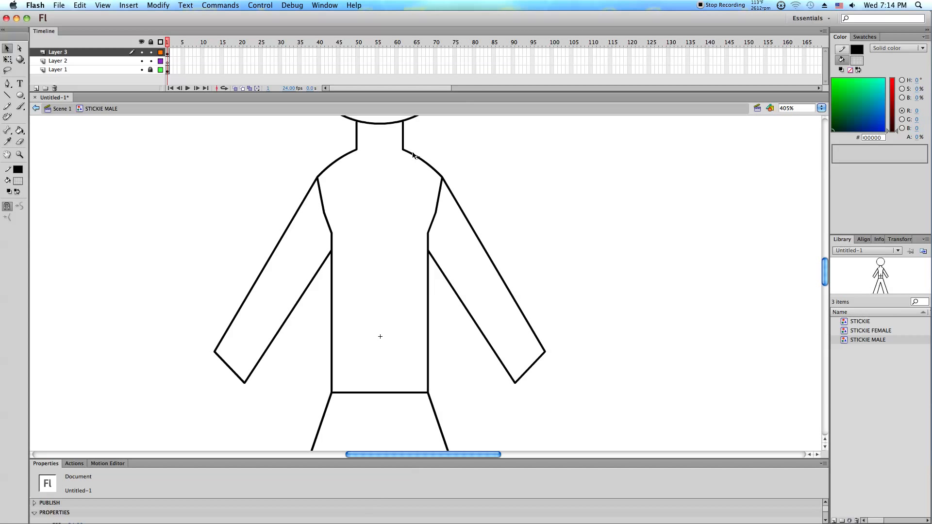
Draw a horizontal neckline between the shoulders on Layer 3 and bend it slightly downward.
key(n)
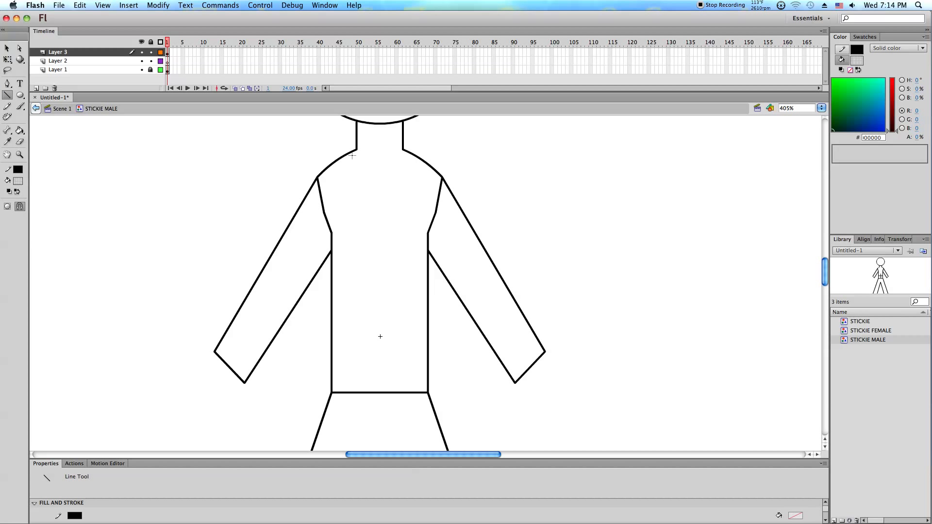
drag(342, 157, 419, 157)
click(7, 49)
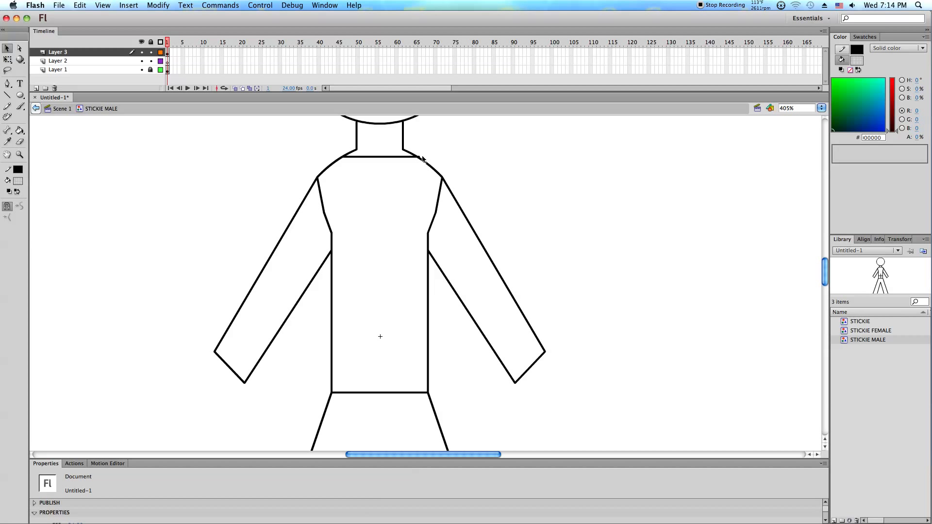
drag(388, 158, 389, 162)
drag(428, 232, 436, 214)
key(super+z)
Select everything on Layer 3, widen and lengthen it slightly with Free Transform, and flare its lower end.
double_click(428, 291)
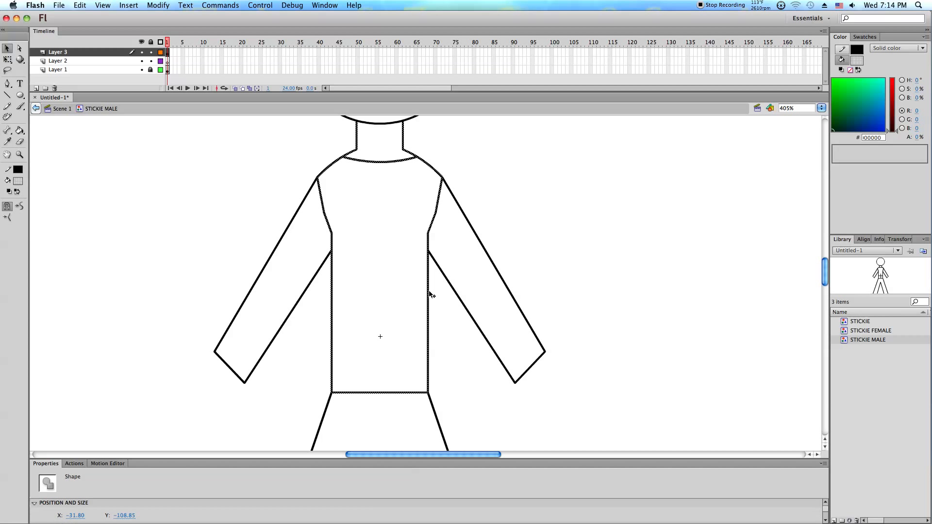
click(8, 59)
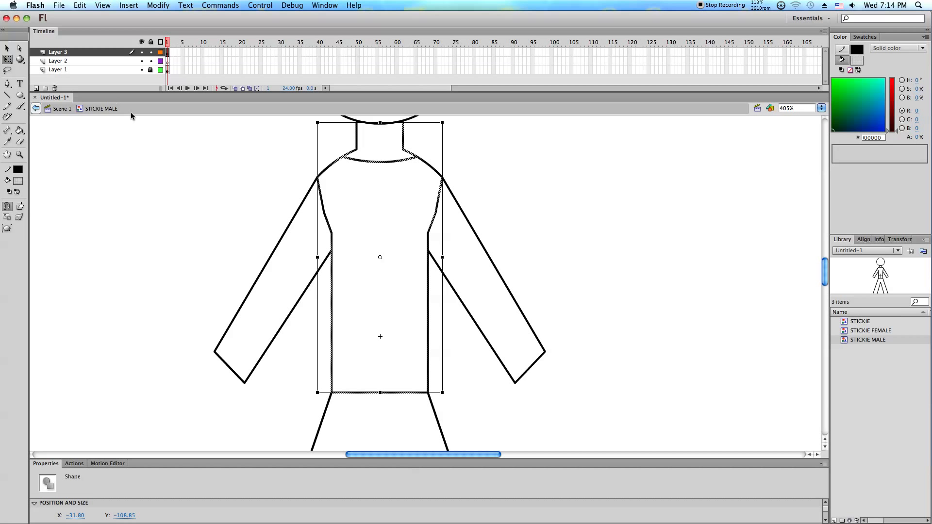
click(223, 215)
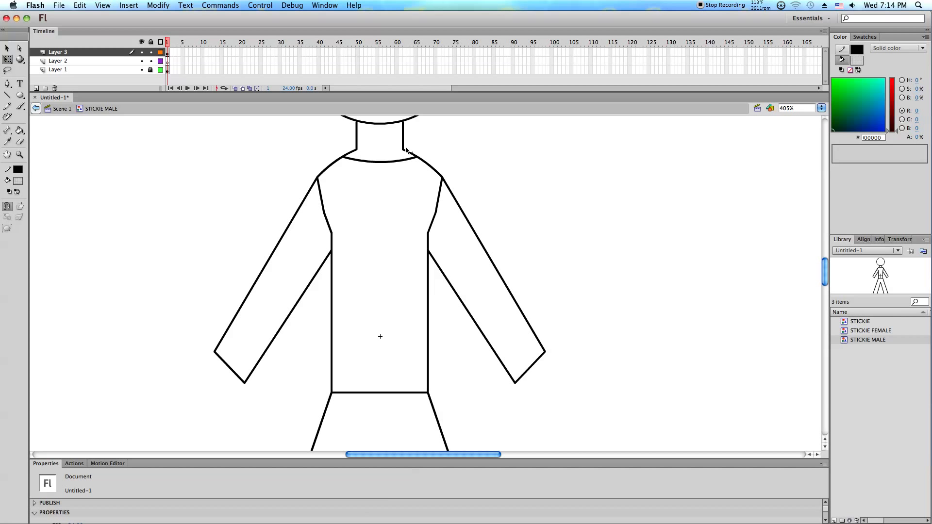
right_click(200, 184)
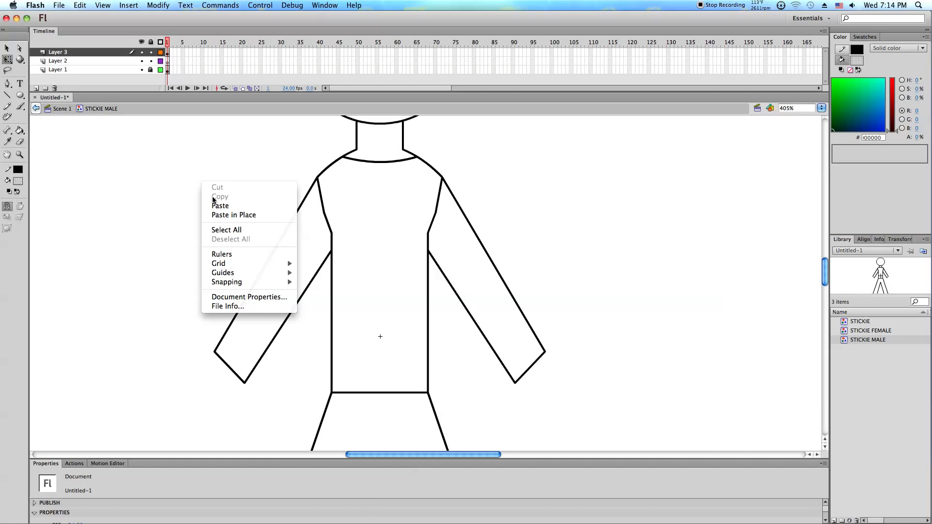
click(218, 229)
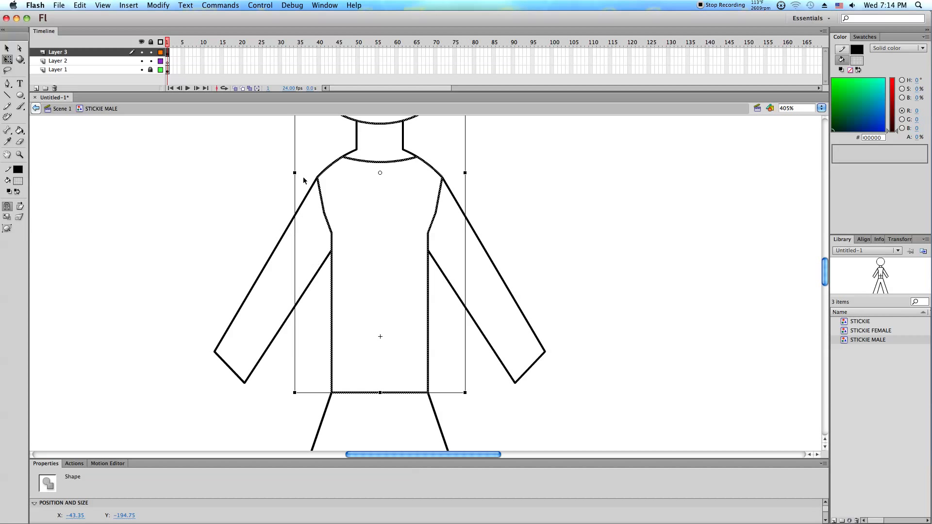
drag(295, 172, 290, 172)
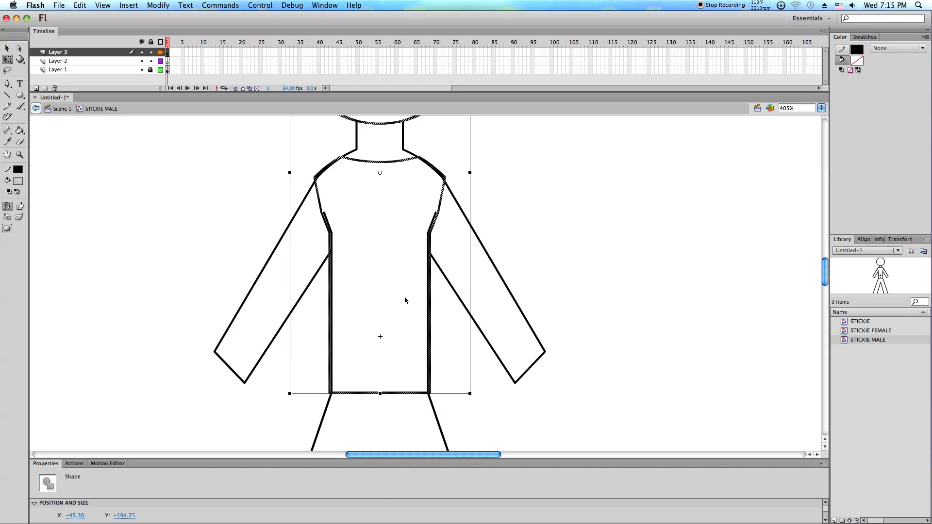
drag(380, 395, 380, 397)
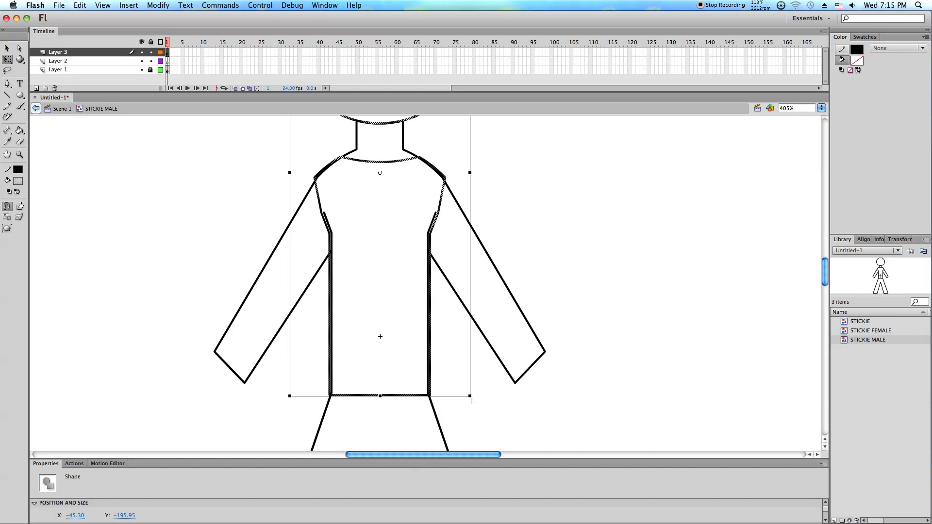
drag(471, 396, 479, 401)
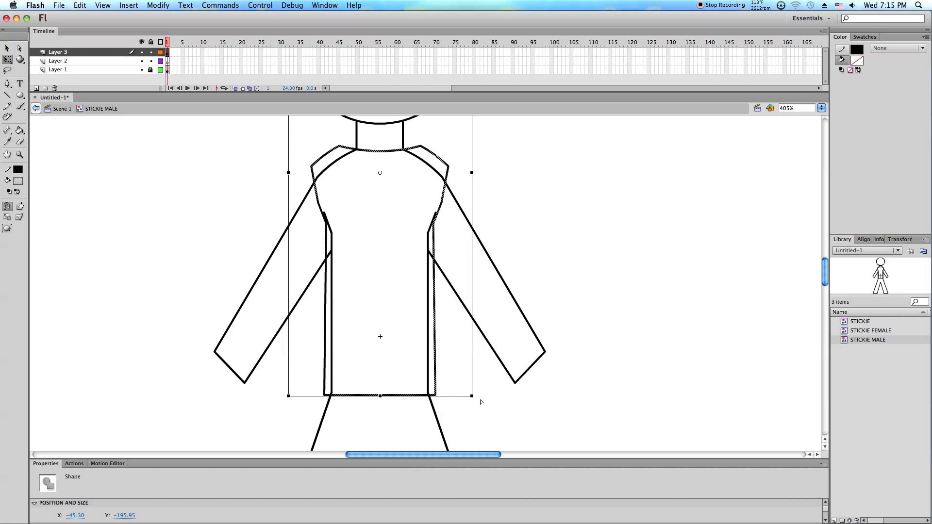
Remove the extra head circle from Layer 3, then narrow the shirt outline slightly and lower its upper edge.
scroll(444, 148, up, 4)
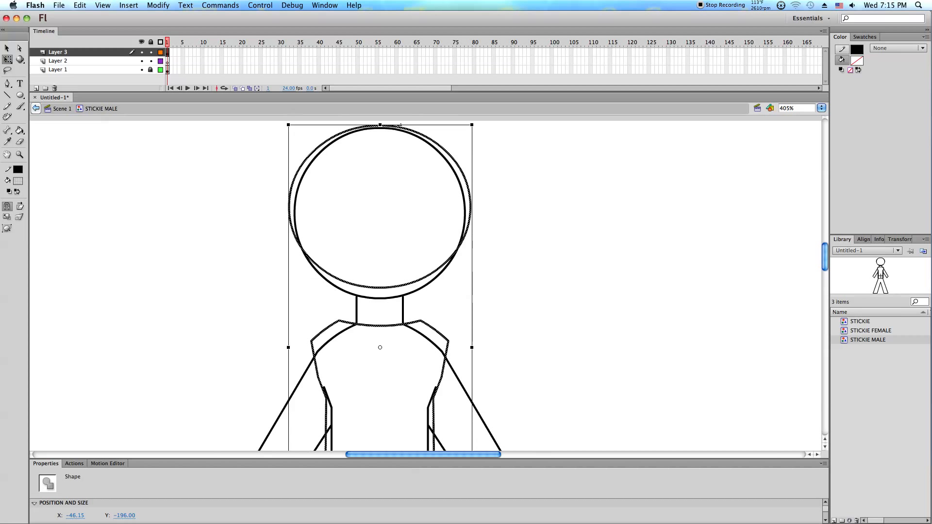
click(264, 262)
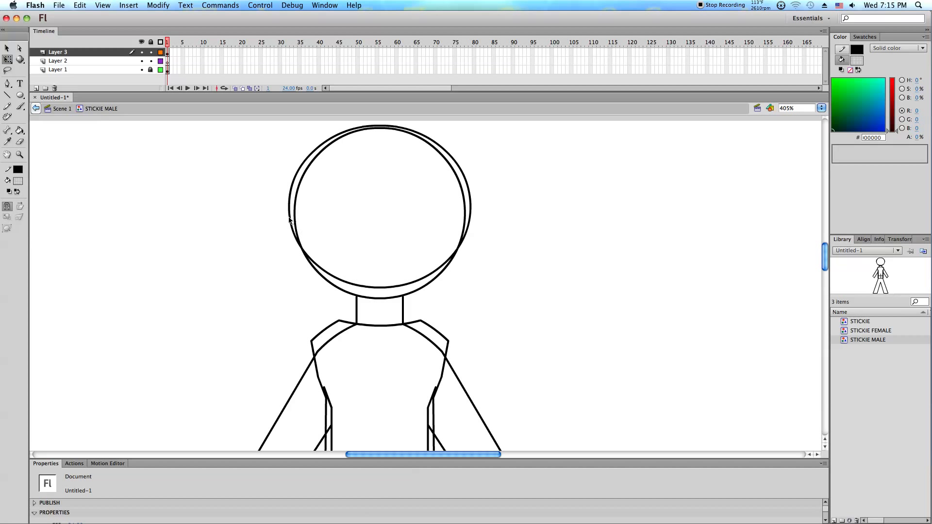
right_click(256, 243)
click(291, 297)
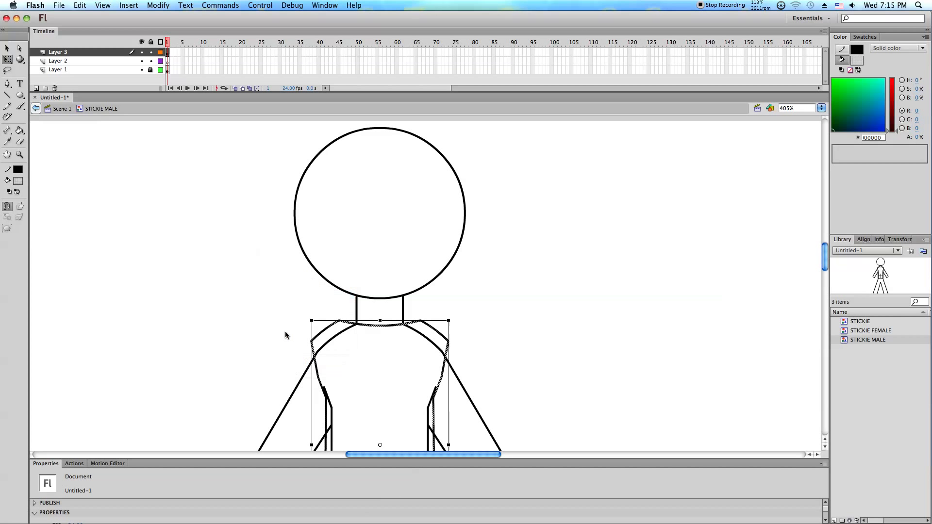
drag(312, 321, 314, 320)
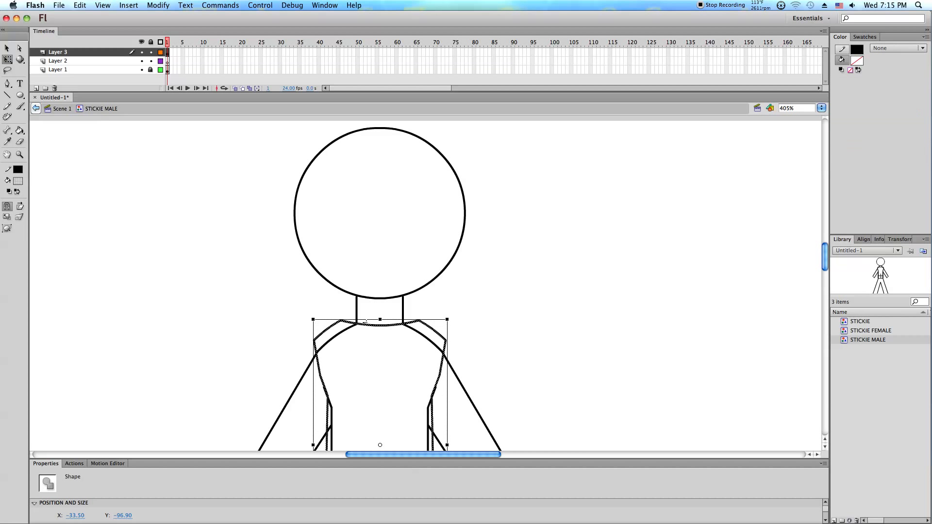
drag(379, 320, 379, 327)
click(559, 331)
Bend the shirt's hem on Layer 3 into a shallow downward curve.
scroll(560, 329, down, 5)
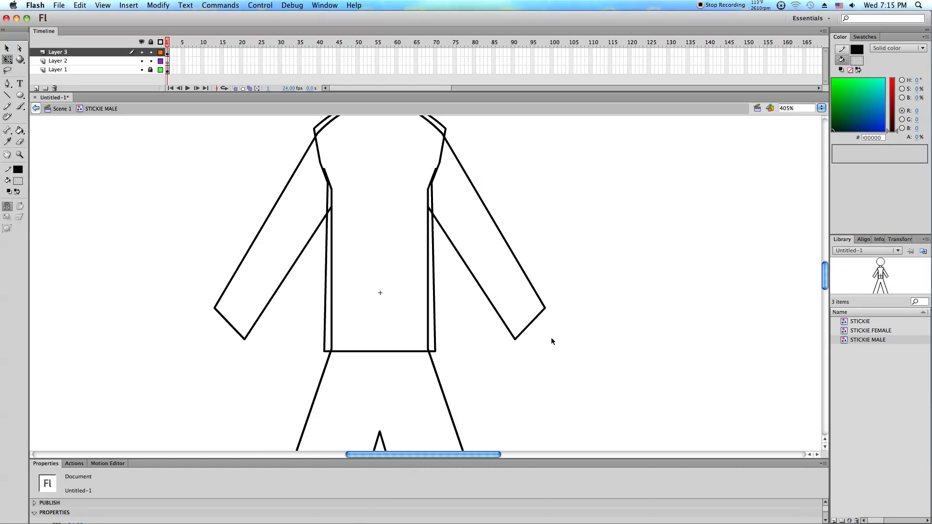
drag(385, 354, 385, 359)
scroll(385, 362, up, 1)
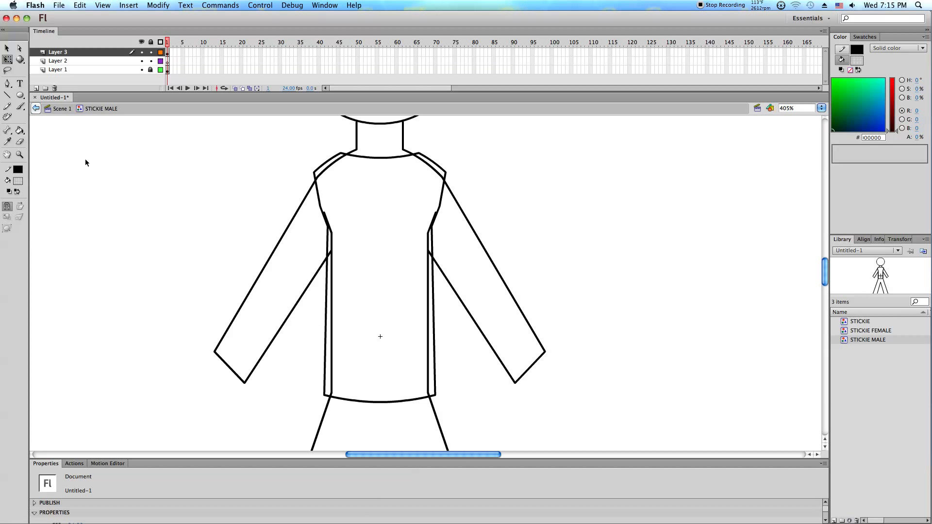
Hide Layers 1 and 2 and fill the shirt outline on Layer 3 with dark blue #003399.
click(18, 132)
click(20, 182)
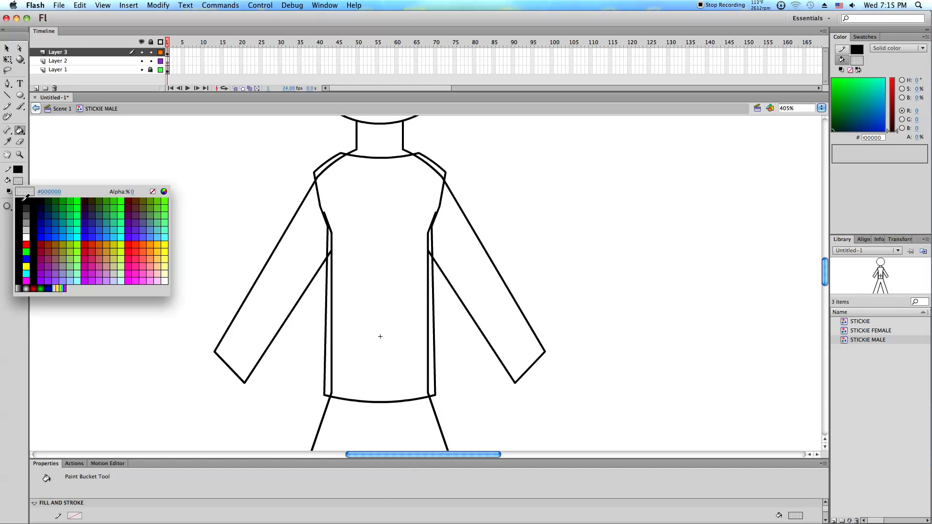
click(48, 221)
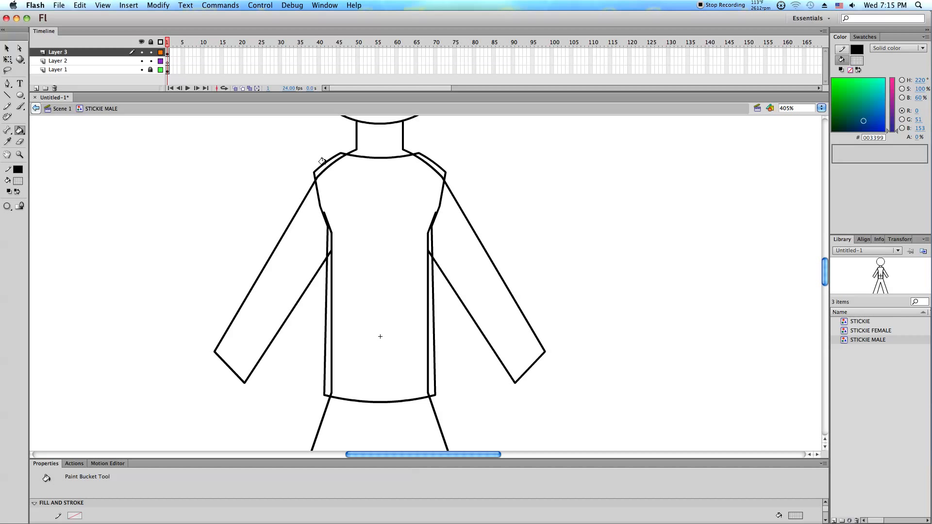
click(141, 42)
click(142, 52)
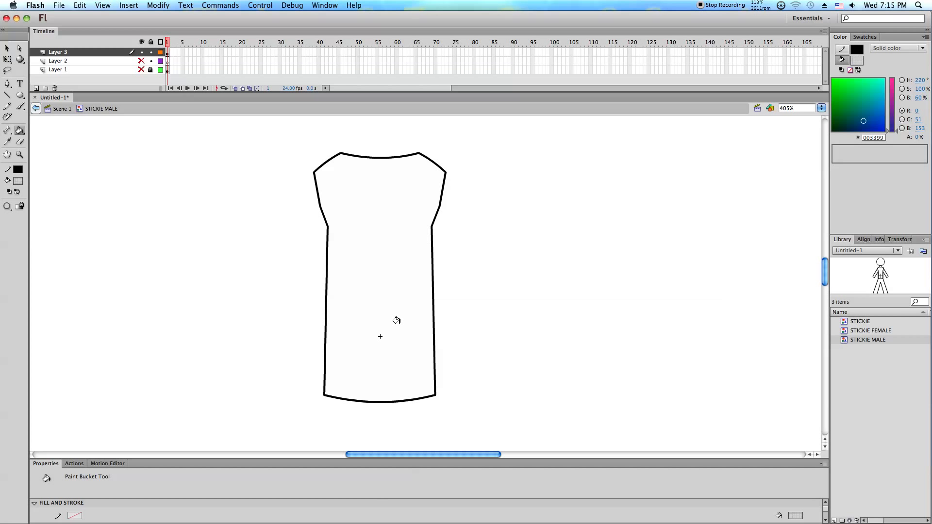
right_click(430, 296)
Set the selected shirt fill's alpha to 100% and show all layers again.
right_click(350, 242)
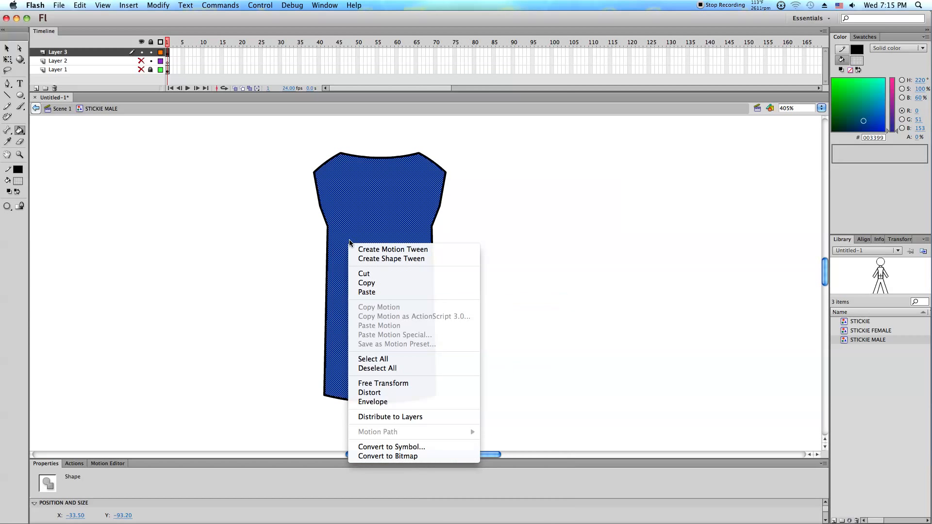
right_click(258, 218)
click(381, 186)
right_click(382, 186)
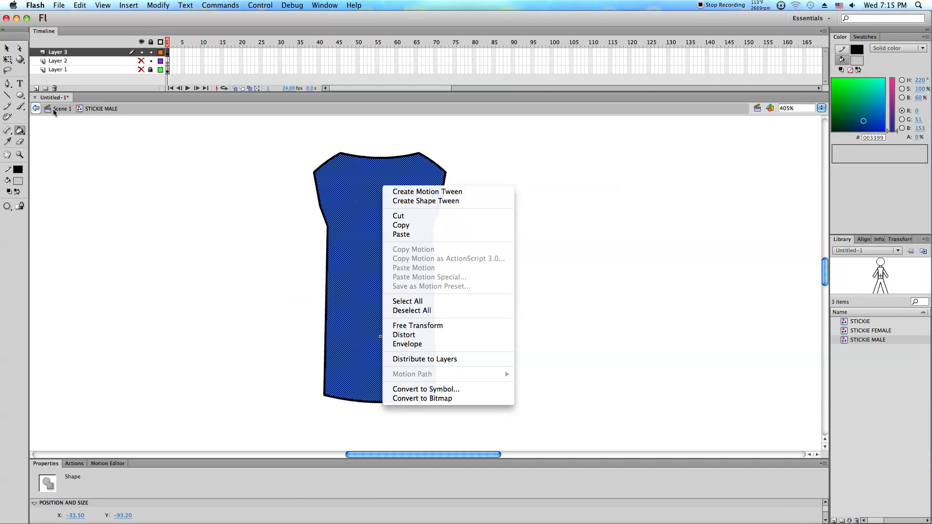
click(14, 71)
click(6, 61)
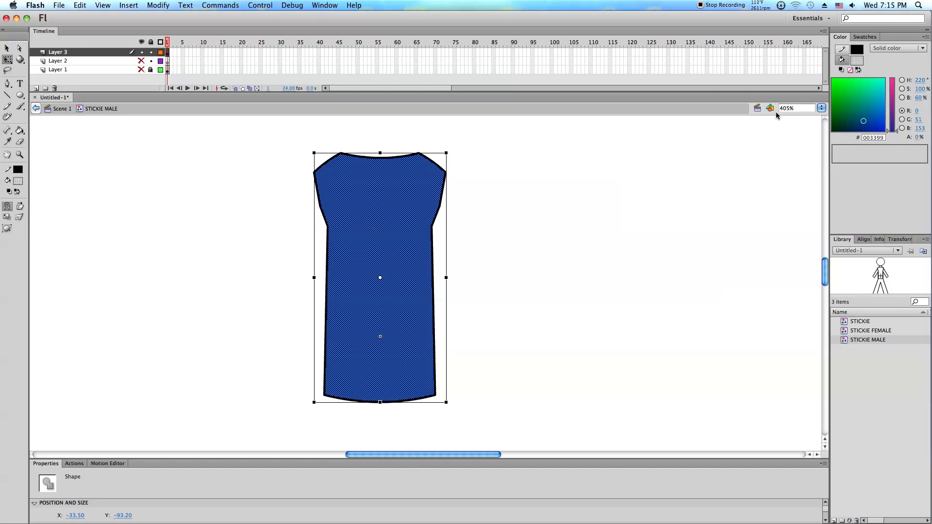
drag(916, 139, 931, 138)
text(100)
key(Return)
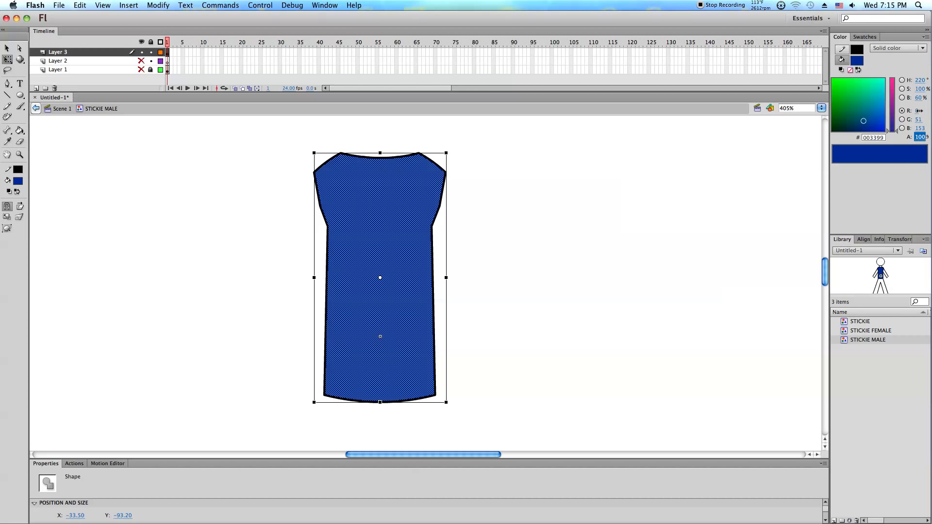
click(661, 234)
click(141, 42)
Examine how the blue shirt sits on the whole figure, including the arms and legs.
scroll(149, 187, down, 1)
click(19, 154)
click(505, 303)
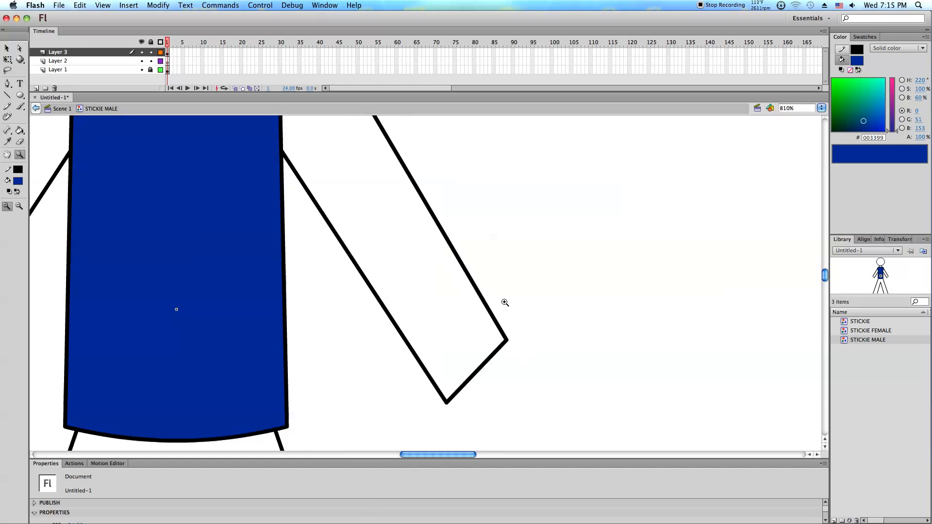
click(19, 206)
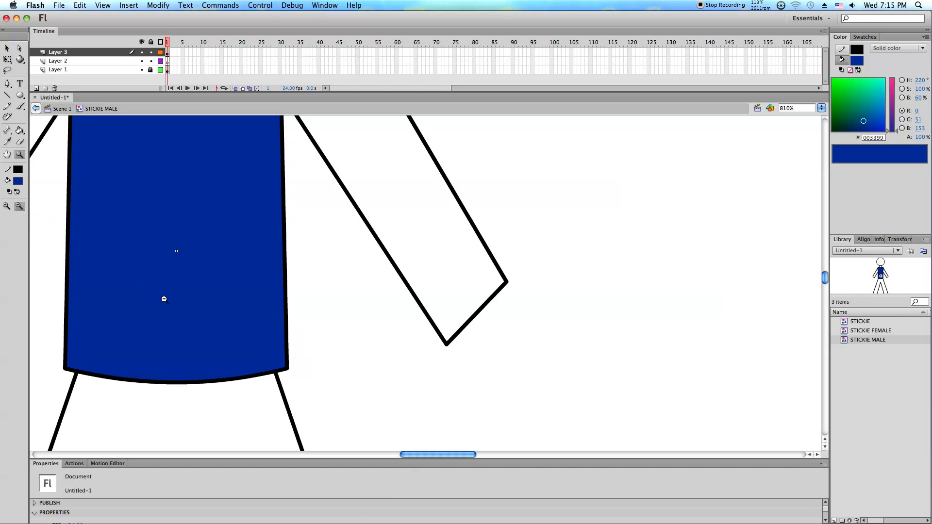
click(164, 299)
click(467, 327)
click(7, 60)
scroll(366, 287, up, 5)
scroll(366, 287, down, 4)
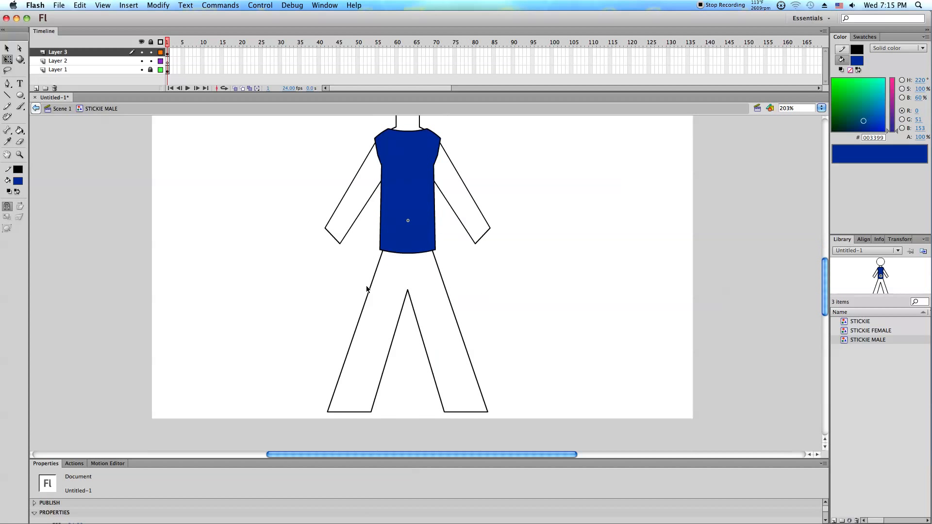
Copy Layer 1's body outline in place onto Layer 2, with Layers 1 and 3 locked and hidden.
click(151, 70)
click(167, 70)
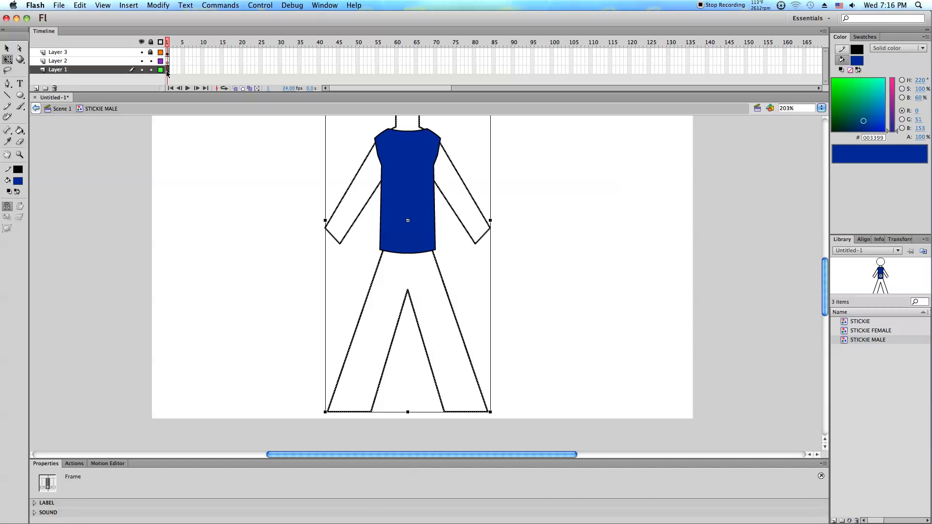
click(167, 62)
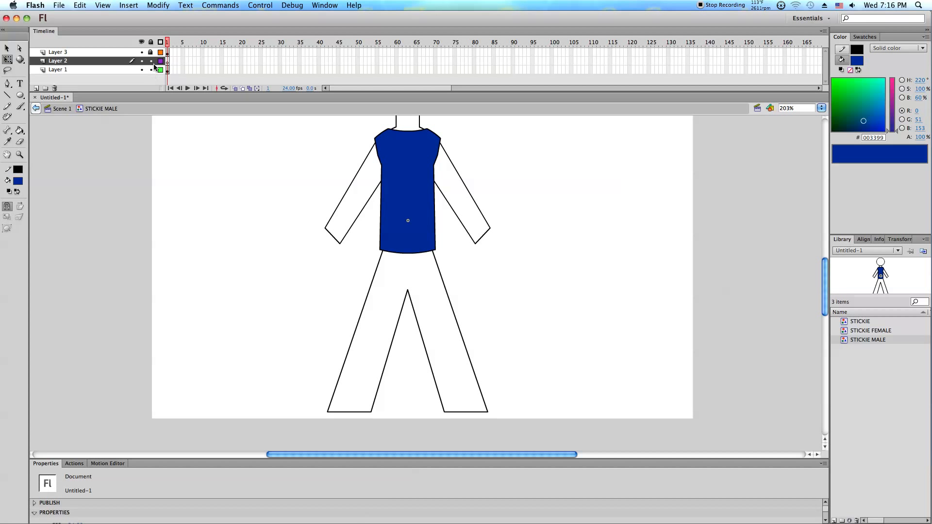
click(142, 52)
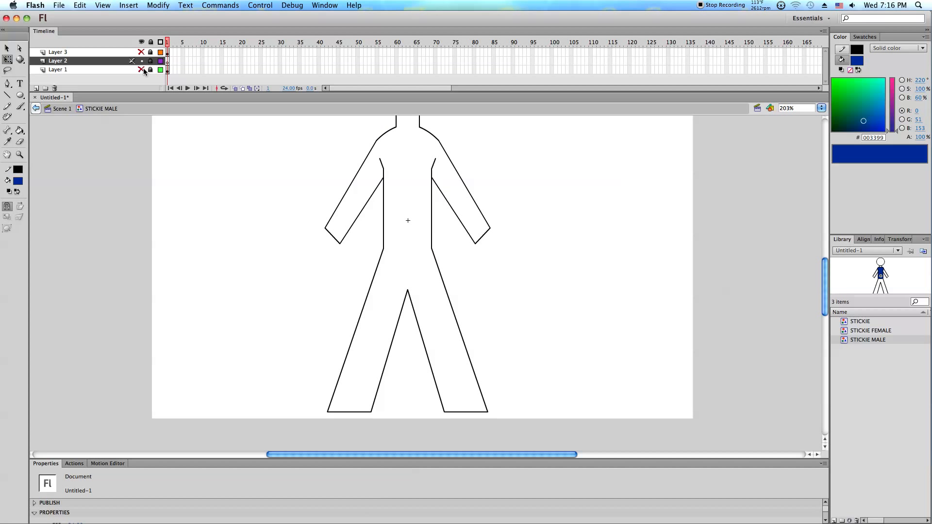
right_click(179, 170)
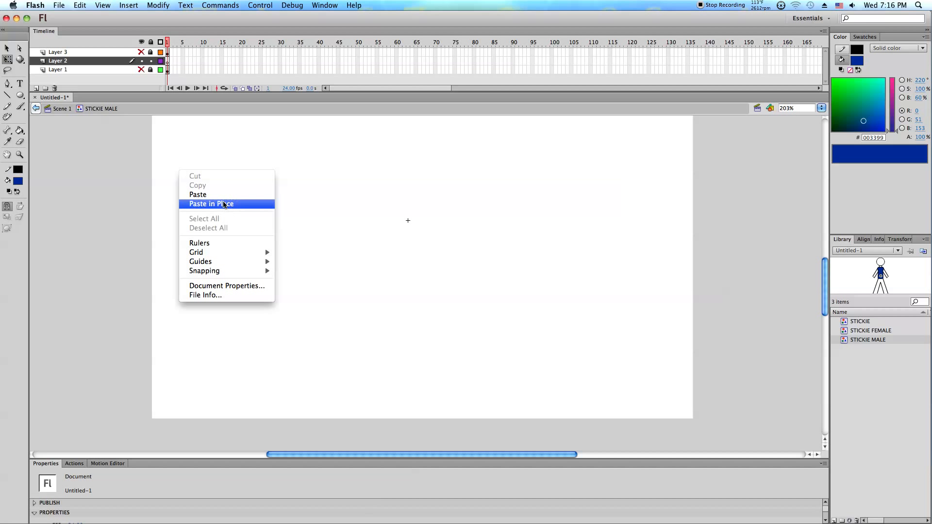
click(225, 205)
Draw a horizontal waist line on Layer 2 connecting the left and right hip corners.
click(8, 95)
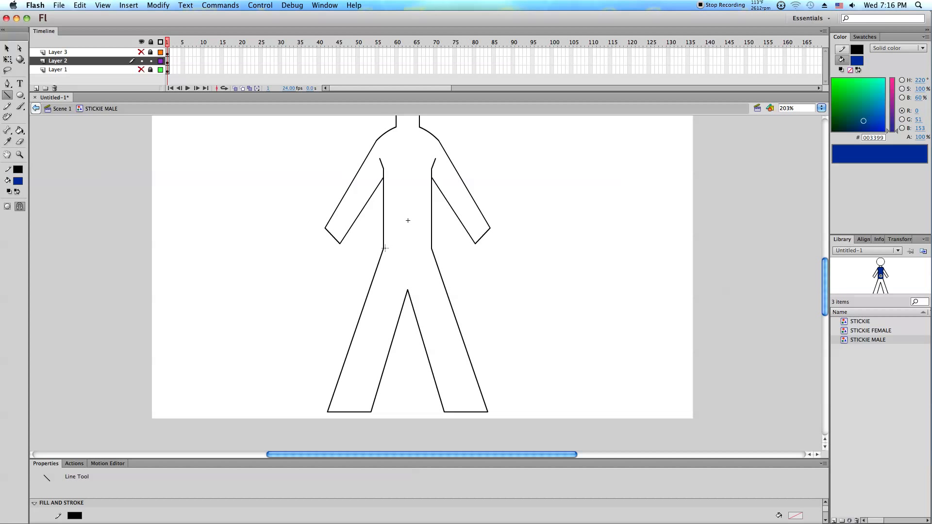
drag(384, 249, 432, 249)
key(v)
Delete the torso sides and both arm, shoulder and neck outlines above the waist line on Layer 2.
click(385, 214)
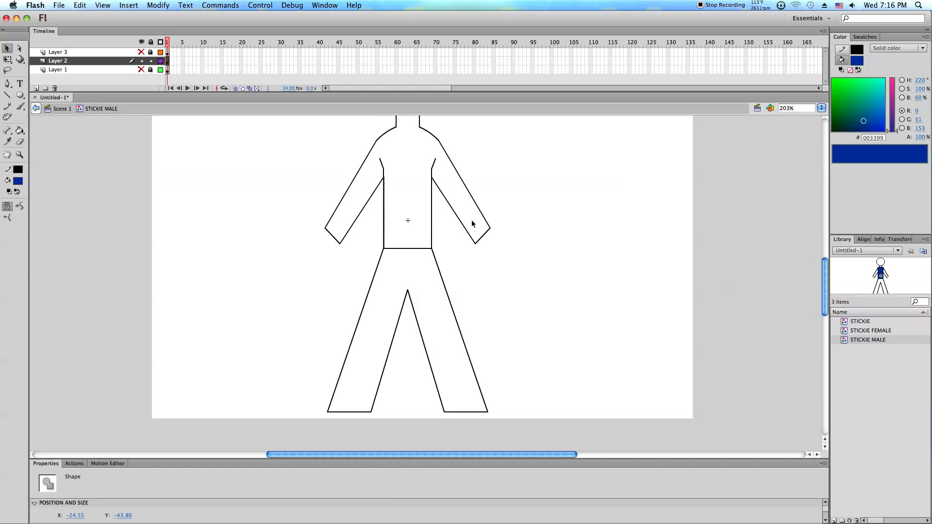
shift+click(432, 205)
key(Delete)
double_click(442, 194)
scroll(442, 195, up, 2)
key(Delete)
double_click(379, 215)
key(Delete)
Delete the head circle on Layer 2, keeping only the legs and waist line.
scroll(379, 213, up, 4)
double_click(381, 243)
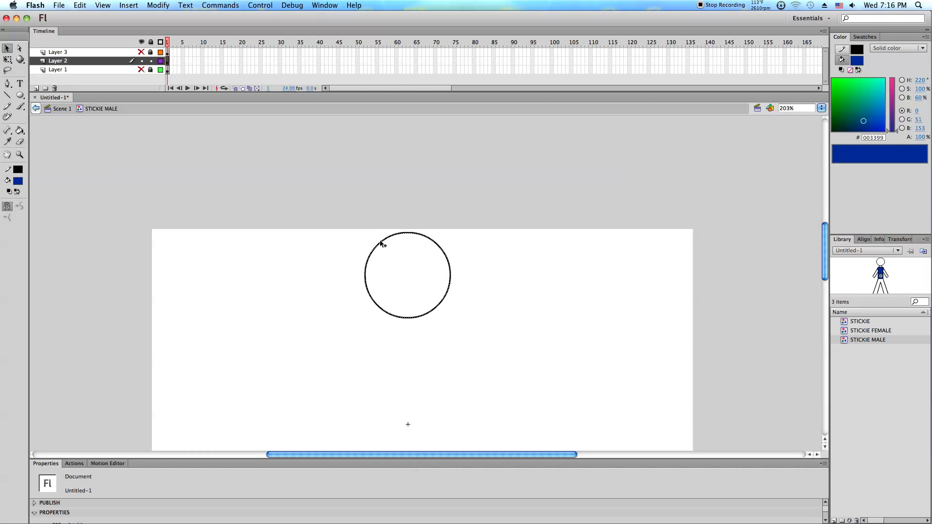
key(Delete)
scroll(381, 243, down, 6)
scroll(380, 241, up, 2)
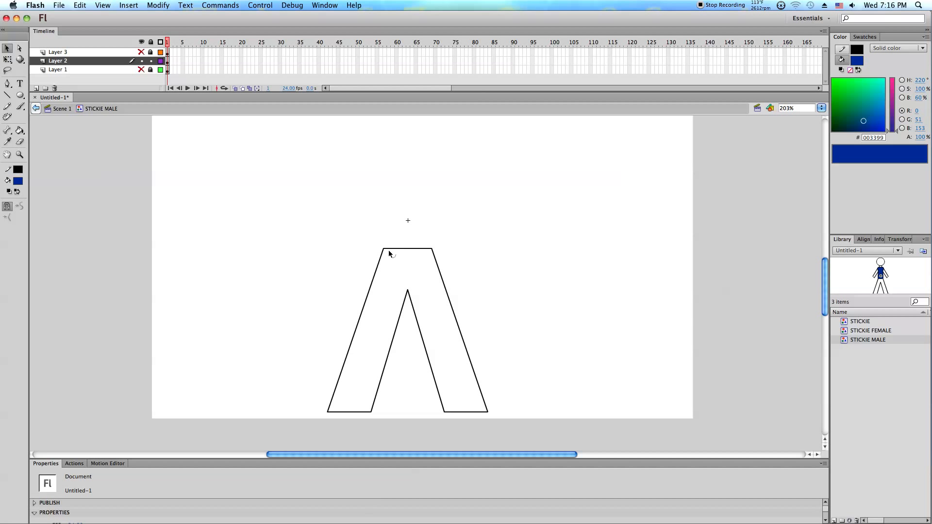
Bend the waist line slightly upward into a curve, and make all layers visible and unlocked.
drag(408, 248, 410, 245)
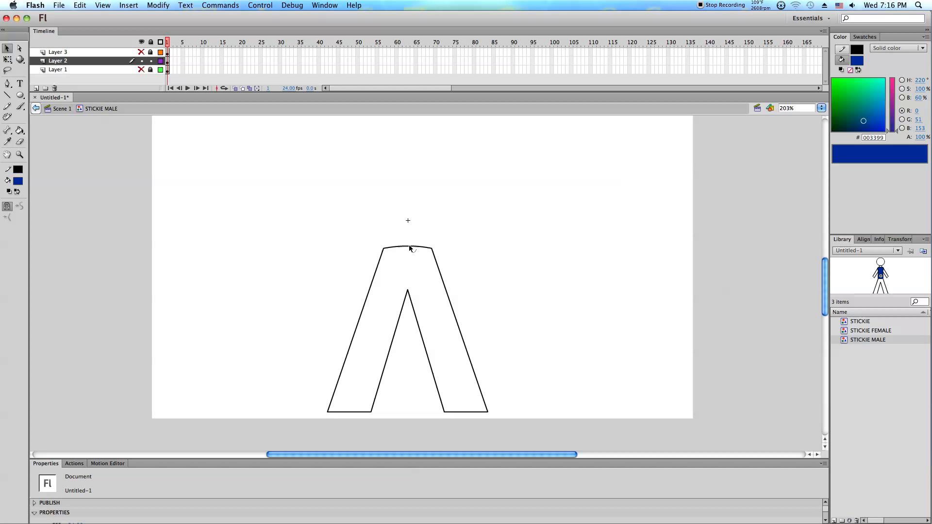
click(142, 42)
click(151, 70)
Fill the trousers on Layer 2 with dark grey #333333.
click(20, 130)
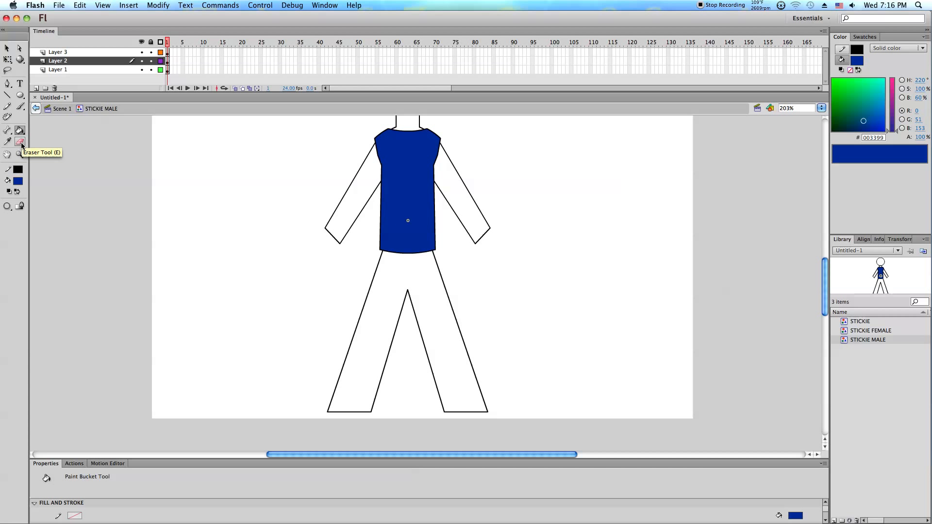
click(18, 181)
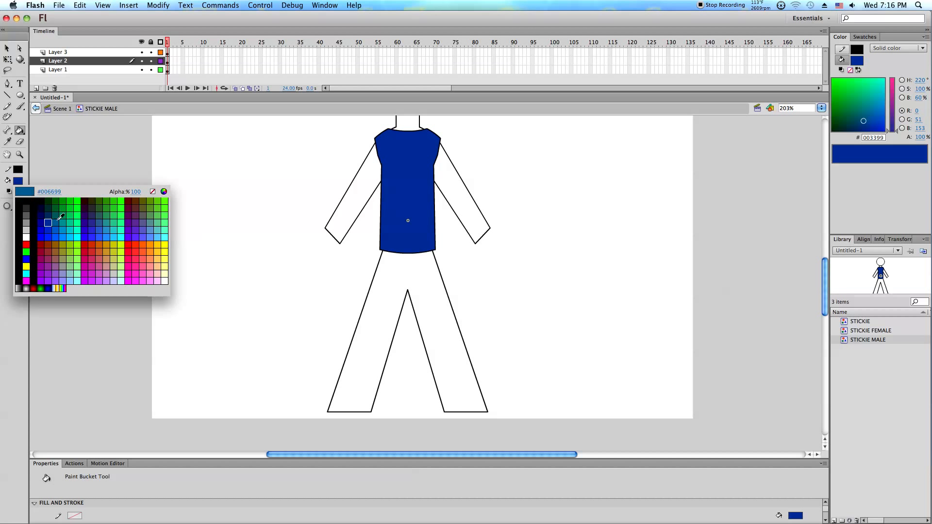
click(22, 206)
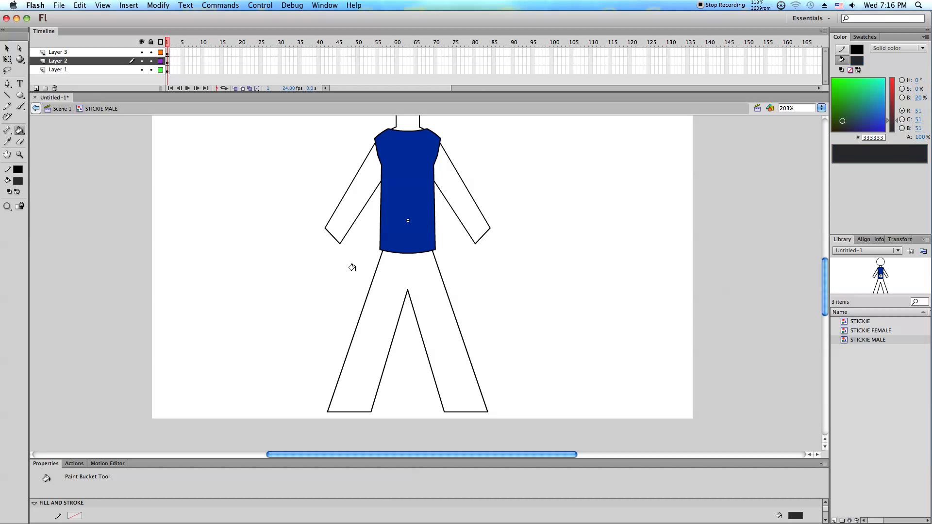
click(378, 272)
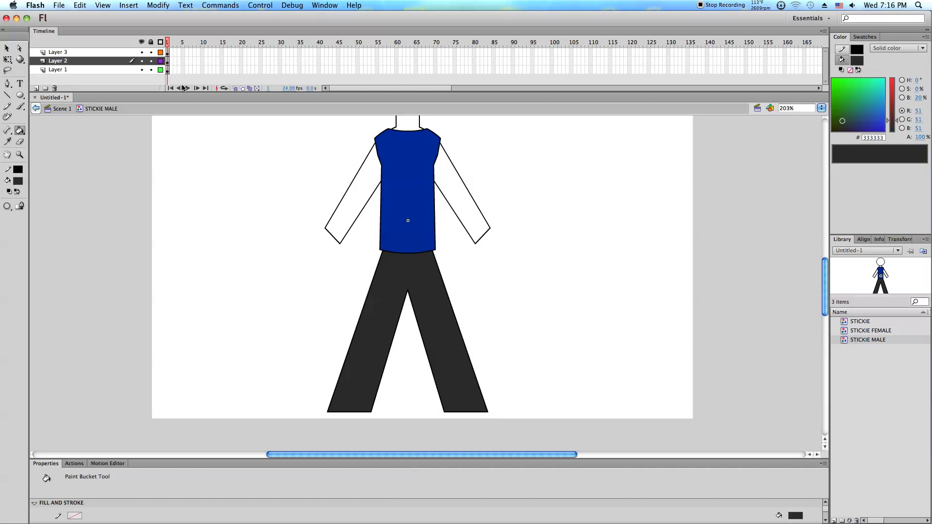
Lock Layers 1 and 3, and slightly widen the whole trouser shape on Layer 2 with Free Transform.
alt+click(151, 61)
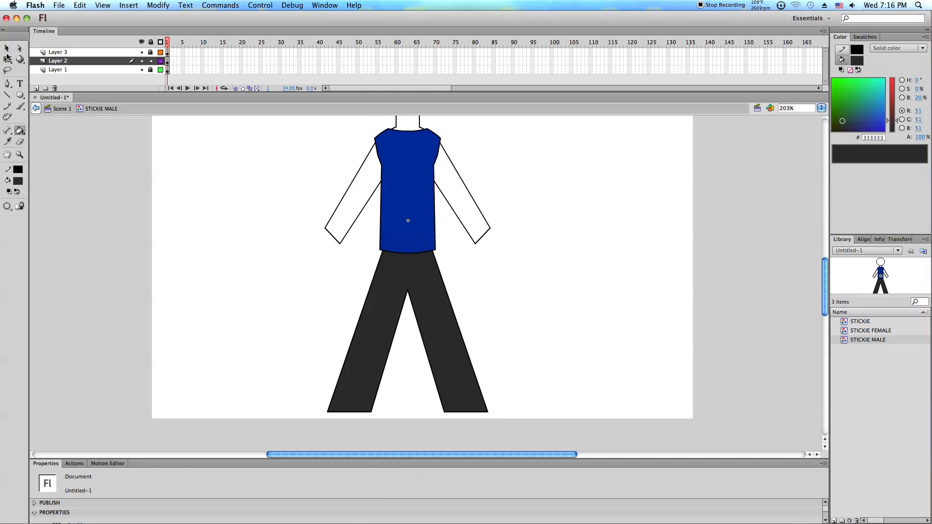
click(10, 59)
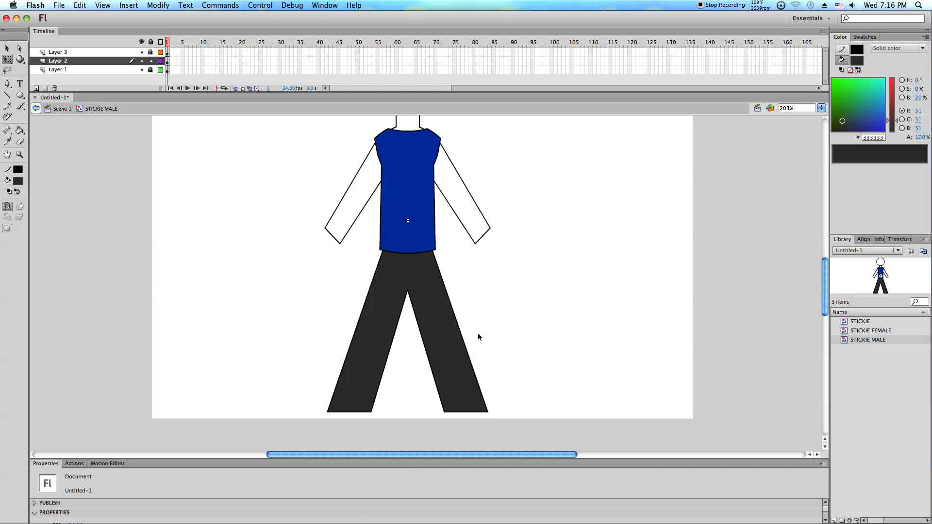
right_click(550, 274)
click(576, 314)
right_click(576, 314)
click(589, 363)
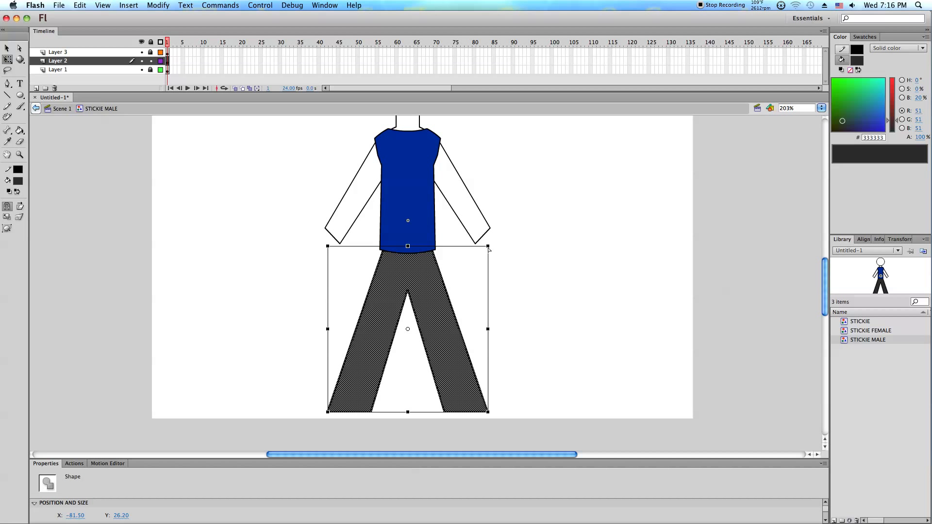
drag(488, 249, 495, 250)
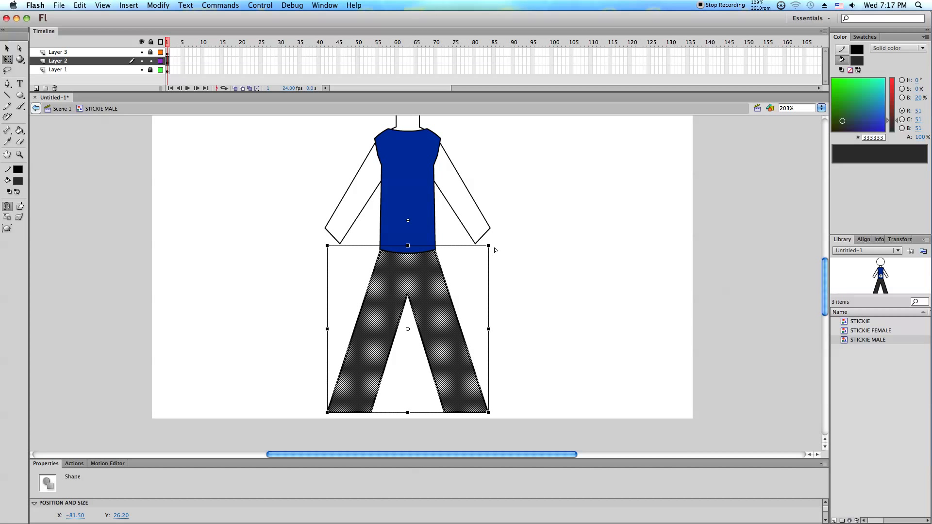
click(573, 310)
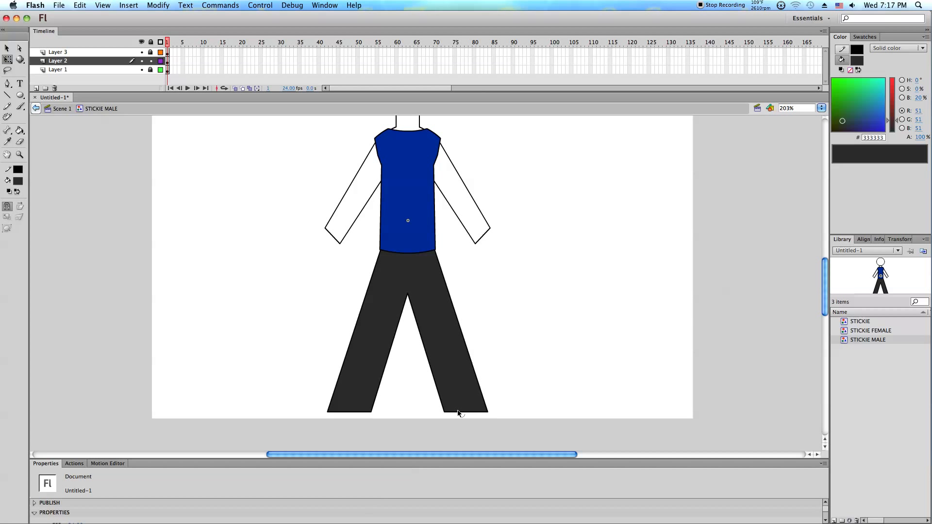
Try to reshape the inner hem corner of the figure's trouser leg on Layer 2.
click(446, 372)
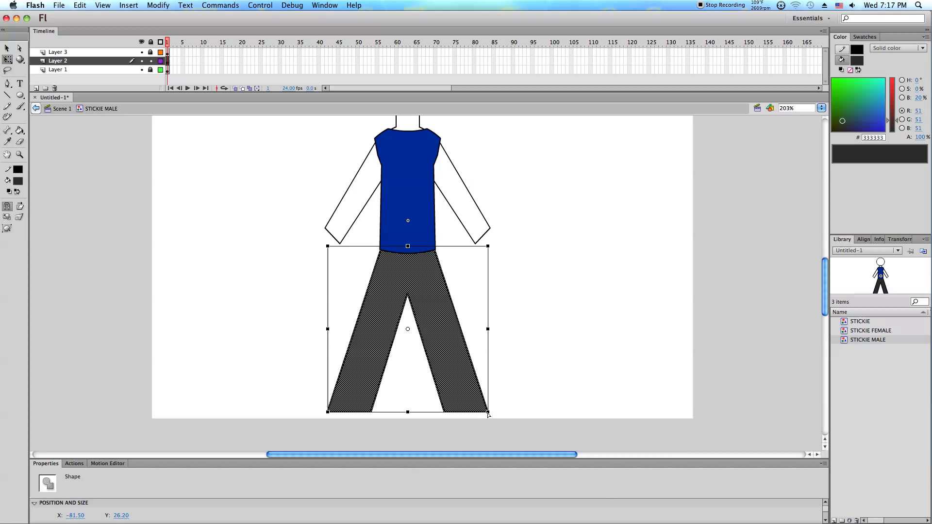
click(439, 410)
drag(444, 412, 386, 411)
key(super+z)
Make Layer 1 the active, unlocked layer, with Layers 2 and 3 locked and hidden.
scroll(420, 325, up, 3)
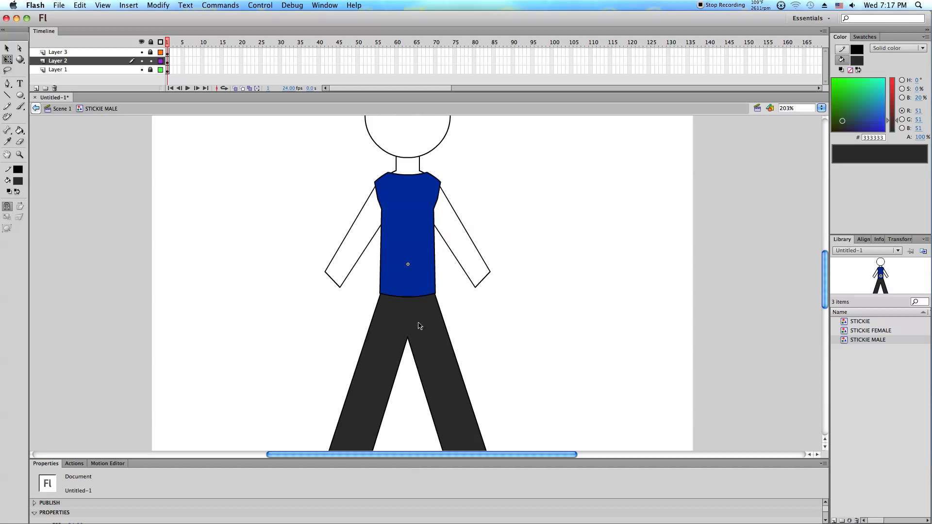
scroll(419, 325, up, 4)
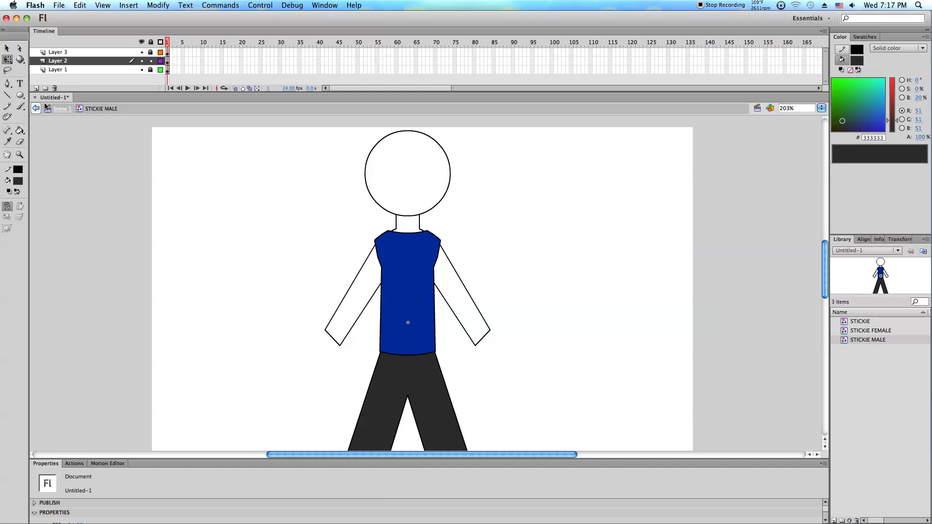
click(150, 61)
click(151, 70)
click(168, 70)
click(136, 81)
drag(144, 60, 141, 28)
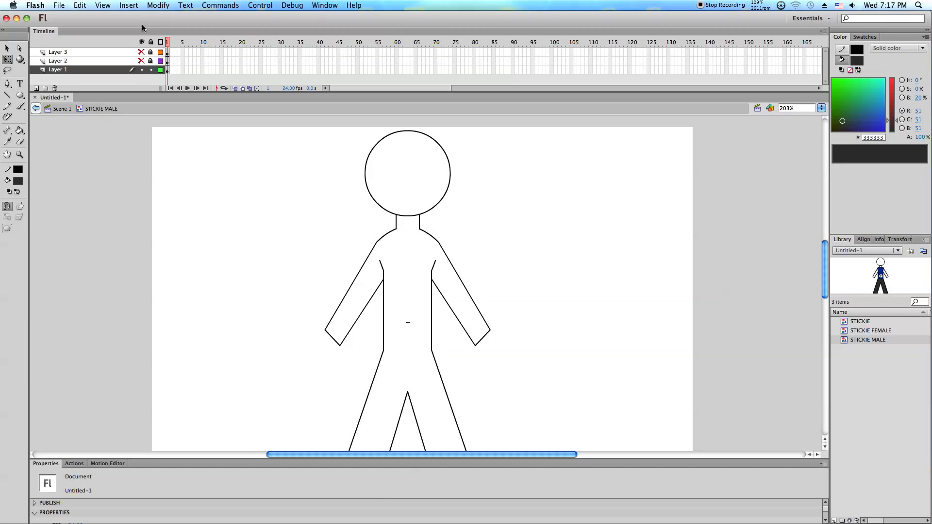
Fill the head circle on Layer 1 with the skin tone #FED8B4.
click(19, 130)
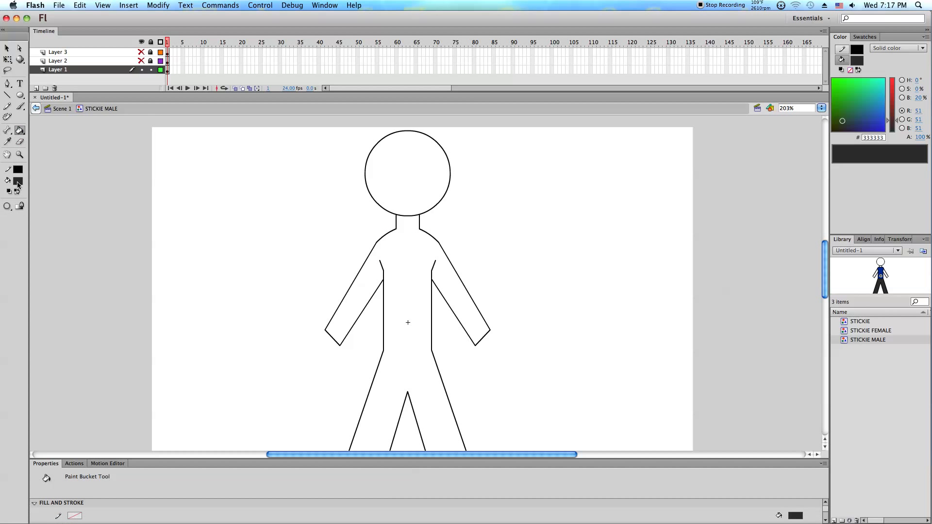
click(18, 181)
click(160, 266)
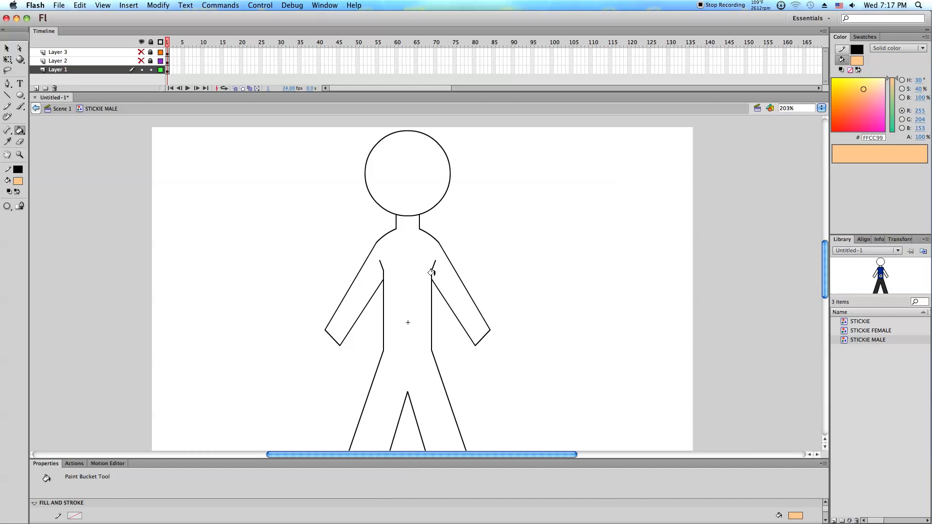
click(875, 138)
text(FED8B4)
key(Return)
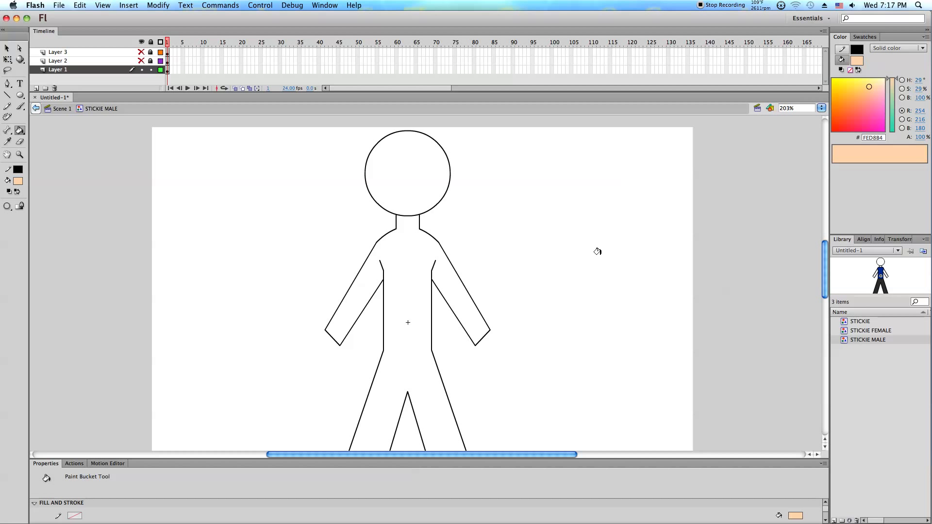
click(427, 193)
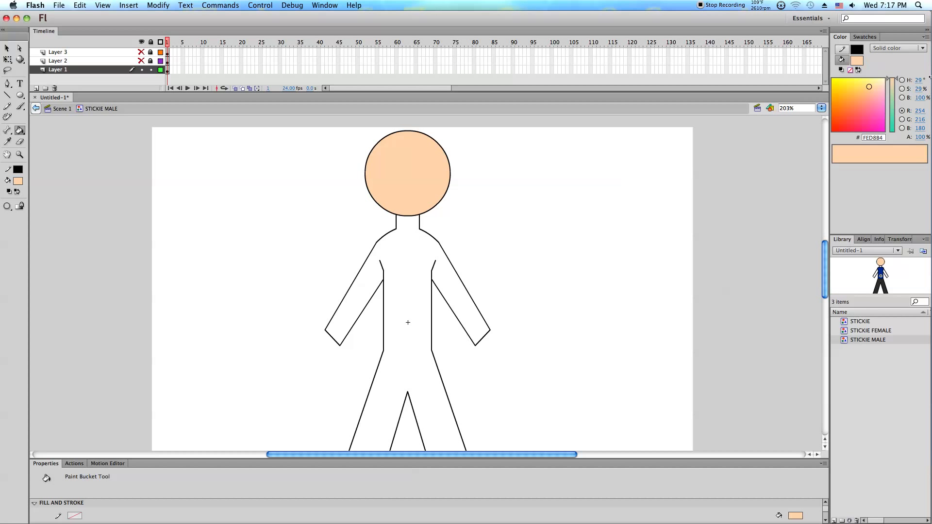
Set the fill colour to #FFCC99 and try to fill the body on Layer 1.
click(852, 64)
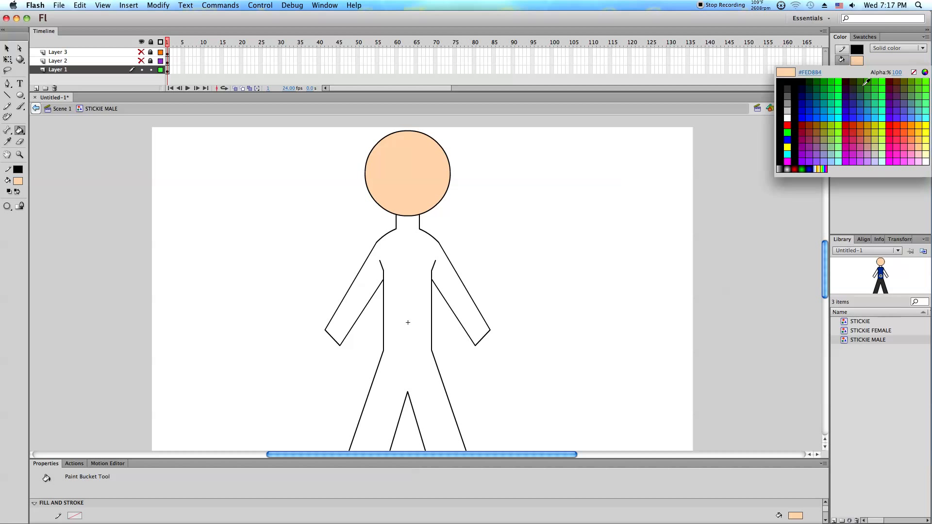
click(919, 150)
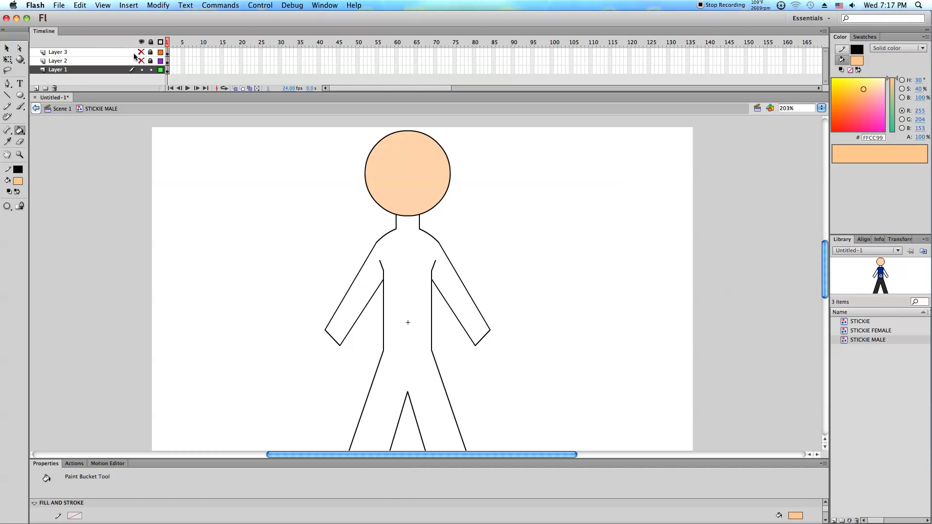
scroll(373, 263, down, 3)
scroll(384, 267, down, 5)
scroll(389, 258, up, 6)
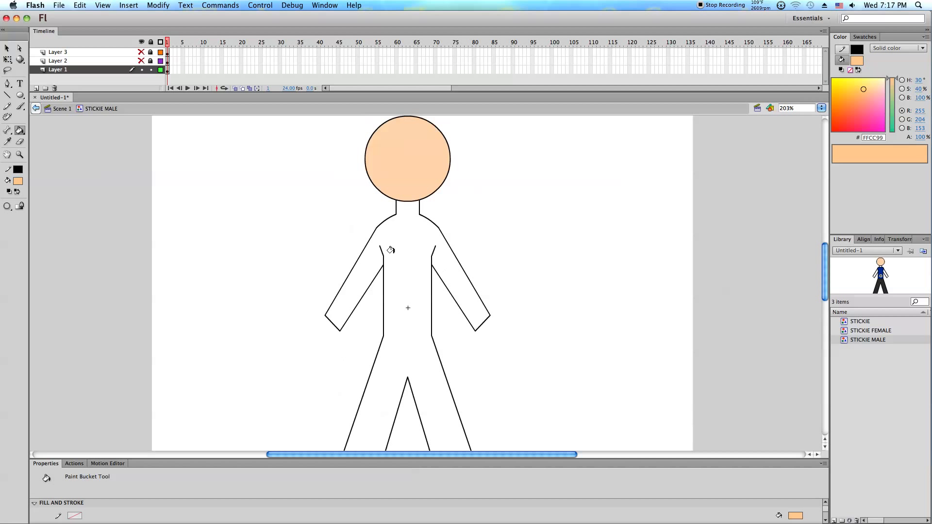
right_click(406, 221)
click(303, 237)
Examine the Layer 1 body outline close up for gaps, from the feet up to the neck.
click(6, 48)
click(367, 155)
click(354, 237)
click(20, 130)
scroll(397, 227, down, 3)
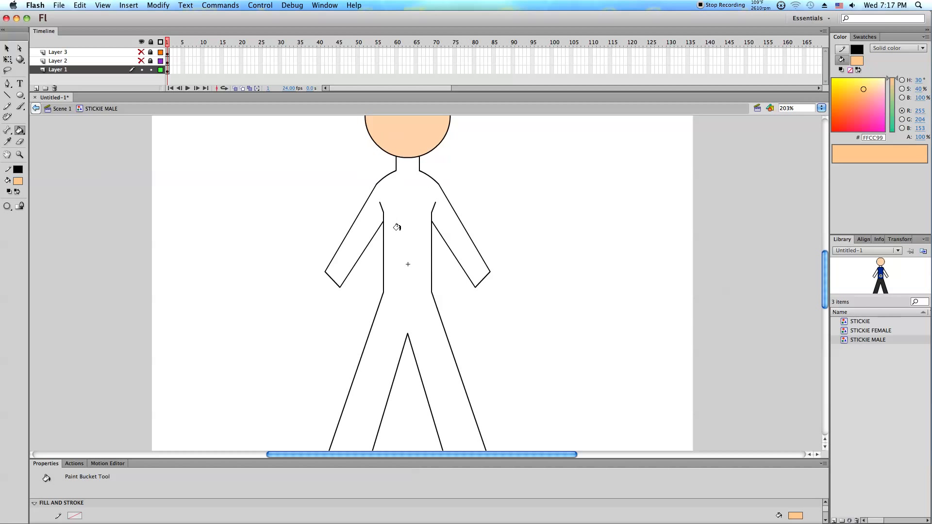
scroll(396, 227, down, 5)
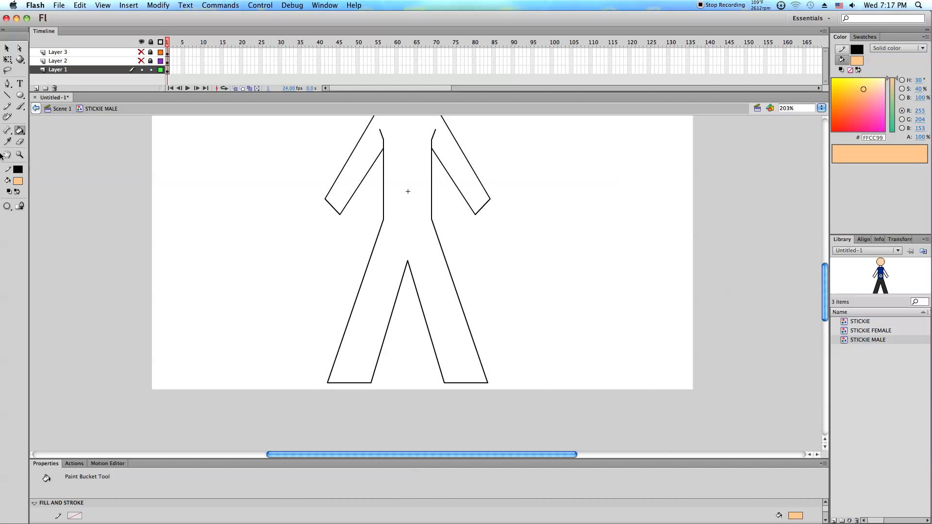
click(19, 154)
drag(266, 363, 680, 410)
scroll(202, 235, up, 7)
scroll(201, 236, up, 10)
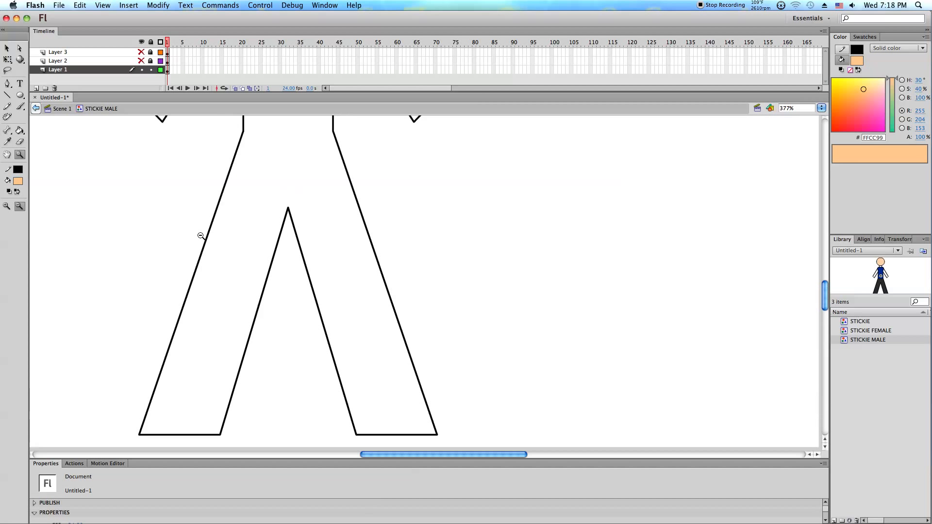
scroll(200, 237, up, 3)
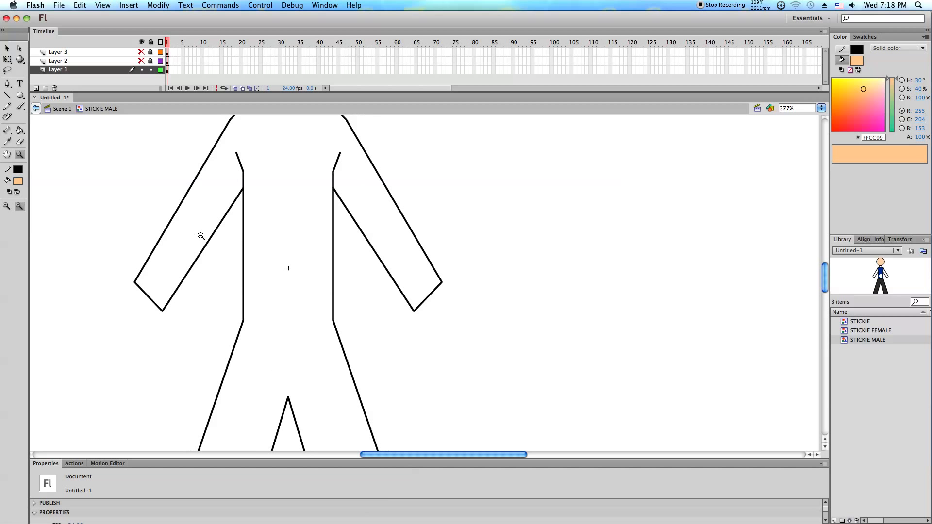
scroll(201, 236, up, 10)
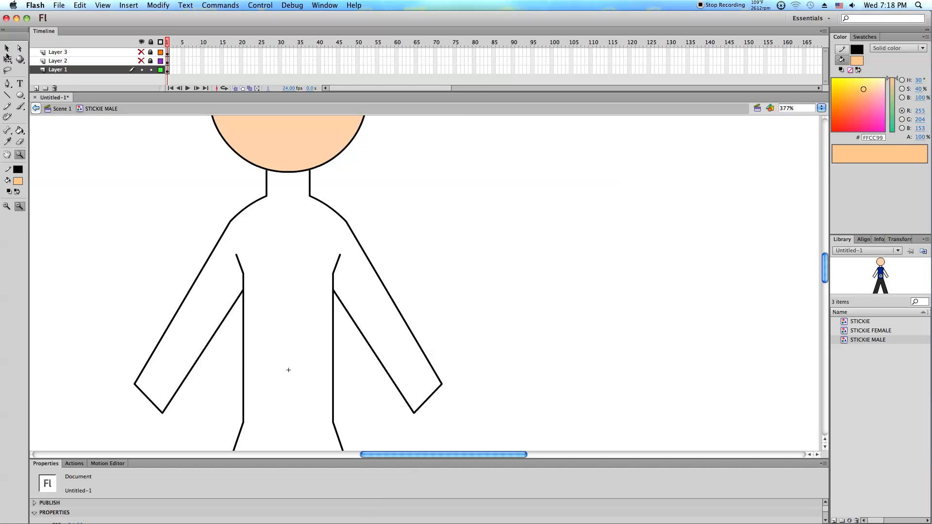
Try pulling the left armpit joint of the Layer 1 outline inward to test whether its lines connect.
click(7, 58)
drag(243, 291, 315, 291)
key(super+z)
key(super+z)
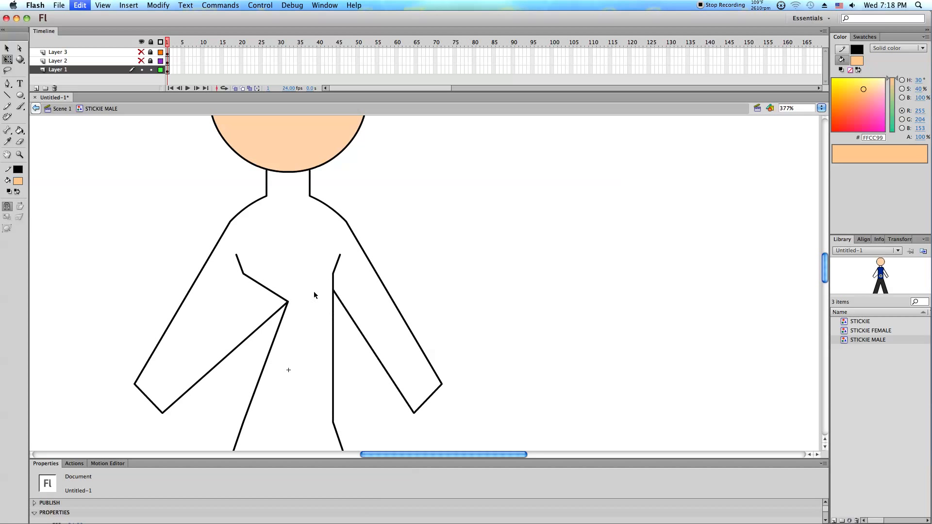
Try pulling both hip corners of the Layer 1 outline outward to test whether their lines connect.
scroll(314, 292, down, 4)
drag(334, 329, 401, 335)
drag(245, 336, 213, 334)
key(super+z)
key(super+z)
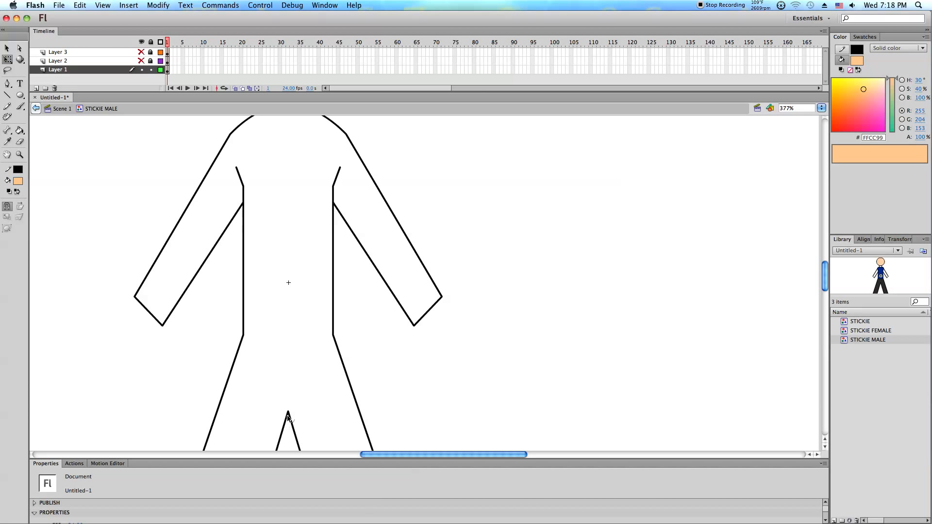
Try pulling the four bottom corners of the legs on Layer 1 to test whether their lines connect.
scroll(307, 384, down, 15)
key(super+z)
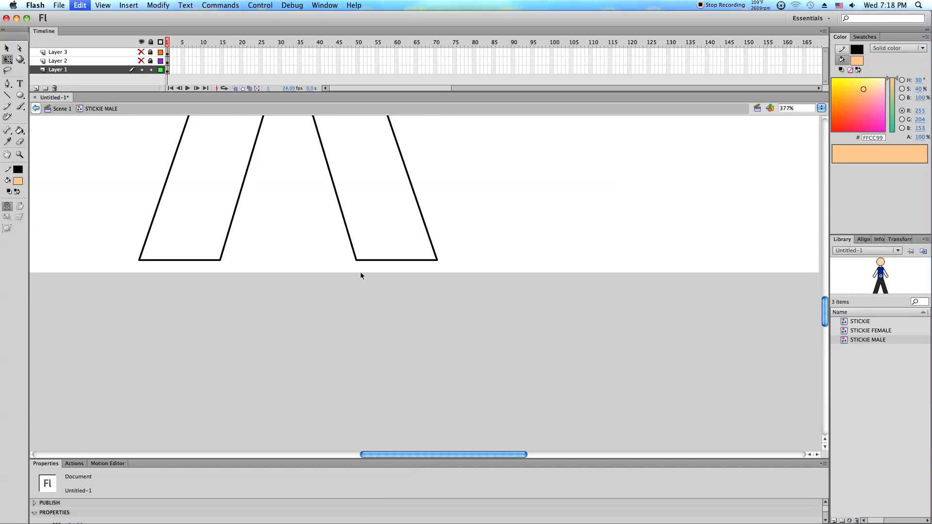
drag(358, 262, 339, 273)
drag(437, 262, 451, 302)
drag(222, 259, 257, 311)
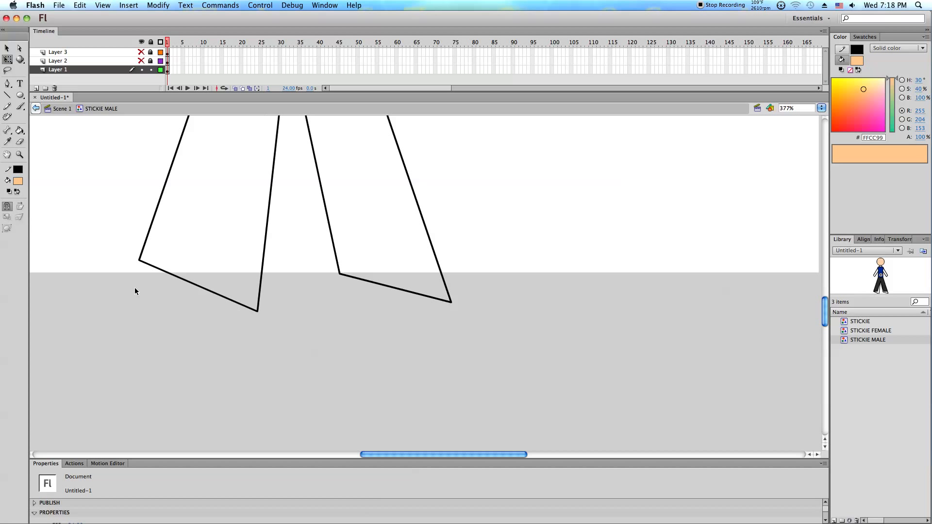
drag(140, 261, 87, 304)
key(super+z)
key(super+z)
key(super+z)
key(super+z)
Try pulling the top ends of the neck lines up into the head on Layer 1 to test whether they connect.
scroll(97, 302, up, 15)
scroll(105, 303, up, 10)
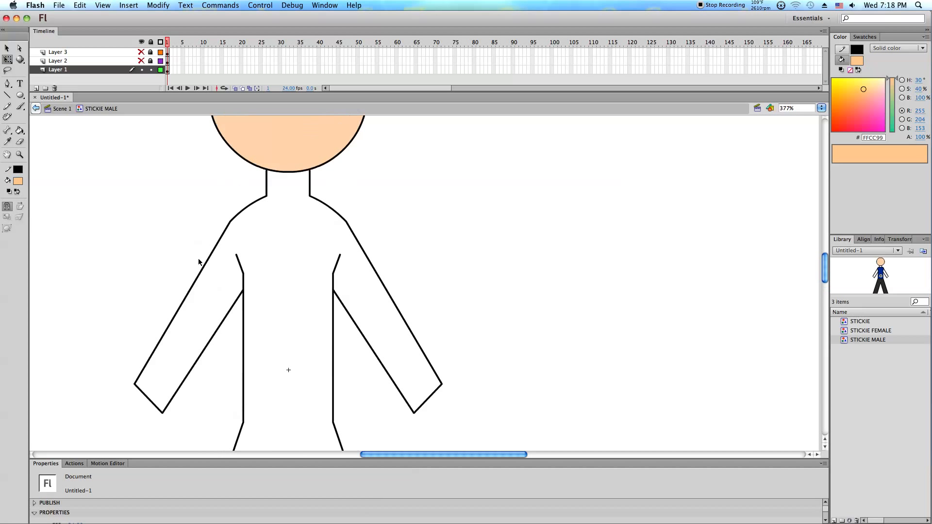
mouse_move(267, 274)
mouse_down()
mouse_move(248, 270)
mouse_move(267, 242)
mouse_up()
key(super+z)
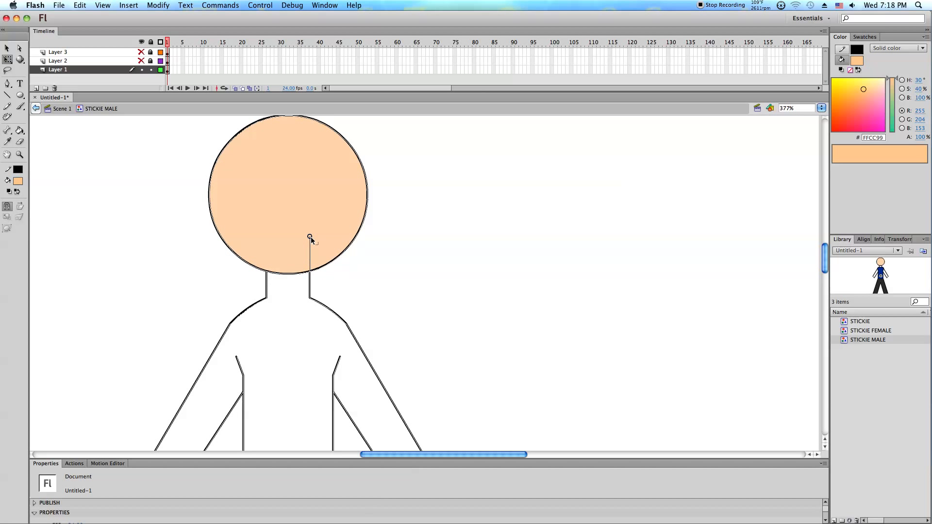
Fill the Layer 1 body outline with the skin colour FFCC99.
click(20, 131)
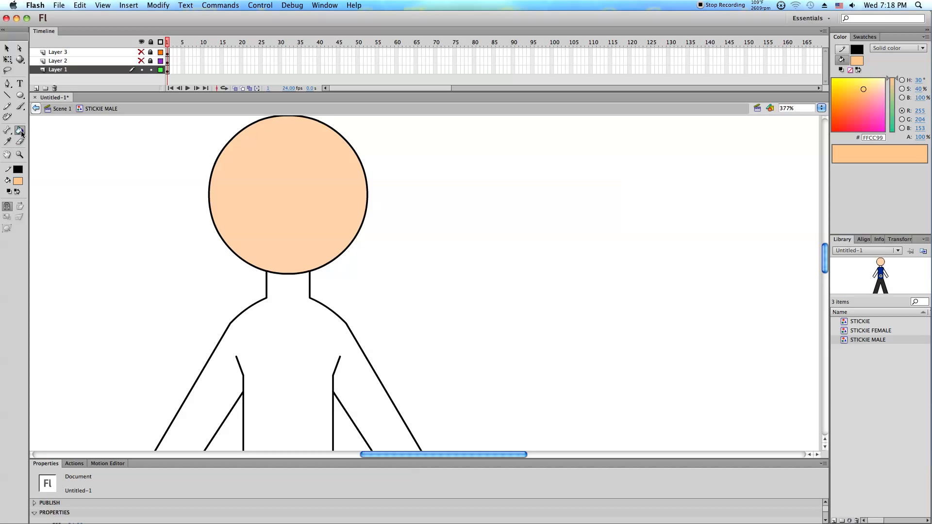
click(315, 373)
scroll(320, 349, down, 2)
scroll(330, 330, down, 2)
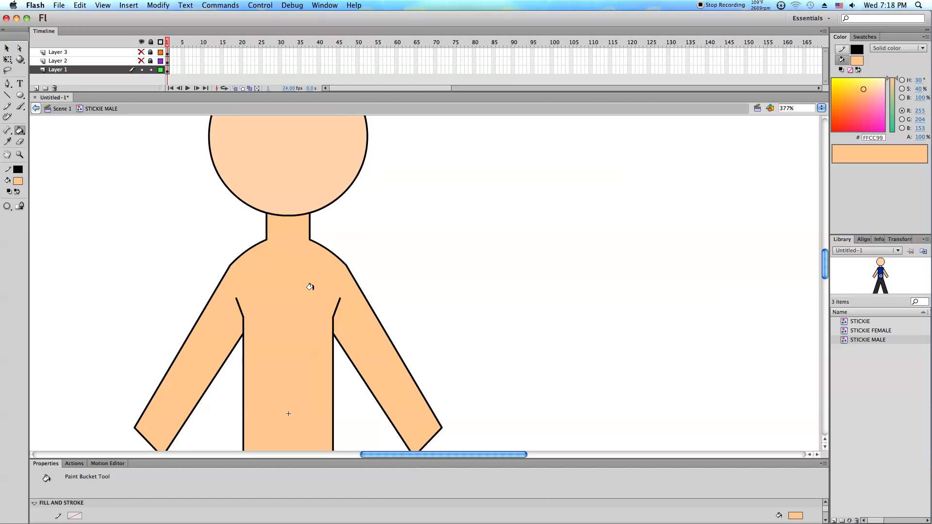
Try deleting the segment of head outline that crosses the top of the neck, and undo the deletion.
key(z)
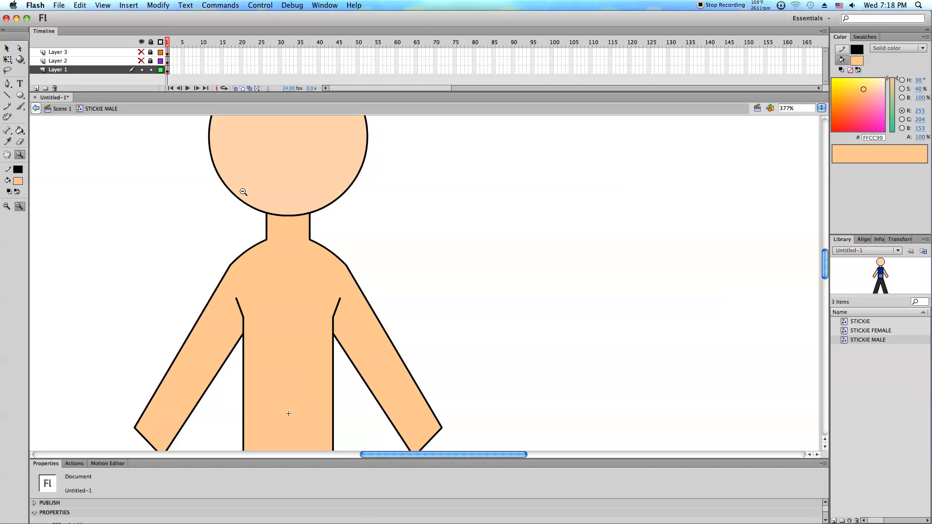
drag(241, 191, 415, 285)
click(8, 49)
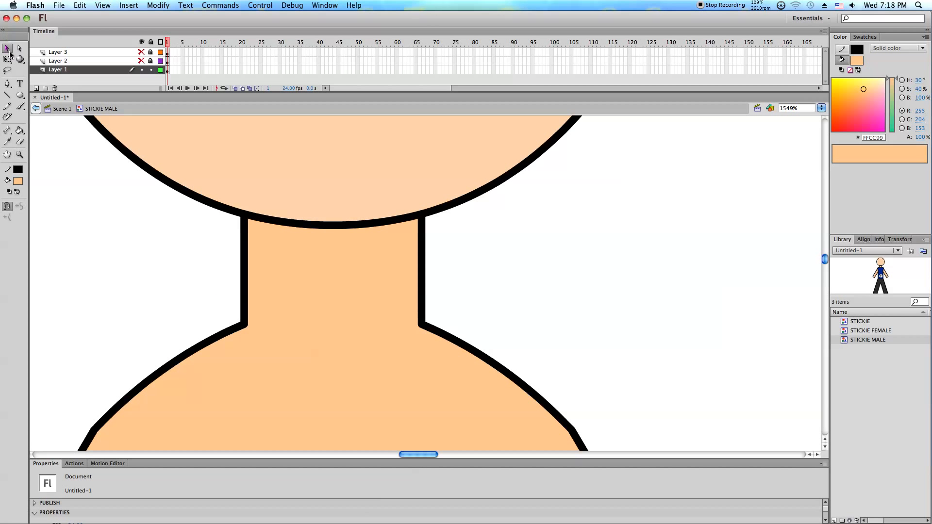
click(312, 227)
scroll(313, 227, up, 1)
key(Delete)
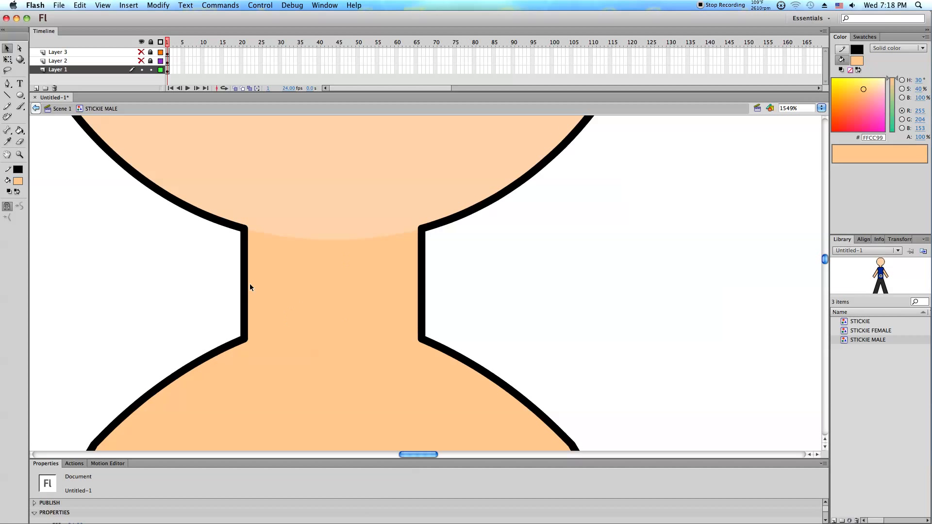
key(super+z)
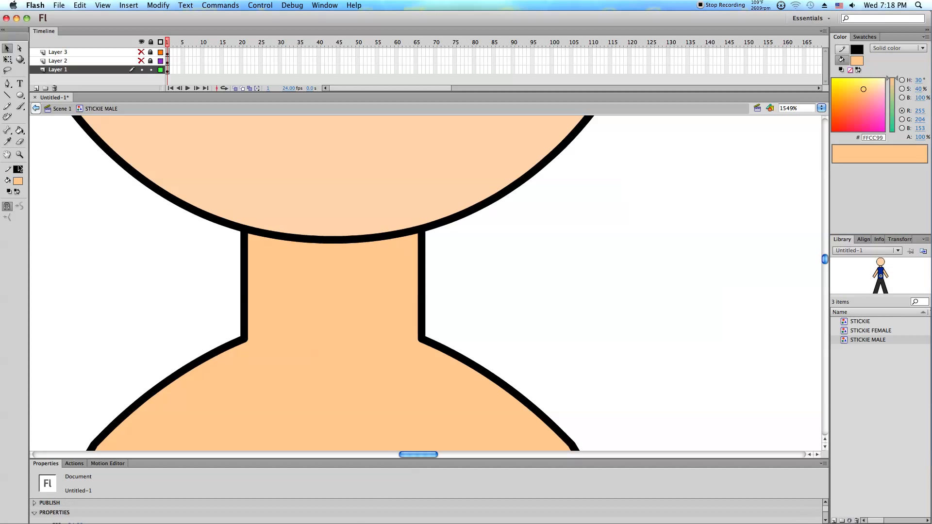
Recolour the Layer 1 body with the head's sampled skin tone FED8B4 and show the hidden clothing layers again.
click(20, 155)
click(153, 195)
click(154, 195)
click(309, 239)
scroll(458, 271, down, 1)
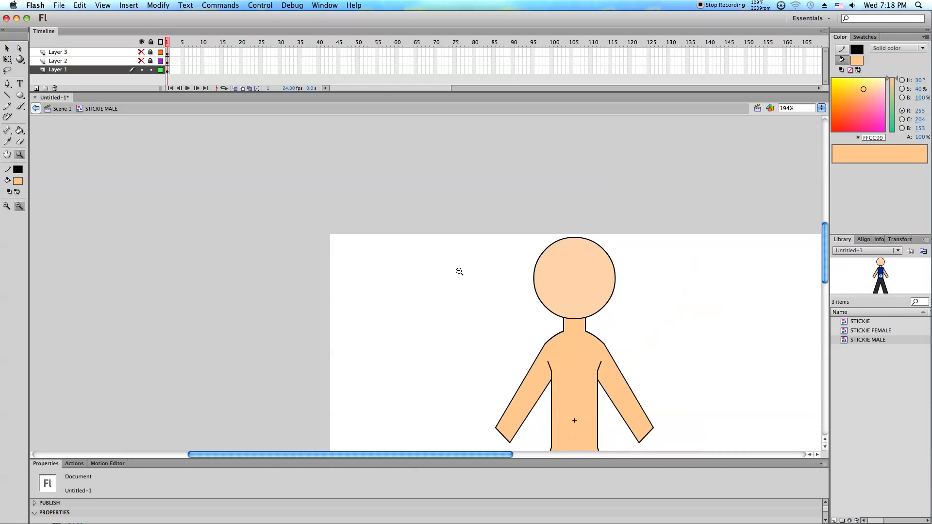
scroll(459, 271, down, 6)
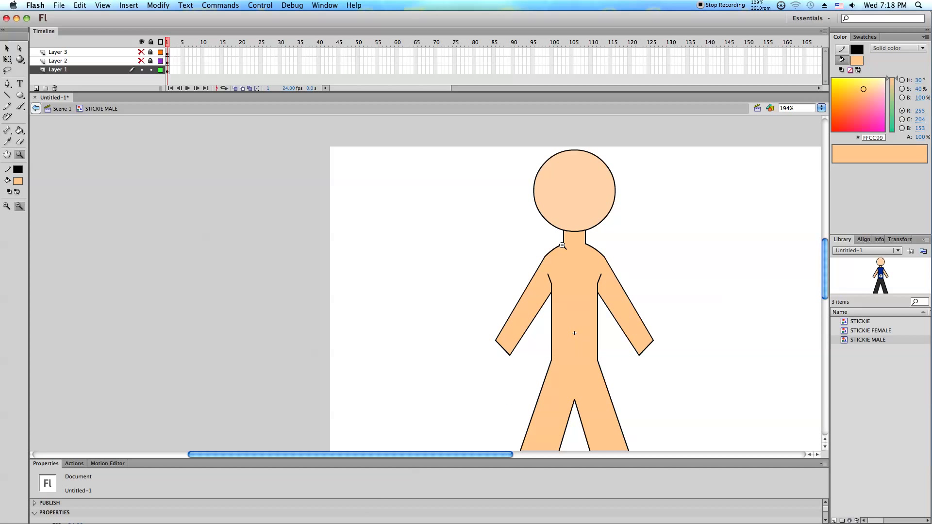
key(k)
alt+click(557, 202)
click(582, 267)
click(141, 41)
click(141, 42)
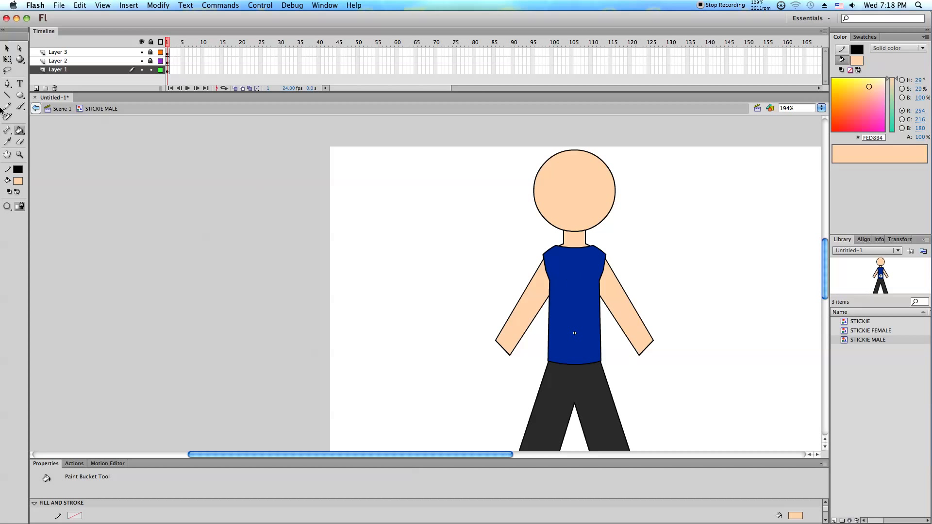
Insert a new layer above Layer 3 and shift the clothing artwork up so that Layer 2 is empty.
click(19, 154)
drag(485, 152, 718, 381)
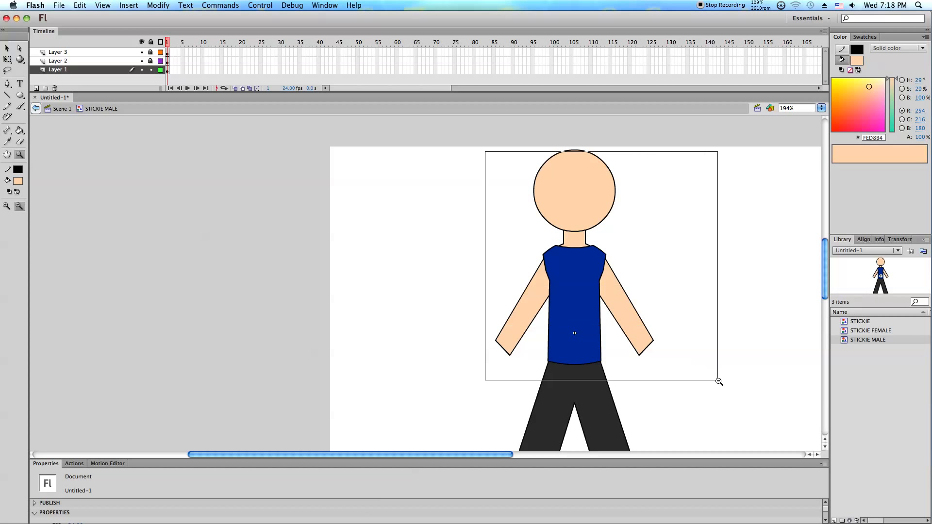
click(4, 59)
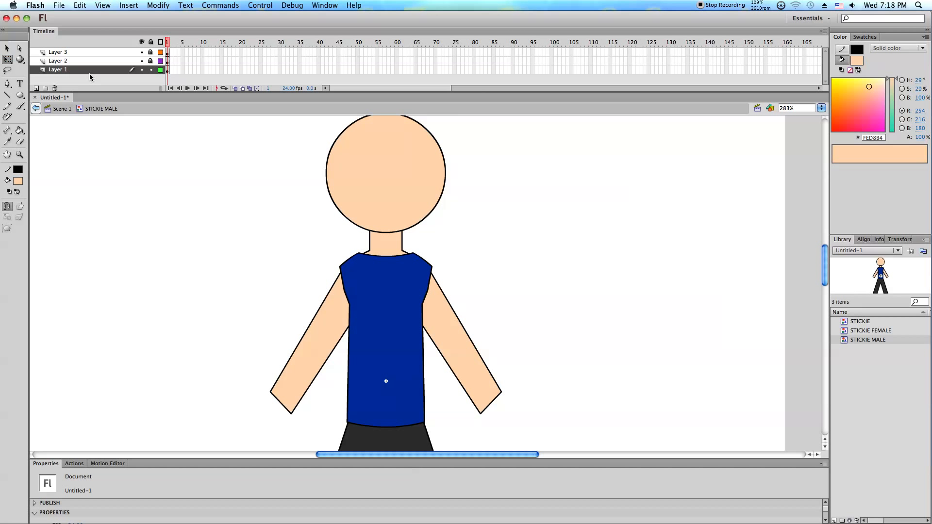
right_click(79, 53)
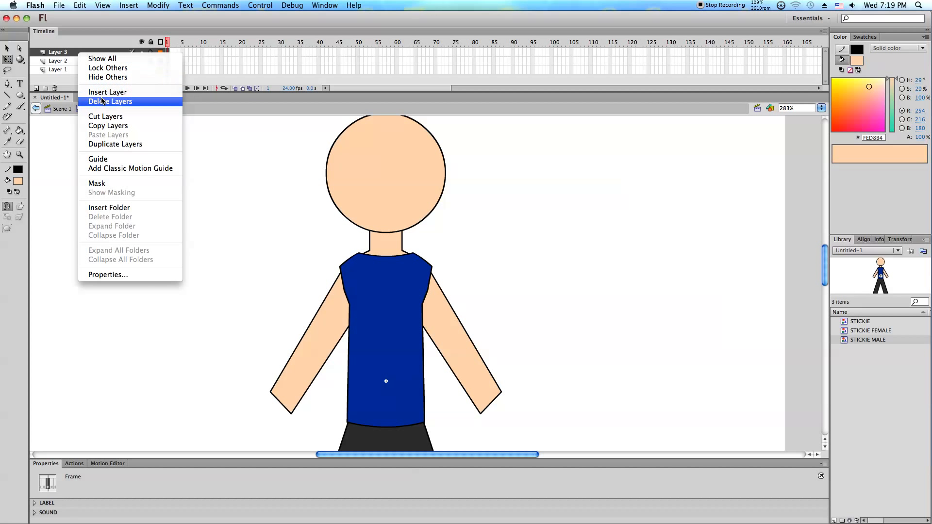
click(104, 92)
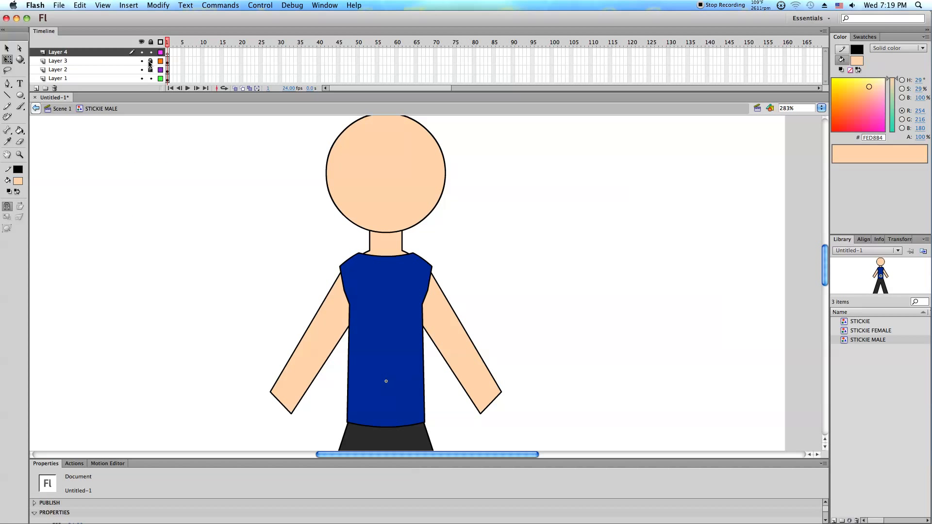
click(168, 62)
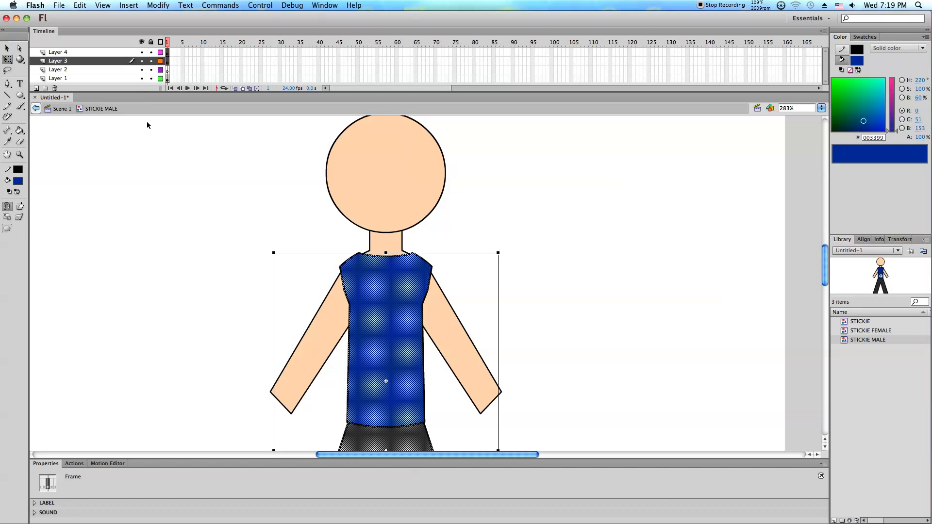
click(148, 144)
Cut the head with its outline out of Layer 1 and stretch the neck's side lines and top edge upward.
click(356, 179)
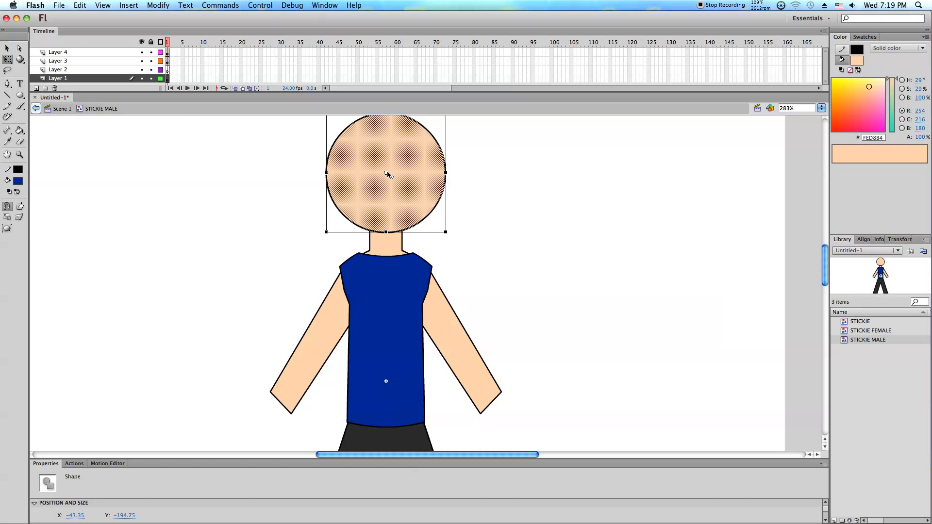
scroll(387, 175, up, 1)
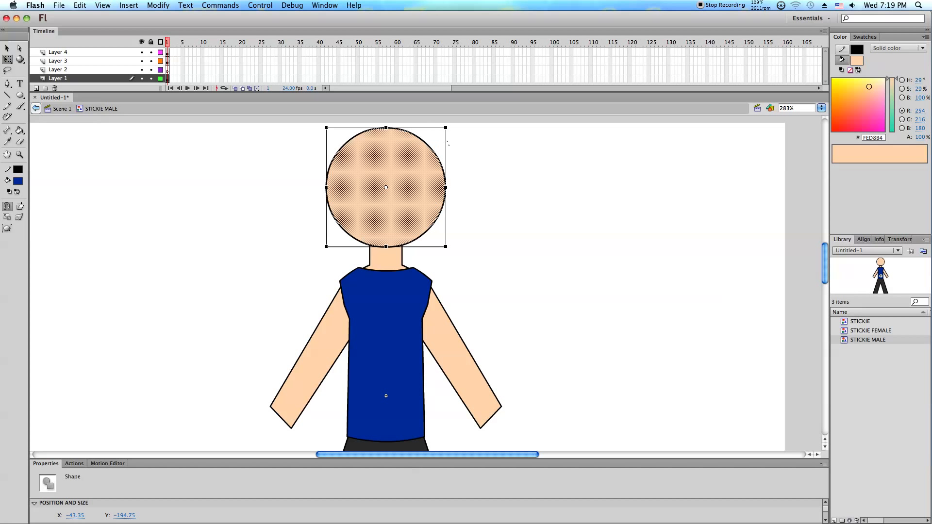
key(Delete)
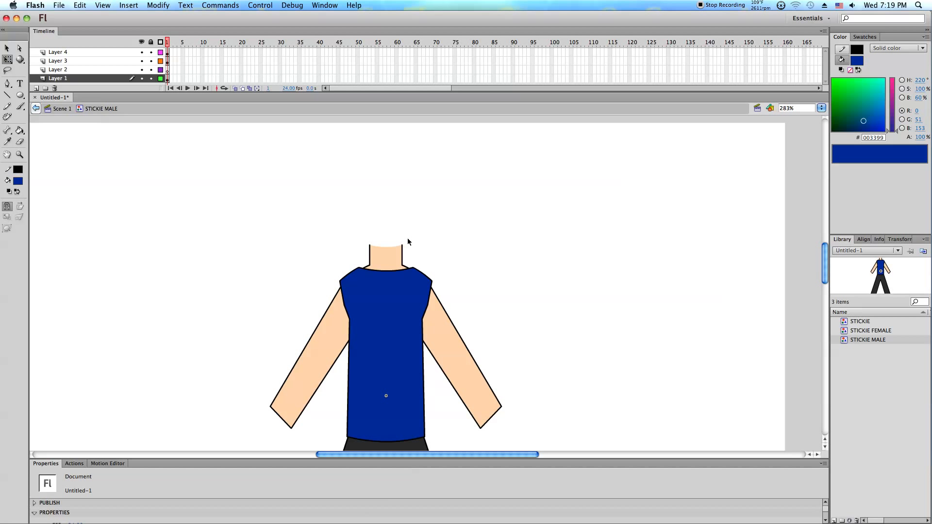
drag(402, 245, 386, 194)
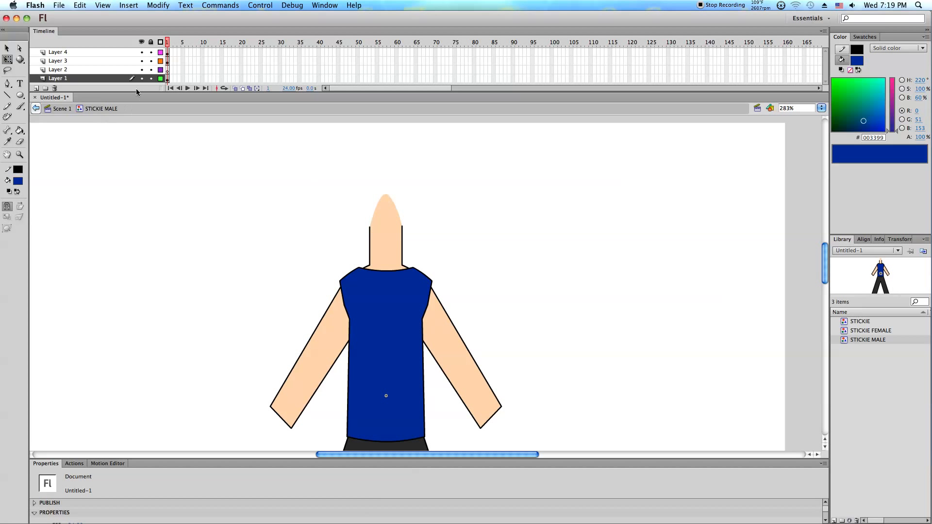
Paste the head in place on Layer 2 and lock Layers 2, 3 and 4.
click(167, 69)
right_click(159, 188)
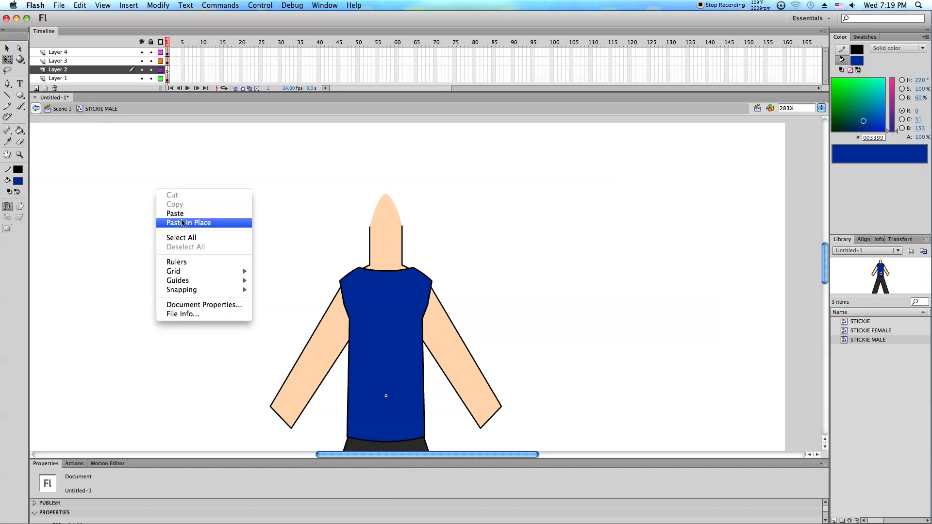
click(191, 222)
click(222, 206)
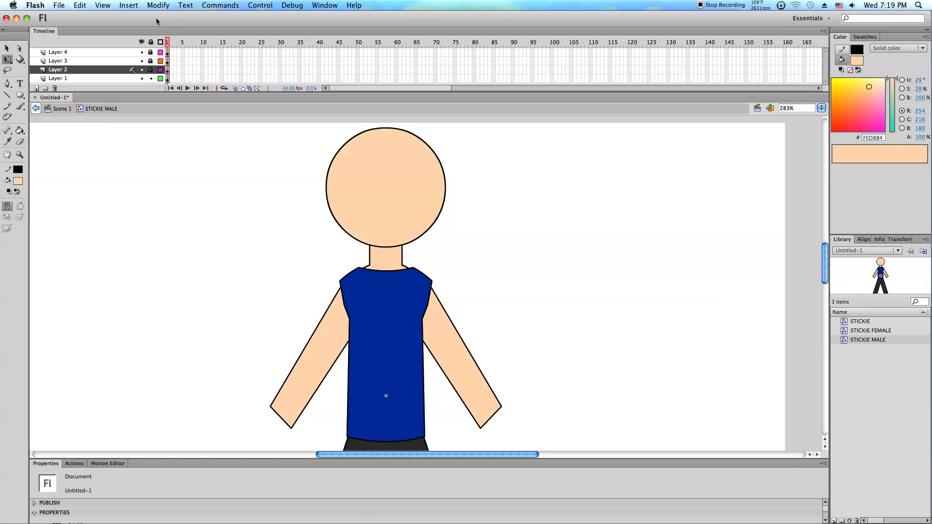
Hide Layers 2, 3 and 4 and trim off the pointed top of the neck on Layer 1 to a flat edge.
drag(141, 69, 141, 52)
drag(347, 182, 422, 229)
click(422, 228)
drag(439, 181, 317, 233)
key(Delete)
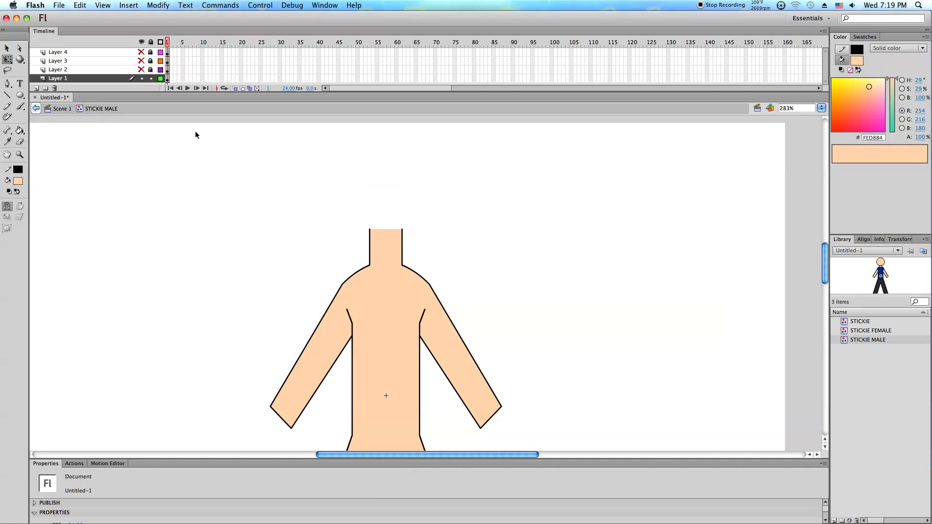
Show all hidden layers and scale the head circle down slightly about its centre.
click(141, 43)
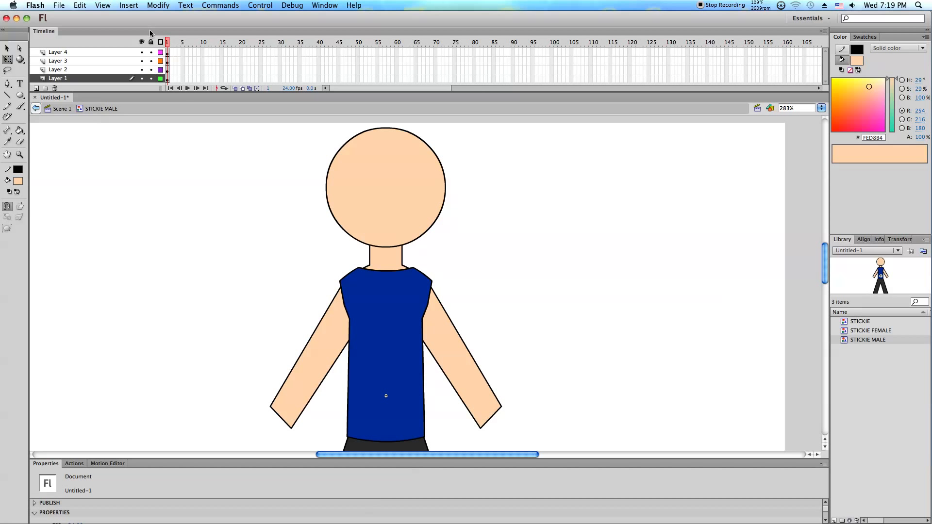
click(393, 192)
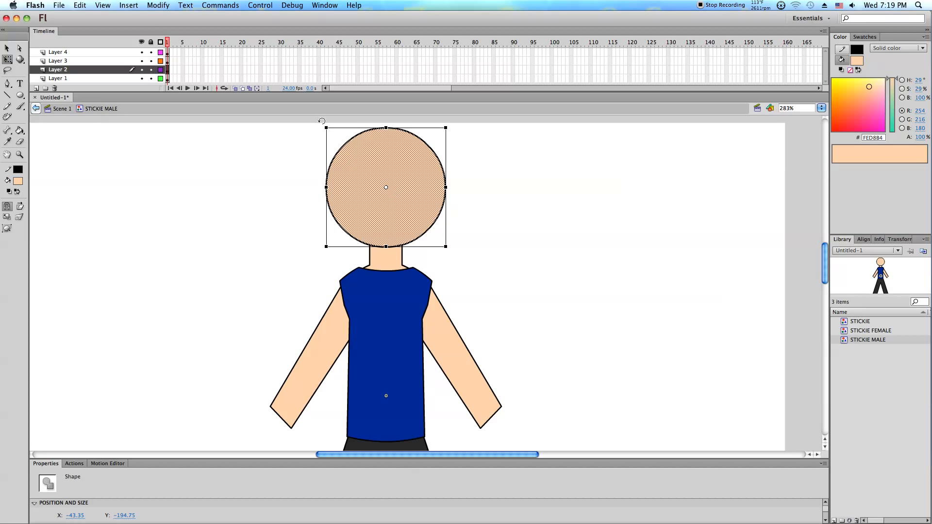
drag(324, 125, 331, 132)
click(460, 175)
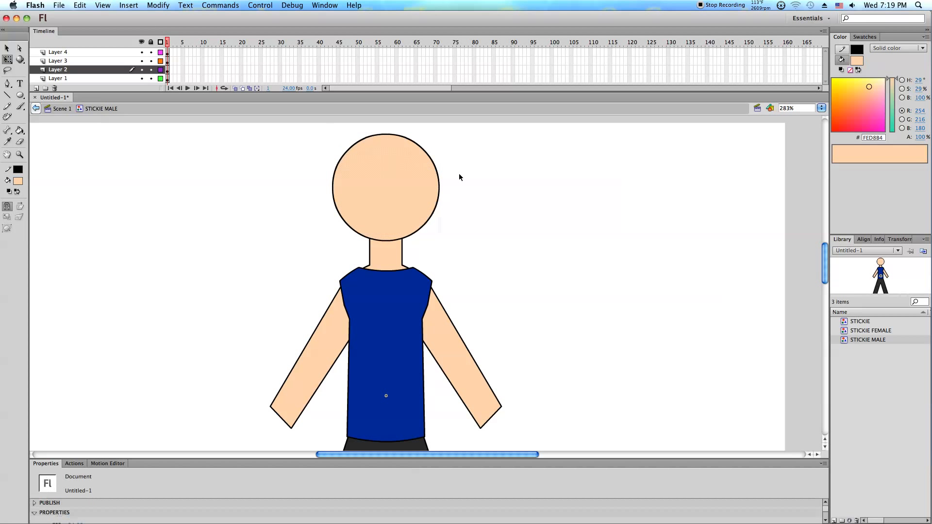
Insert a new layer above Layer 4 and lock all the existing layers.
scroll(383, 182, down, 2)
click(17, 155)
alt+click(354, 251)
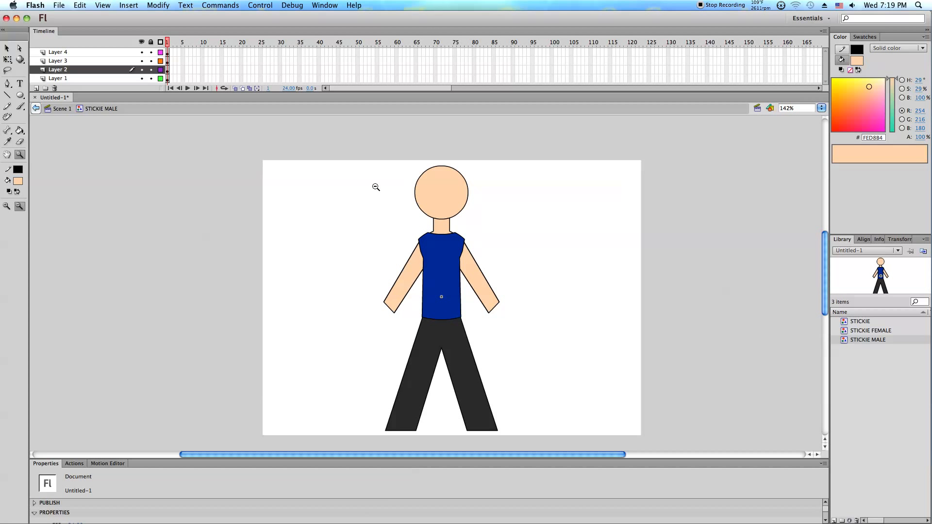
drag(339, 230, 549, 350)
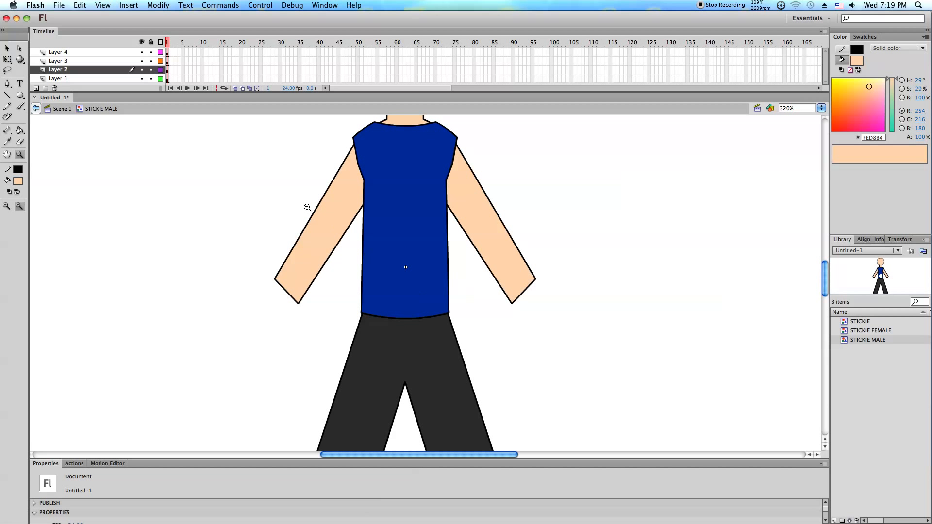
click(7, 95)
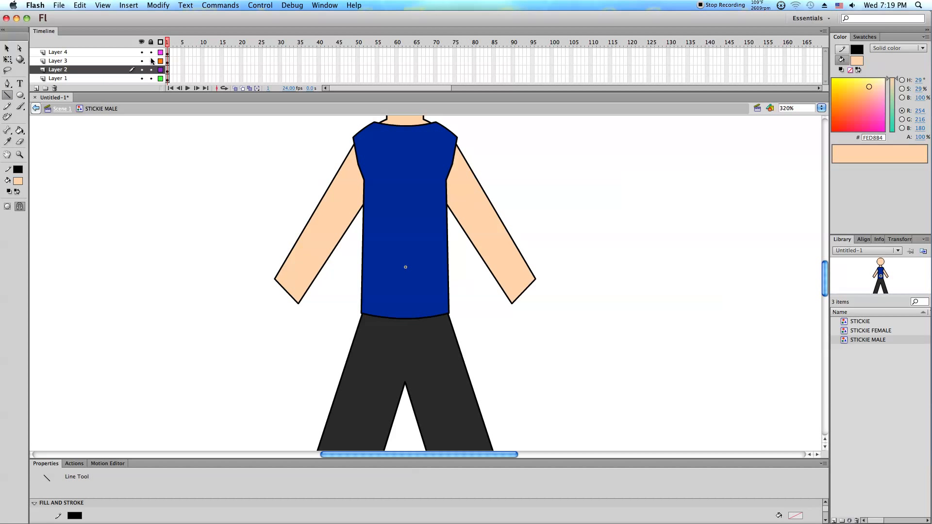
right_click(89, 54)
click(127, 91)
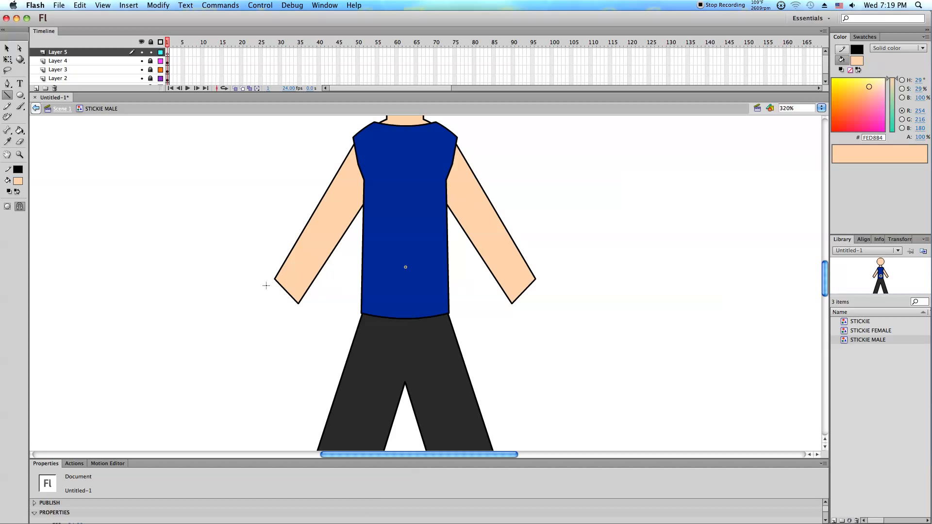
Try outlining a four-sided hand with straight lines at the end of the left arm.
mouse_move(274, 279)
mouse_down()
mouse_move(274, 303)
mouse_move(260, 309)
mouse_up()
mouse_move(261, 309)
mouse_down()
mouse_move(278, 331)
mouse_move(298, 303)
mouse_up()
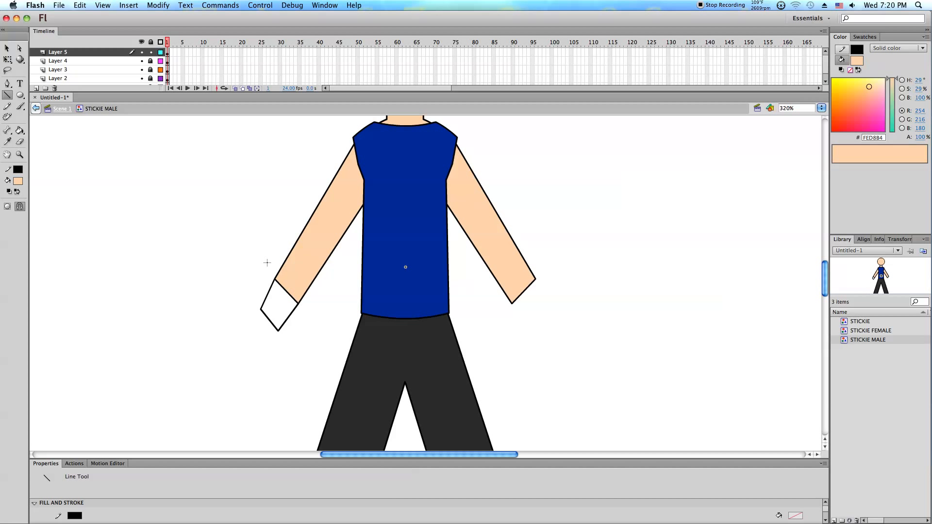
key(super+z)
key(super+z)
key(super+z)
Draw a skin-coloured circle with a black outline as the hand on the left arm and shift it slightly downward.
key(o)
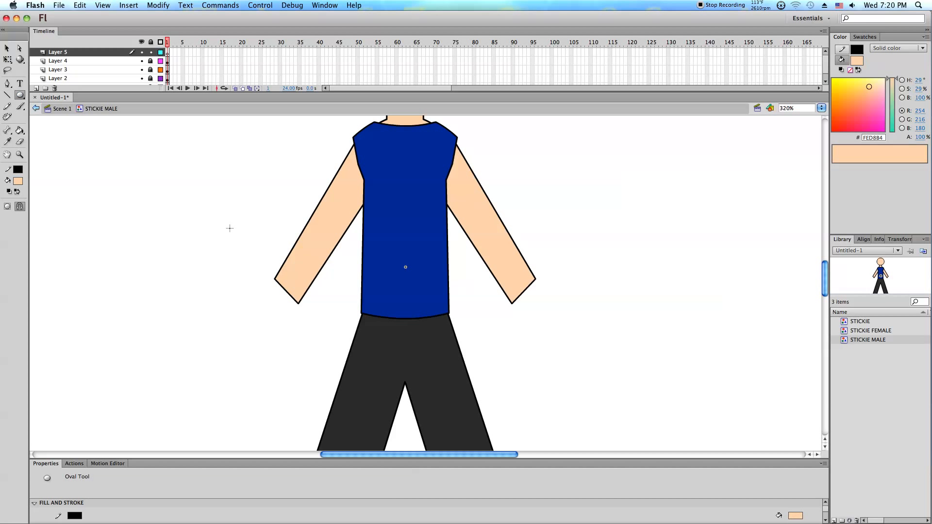
drag(252, 270, 301, 319)
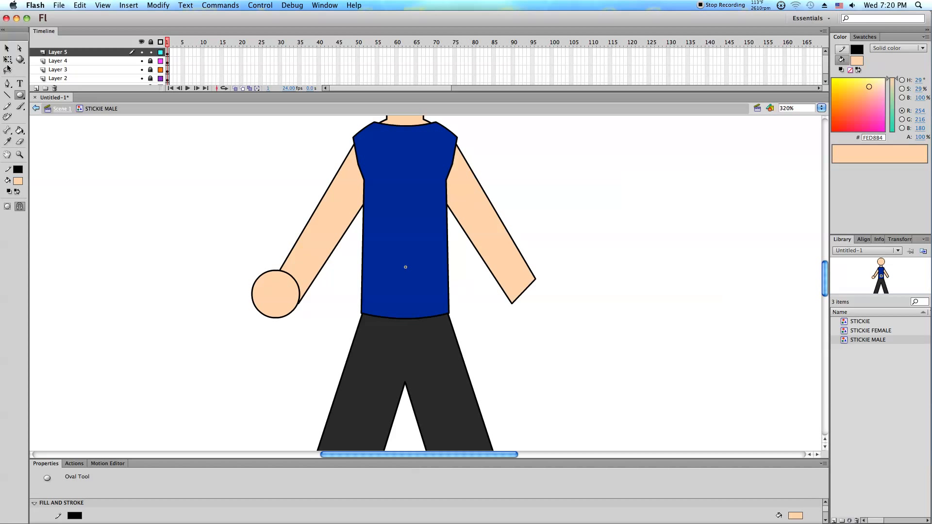
click(7, 59)
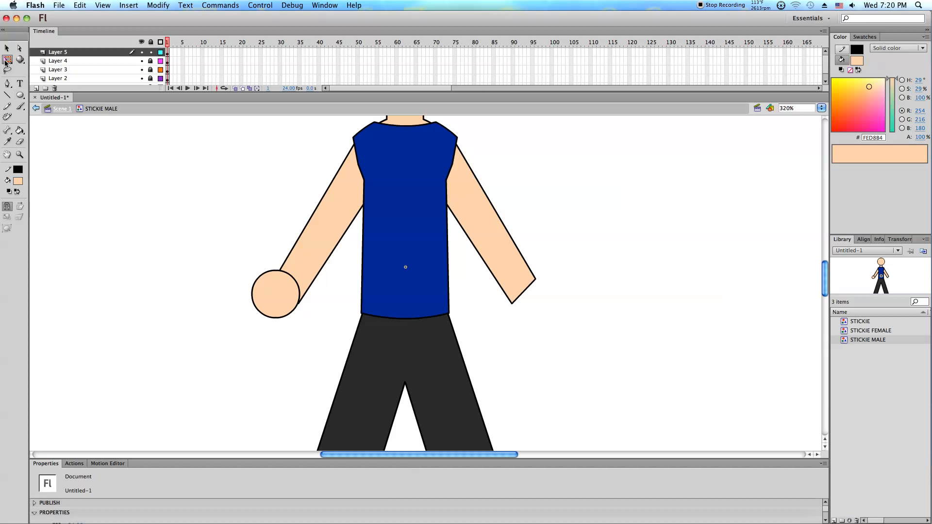
click(277, 302)
drag(287, 305, 287, 308)
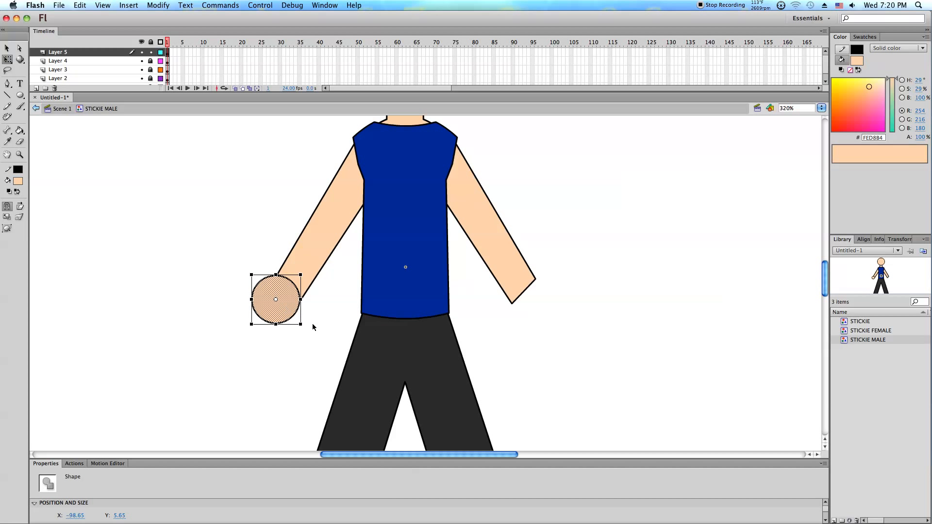
Nudge the hand circle down and to the right until it fits the end of the left arm.
key(Right)
key(Down)
key(Down)
key(Right)
key(Down)
key(Down)
key(Down)
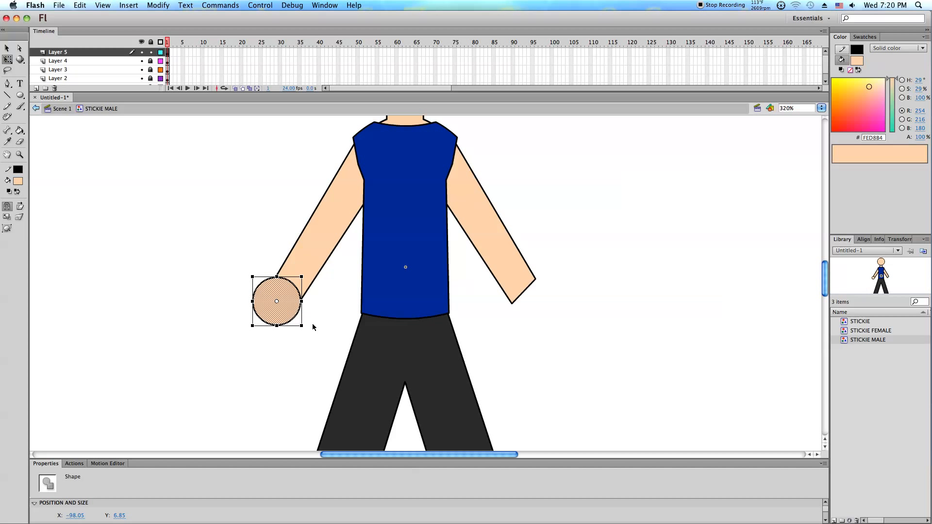
click(313, 327)
scroll(313, 327, up, 3)
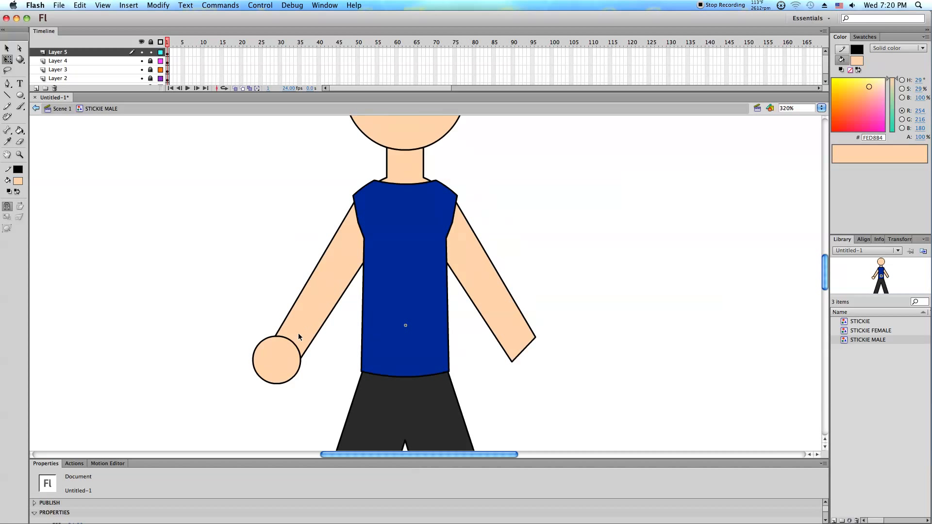
key(super+a)
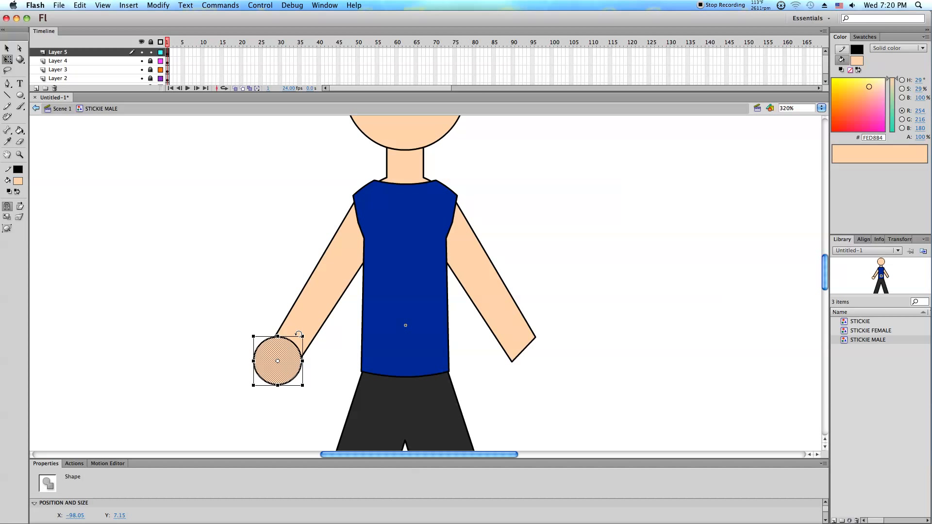
click(325, 361)
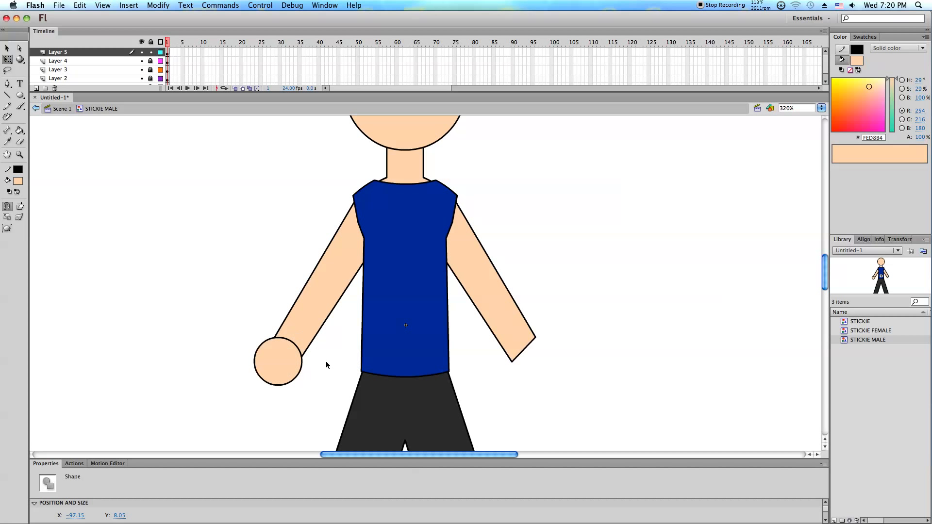
click(275, 359)
key(Right)
key(Left)
Draw a straight guide line from the upper left of the figure to the left shoulder corner of the shirt.
key(n)
mouse_move(239, 160)
mouse_down()
mouse_move(312, 193)
mouse_move(373, 194)
mouse_move(353, 195)
mouse_up()
key(v)
Try pasting a copy of the hand and guide line in place and flipping it horizontally.
right_click(137, 206)
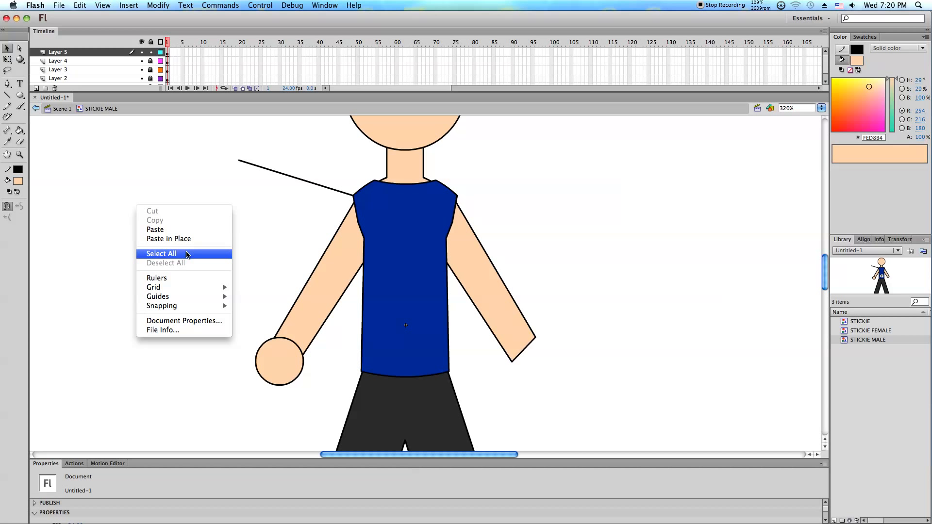
click(186, 253)
key(super+x)
key(super+shift+v)
right_click(188, 253)
click(216, 288)
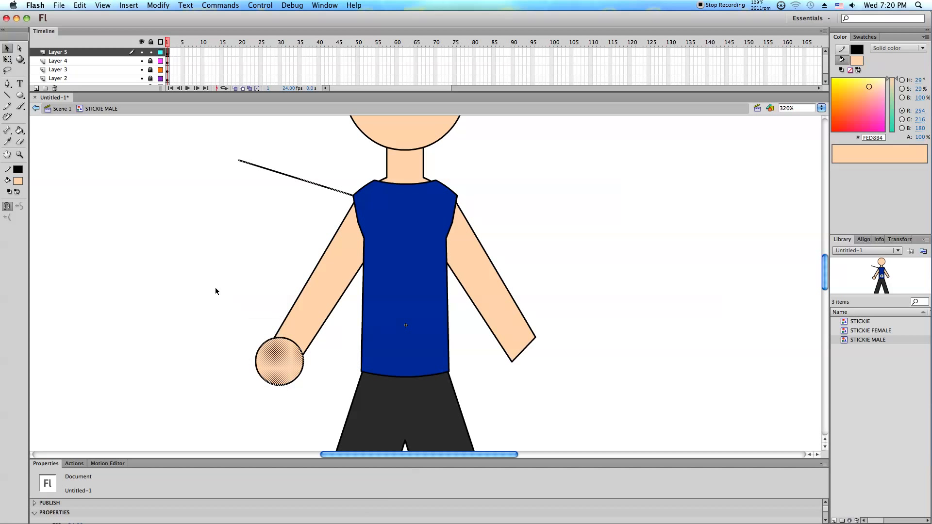
key(super+shift+h)
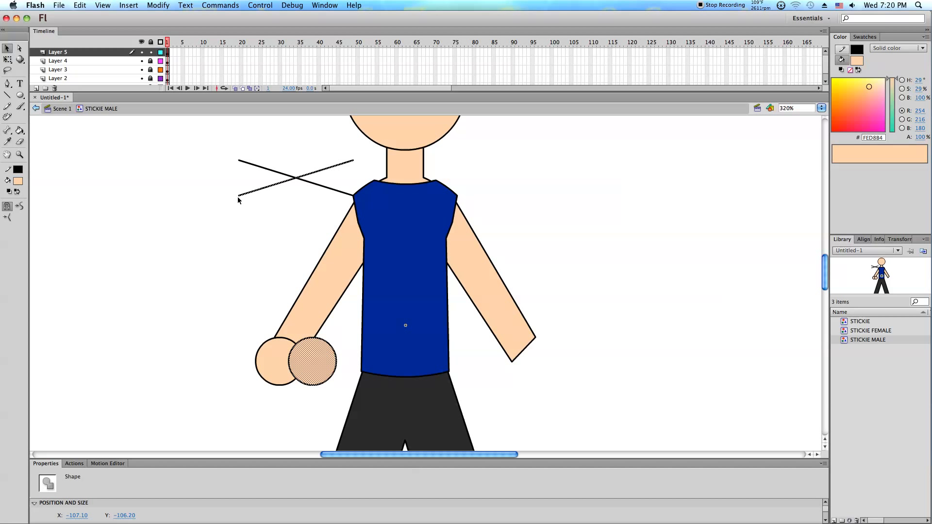
key(Delete)
Draw a small narrow oval as a thumb, tilt it clockwise and place it on the right edge of the hand circle.
click(18, 99)
drag(117, 227, 131, 258)
click(8, 59)
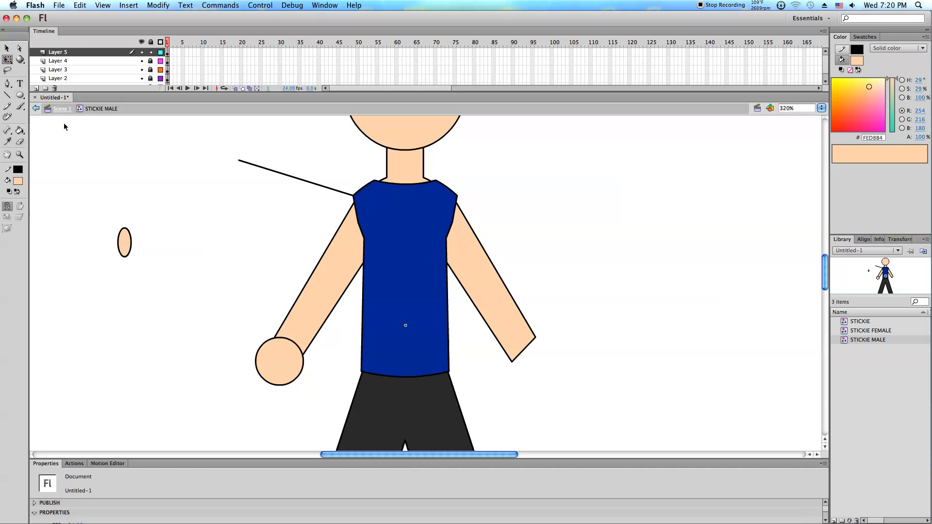
click(125, 245)
drag(132, 222, 278, 379)
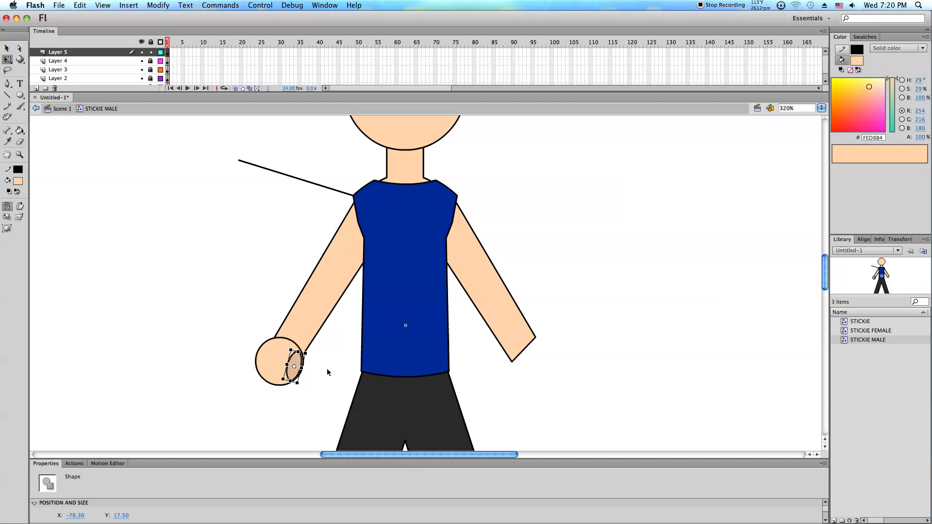
Nudge the thumb oval up and to the right so it meets the hand circle's outline.
key(Up)
key(Up)
key(Right)
key(Right)
key(Right)
key(Right)
key(Right)
click(327, 368)
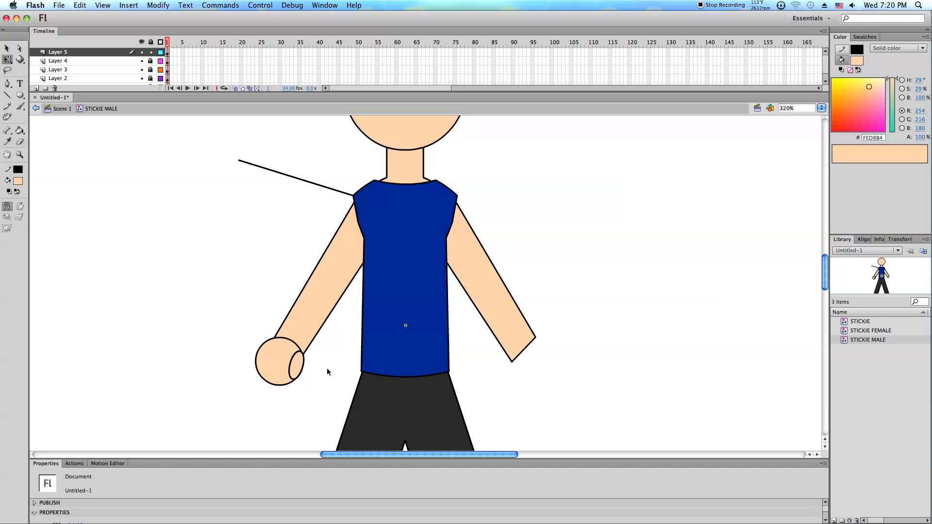
Move the thumb oval slightly higher on the hand circle.
scroll(323, 359, up, 1)
scroll(323, 359, down, 2)
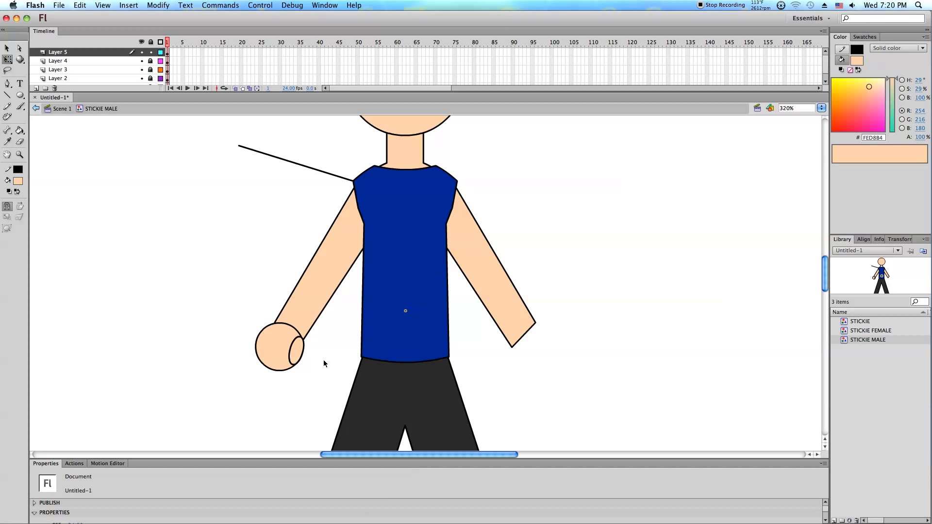
click(297, 350)
drag(301, 350, 297, 342)
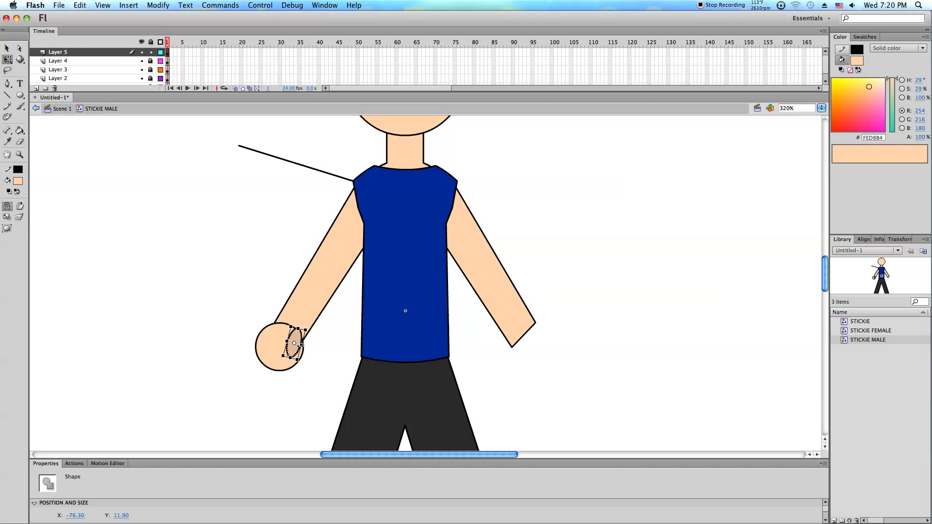
click(344, 367)
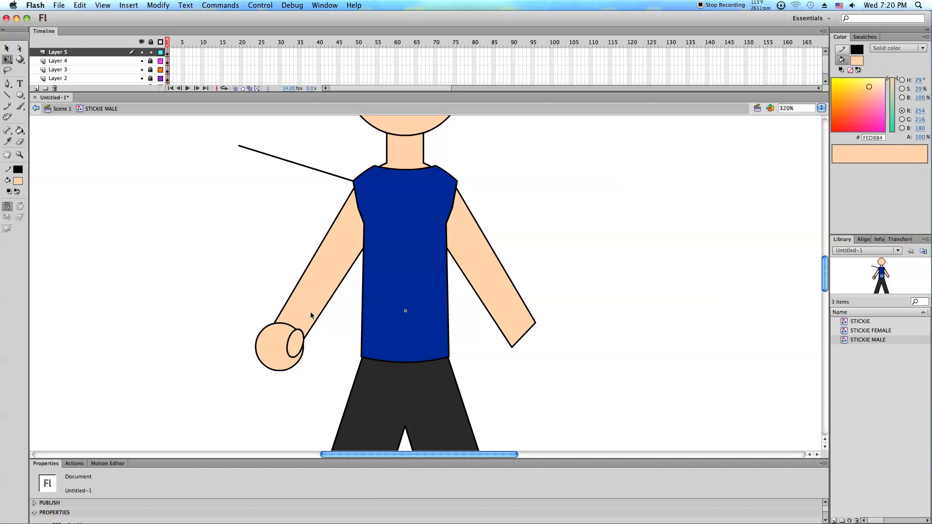
Select the hand circle together with its thumb and rotate them slightly clockwise at the arm's end.
key(super+z)
drag(335, 288, 190, 423)
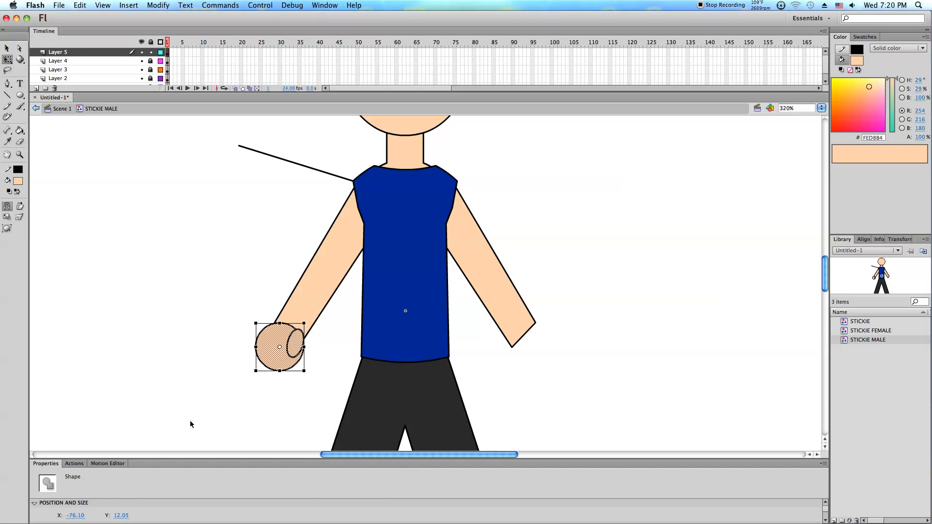
click(312, 319)
key(super+z)
drag(309, 317, 319, 327)
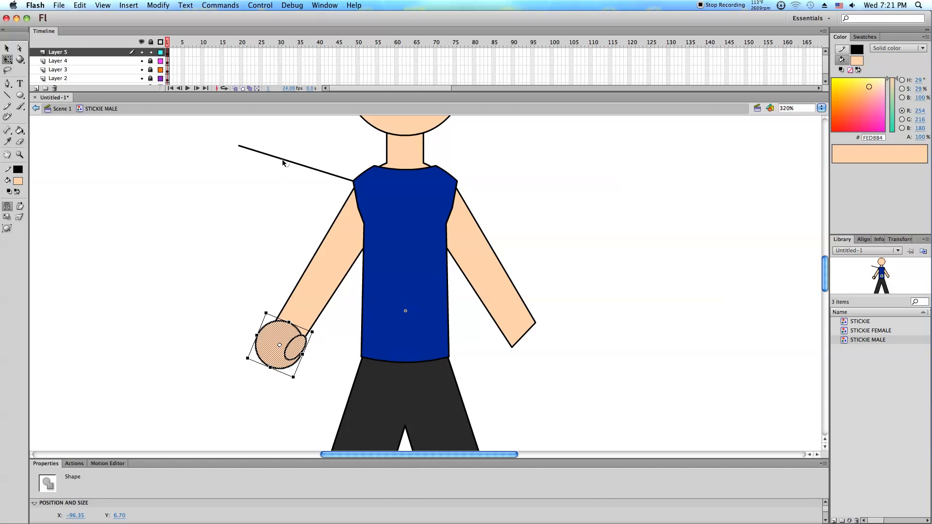
Paste a copy of the hand and guide line in place, flip it horizontally and align its line with the right shoulder corner.
right_click(174, 187)
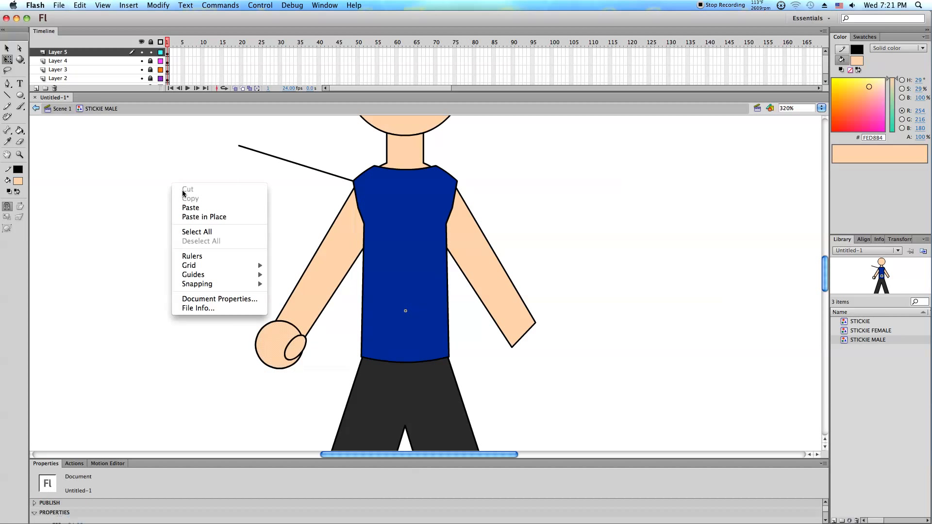
click(208, 220)
click(6, 49)
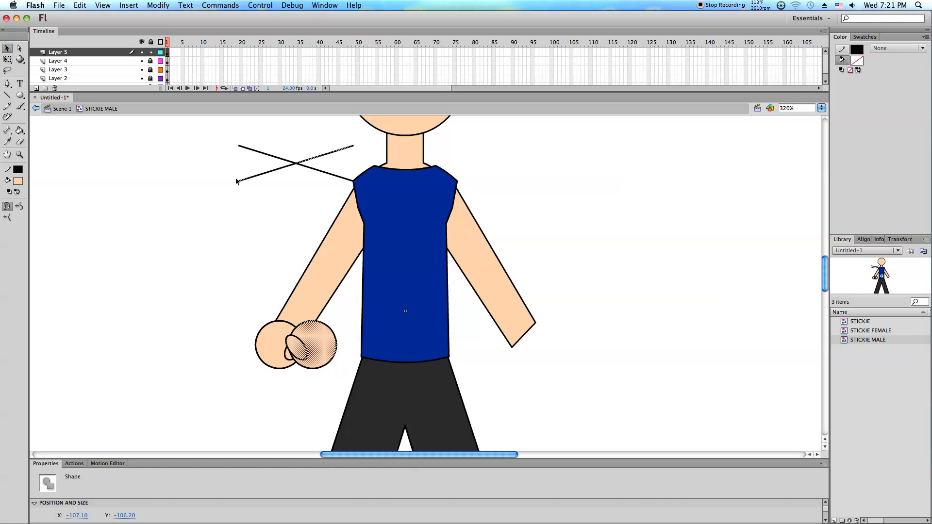
mouse_move(239, 183)
mouse_down()
mouse_move(453, 190)
mouse_move(456, 180)
mouse_up()
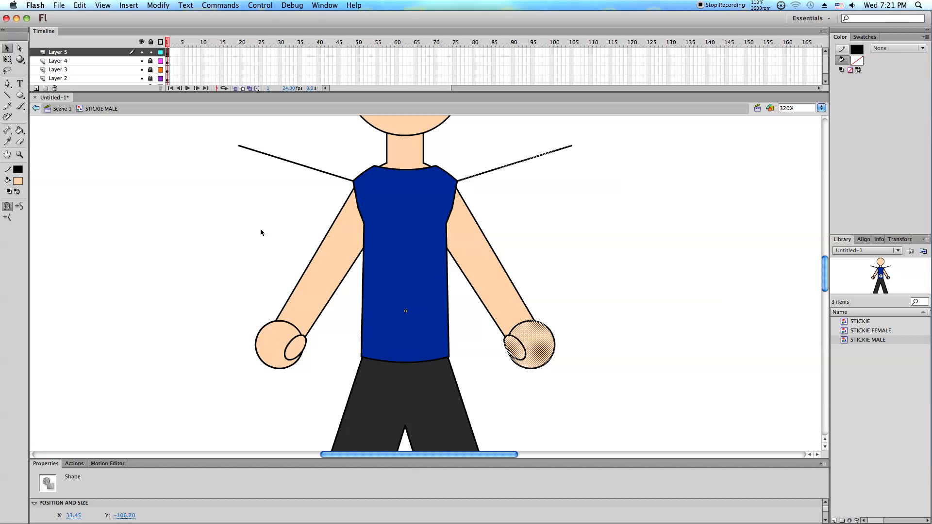
Delete both guide lines extending from the shoulders.
click(305, 166)
shift+click(493, 172)
key(Delete)
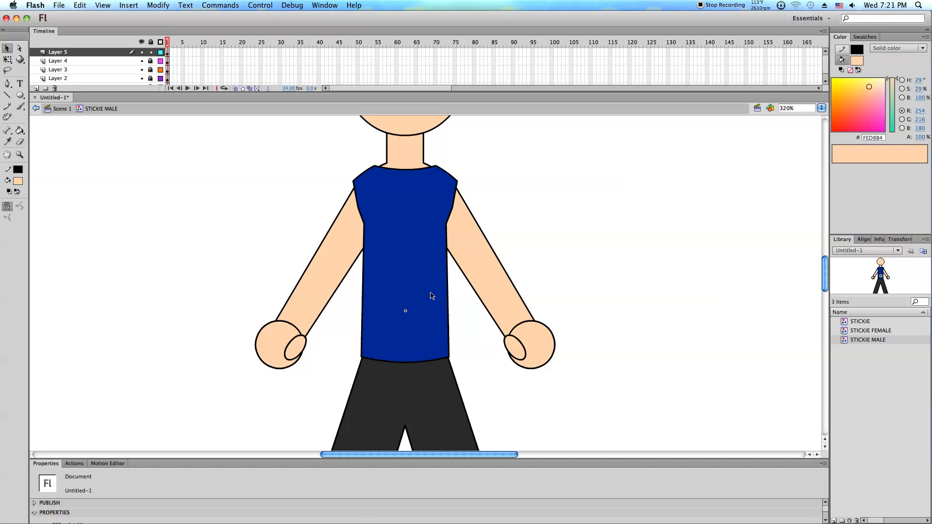
Insert a new layer above Layer 5 and lock the layers beneath it.
click(19, 155)
click(291, 257)
click(448, 267)
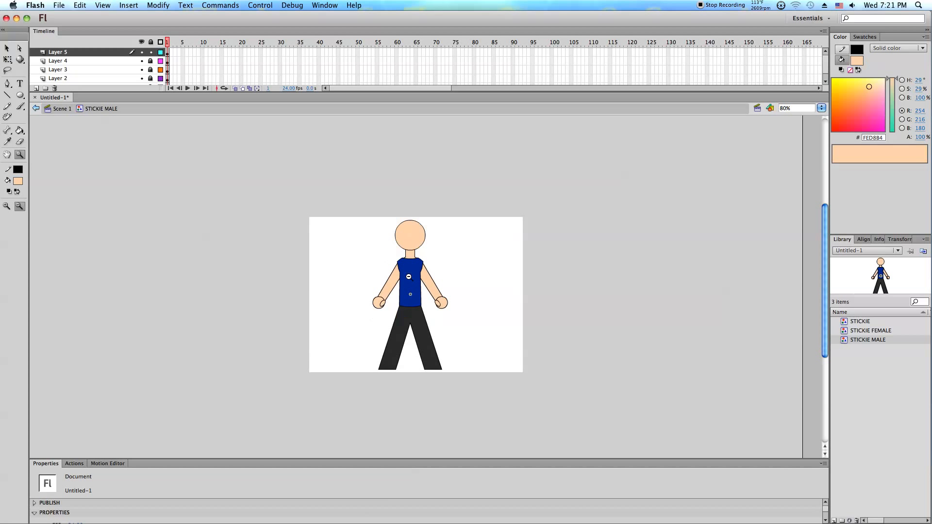
drag(366, 257, 593, 457)
scroll(456, 372, up, 5)
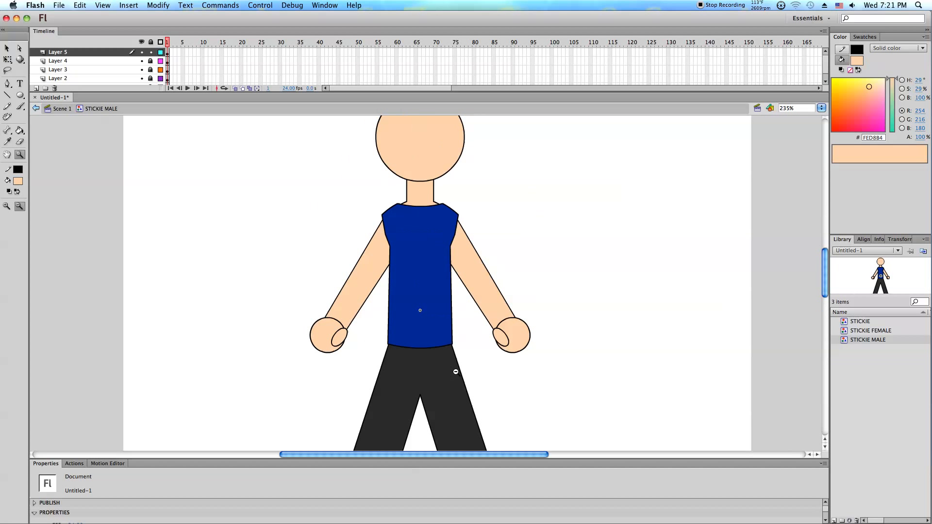
scroll(455, 372, up, 3)
click(7, 59)
right_click(72, 52)
click(93, 90)
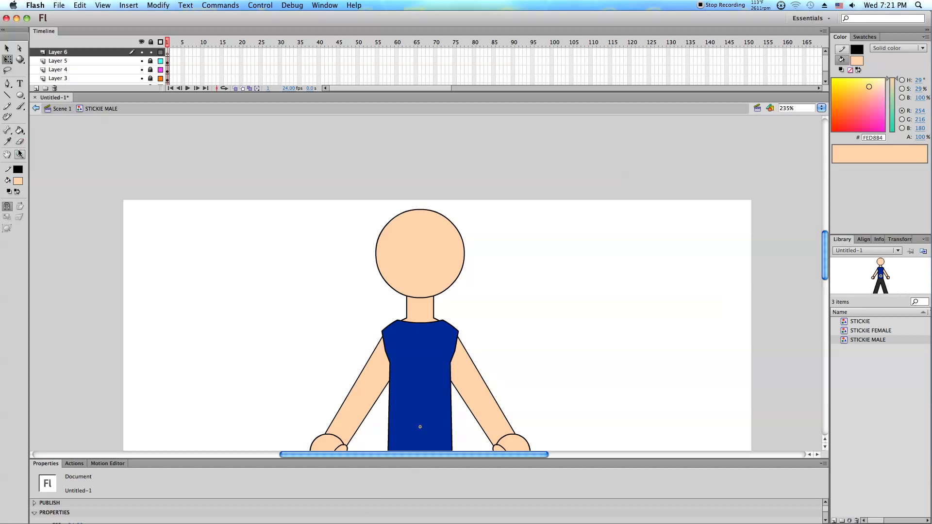
Draw half a hairstyle with straight connected lines: a zigzag fringe over the head's right half and an angular outer outline around it.
click(18, 155)
drag(342, 171, 554, 405)
click(7, 95)
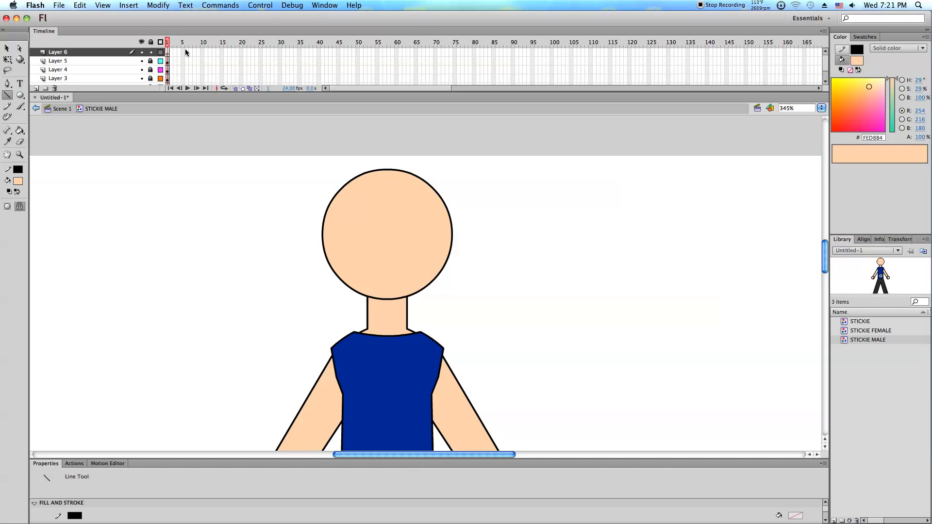
drag(392, 193, 398, 233)
drag(404, 202, 411, 241)
drag(412, 240, 420, 213)
drag(420, 213, 421, 267)
drag(419, 302, 427, 242)
drag(427, 242, 422, 305)
drag(422, 305, 468, 222)
mouse_move(468, 223)
mouse_down()
mouse_move(430, 175)
mouse_move(395, 155)
mouse_up()
Bend the outer hair lines into a smooth curve that follows the right side of the head.
click(7, 48)
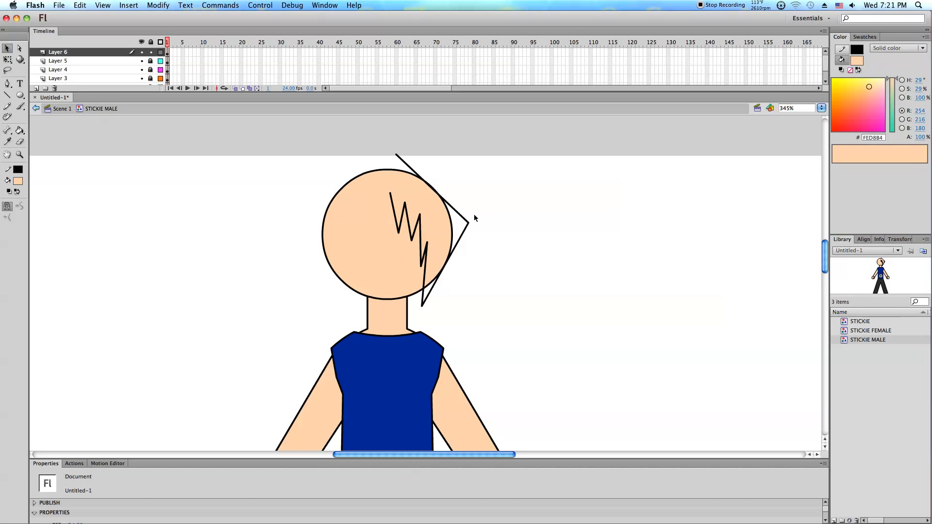
drag(461, 217, 472, 197)
mouse_move(455, 253)
mouse_down()
mouse_move(468, 231)
mouse_move(460, 228)
mouse_move(457, 246)
mouse_up()
drag(457, 195, 451, 195)
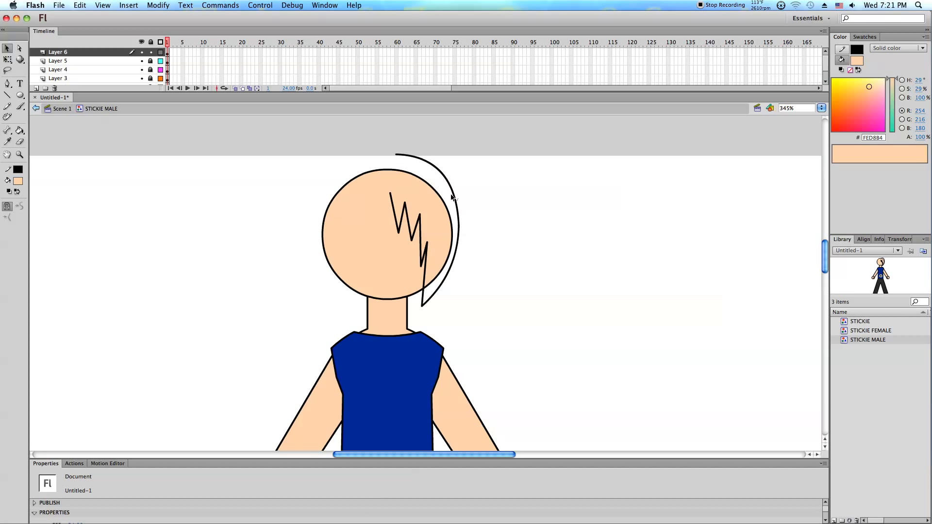
Draw a vertical guide line from the crotch of the trousers up the body's centre, extending above the head.
click(7, 95)
scroll(370, 357, down, 6)
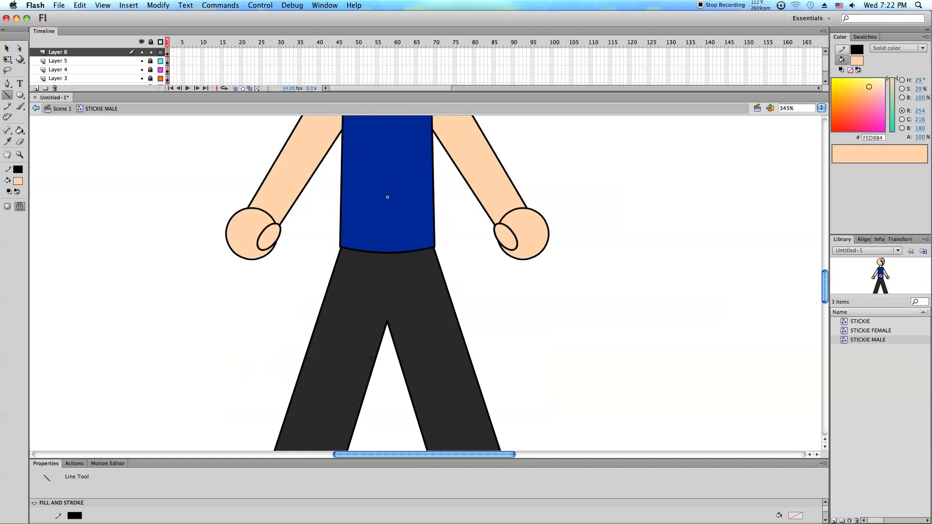
key(v)
scroll(307, 190, up, 2)
drag(408, 337, 395, 0)
scroll(392, 190, up, 6)
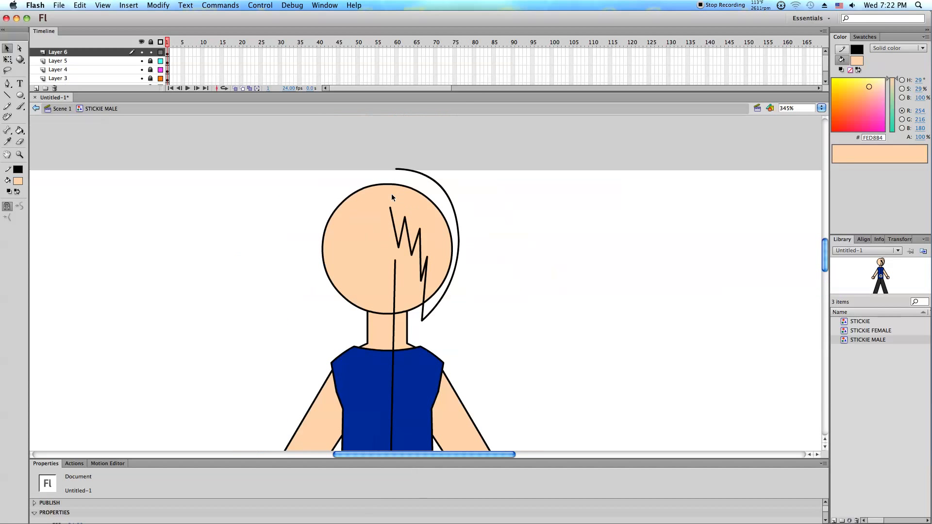
drag(395, 261, 386, 129)
Curve the zigzag fringe strands, widen the lowest strand, and attach the fringe and outer outline ends to the vertical guide line.
drag(389, 209, 397, 228)
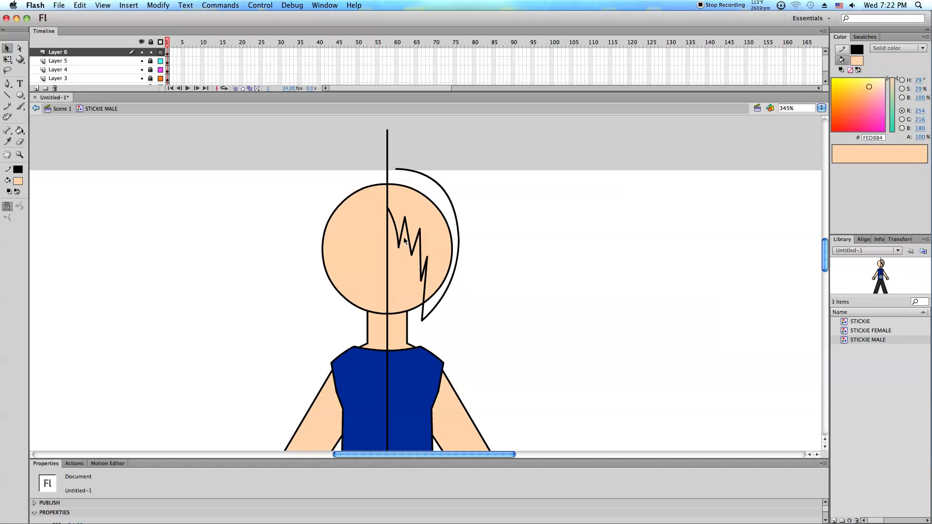
drag(428, 265, 430, 265)
click(430, 269)
click(422, 266)
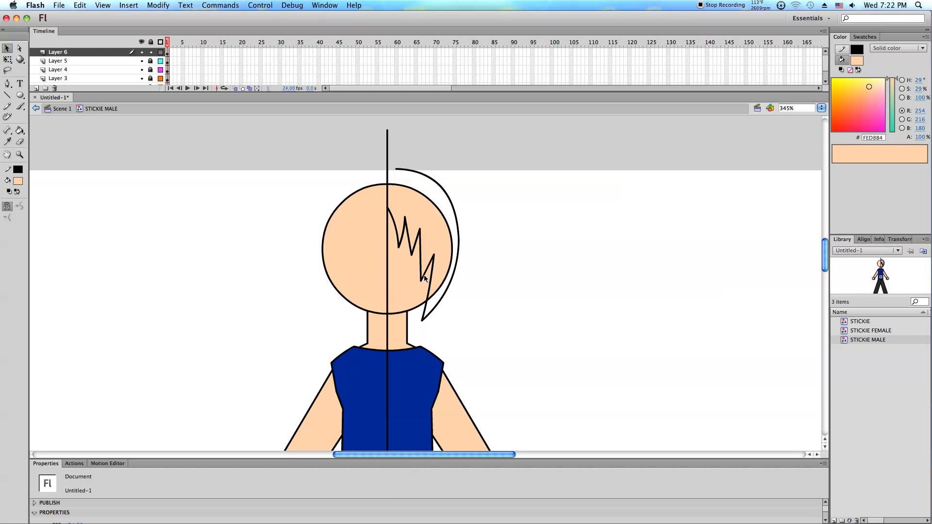
mouse_move(427, 272)
mouse_down()
mouse_move(423, 261)
mouse_move(429, 273)
mouse_up()
double_click(428, 275)
click(430, 271)
drag(428, 270, 428, 270)
drag(421, 256, 424, 251)
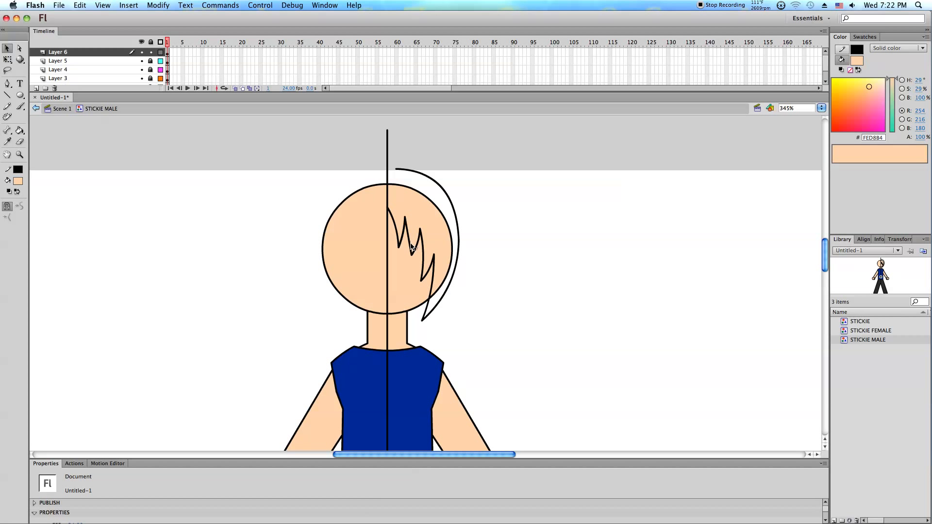
double_click(411, 243)
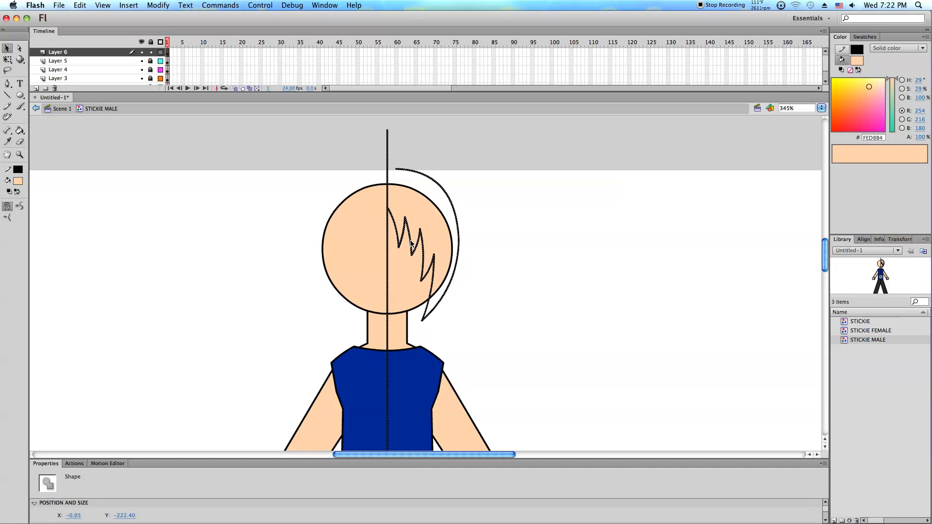
click(487, 208)
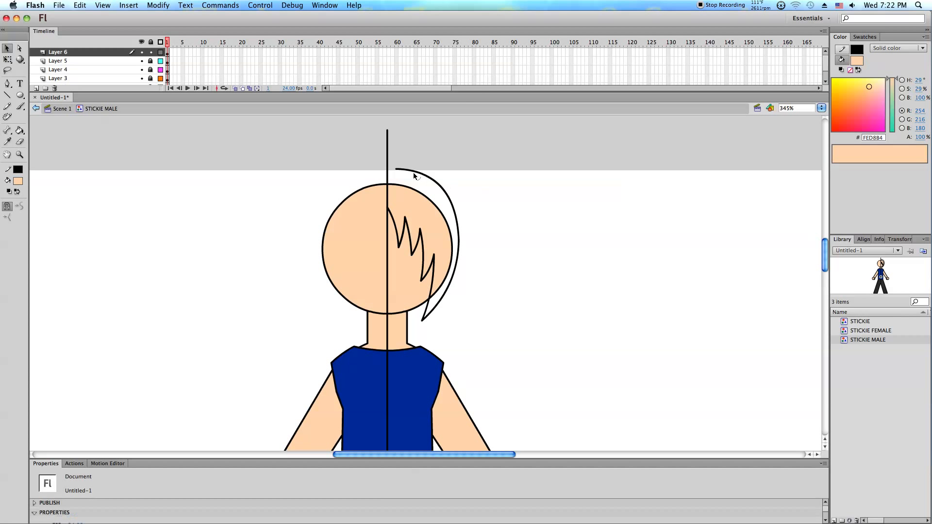
mouse_move(394, 169)
mouse_down()
mouse_move(415, 170)
mouse_move(407, 165)
mouse_up()
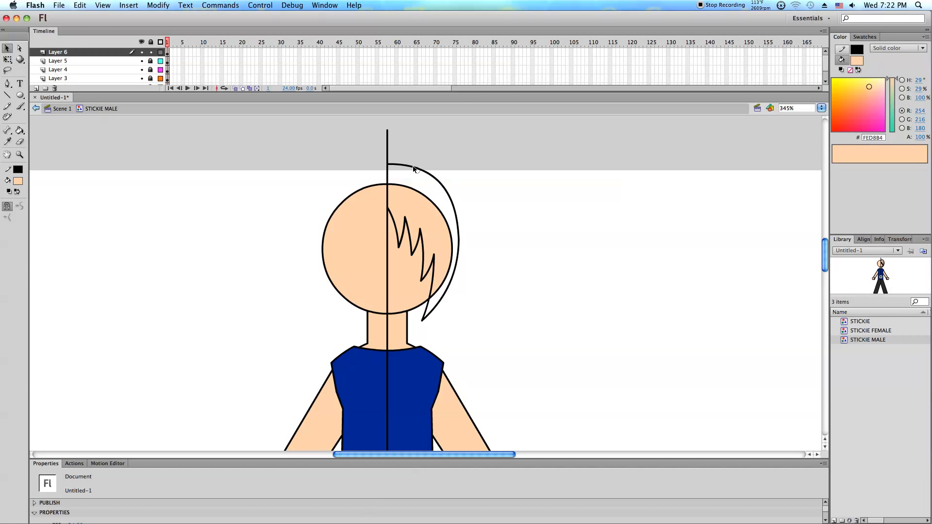
Paste a copy of the half hairstyle and guide line in place, flip it horizontally and align its line with the original guide.
double_click(412, 168)
right_click(476, 177)
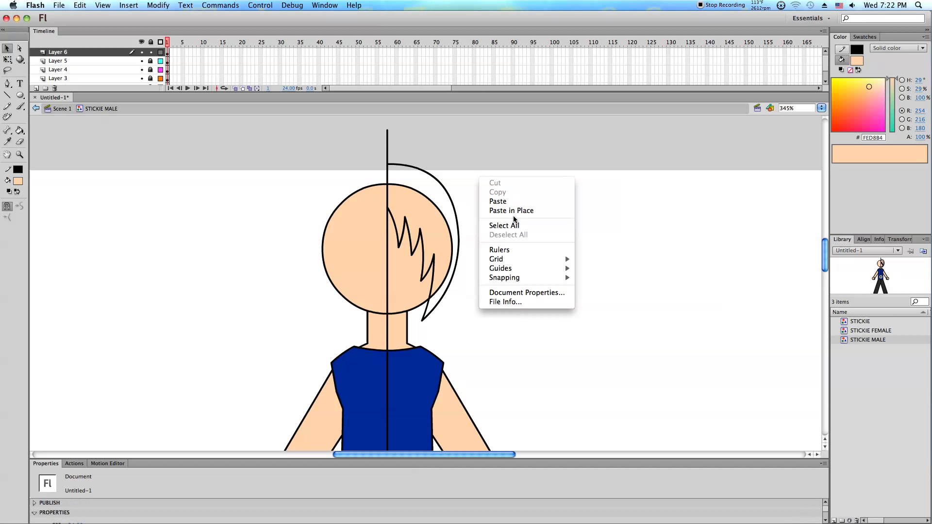
click(515, 209)
key(super+shift+h)
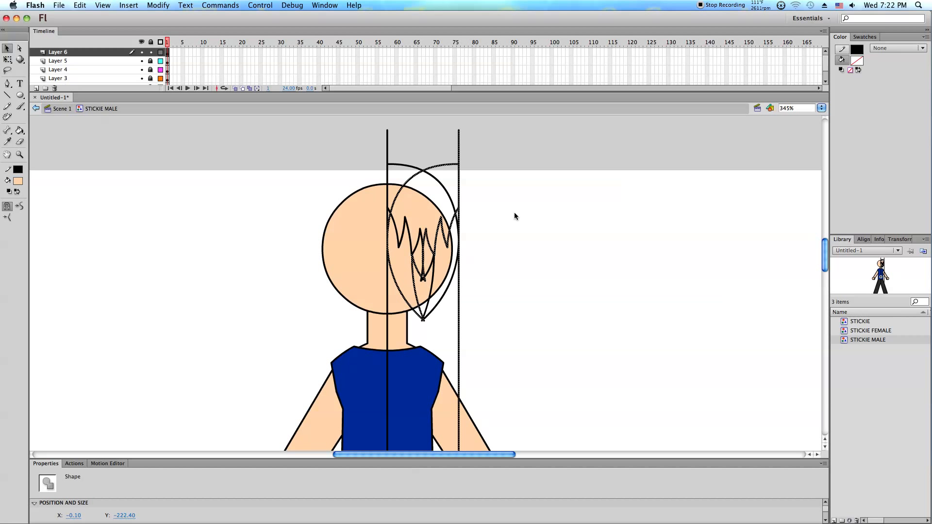
drag(459, 135, 387, 131)
Delete the vertical guide line above the hair and through the head and body.
click(383, 143)
click(389, 147)
key(Delete)
click(387, 224)
key(Delete)
Fill the hair outline with dark grey #333333 using the Paint Bucket.
click(20, 130)
click(19, 181)
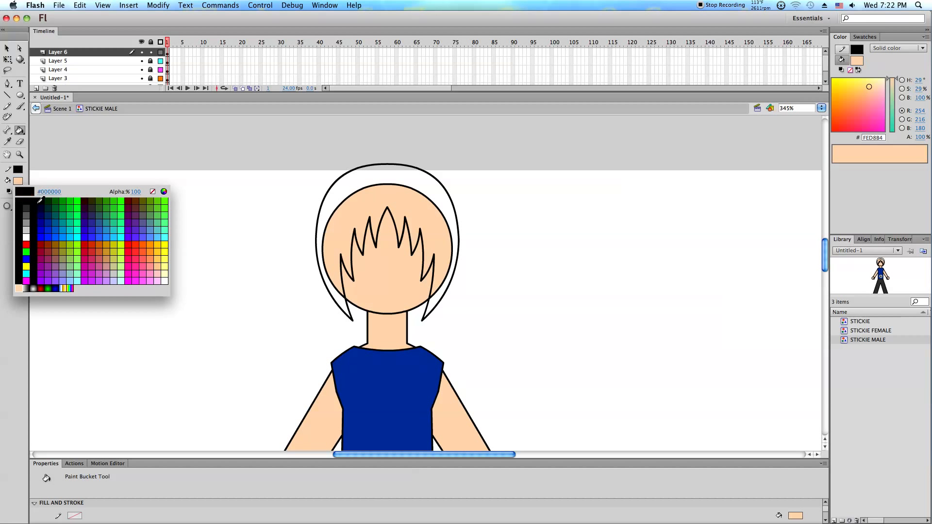
click(26, 210)
click(417, 174)
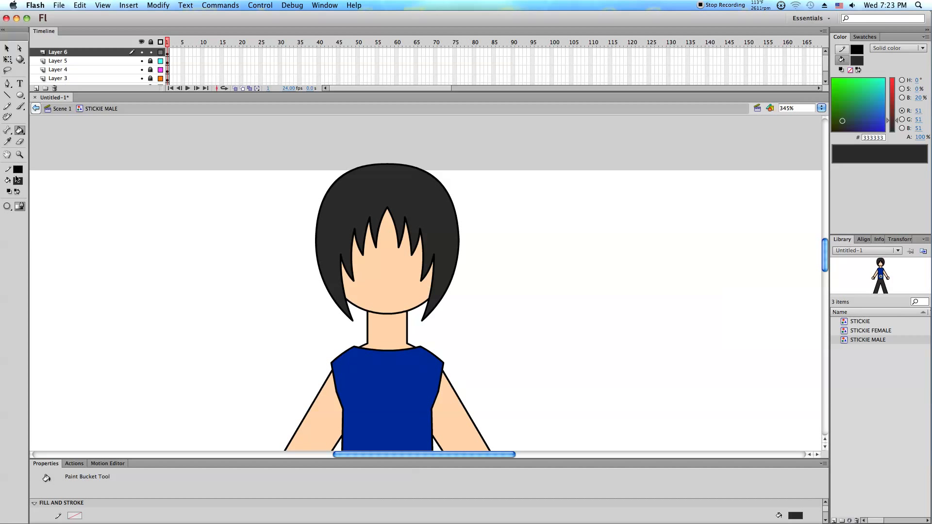
Set the fill colour to black with brightness raised to 10% (#191919) and refill the hair with it.
click(16, 177)
click(24, 199)
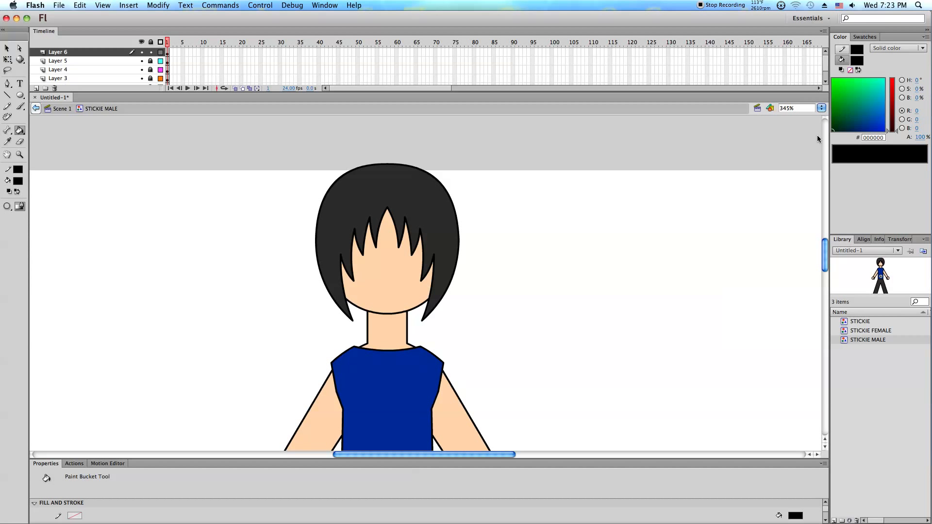
click(918, 99)
text(10)
key(Return)
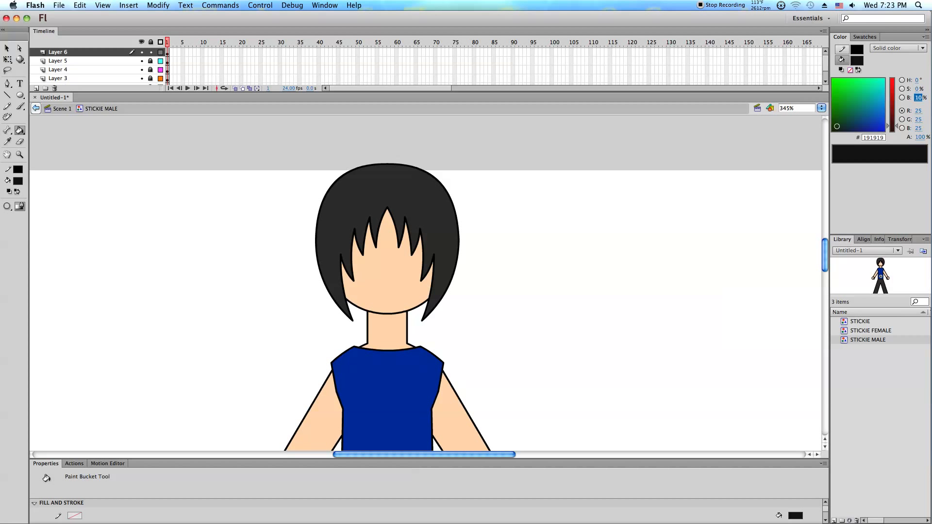
click(436, 199)
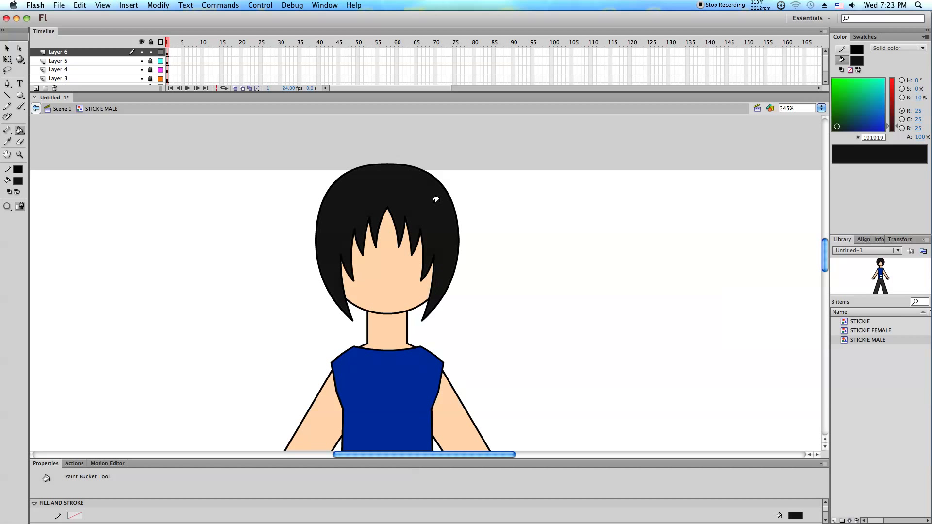
Resize the hair's width symmetrically with Free Transform so that it extends only slightly beyond both sides of the head.
click(7, 60)
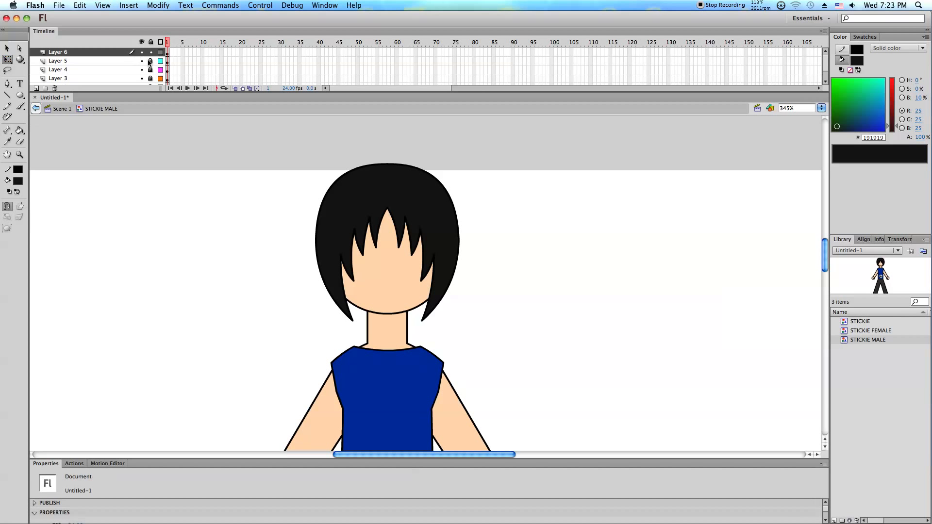
click(369, 188)
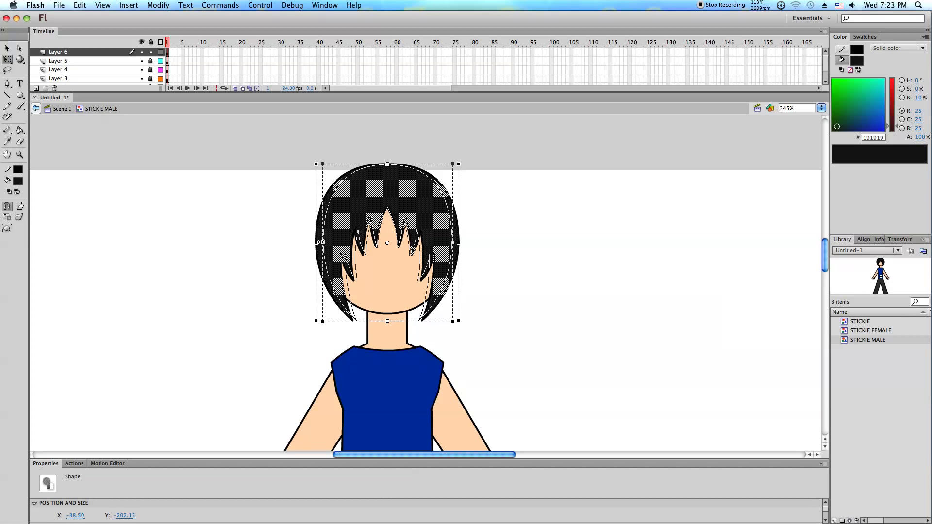
click(193, 295)
scroll(282, 253, down, 3)
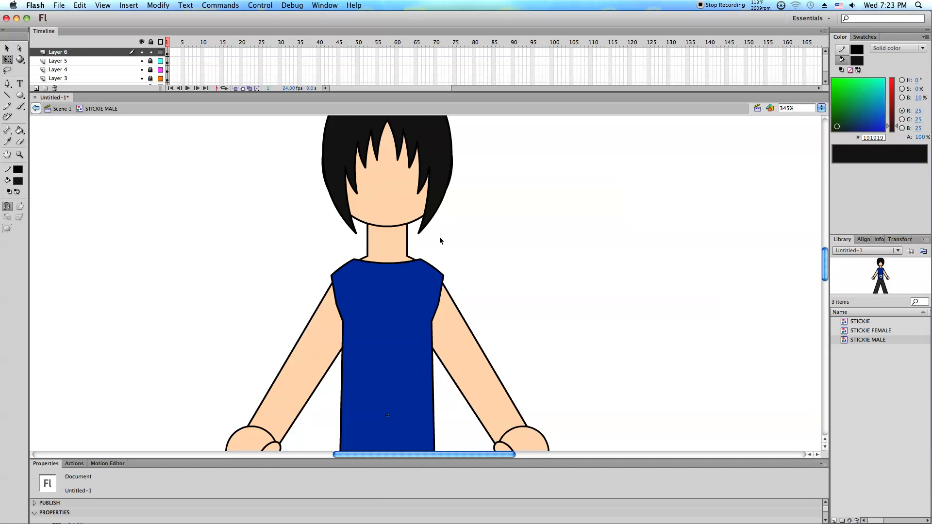
scroll(439, 238, up, 2)
key(super+a)
drag(452, 294, 457, 295)
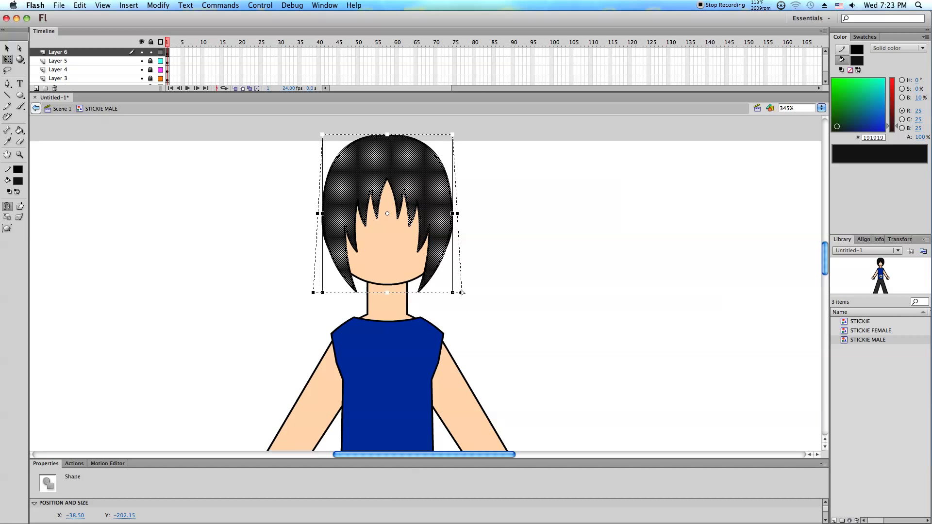
click(567, 301)
scroll(567, 300, up, 2)
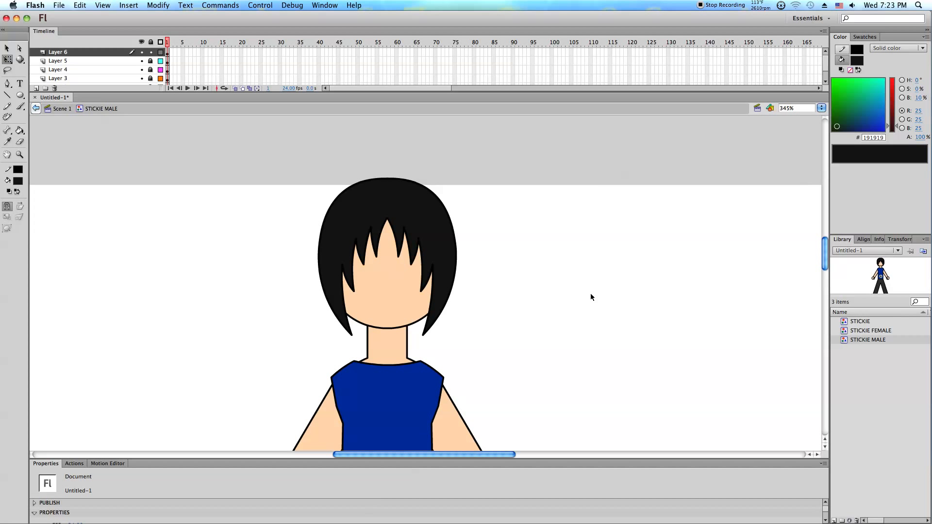
scroll(558, 277, down, 1)
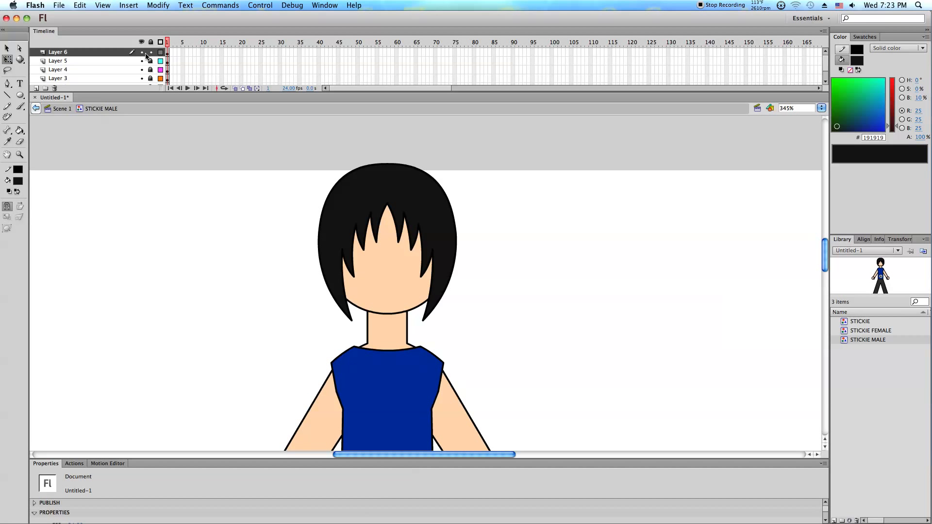
Insert a new layer above Layer 6 and make Layer 6 the active layer again.
right_click(110, 58)
click(133, 94)
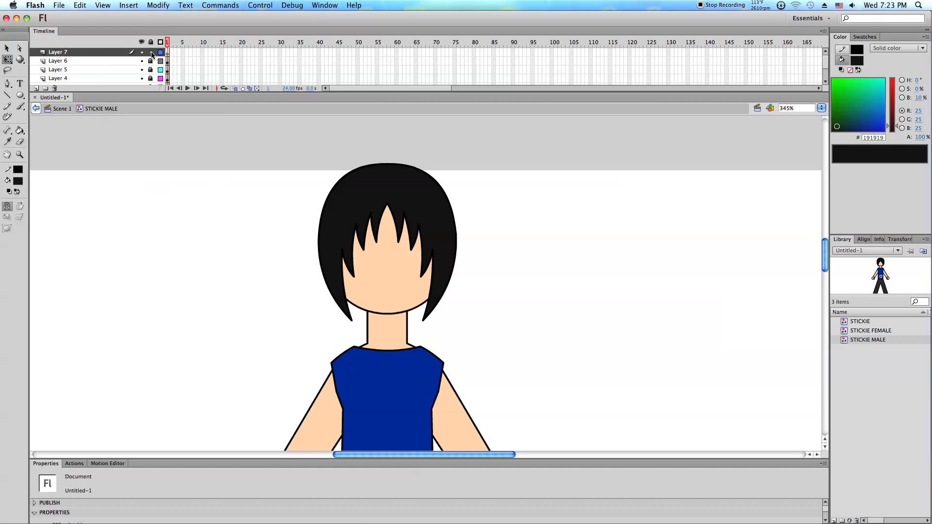
click(168, 61)
click(167, 54)
click(168, 60)
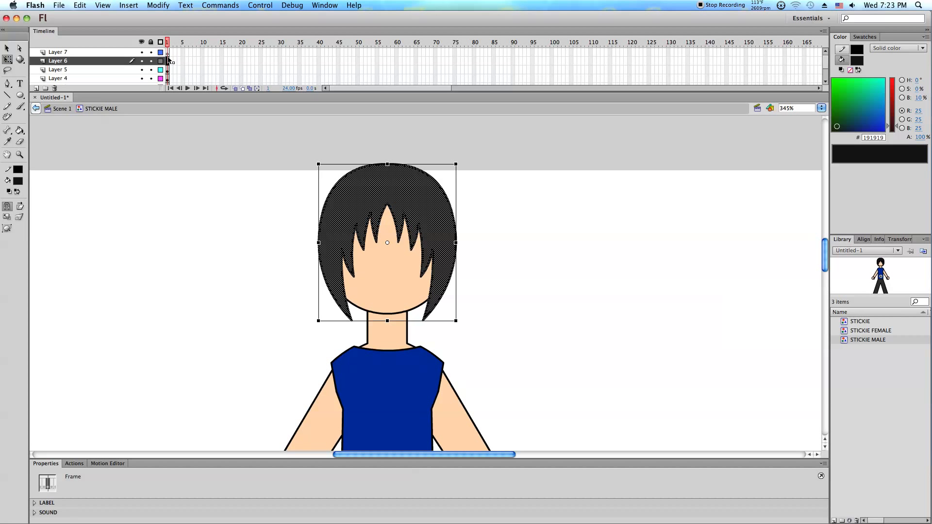
click(169, 53)
click(169, 60)
Lock every layer except Layer 6 and draw a small solid #191919 circle beside the head on the character's left-hand side in the view.
alt+click(151, 61)
click(20, 96)
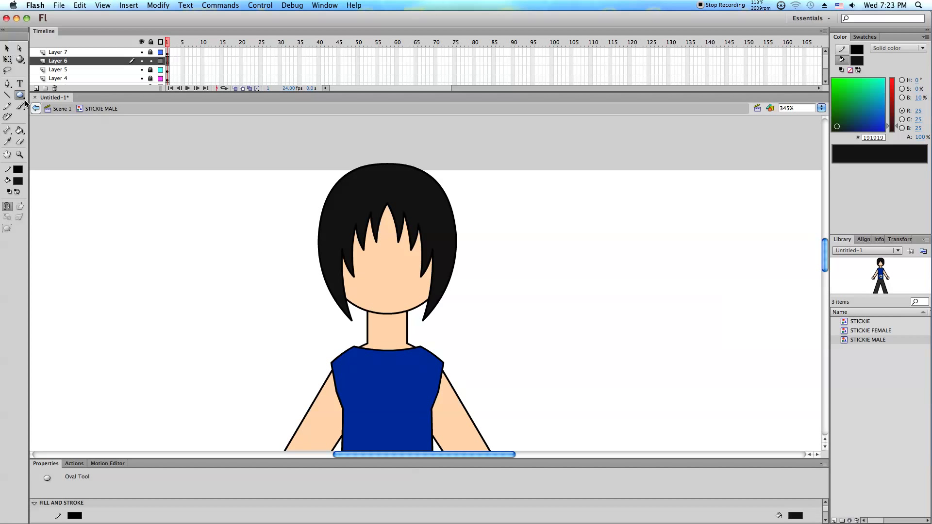
drag(198, 211, 234, 246)
Draw a vertical guide line from the crotch of the trousers and extend it up the body's centre into the lower face.
click(8, 96)
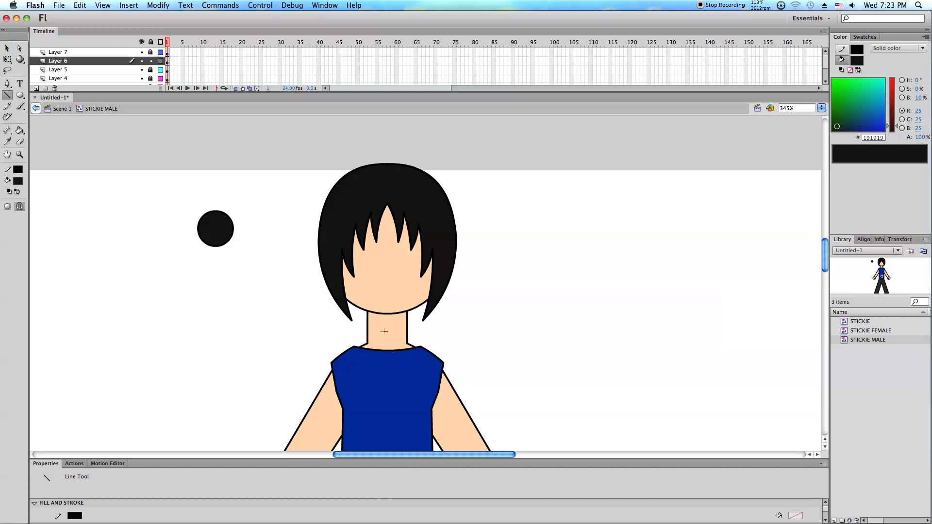
scroll(387, 270, down, 5)
drag(387, 270, 388, 388)
click(7, 48)
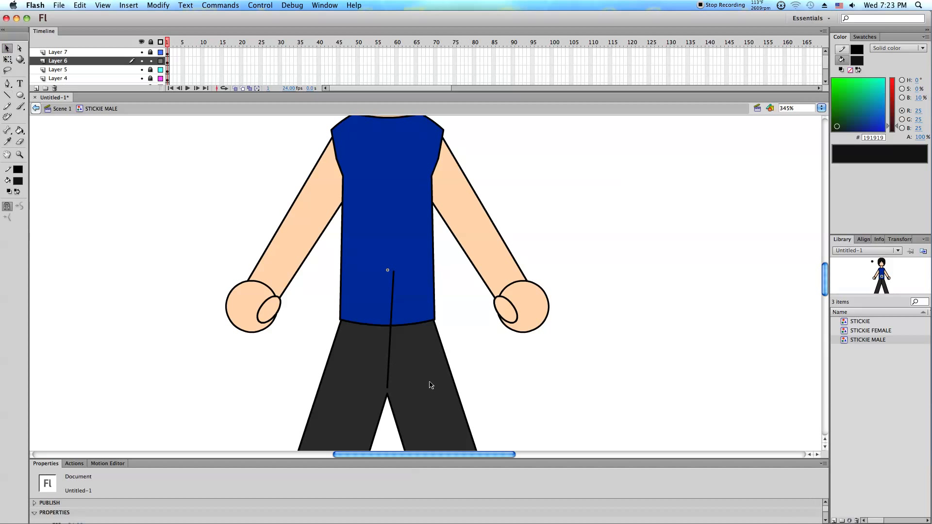
scroll(390, 395, up, 5)
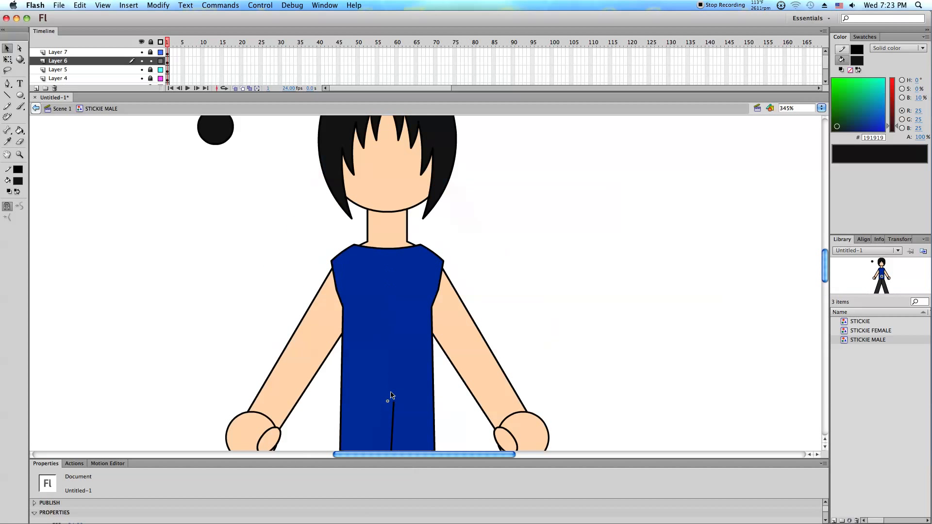
mouse_move(395, 406)
mouse_down()
mouse_move(389, 143)
mouse_move(395, 173)
mouse_up()
Trim the vertical line down to a short nose on the face and add a short horizontal mouth line below it.
key(Delete)
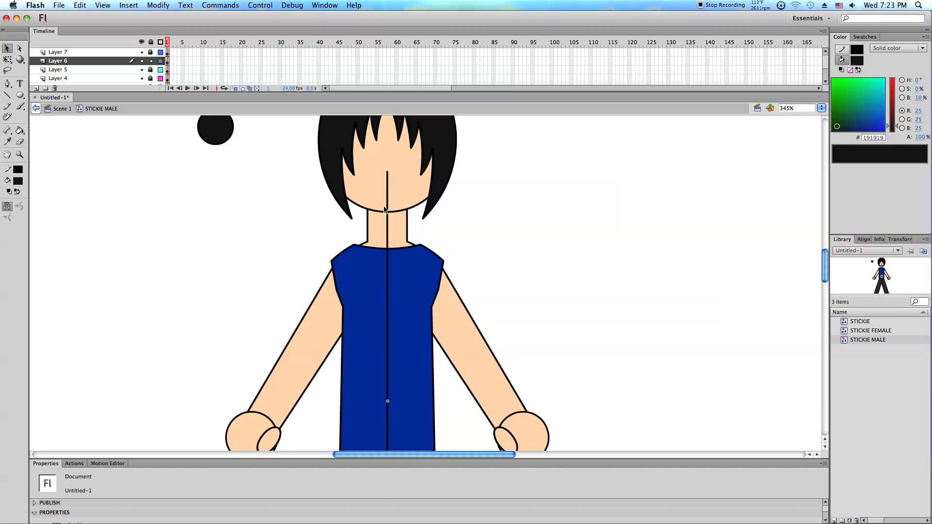
drag(391, 224, 391, 224)
key(Delete)
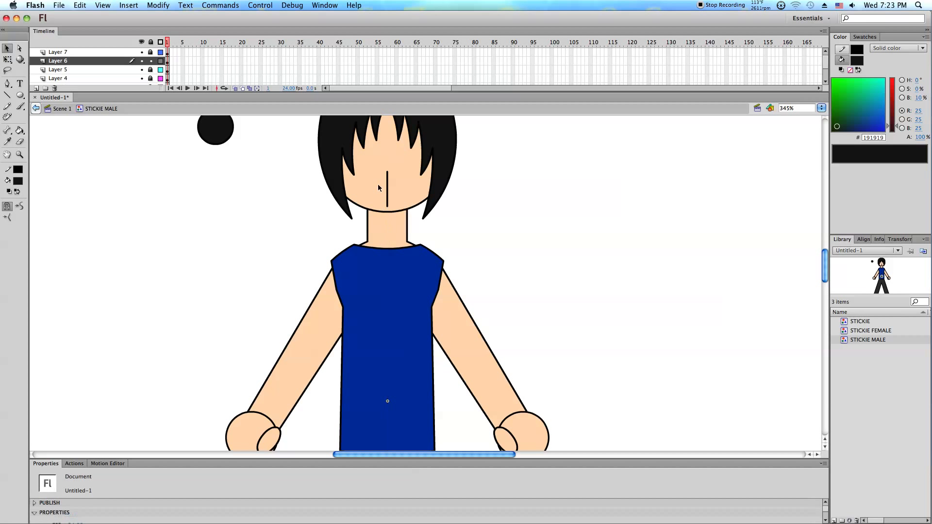
mouse_move(389, 191)
mouse_down()
mouse_move(395, 197)
mouse_move(379, 198)
mouse_up()
key(Delete)
drag(392, 186, 395, 185)
key(Delete)
scroll(394, 189, up, 3)
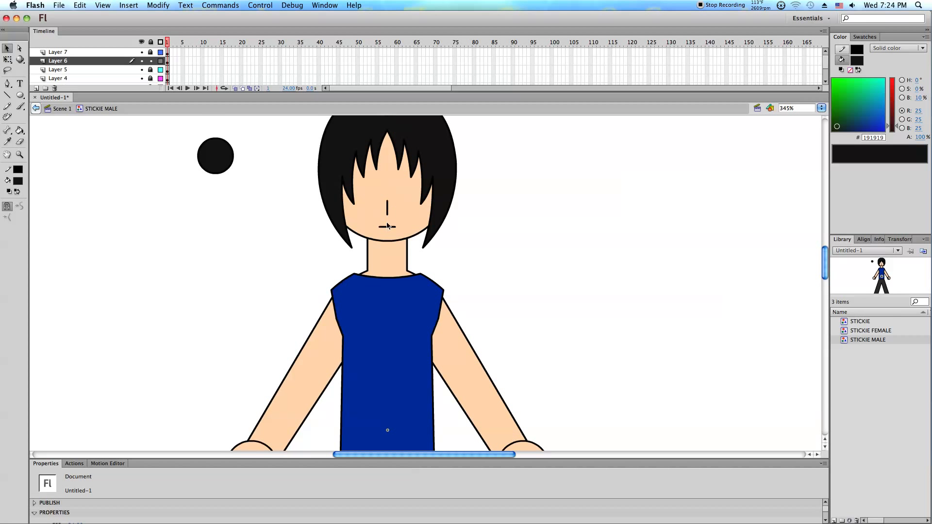
Select the solid circle beside the head and move it closer to the hair.
click(218, 160)
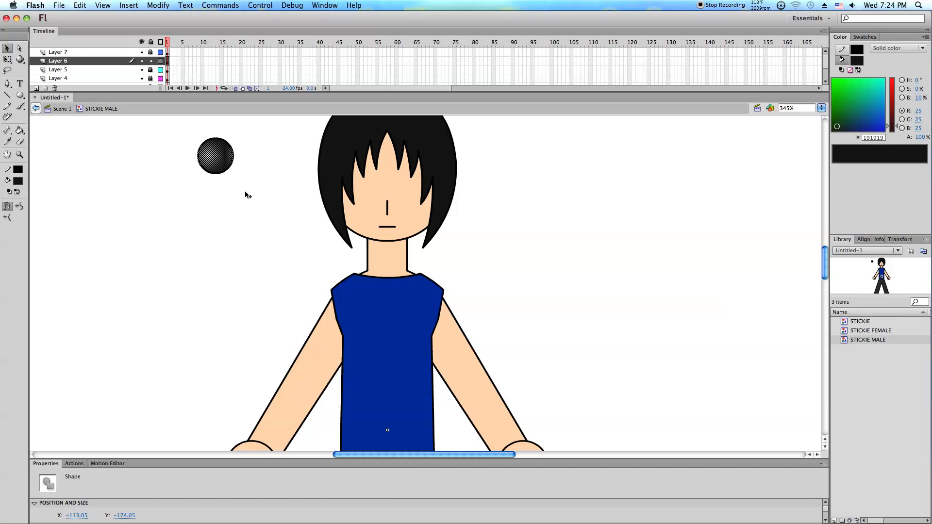
drag(217, 157, 252, 175)
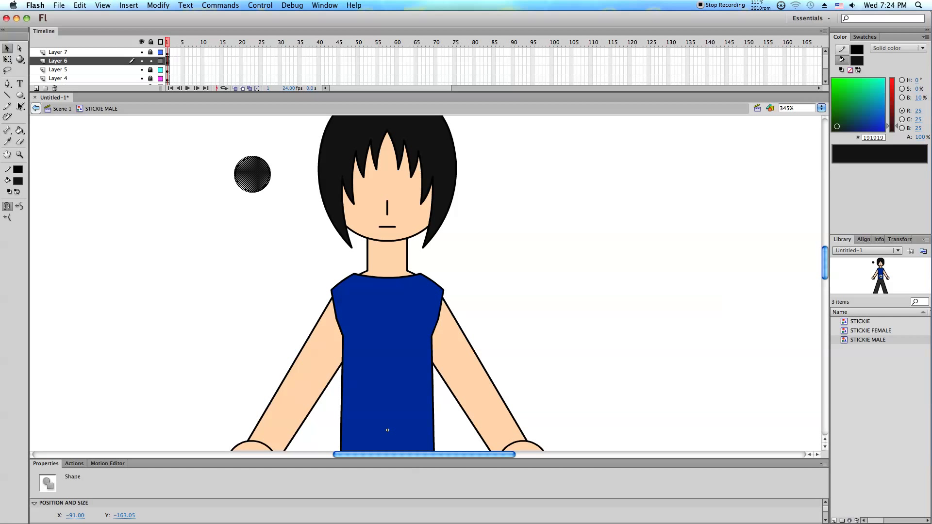
Fill the circle beside the head with white #FFFFFF and replace it with a copy placed farther from the head.
click(18, 180)
click(24, 233)
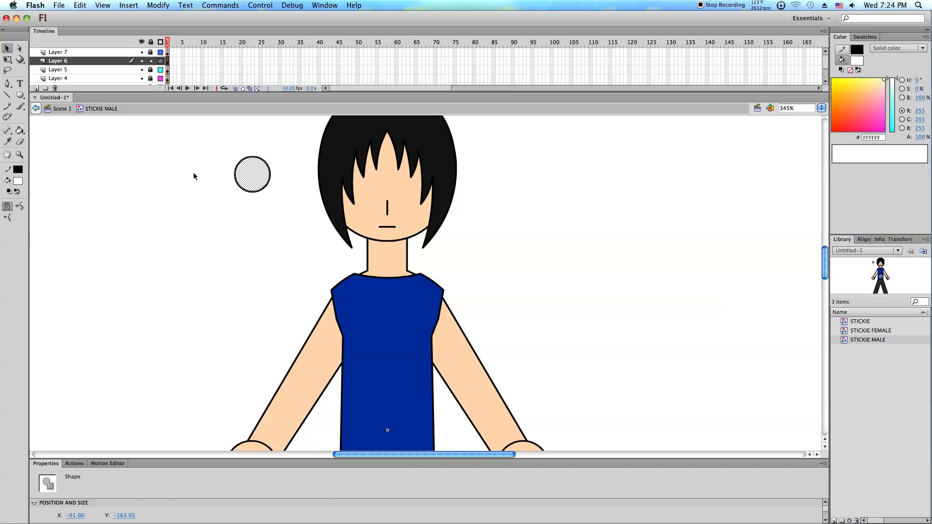
alt+drag(260, 178, 189, 177)
drag(217, 145, 289, 218)
key(Delete)
Paste a duplicate of the white circle in place and scale it down to a small concentric circle at its centre.
click(7, 60)
click(174, 163)
right_click(138, 134)
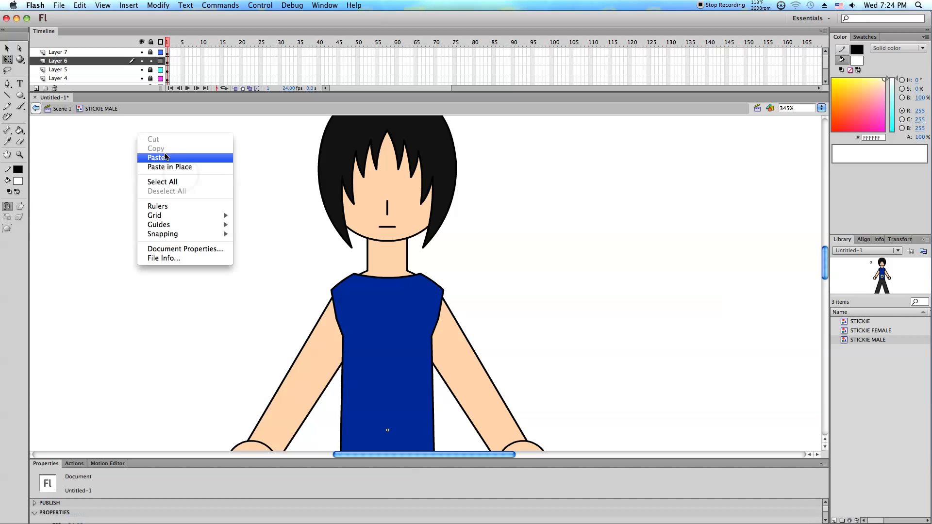
click(166, 166)
drag(167, 163, 172, 166)
click(125, 159)
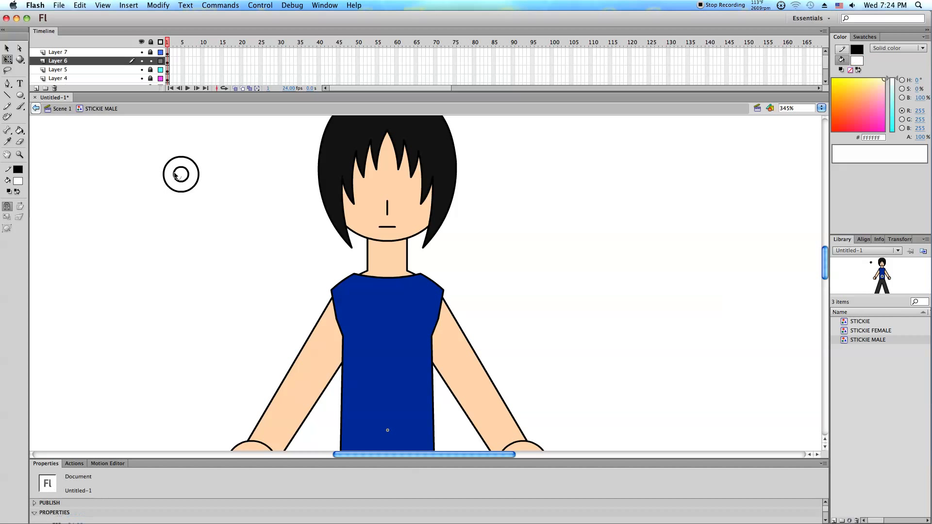
Fill the small inner circle with dark green #003300.
click(180, 178)
click(18, 181)
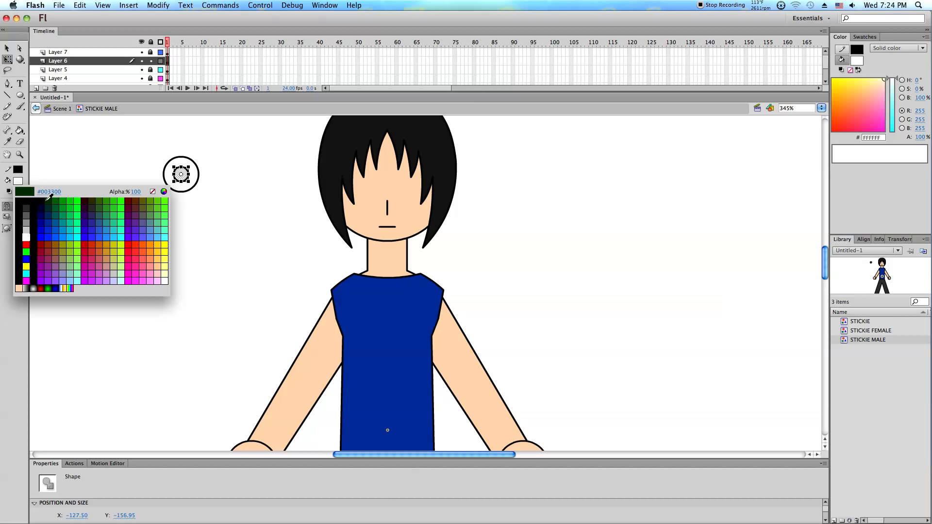
click(47, 200)
click(142, 162)
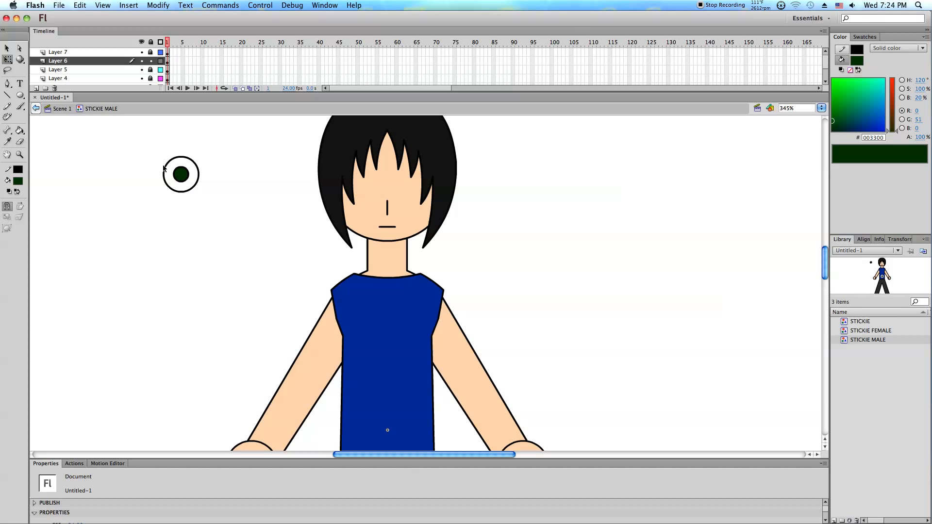
Add a mid-size concentric circle between the outer circle and the green inner circle by pasting a duplicate in place.
click(19, 155)
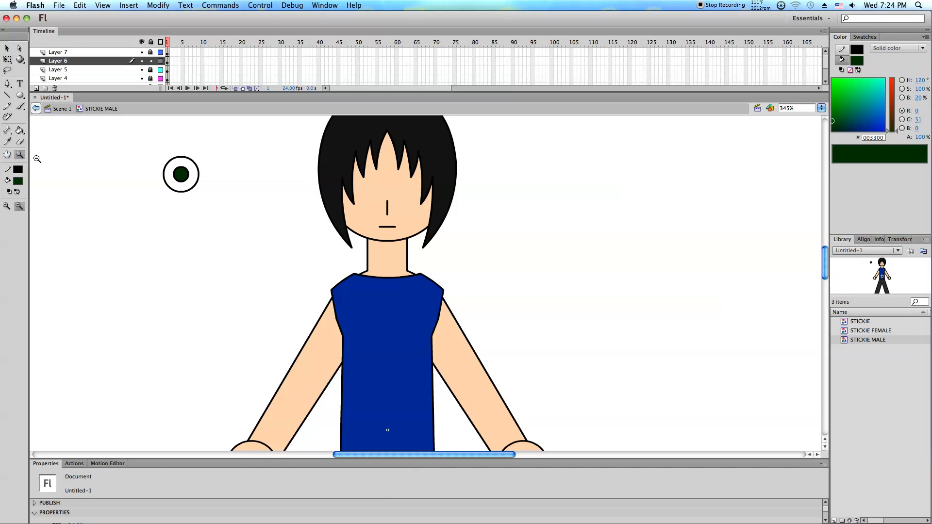
drag(168, 158, 237, 216)
key(q)
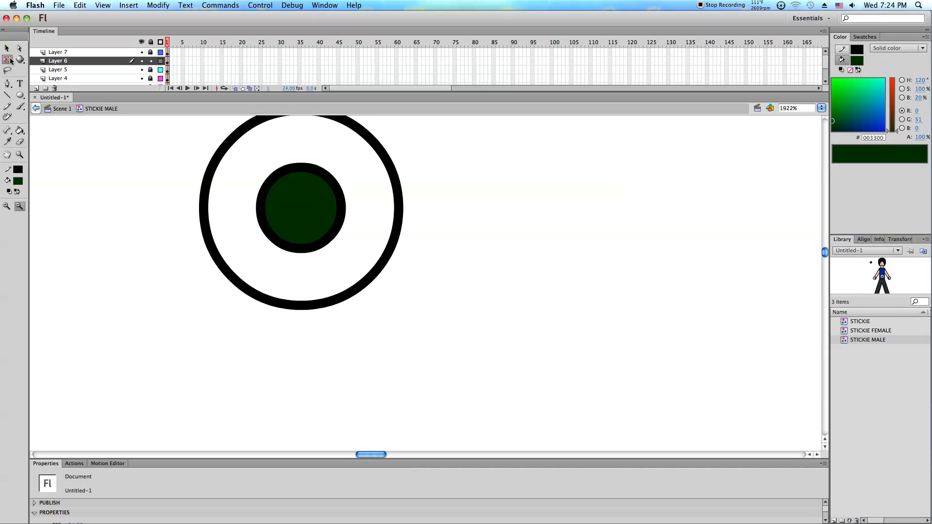
click(325, 180)
drag(347, 168, 372, 141)
key(super+z)
right_click(453, 150)
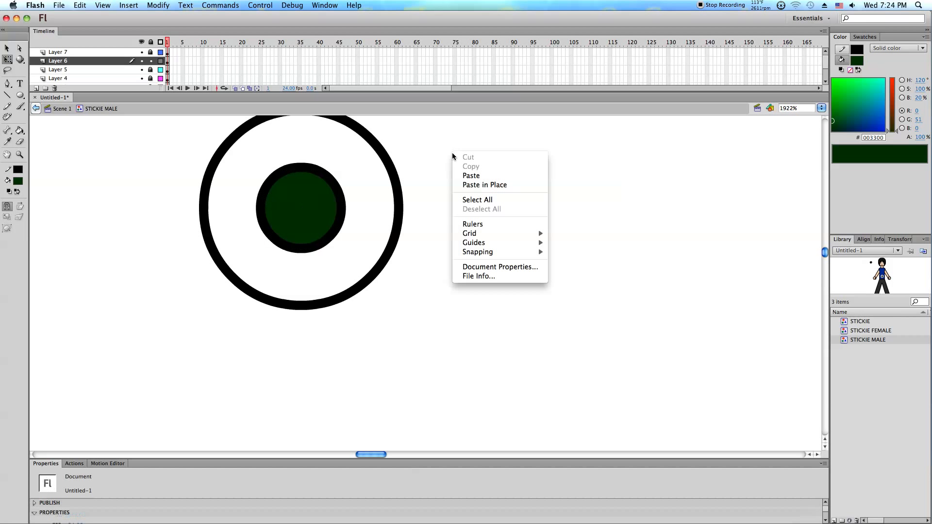
click(468, 187)
click(354, 192)
Shrink the green inner circle slightly about its centre to form the pupil.
click(311, 199)
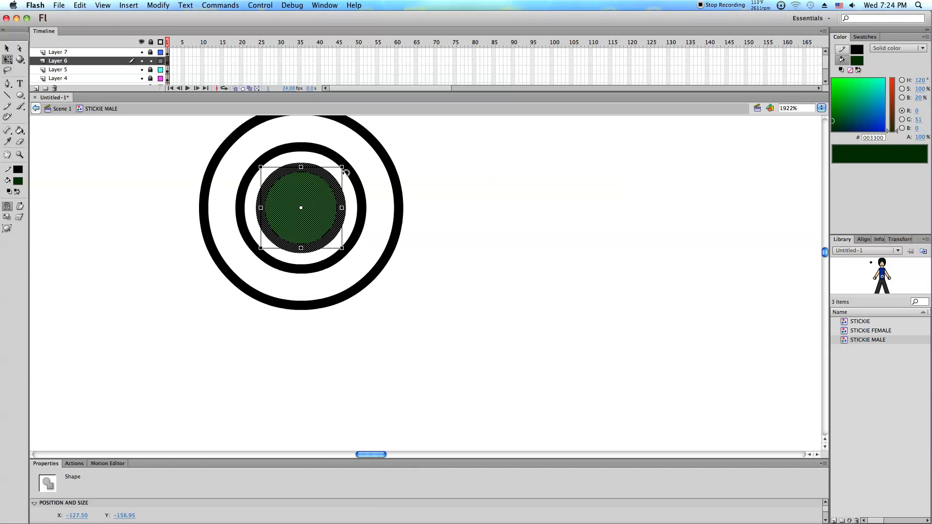
drag(342, 166, 338, 171)
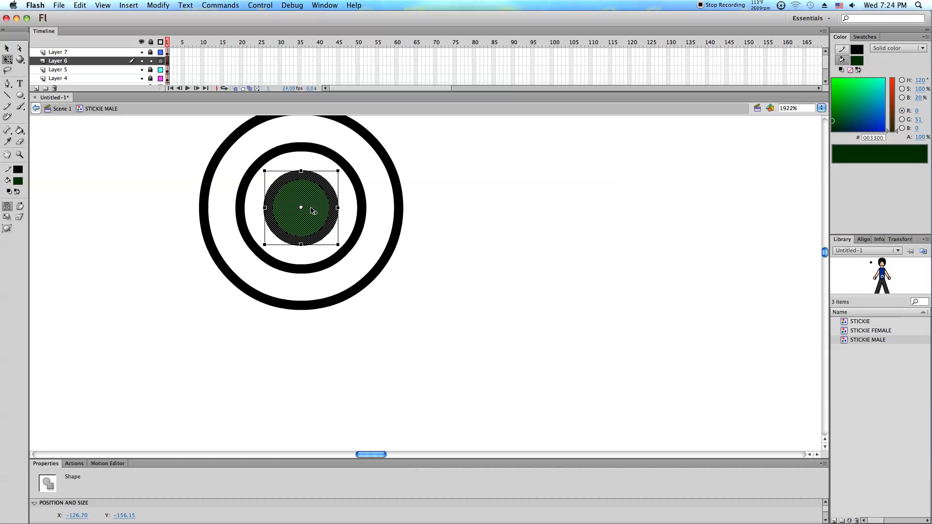
click(461, 310)
Fill the whole ring around the pupil, including the thin white gap, with dark green #003300.
key(k)
click(306, 159)
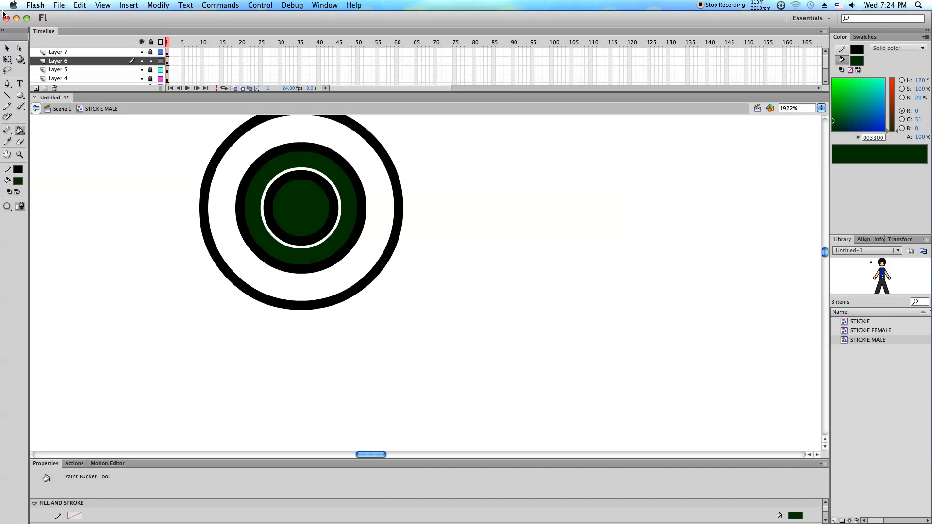
click(272, 171)
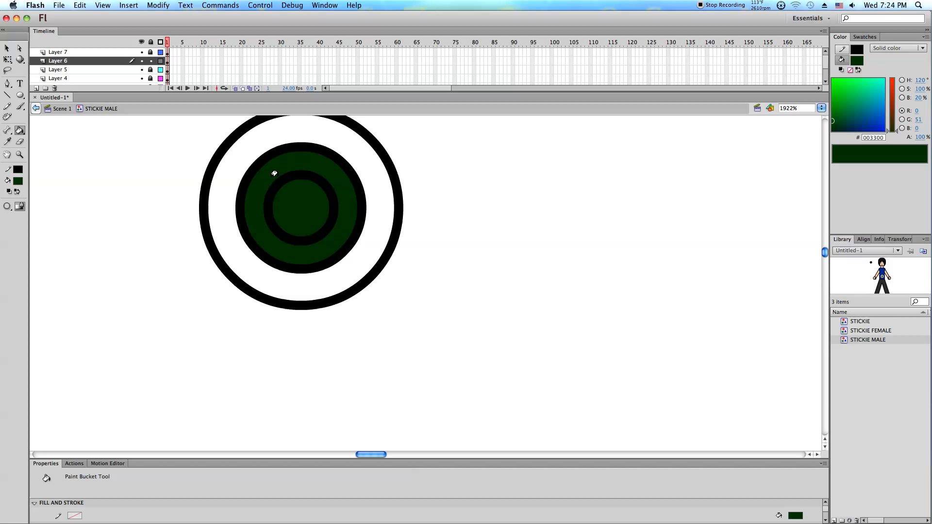
Fill the innermost pupil circle with black #000000.
click(8, 49)
click(286, 221)
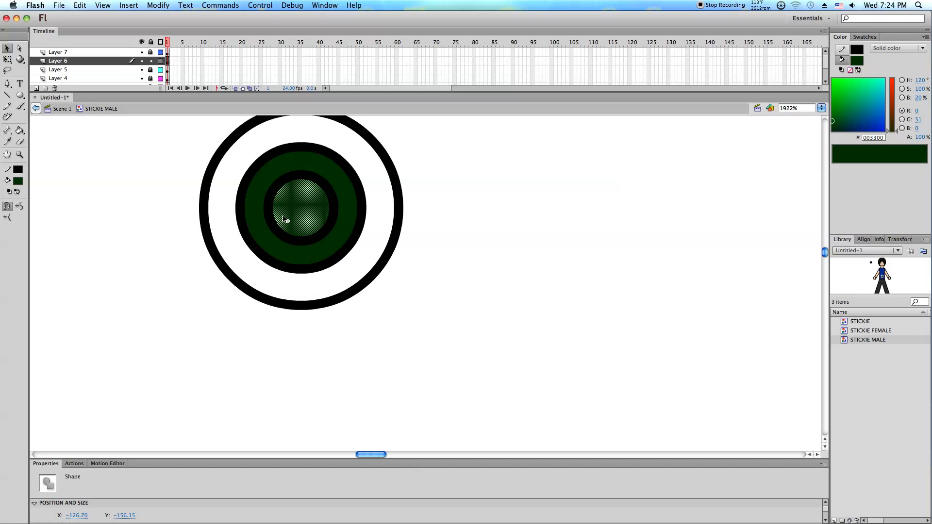
click(19, 182)
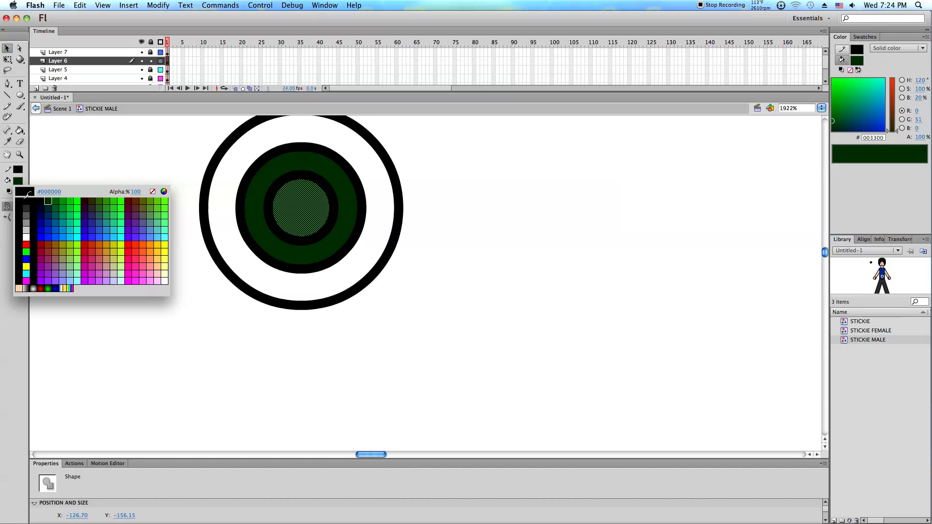
click(26, 194)
click(170, 249)
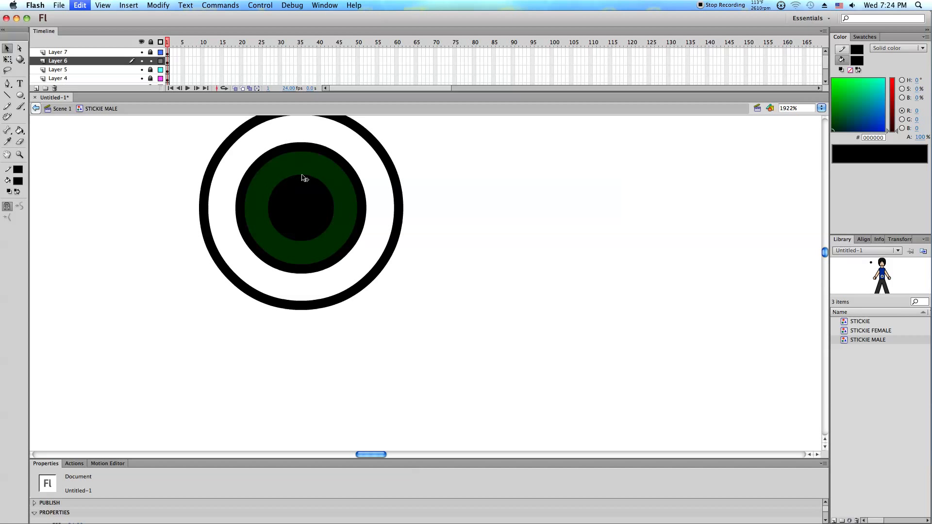
Try to replace the black pupil with the sampled iris green #003300 and undo the change.
click(291, 204)
key(i)
click(305, 164)
right_click(161, 220)
click(105, 221)
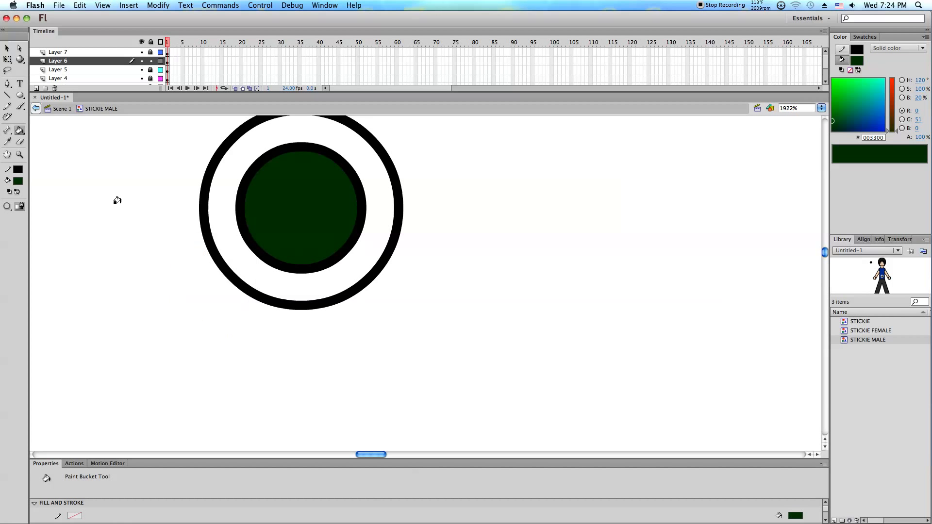
scroll(119, 199, up, 3)
key(super+z)
key(super+z)
click(19, 155)
key(super+z)
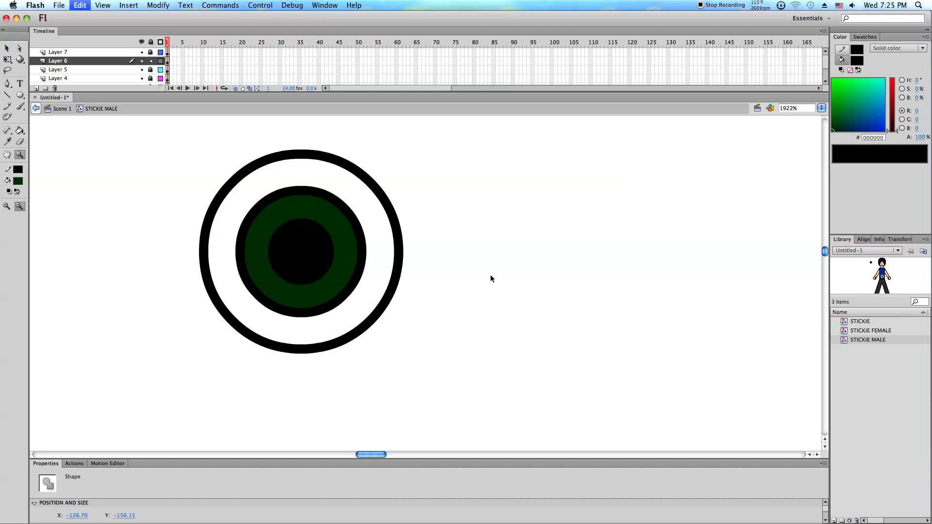
Select the complete eye and move it onto the face beside the nose, partly under the hair strand.
click(560, 281)
click(560, 281)
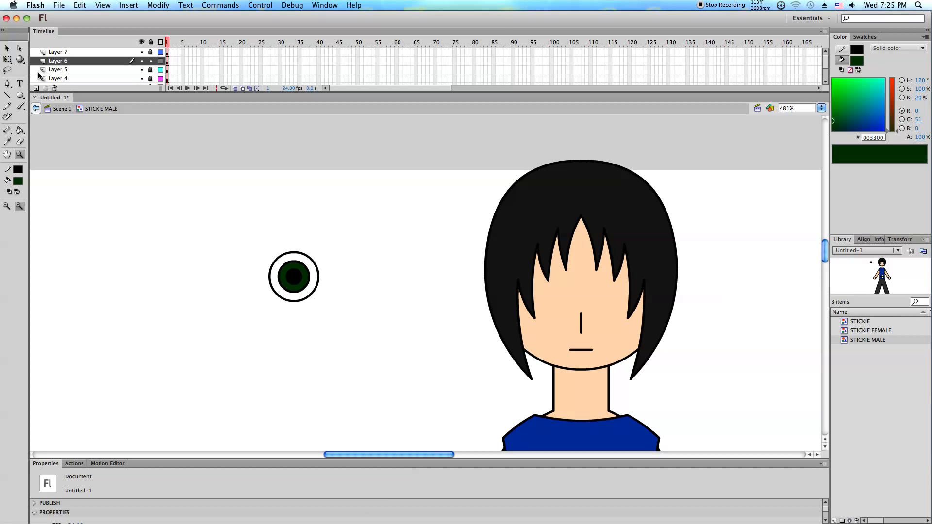
click(6, 60)
drag(187, 171, 386, 358)
drag(305, 297, 544, 321)
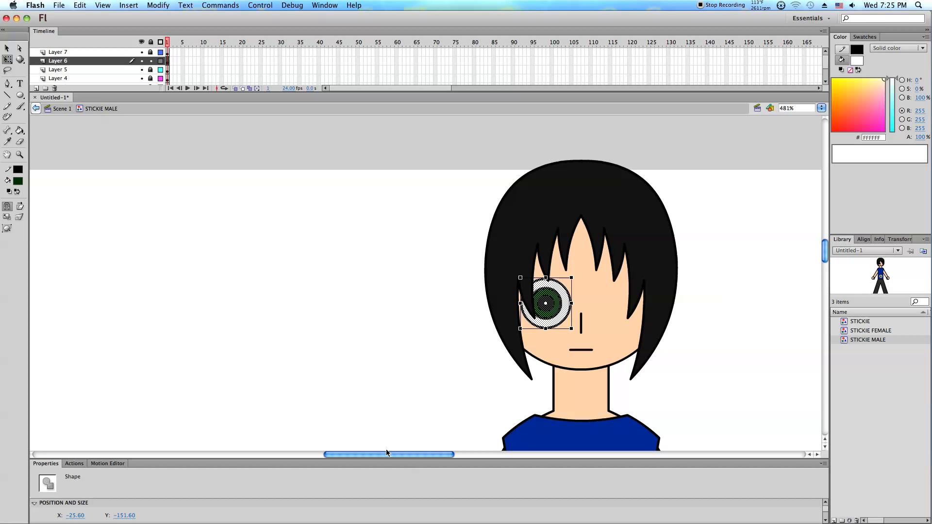
Scale the eye down slightly and nudge it up and a little toward the hair strand beside it.
drag(387, 454, 399, 453)
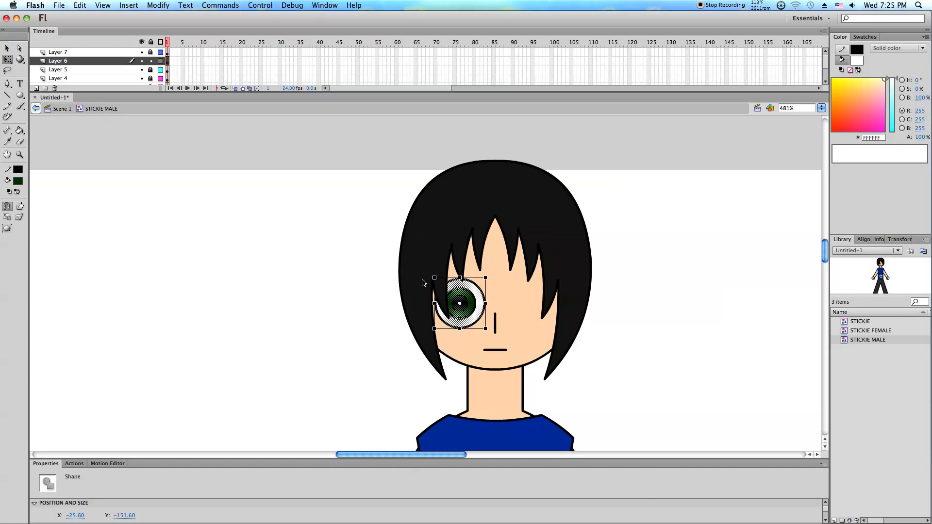
drag(435, 278, 467, 303)
key(Up)
key(Up)
key(Up)
key(Up)
key(Left)
key(Left)
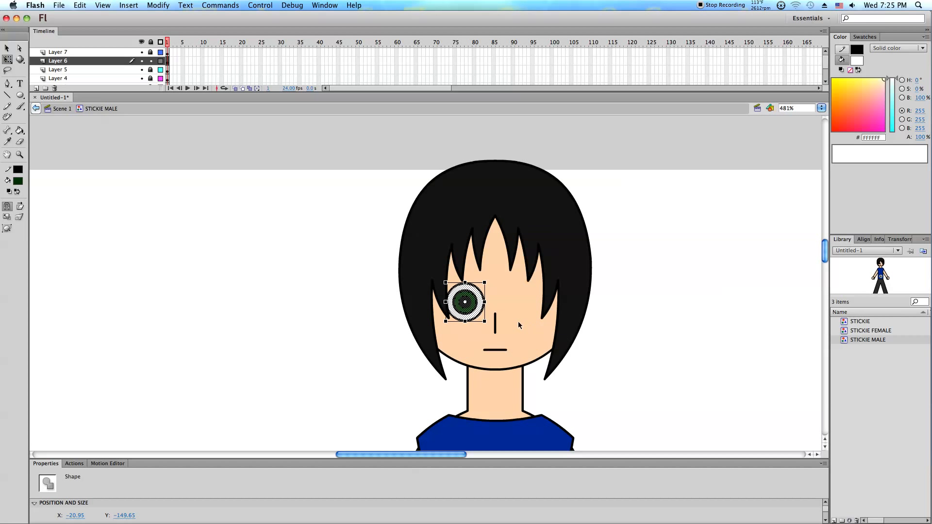
click(655, 317)
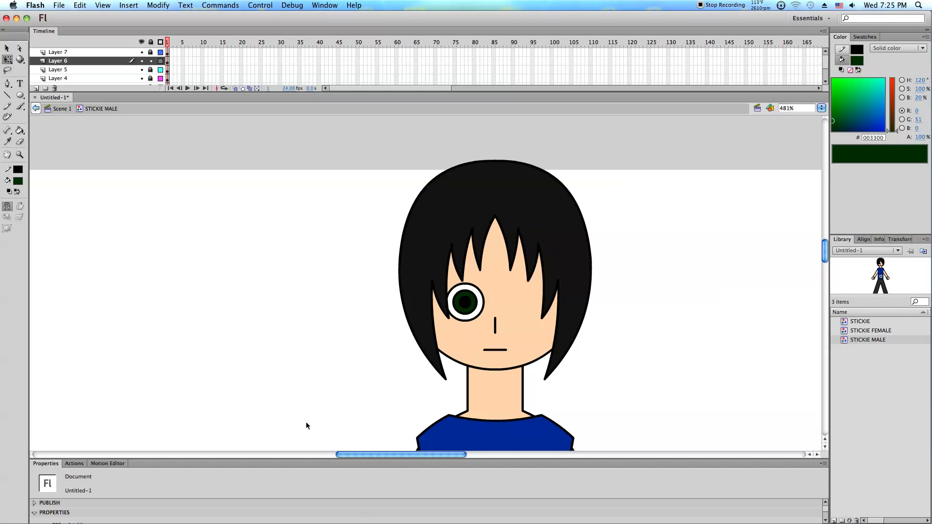
drag(401, 455, 410, 455)
double_click(455, 303)
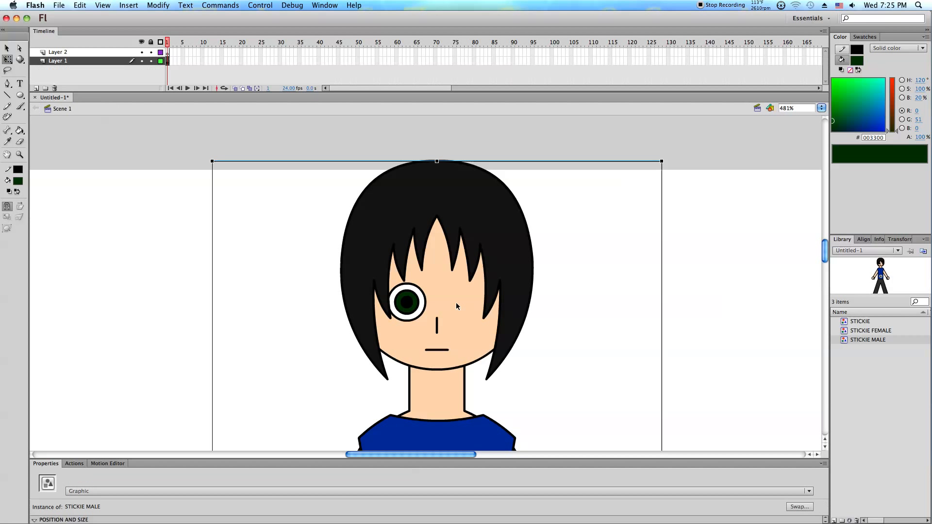
double_click(406, 240)
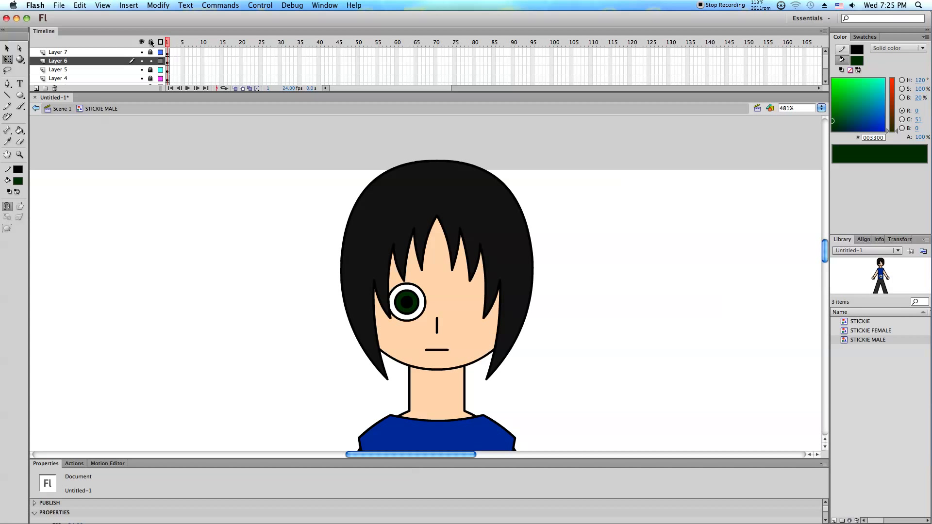
click(461, 316)
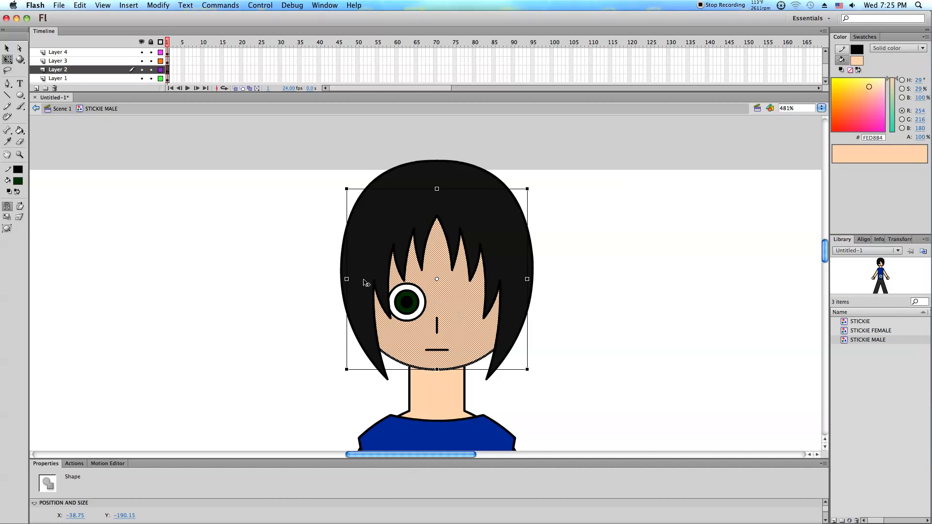
click(233, 283)
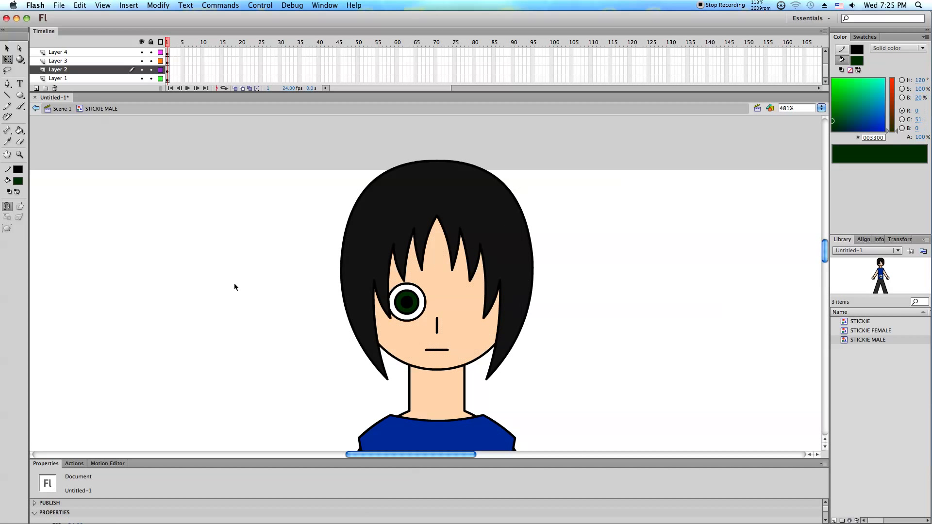
scroll(237, 286, down, 2)
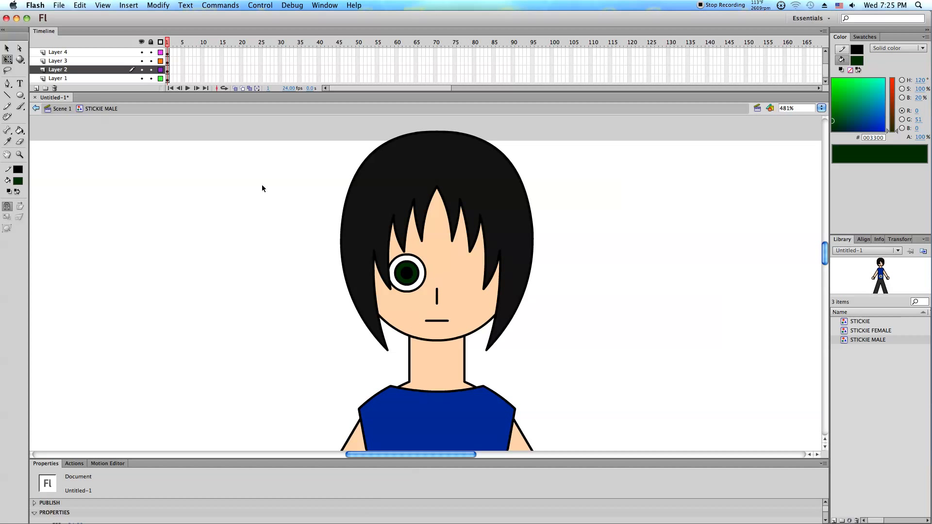
click(401, 283)
click(226, 198)
click(150, 55)
Select the whole eye on Layer 6 and nudge it slightly outward, away from the nose.
drag(268, 186, 432, 307)
key(Left)
key(Left)
key(Left)
key(Left)
key(Left)
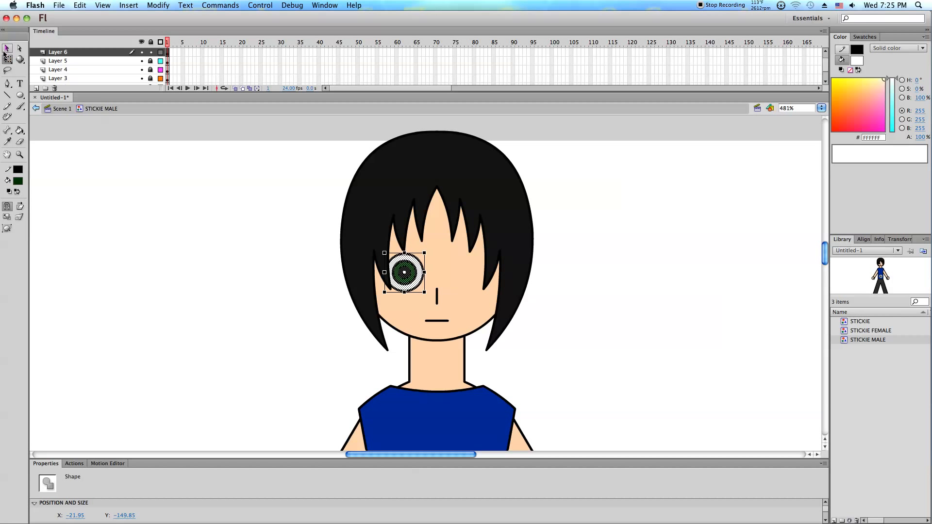
Draw a short line in the empty area beside the head, bend it into a shallow upward arc and place it across the eye.
click(6, 95)
drag(220, 229, 195, 226)
click(9, 49)
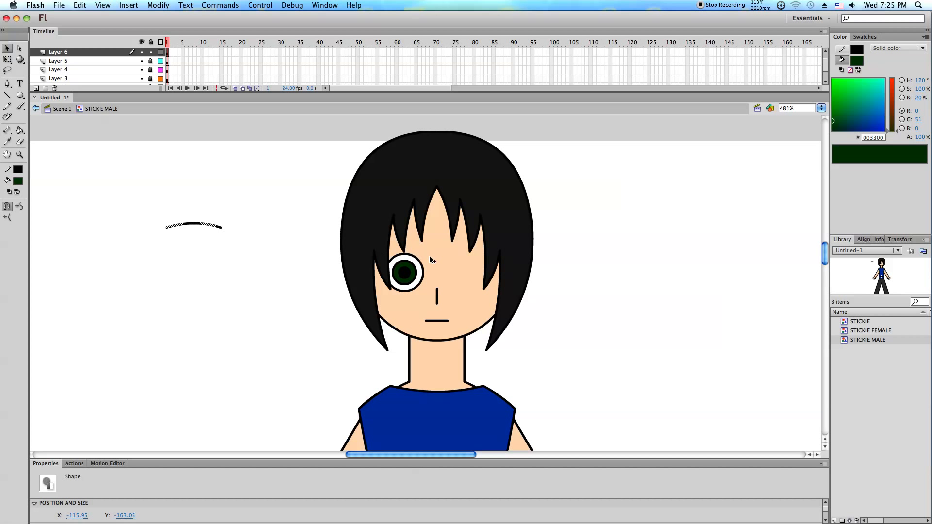
drag(199, 226, 413, 267)
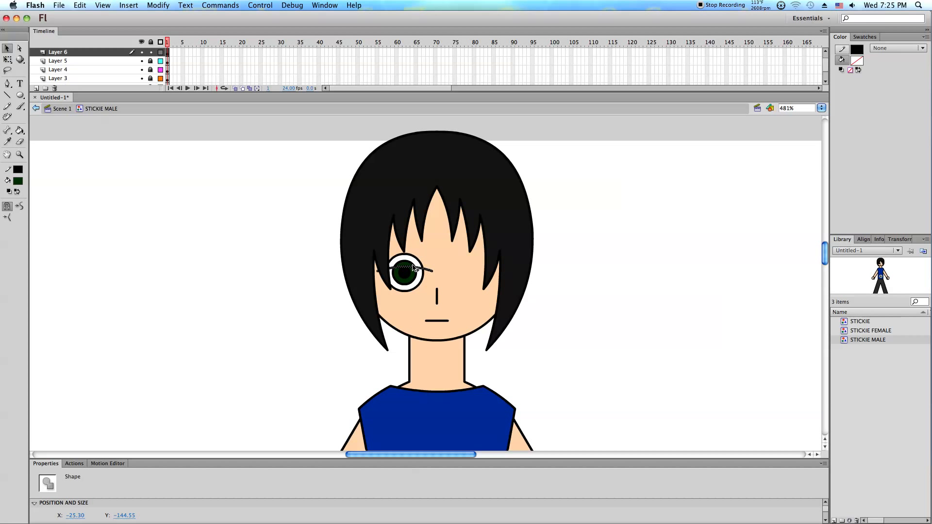
Make the eyelid arc slightly narrower and stretch it upward so it crosses the upper part of the iris.
click(20, 154)
drag(313, 235, 585, 338)
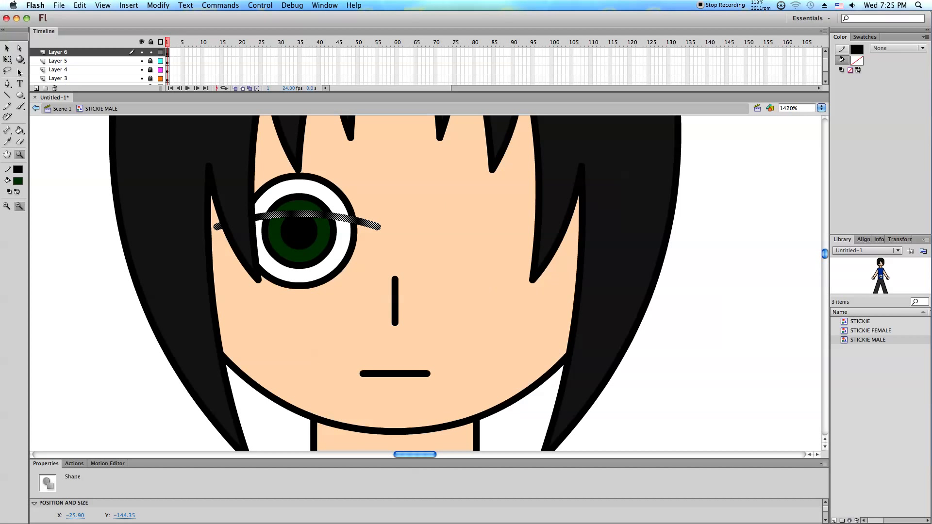
click(7, 60)
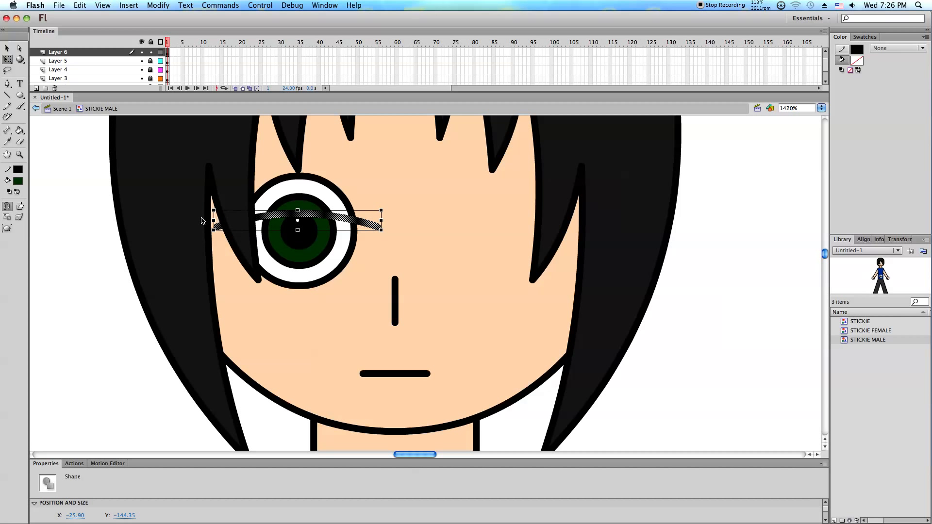
drag(213, 221, 224, 222)
drag(297, 210, 297, 188)
click(83, 216)
Delete the parts of the iris, eye white and outlines that lie above the eyelid arc.
click(297, 187)
key(Delete)
click(299, 191)
key(Delete)
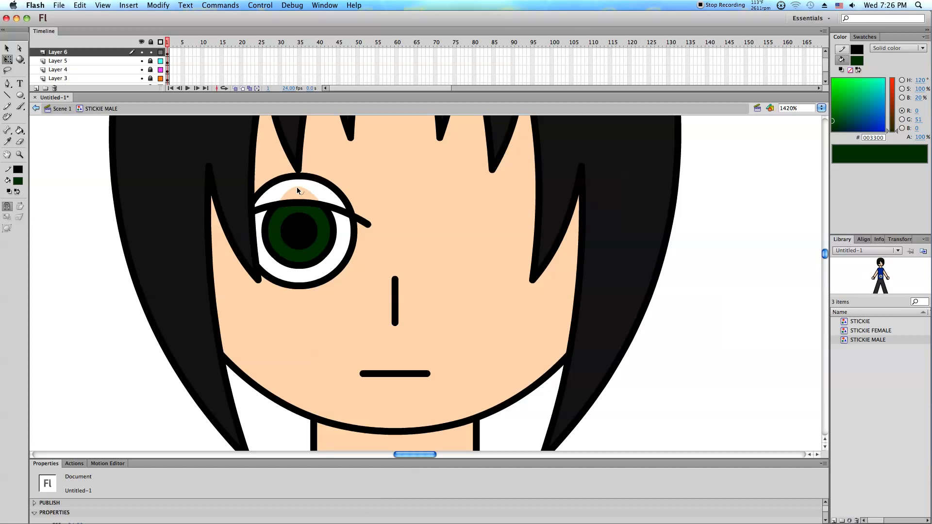
click(299, 181)
key(Delete)
click(299, 177)
key(Delete)
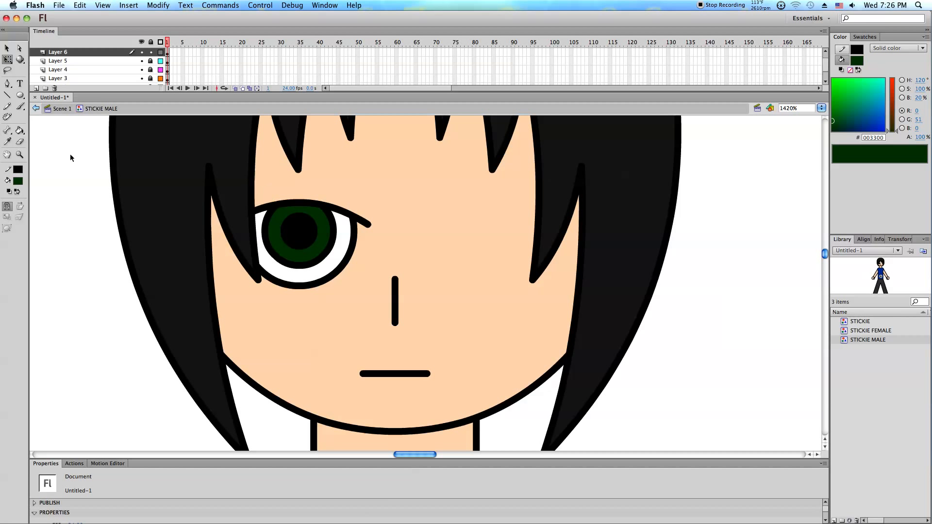
Select the complete eye with its eyelid and nudge it slightly further toward the outer side of the face.
click(20, 155)
alt+click(517, 306)
alt+click(455, 308)
drag(260, 177, 572, 374)
click(9, 58)
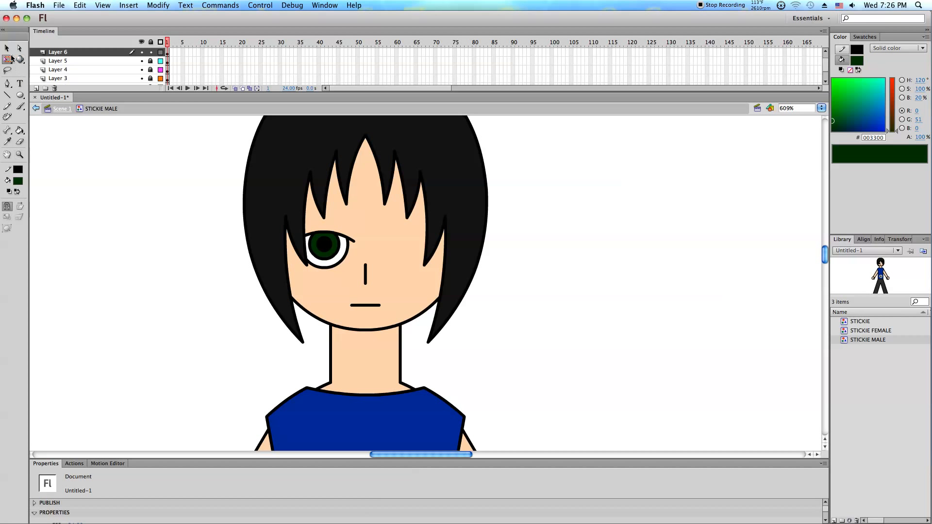
drag(175, 171, 364, 287)
key(Left)
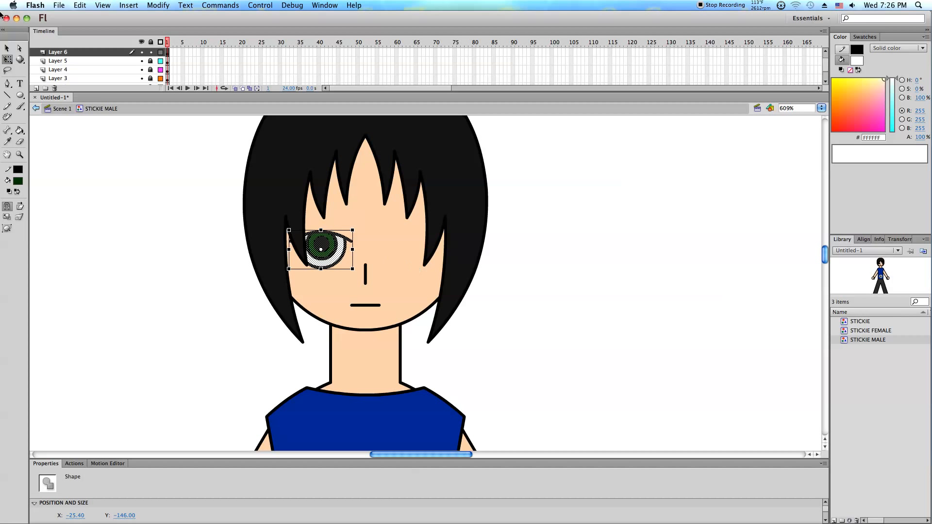
Draw a short black line above the eye and bend it into a shallow upward arc as an eyebrow.
click(8, 95)
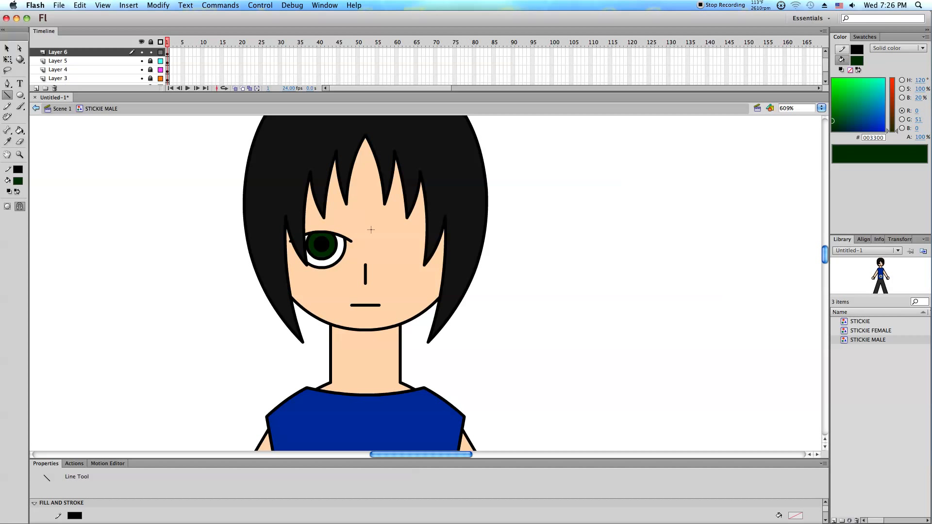
drag(356, 220, 317, 223)
click(8, 48)
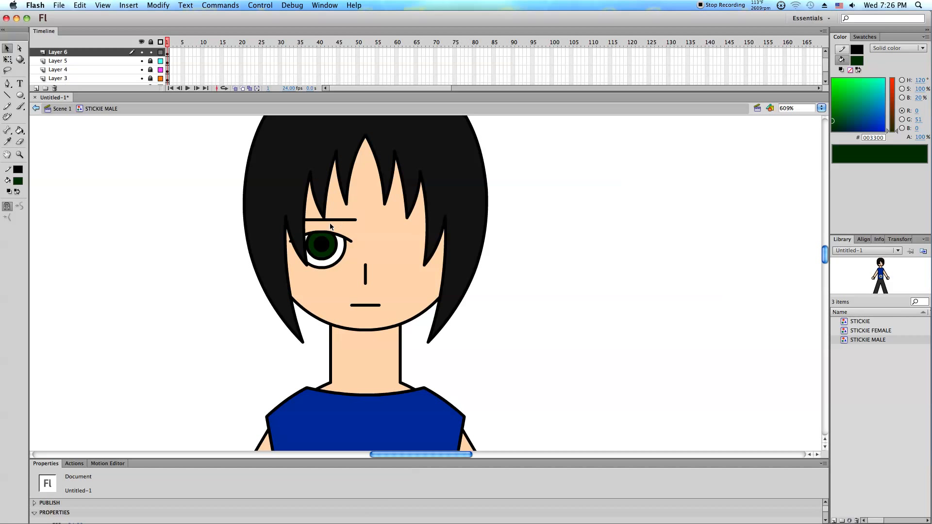
drag(329, 209, 329, 210)
Copy the eye and eyebrow, paste them in place, mirror the copy and position it on the opposite side of the face.
drag(197, 184, 455, 297)
key(super+x)
key(super+z)
right_click(558, 209)
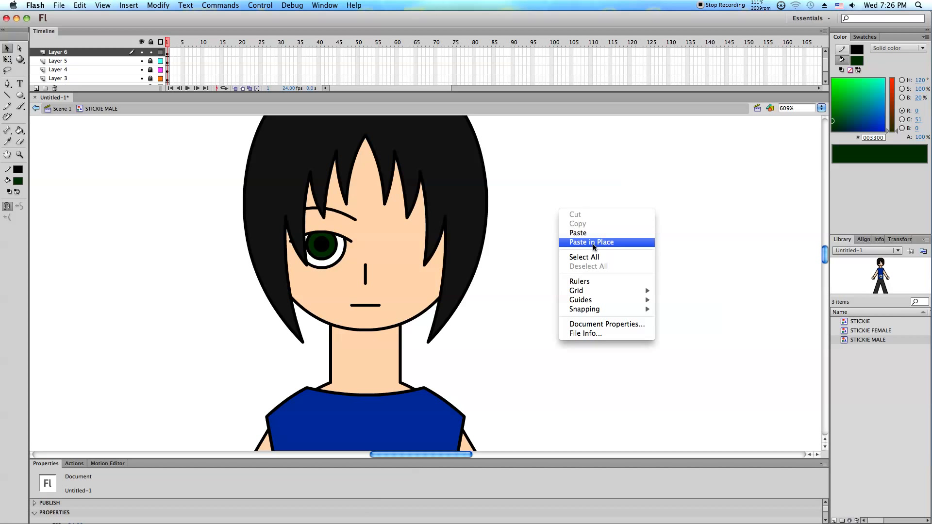
click(593, 242)
key(super+b)
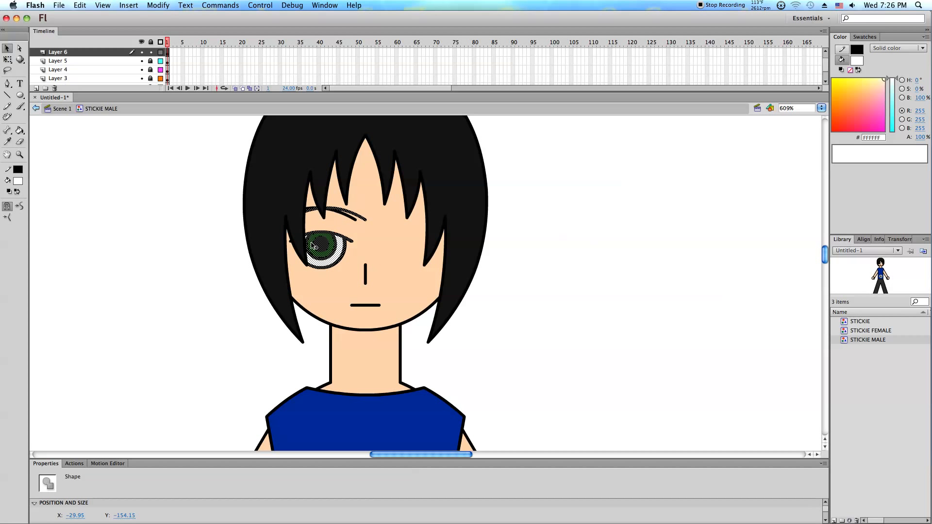
drag(334, 260, 373, 268)
click(370, 268)
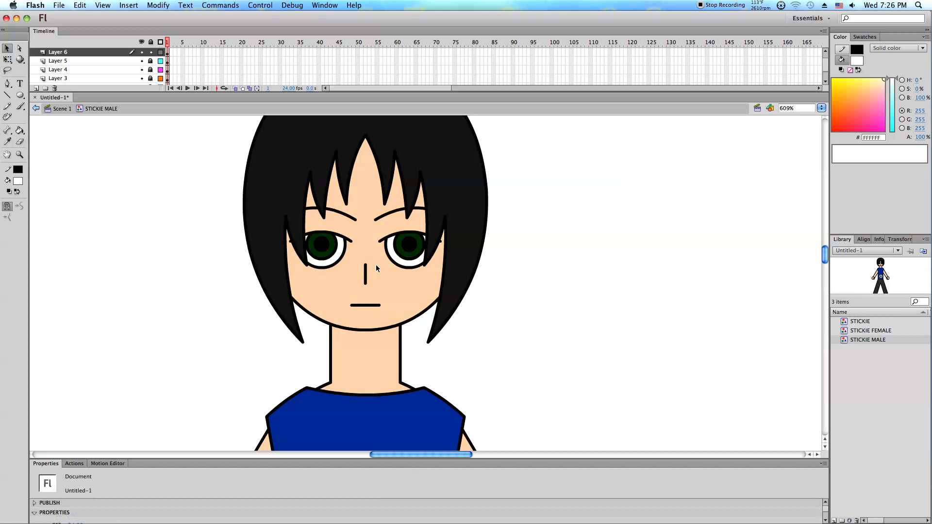
Nudge each eye together with its eyebrow slightly outward, away from the nose.
drag(359, 190, 235, 280)
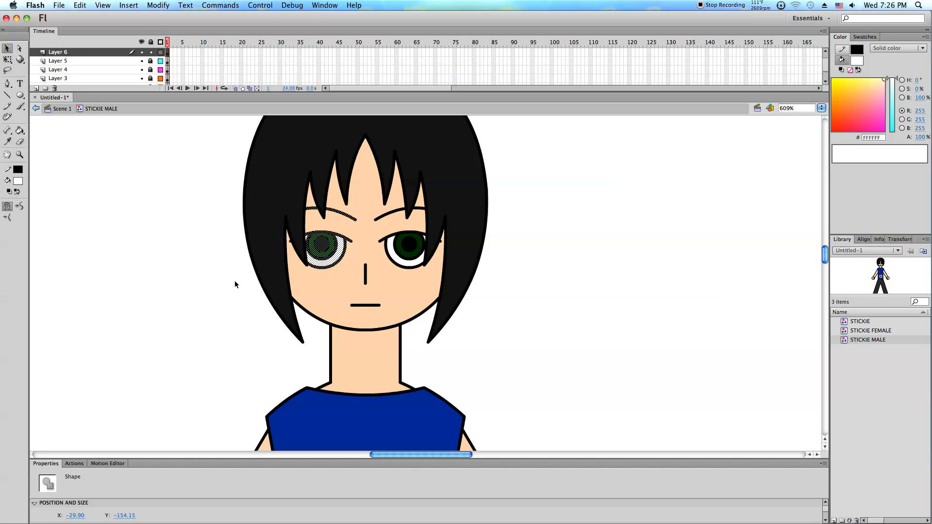
click(367, 191)
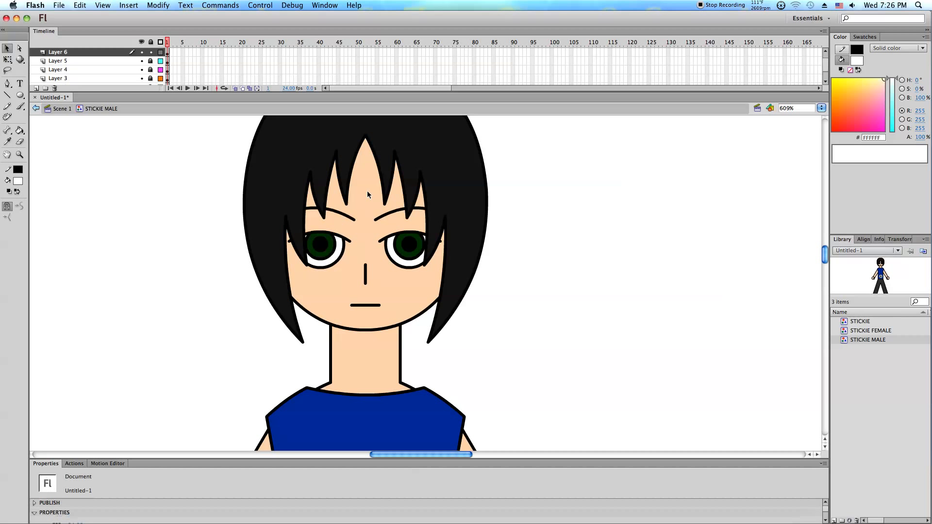
drag(372, 282, 580, 129)
key(Right)
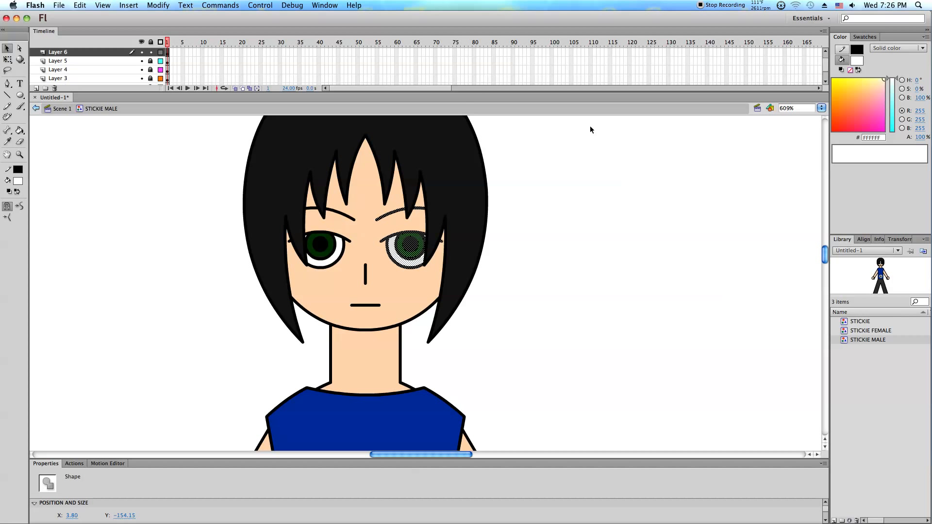
click(589, 129)
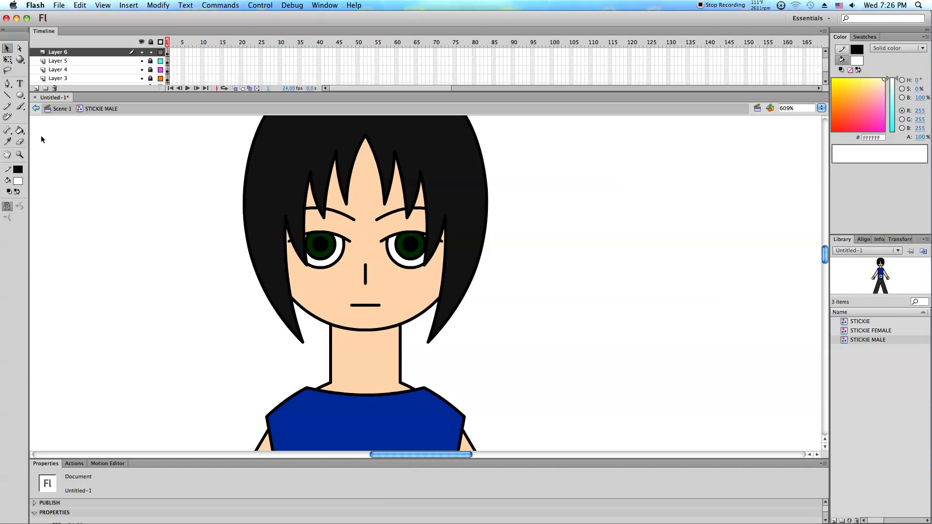
Examine the whole male figure from hair to legs to judge how the finished face looks.
click(19, 154)
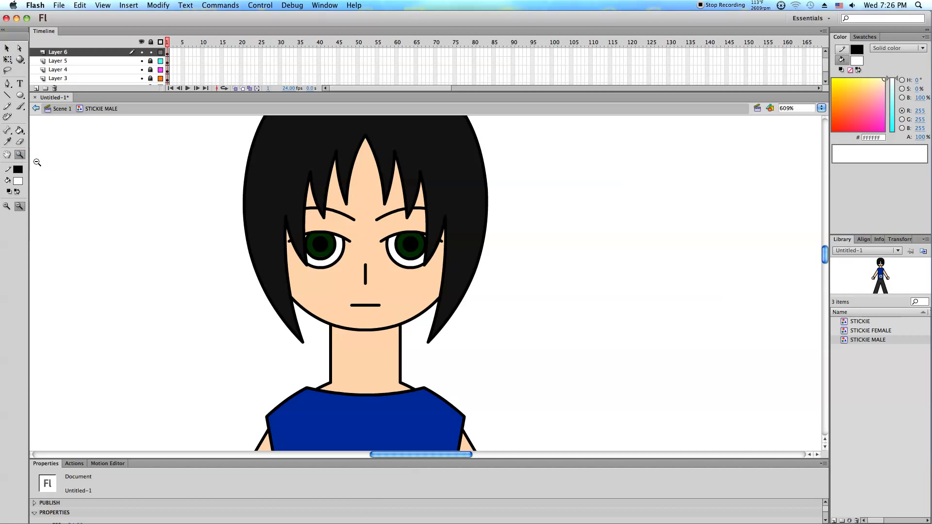
click(518, 324)
click(391, 318)
scroll(385, 316, down, 2)
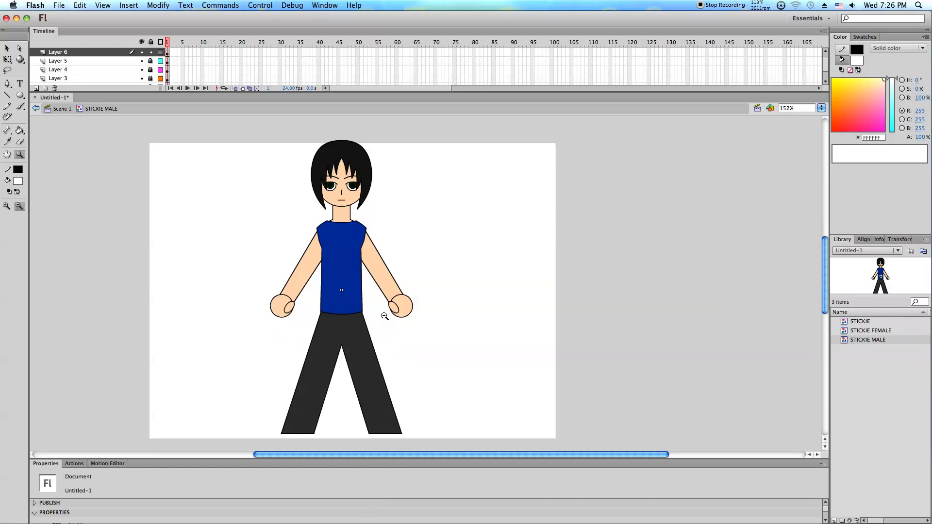
drag(238, 134, 453, 370)
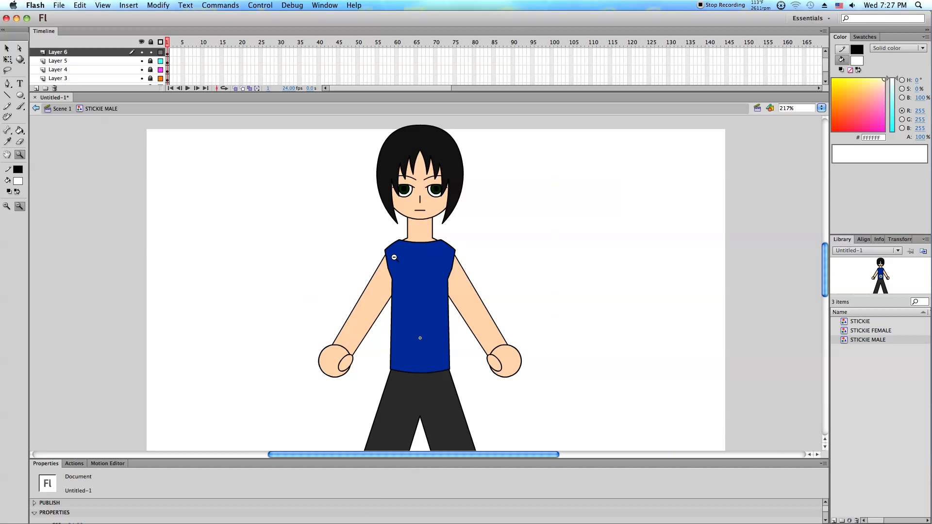
scroll(395, 256, down, 5)
scroll(394, 257, up, 3)
scroll(394, 257, up, 4)
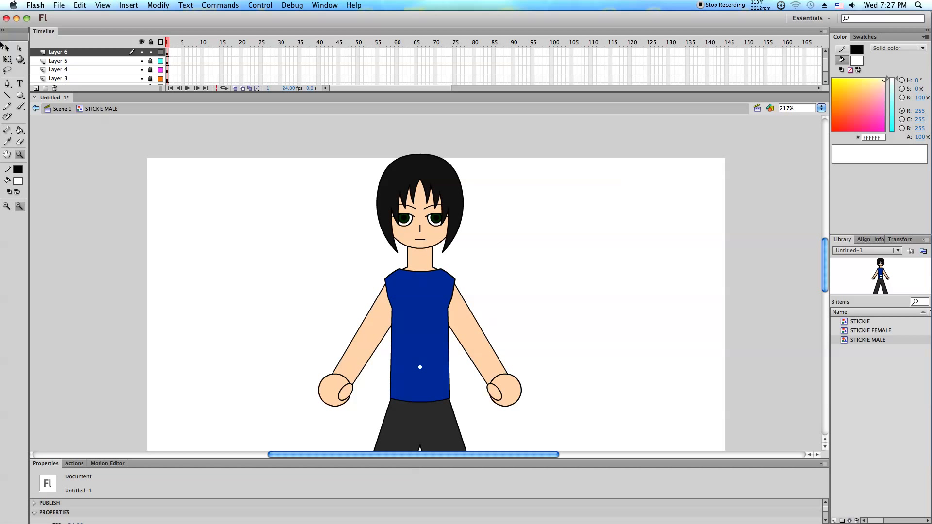
In Scene 1, move the STICKIE MALE figure toward the stage's left side and delete the STICKIE FEMALE symbol from the library.
click(9, 60)
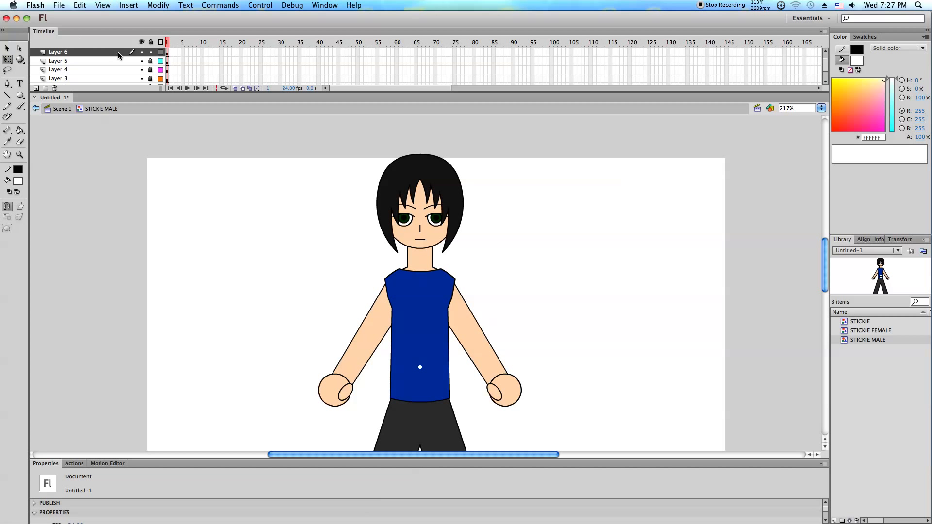
double_click(226, 239)
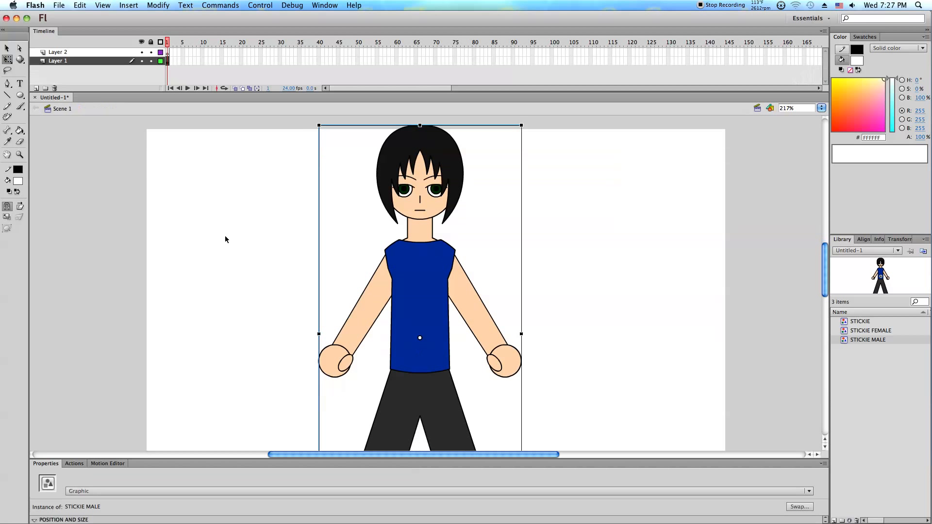
click(888, 330)
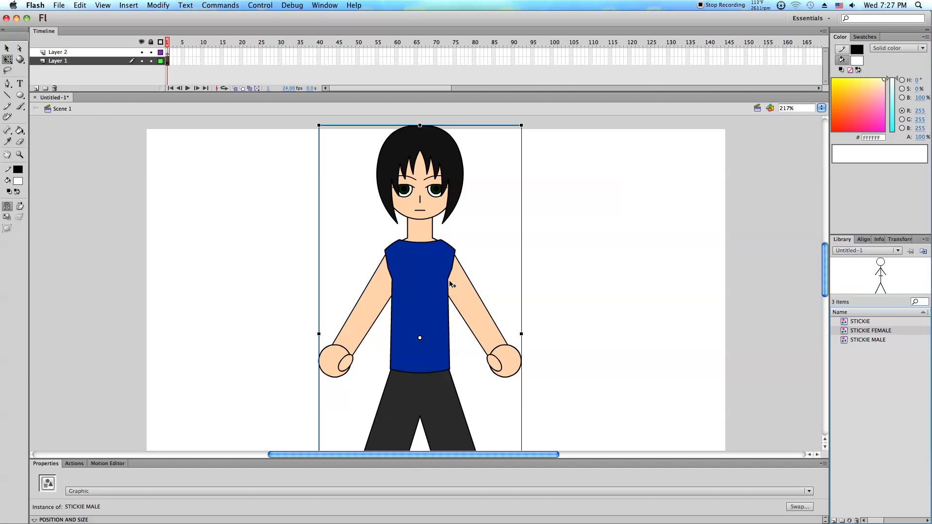
drag(433, 281, 290, 280)
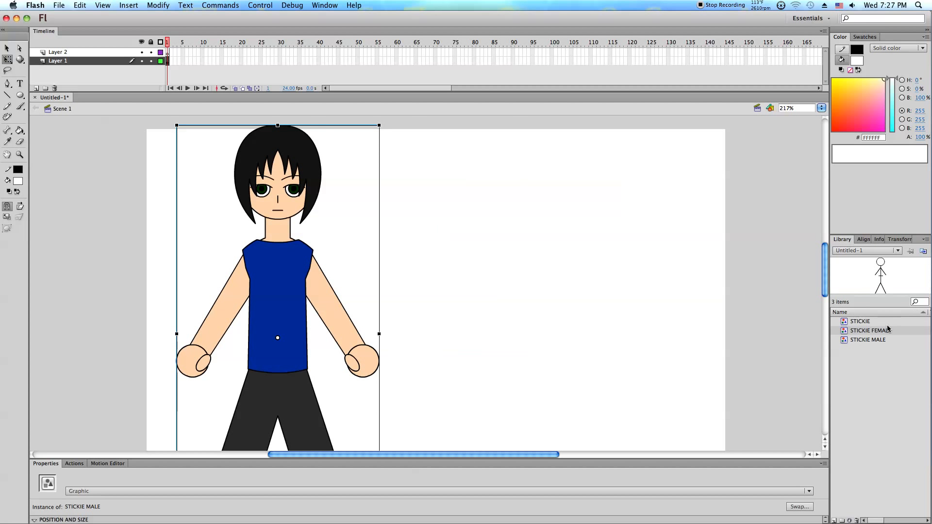
click(857, 520)
Place a copy of the male figure to the right of the original, leaving a small gap between their hands.
drag(264, 319, 464, 320)
drag(443, 456, 477, 454)
drag(382, 323, 398, 322)
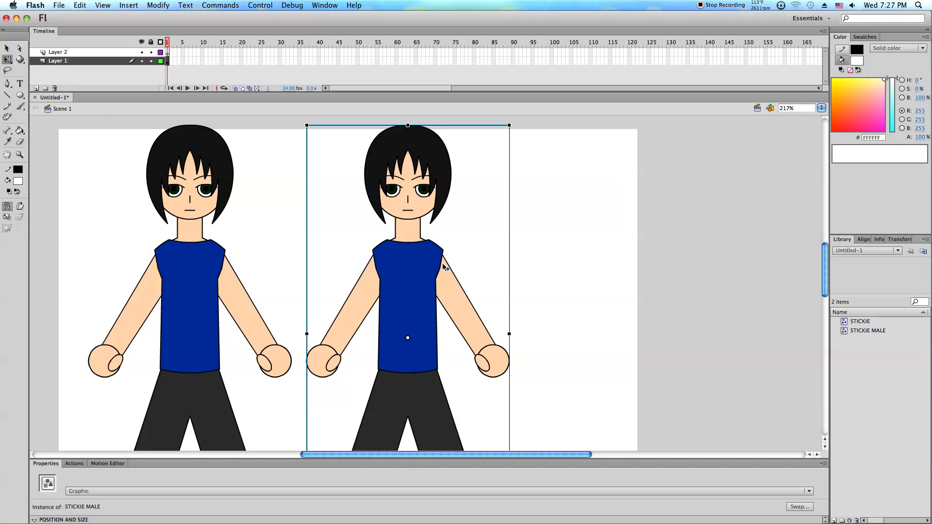
Duplicate the copied figure's symbol under the name STICKIE FEMALE and open it for editing in place.
right_click(407, 262)
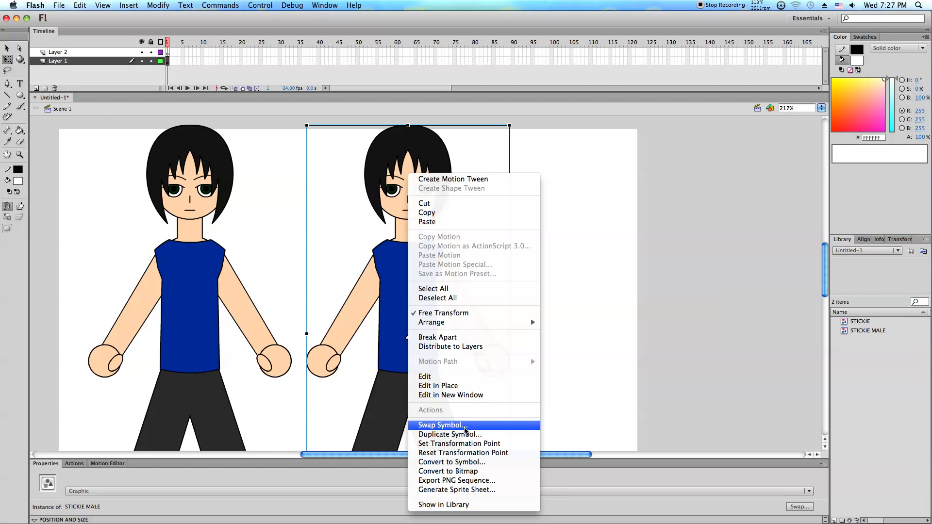
click(461, 434)
click(369, 351)
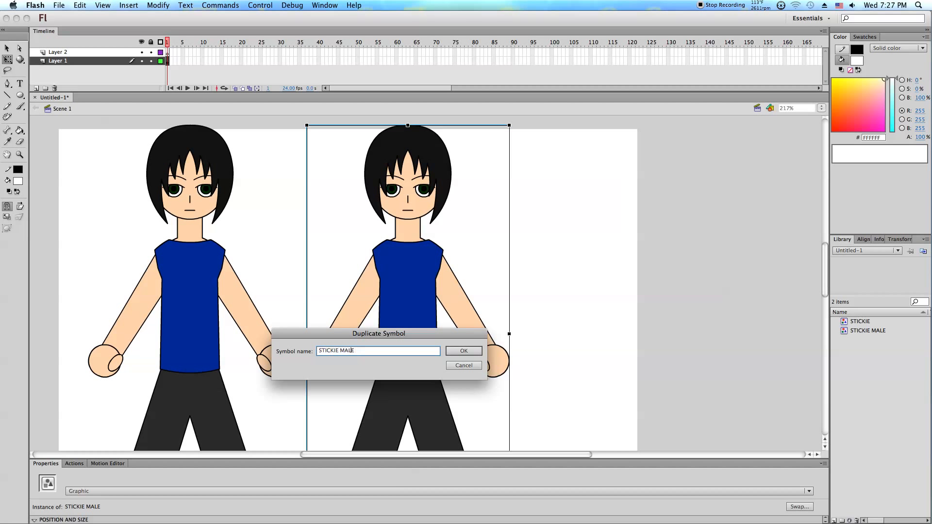
text(FE)
key(Return)
double_click(385, 321)
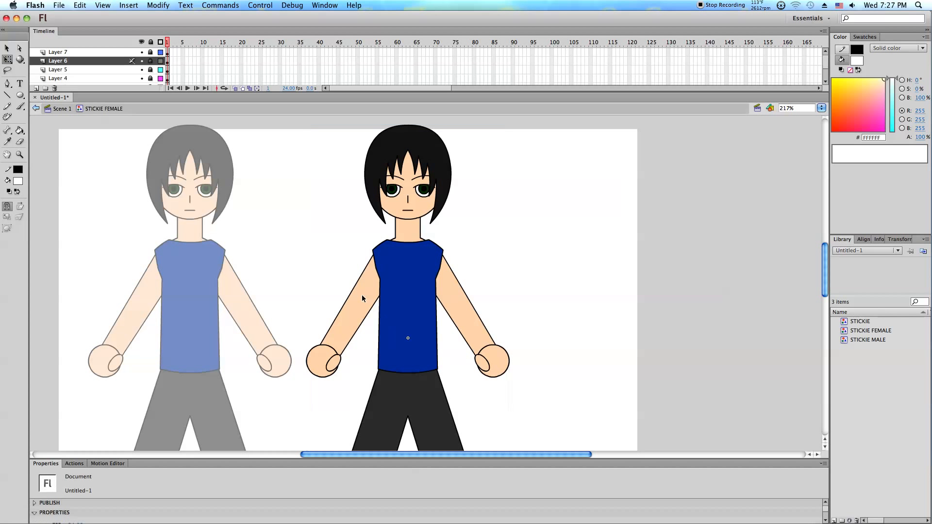
Unlock all layers of the STICKIE FEMALE symbol and make the blue shirt's layer, Layer 4, active.
click(152, 43)
scroll(429, 264, down, 5)
scroll(423, 257, up, 3)
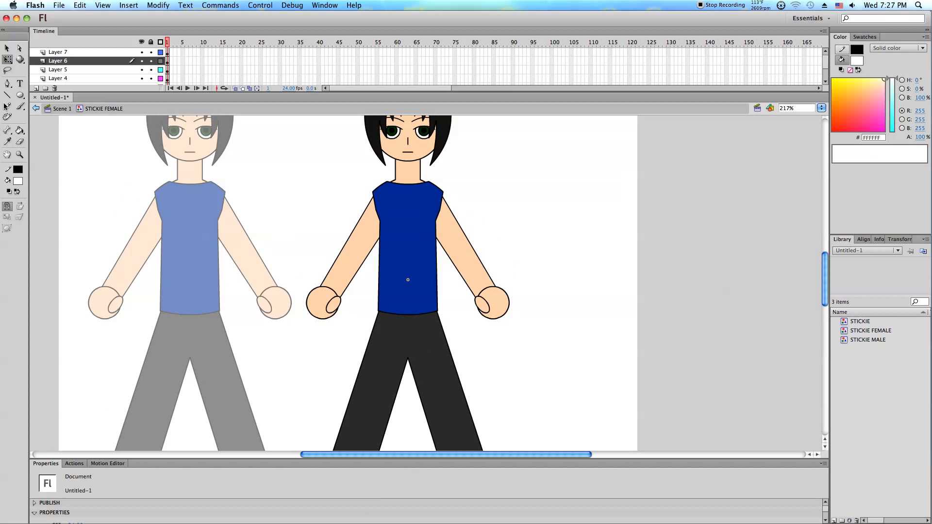
click(20, 154)
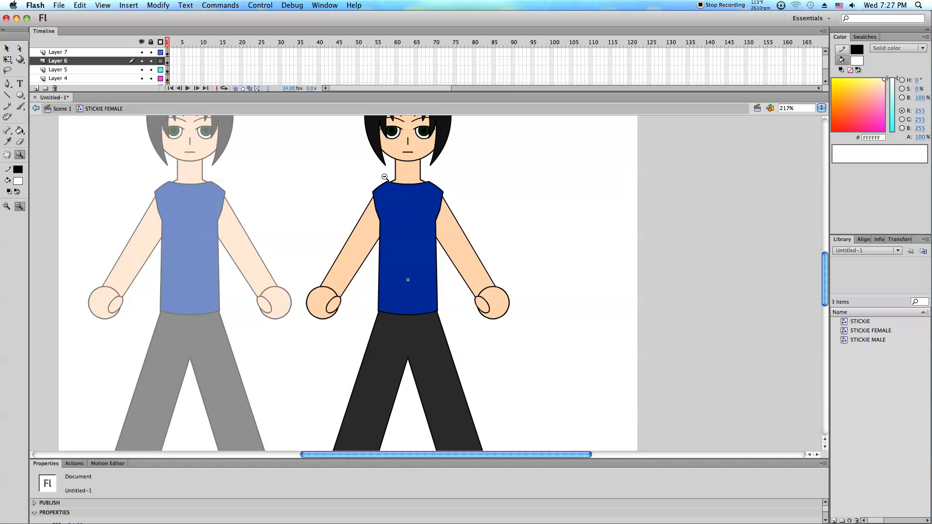
drag(335, 143, 522, 362)
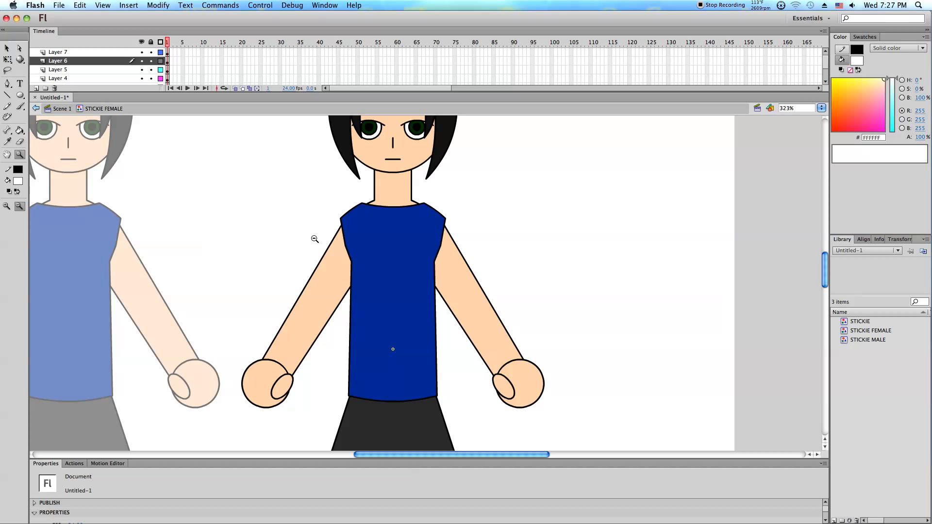
scroll(314, 239, up, 3)
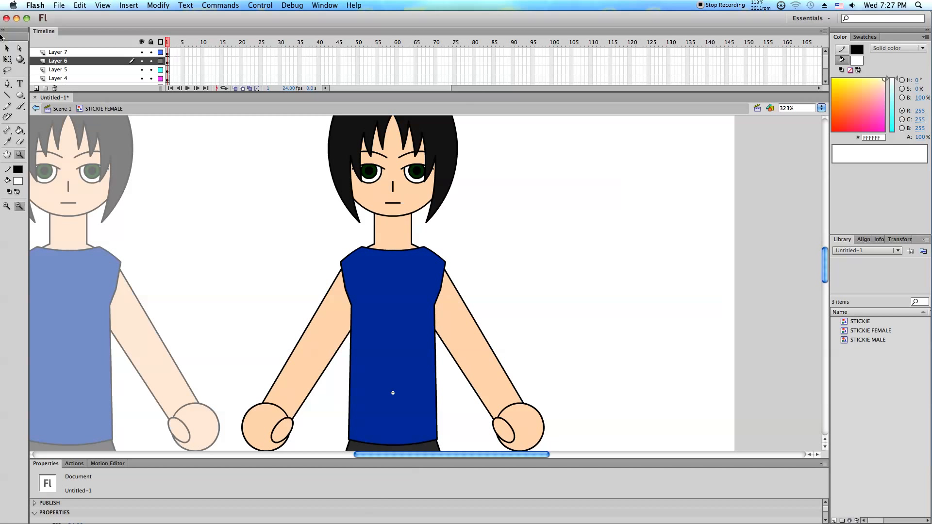
click(7, 61)
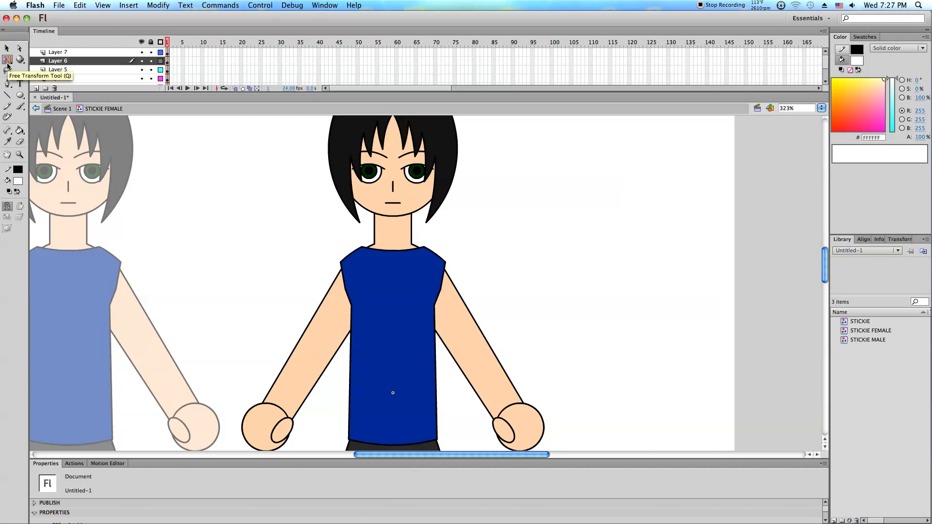
click(381, 271)
click(261, 218)
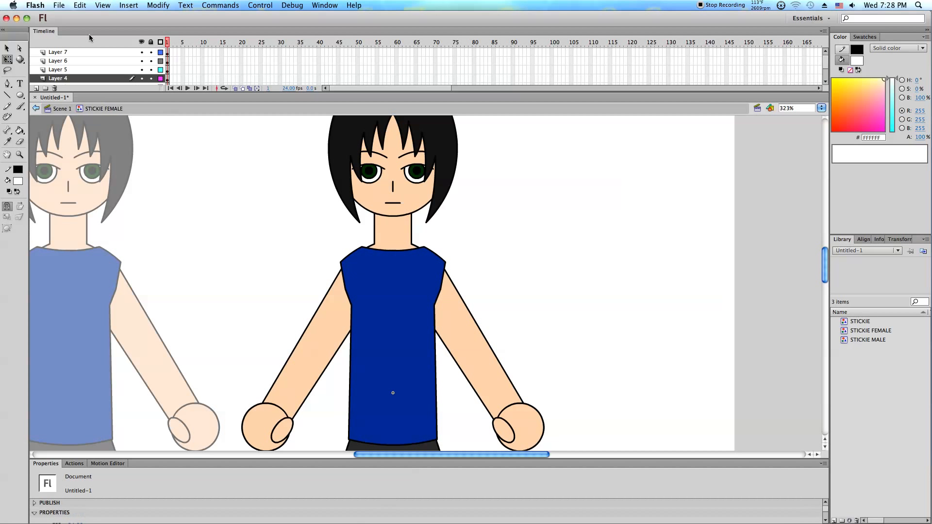
Hide Layer 4 to inspect the body beneath the shirt, and make all layers visible again.
click(141, 79)
scroll(374, 275, down, 2)
scroll(357, 246, up, 3)
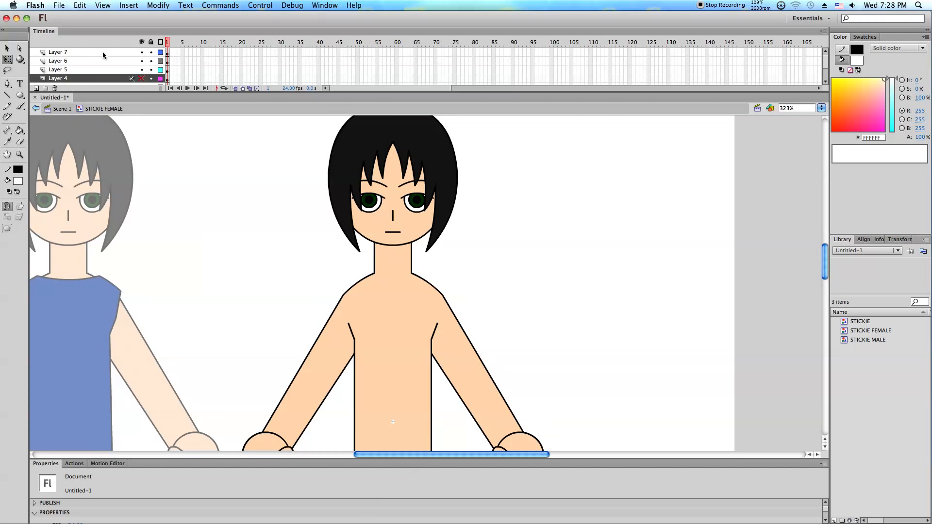
click(140, 42)
click(140, 43)
scroll(291, 242, down, 3)
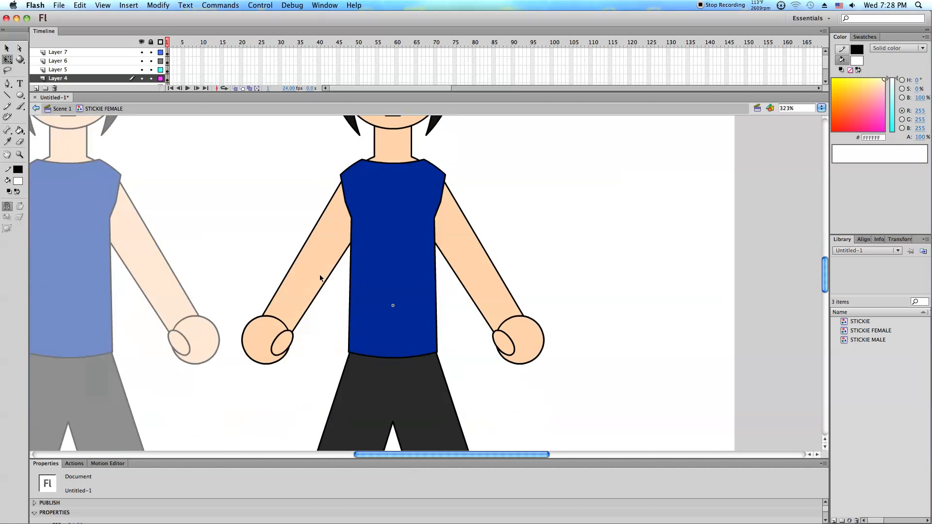
Try pulling the shirt's lower corner outward, and lock every layer except Layer 4.
drag(351, 354, 341, 356)
click(368, 204)
click(260, 197)
click(150, 43)
Try cutting a strip out of the lower shirt and widening the section below it, and undo the widening.
drag(332, 300, 476, 315)
key(Delete)
click(403, 329)
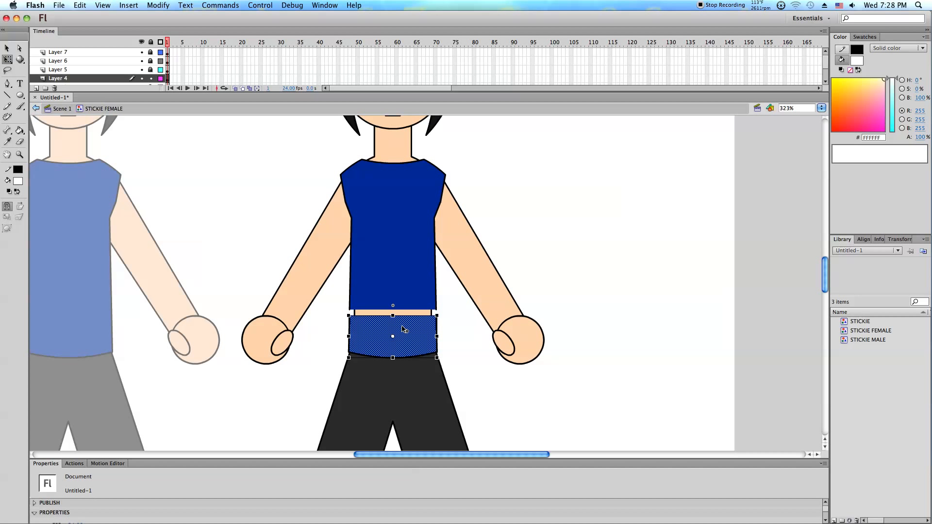
scroll(402, 329, down, 4)
drag(411, 284, 443, 283)
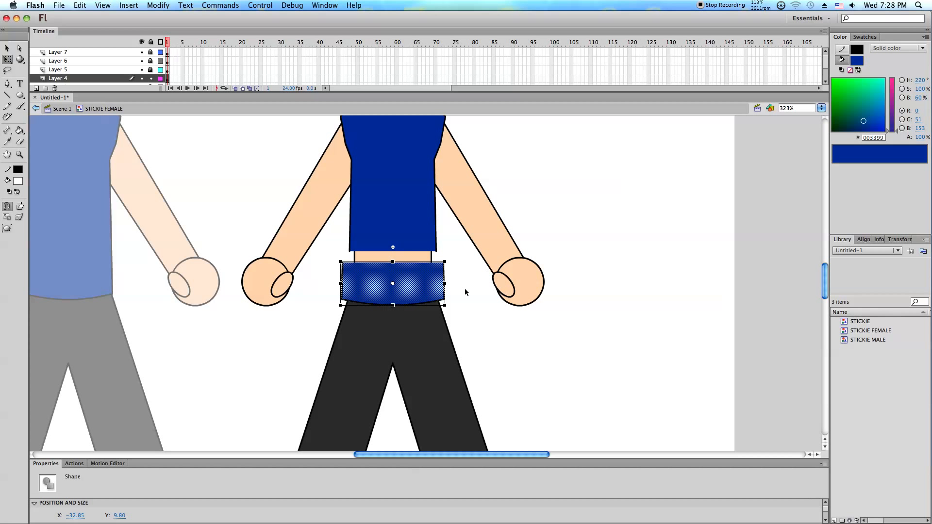
key(super+z)
key(super+z)
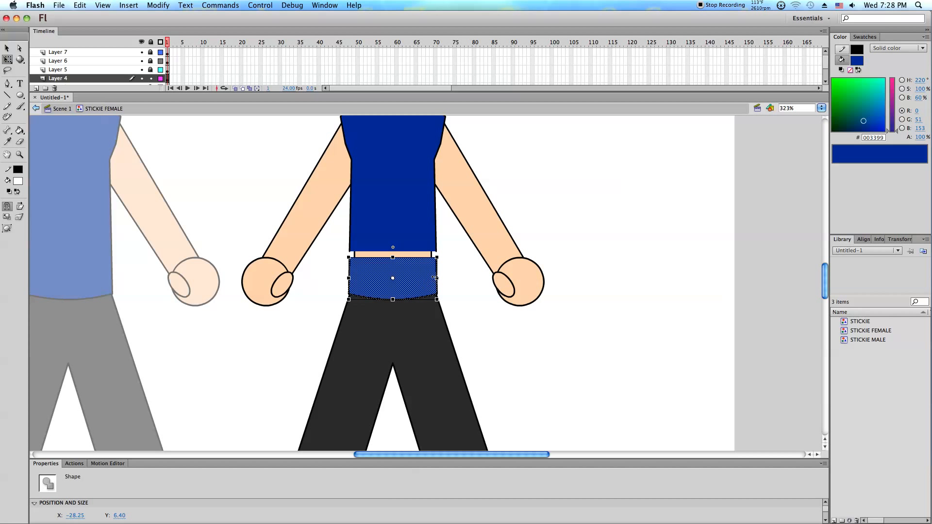
Reshape the uncut shirt by pulling its lower corners outward so the hem flares over the hips.
drag(437, 277, 436, 252)
click(472, 280)
drag(342, 257, 350, 252)
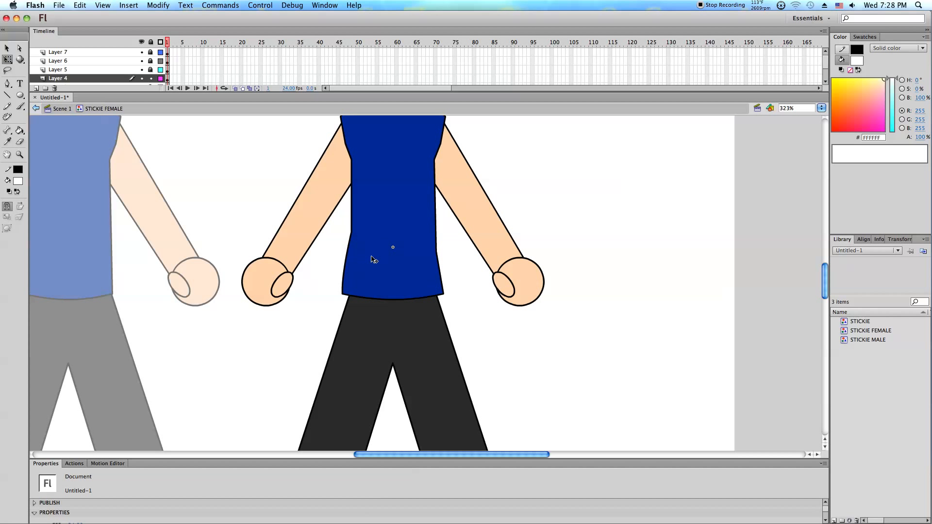
Draw a horizontal line across the shirt at the waist, joining the outlines on both sides.
click(8, 95)
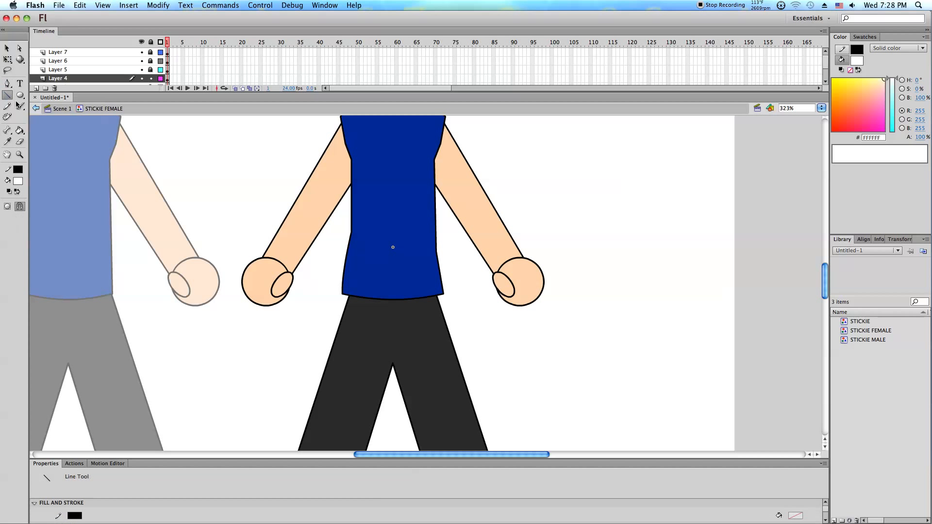
drag(389, 257, 352, 233)
click(6, 49)
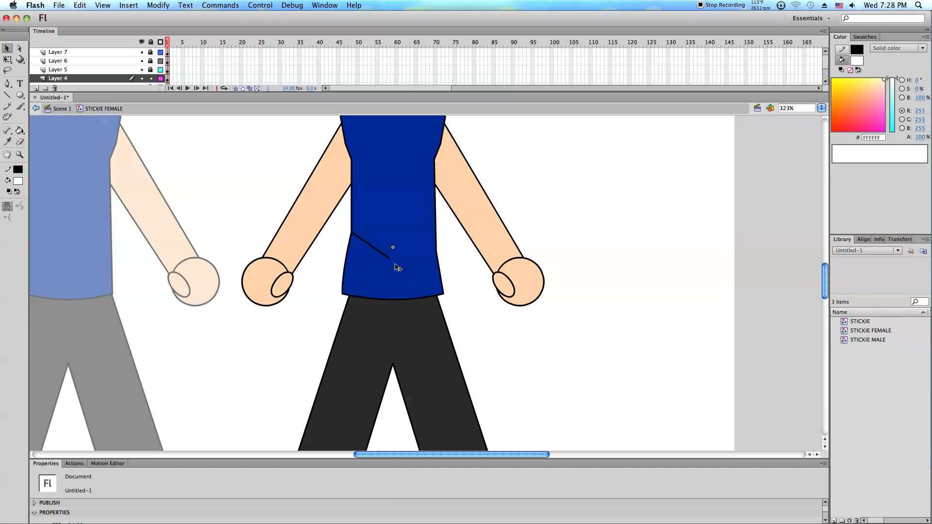
mouse_move(391, 260)
mouse_down()
mouse_move(457, 261)
mouse_move(436, 251)
mouse_move(437, 229)
mouse_move(436, 259)
mouse_move(443, 233)
mouse_move(435, 232)
mouse_move(443, 232)
mouse_up()
key(Delete)
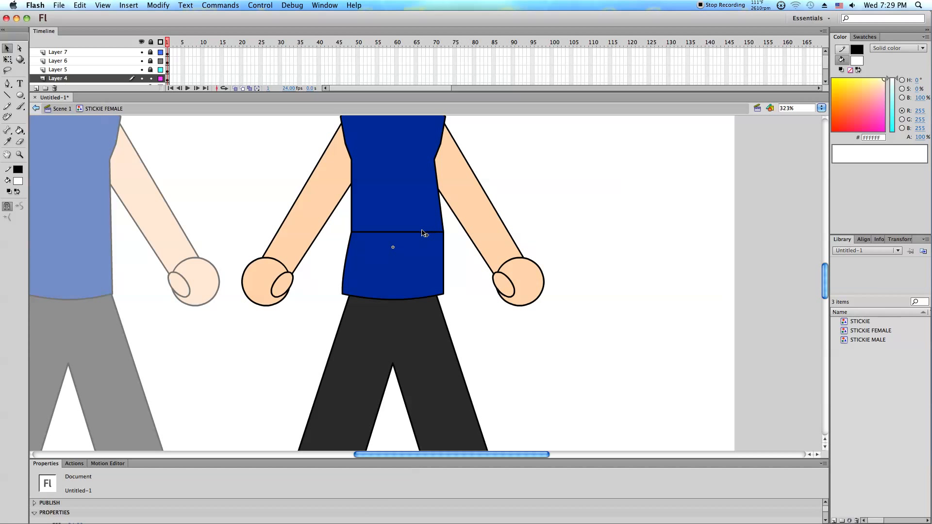
Try drawing a guide line from the shirt's collar down across the body, and undo it.
click(7, 95)
scroll(359, 190, up, 3)
drag(389, 181, 361, 145)
click(10, 50)
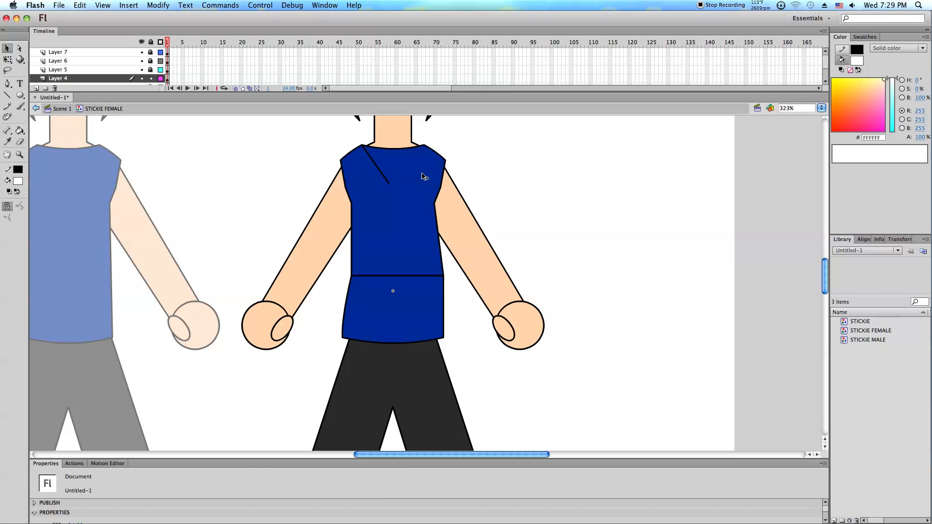
drag(391, 186, 461, 445)
key(super+z)
key(super+z)
Split the shirt with a vertical centre line from the crotch up to the neck, and delete the shirt's right half.
click(508, 369)
scroll(474, 435, down, 5)
drag(466, 424, 392, 333)
scroll(435, 363, up, 4)
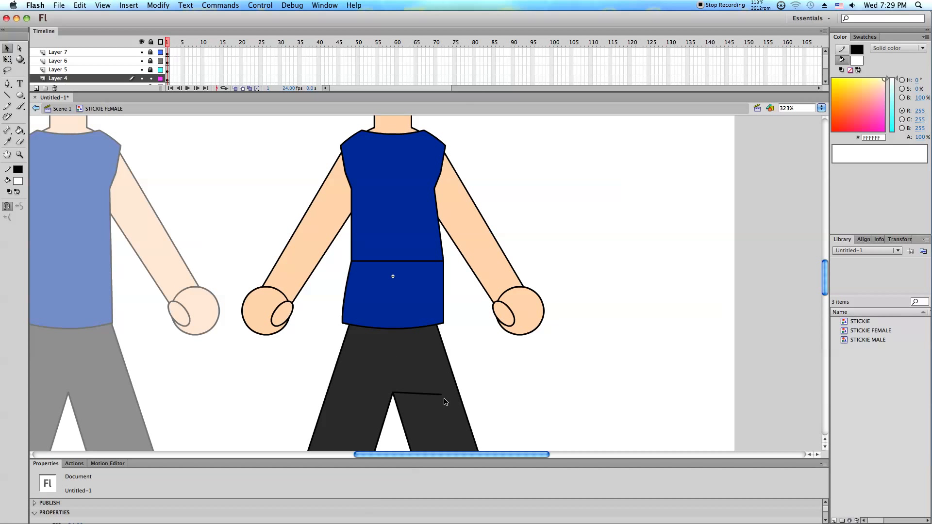
drag(392, 392, 393, 118)
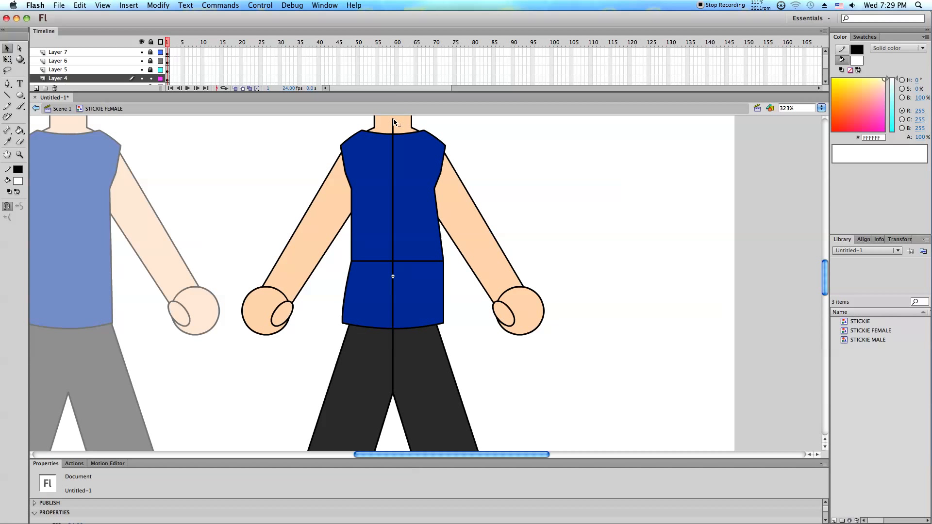
click(399, 297)
shift+click(424, 232)
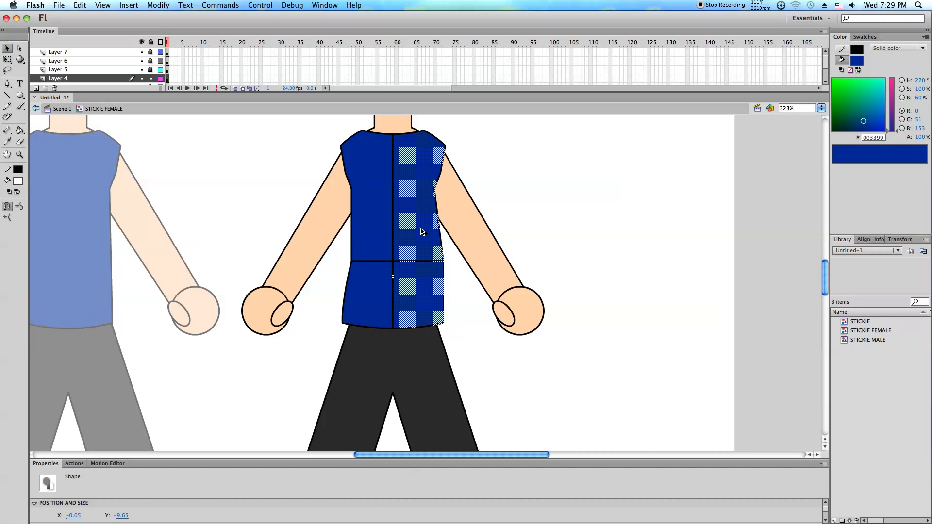
key(Delete)
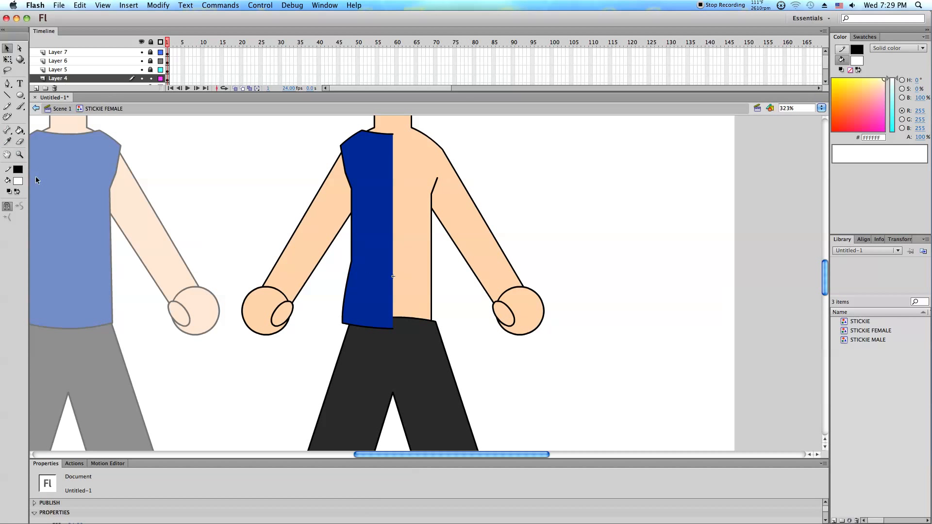
Draw a circle beside the body and move its outline onto the side edge of the remaining shirt half at chest height.
click(19, 154)
drag(264, 157, 504, 301)
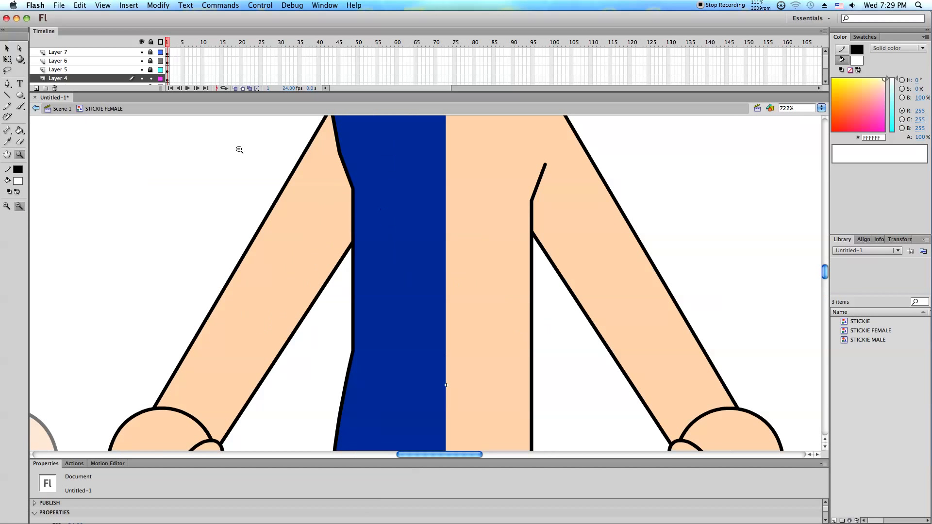
click(20, 95)
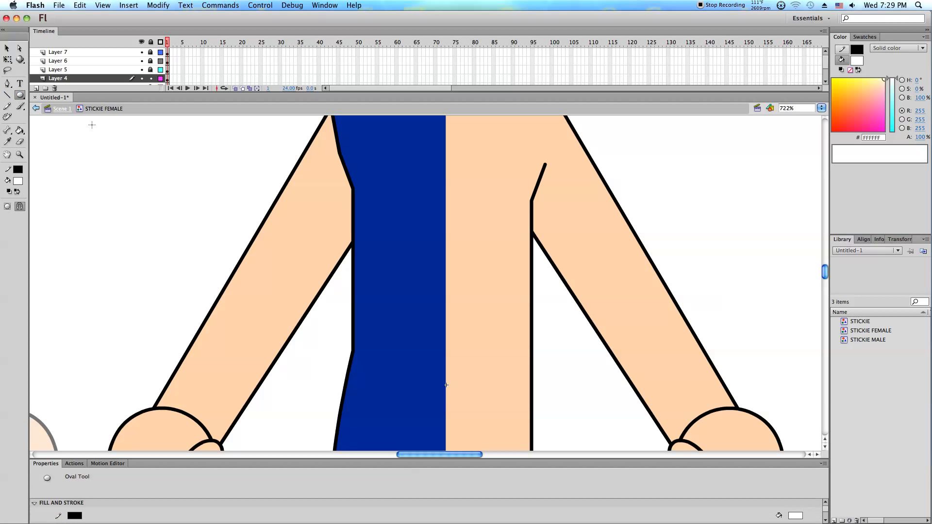
drag(131, 161, 199, 220)
click(8, 59)
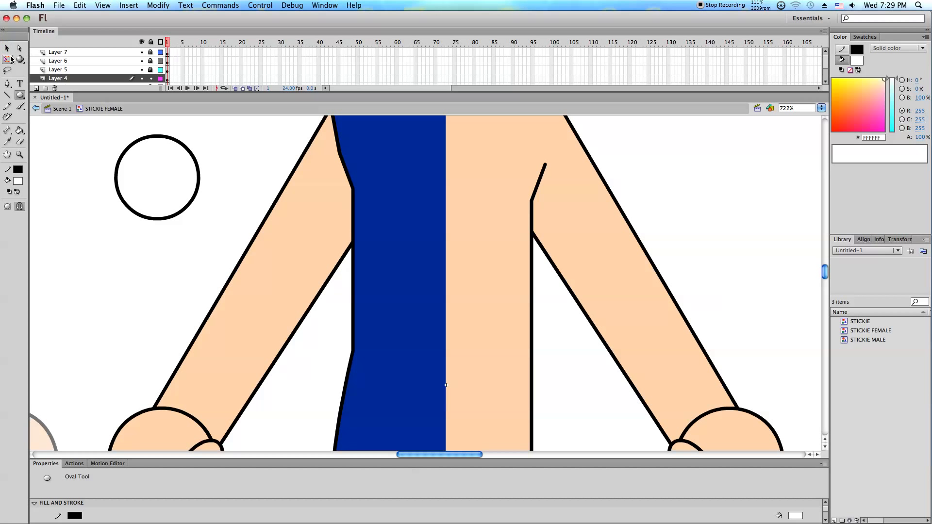
click(164, 163)
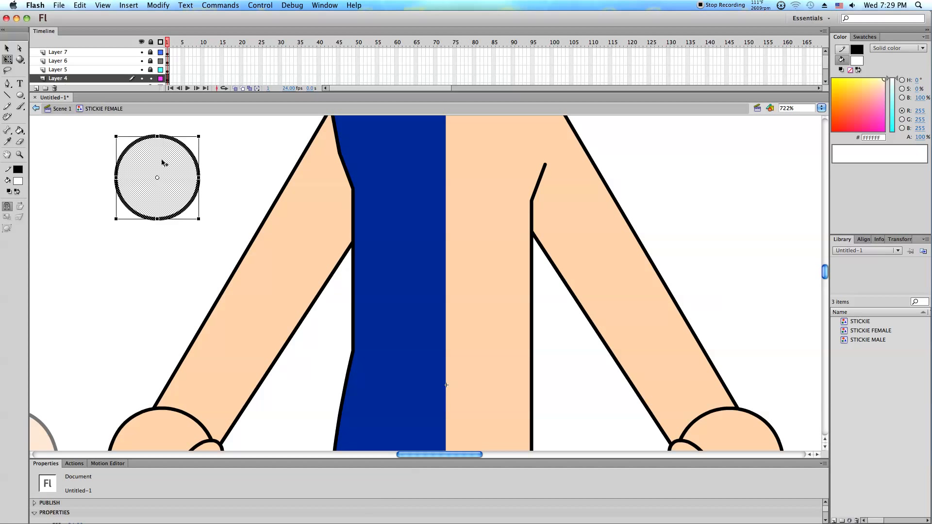
click(233, 183)
click(149, 140)
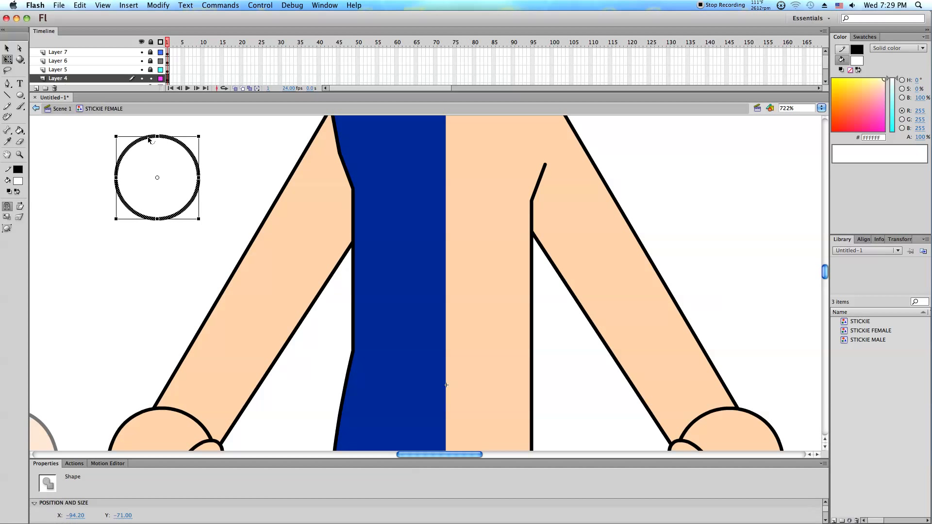
drag(186, 150, 402, 193)
drag(330, 264, 381, 301)
Make the chest outline round again and enlarge it so it spans most of the shirt half.
click(20, 154)
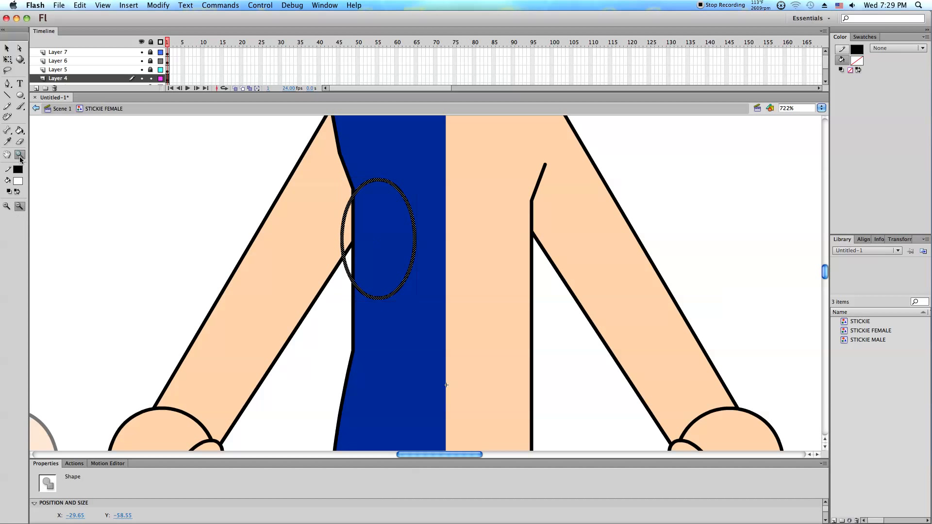
alt+click(364, 240)
alt+click(341, 246)
drag(341, 246, 538, 375)
click(7, 59)
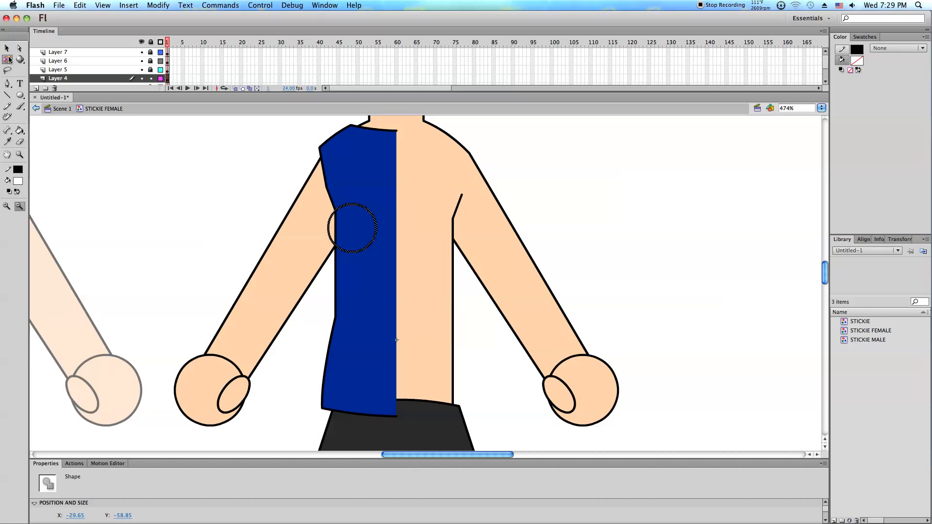
drag(376, 202, 393, 186)
click(571, 166)
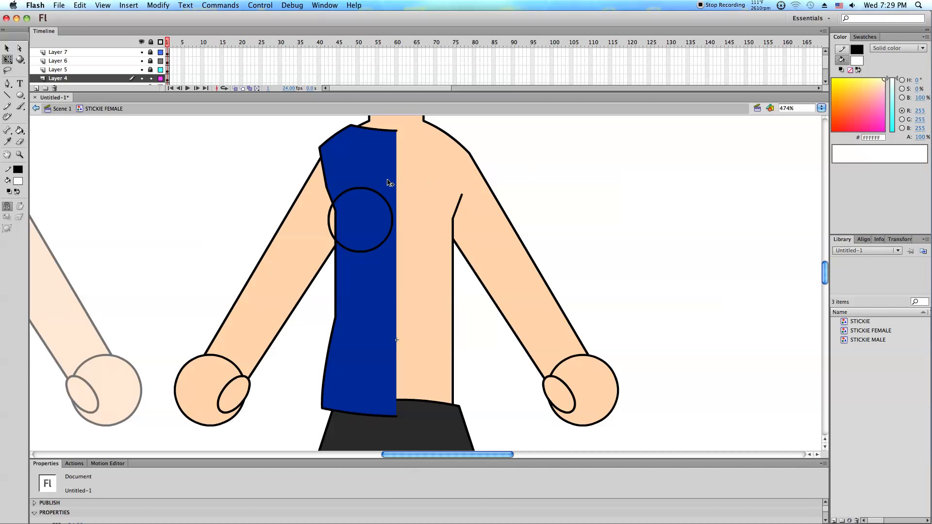
Sample the shirt's blue (003399) and trim the surplus circle arcs and enclosed side line, leaving a bust curve on the shirt's side.
key(i)
click(354, 185)
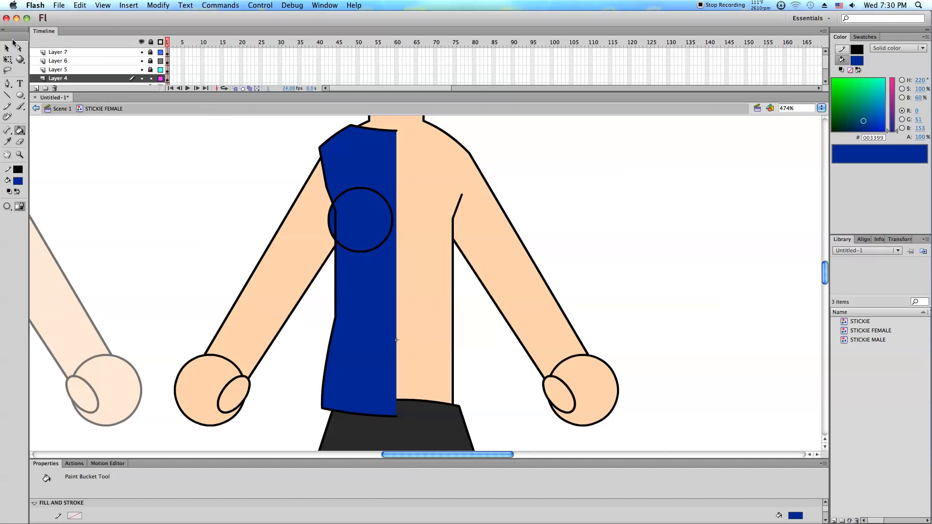
click(7, 48)
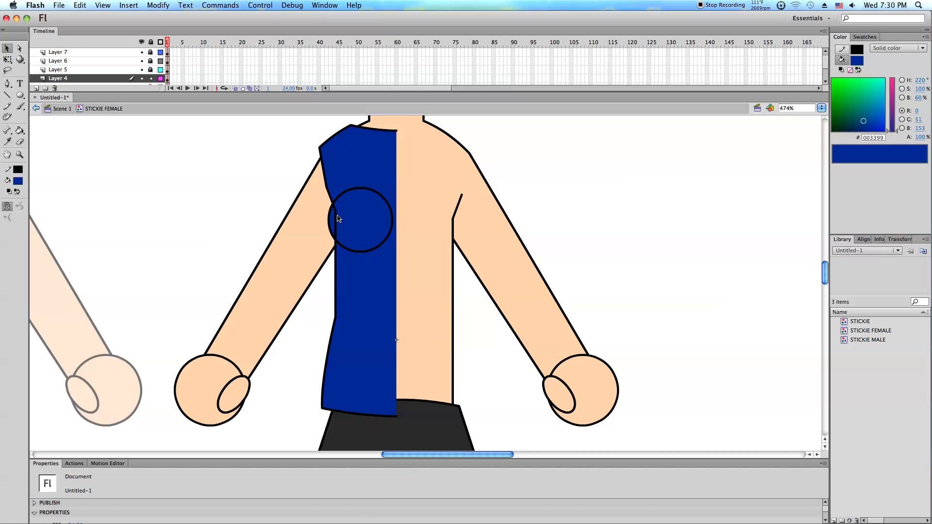
drag(333, 208, 357, 251)
click(346, 193)
key(Delete)
click(342, 226)
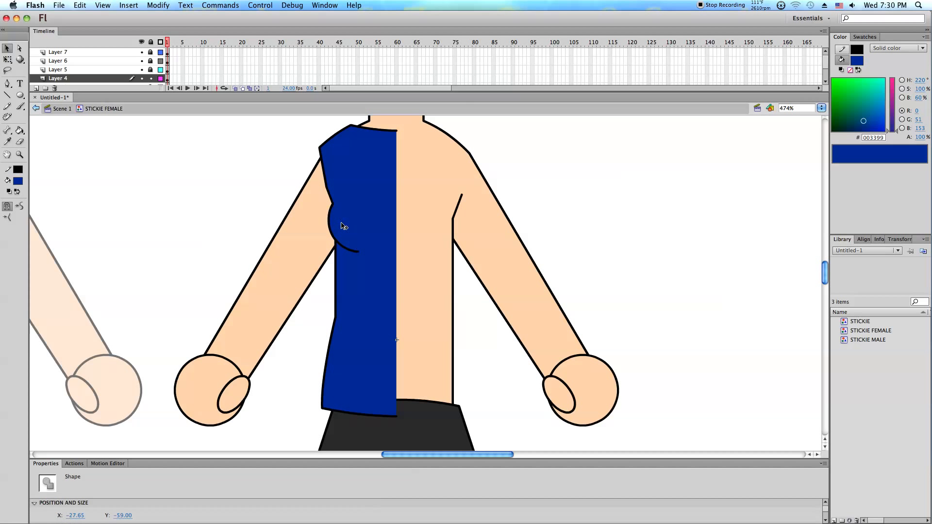
key(Delete)
Stretch the bust curve slightly downward with Free Transform.
scroll(242, 278, up, 3)
click(339, 305)
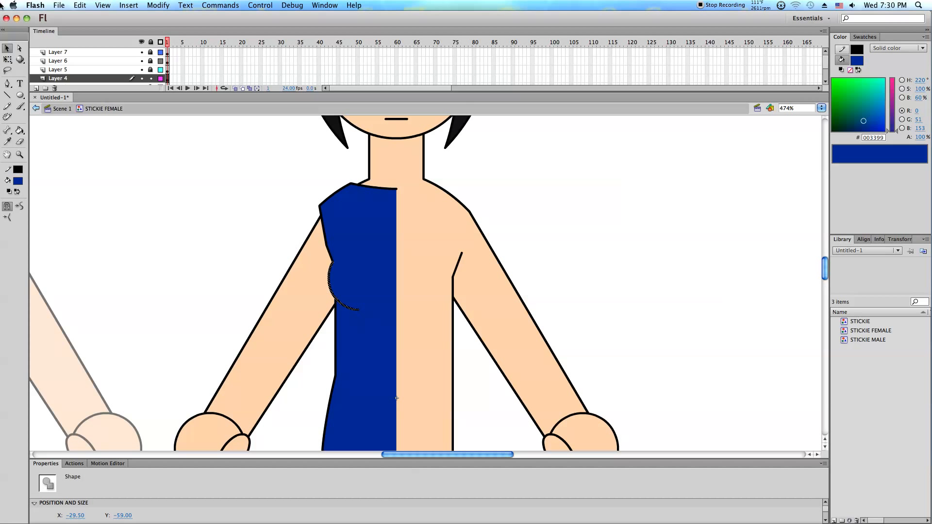
click(7, 59)
mouse_move(343, 310)
mouse_down()
mouse_move(343, 334)
mouse_move(343, 322)
mouse_up()
click(281, 307)
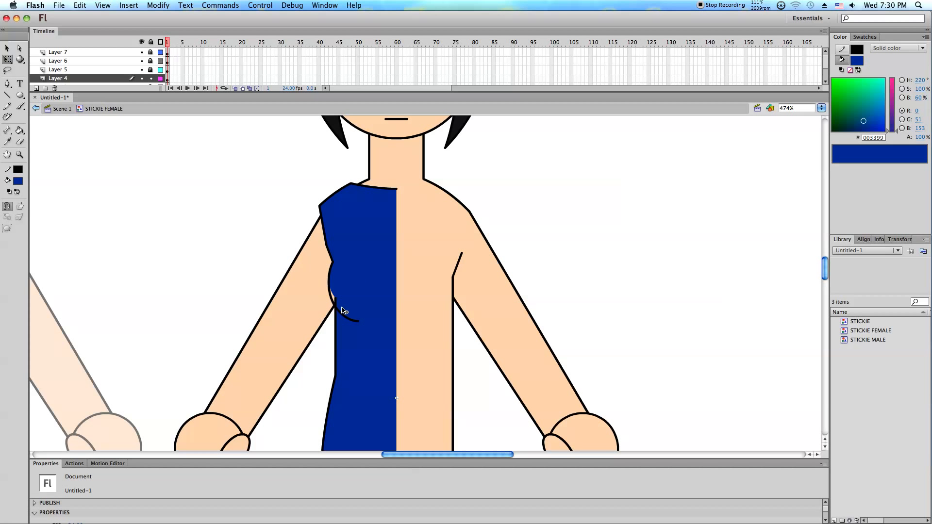
Delete the shirt half's blue fill, keeping its outline, and hide every layer except Layer 4.
key(k)
right_click(343, 293)
click(333, 301)
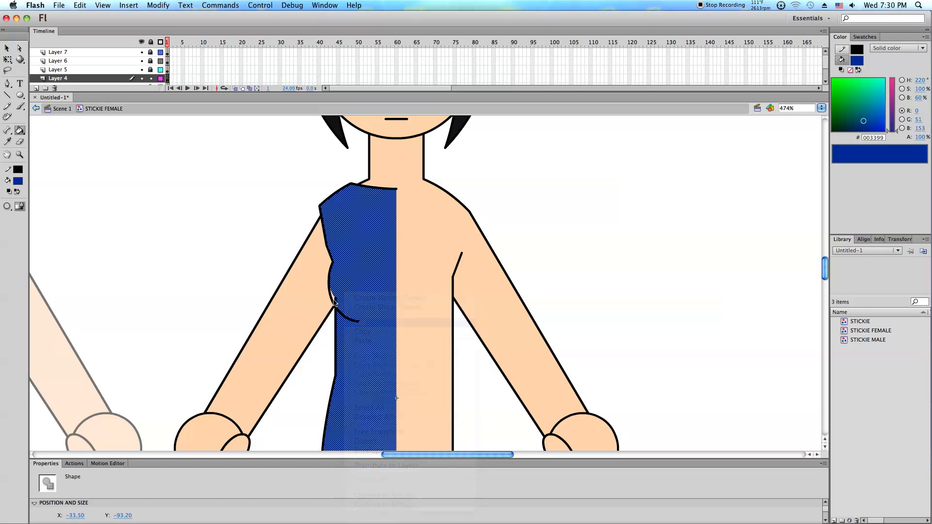
key(Delete)
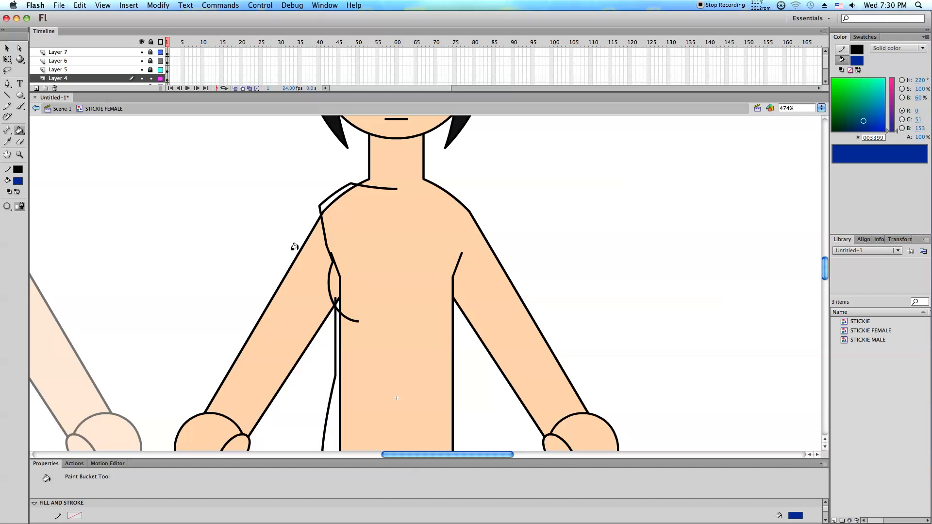
click(141, 42)
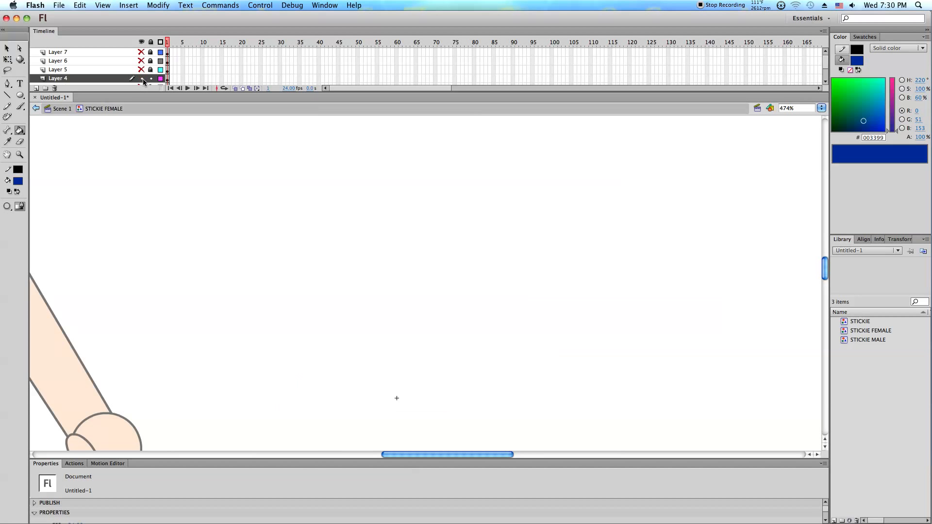
click(141, 78)
click(6, 48)
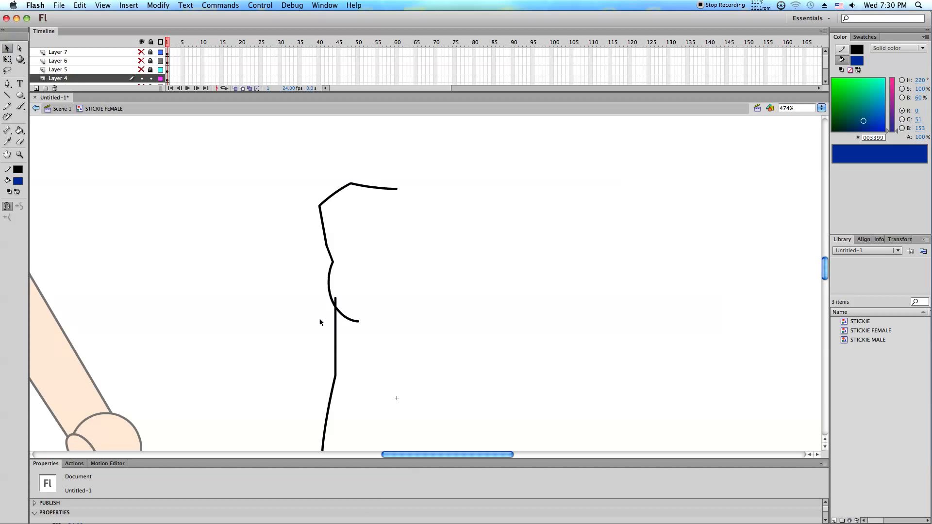
Clean up the side line where it crosses the bust curve, joining it to the curve, and reshape the curve's lower tail.
click(334, 304)
mouse_move(331, 320)
mouse_down()
mouse_move(354, 332)
mouse_move(329, 293)
mouse_move(332, 302)
mouse_up()
key(Delete)
double_click(351, 325)
drag(351, 329, 352, 327)
Give the bust curve's tail a linear gradient stroke from black to black at 0% alpha.
click(346, 327)
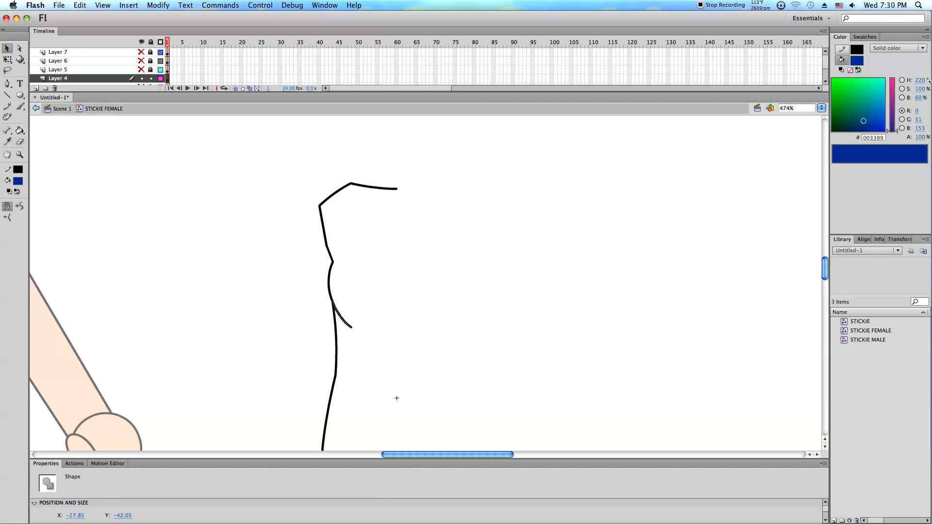
click(841, 49)
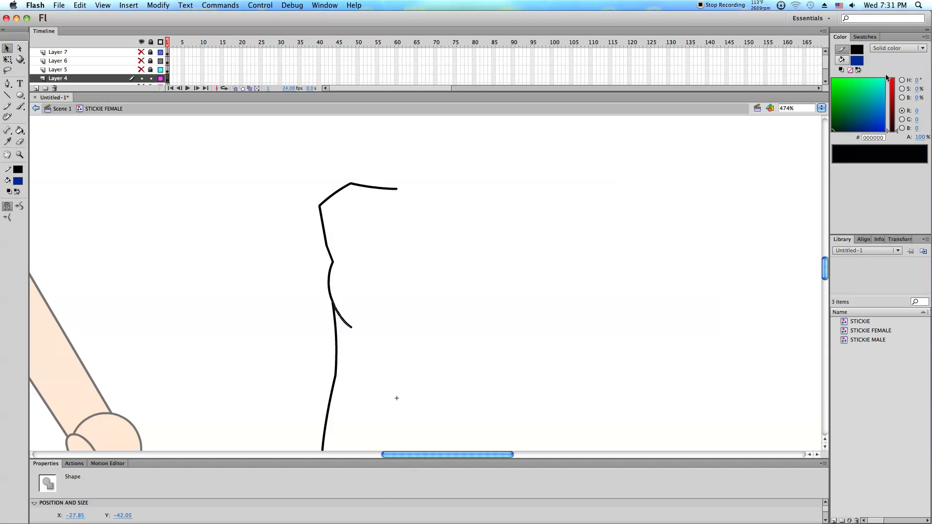
click(878, 48)
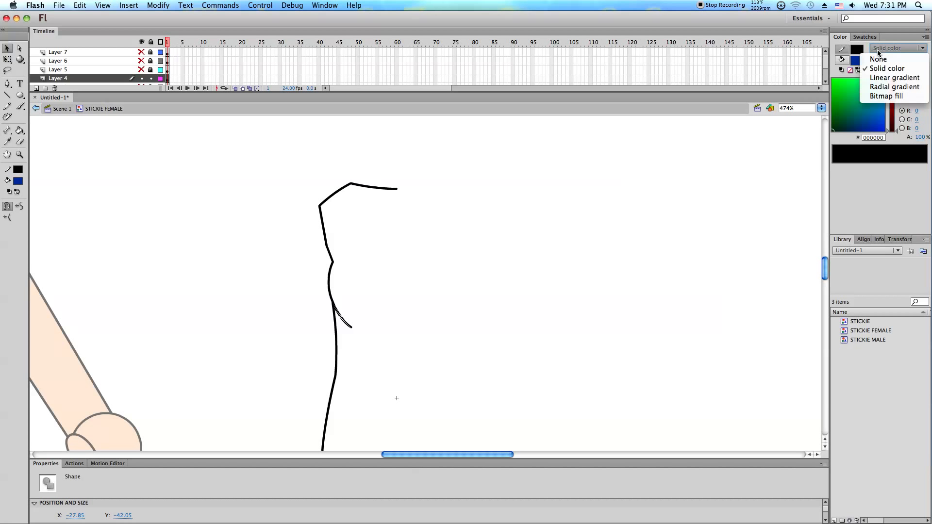
click(888, 78)
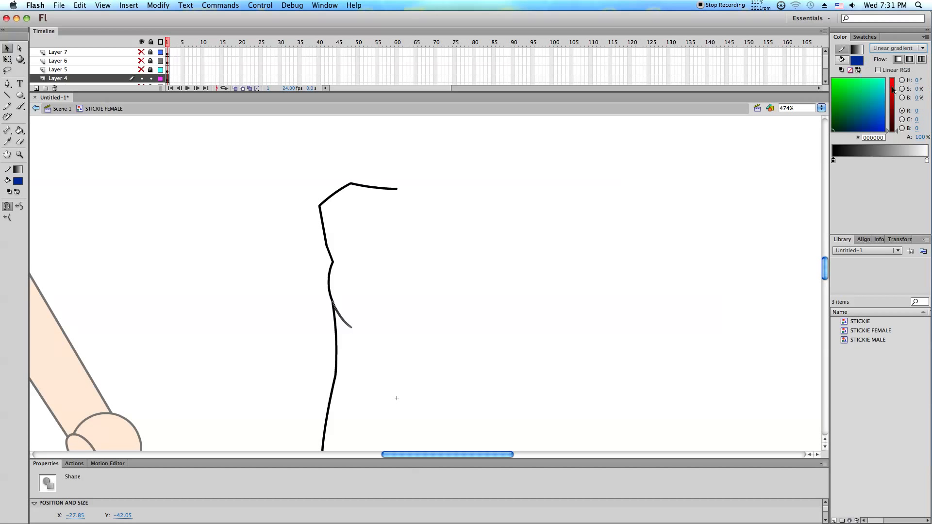
double_click(926, 161)
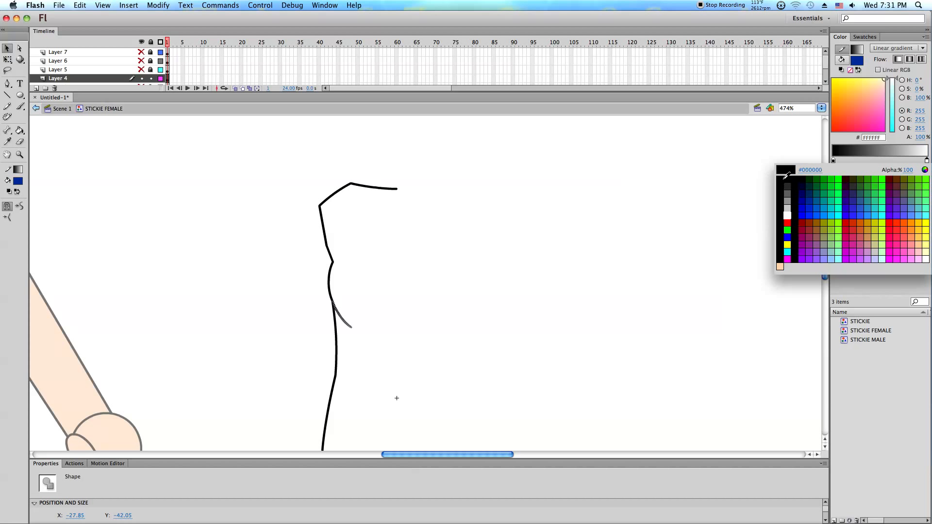
click(783, 179)
drag(918, 138, 0, 115)
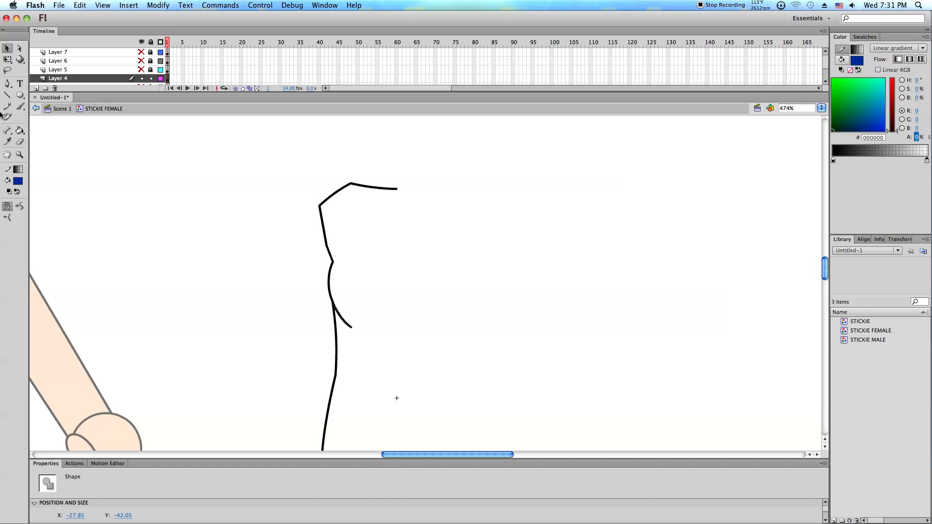
Adjust the stroke gradient with Gradient Transform so the bust curve's tail fades out at its lower end.
click(7, 59)
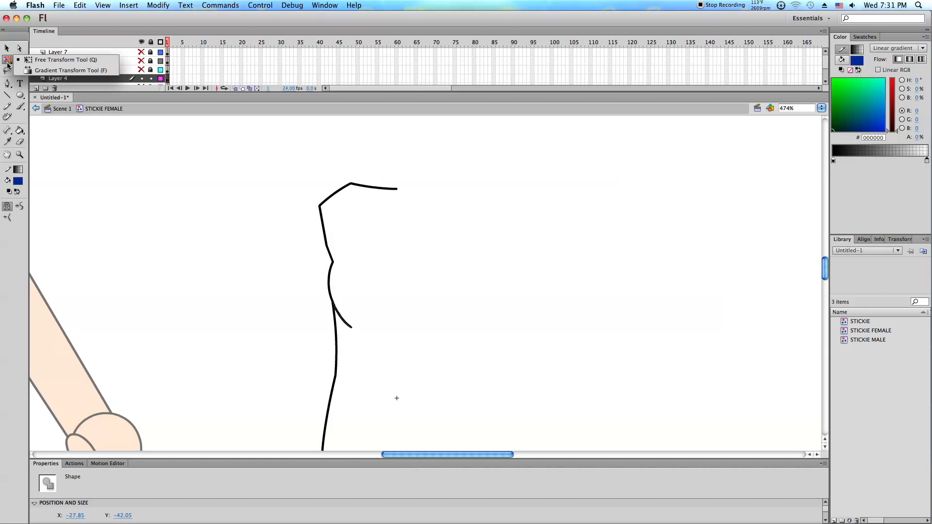
click(41, 71)
drag(397, 314, 343, 318)
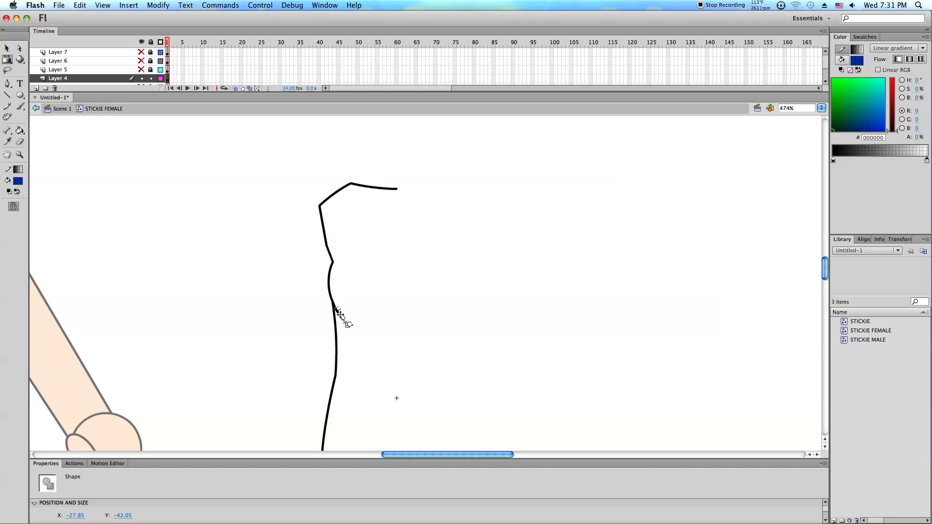
click(395, 339)
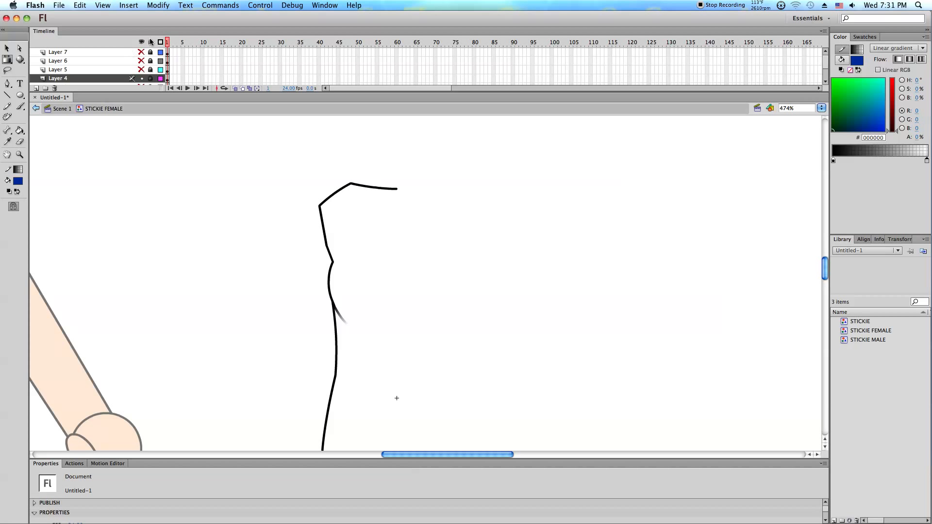
Unlock all layers and make them all visible again.
click(151, 43)
click(141, 42)
click(142, 42)
click(7, 49)
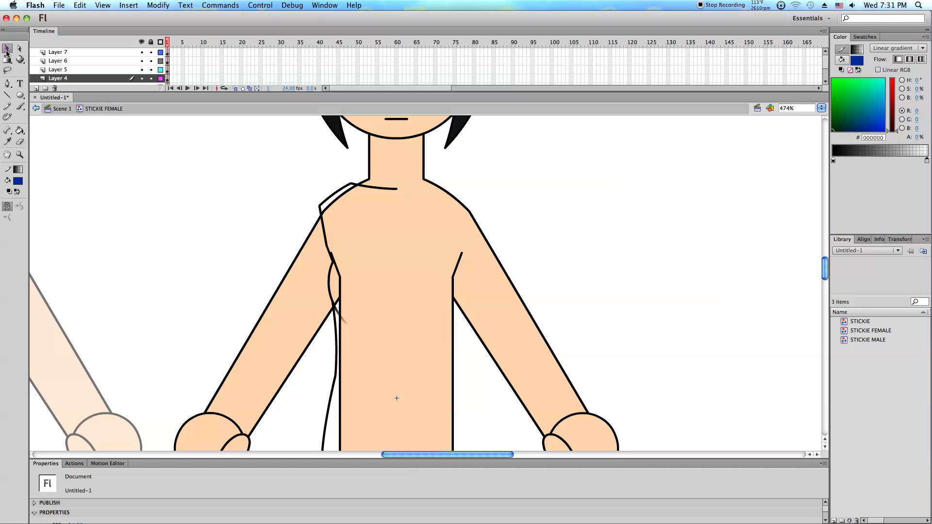
Duplicate the half shirt outline in place, flip it horizontally and position it as the shirt's mirrored other half.
click(319, 206)
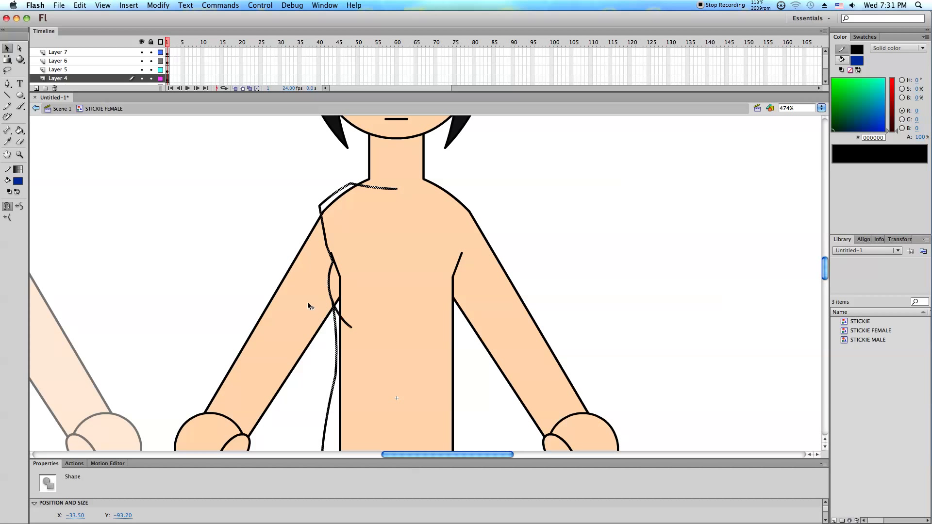
scroll(327, 314, down, 3)
scroll(327, 314, up, 2)
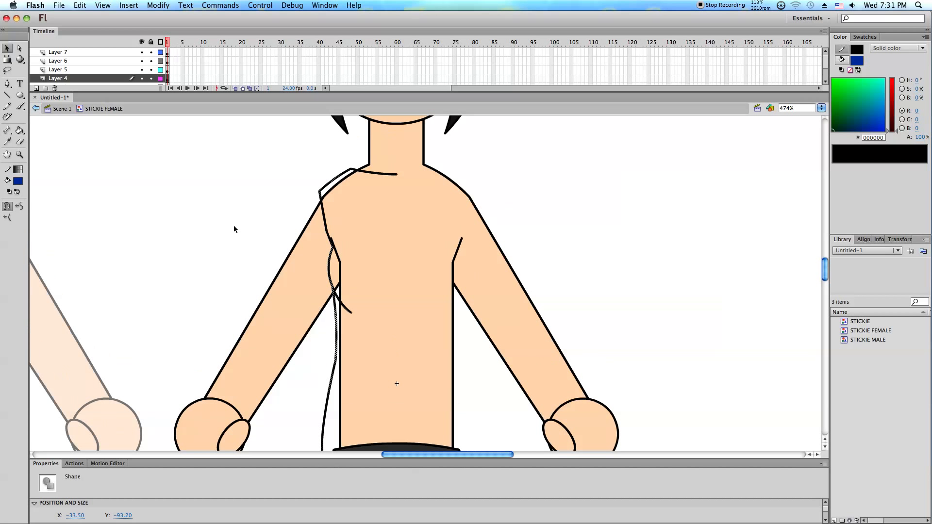
right_click(232, 225)
click(264, 257)
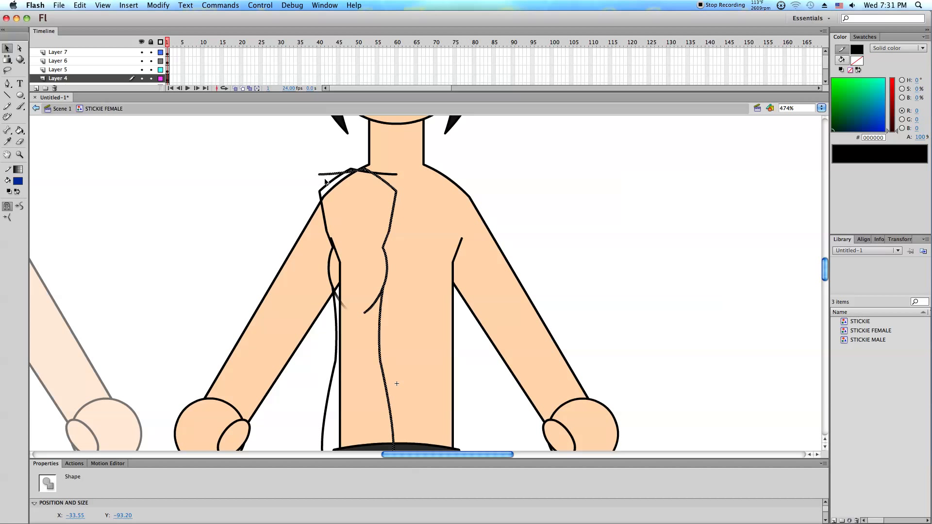
drag(319, 172, 397, 179)
click(490, 171)
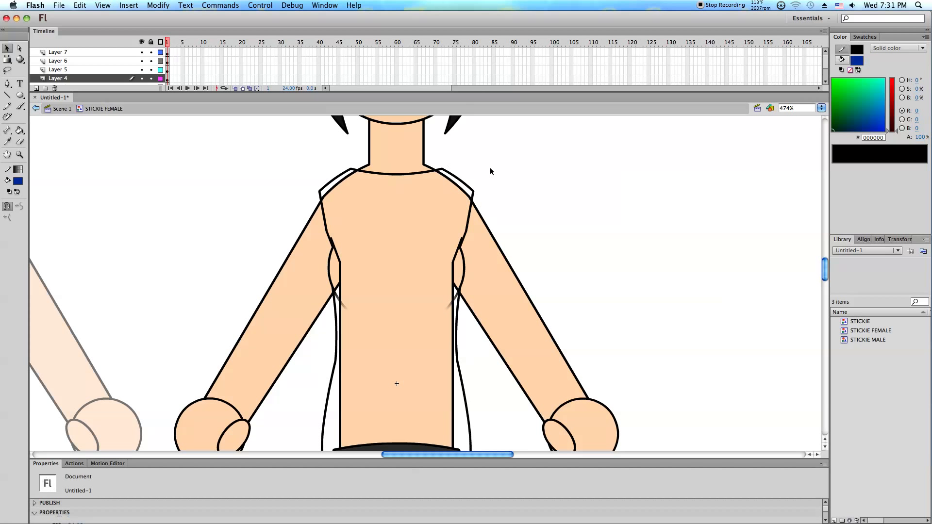
Fill the closed female shirt outline with solid blue #003399 using the Paint Bucket.
click(20, 130)
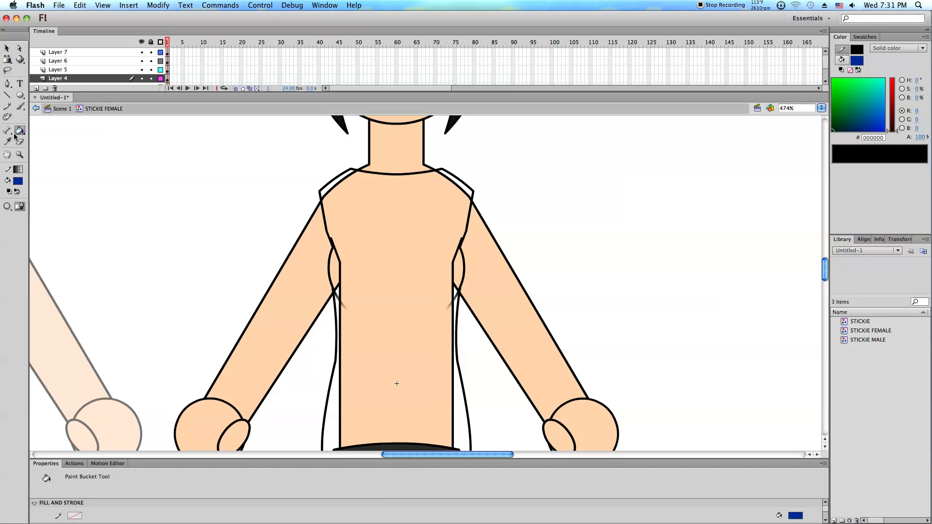
click(19, 183)
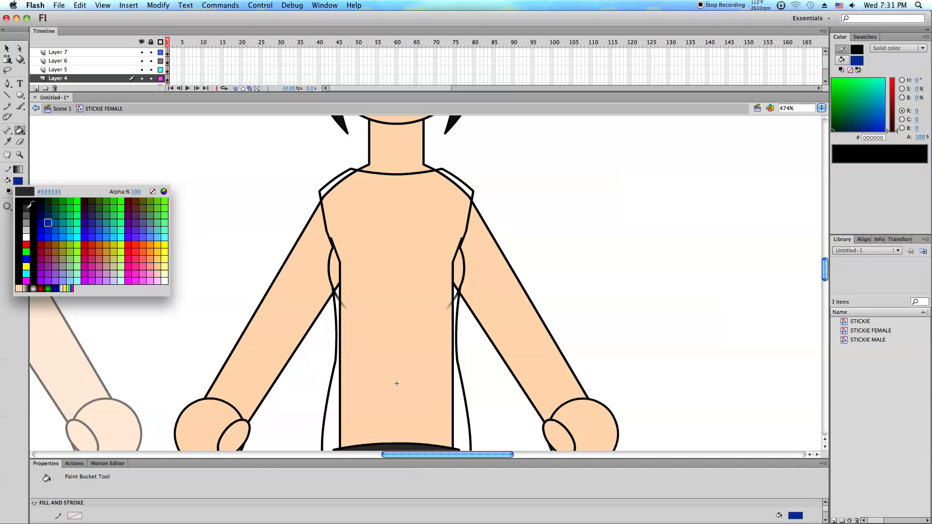
click(49, 223)
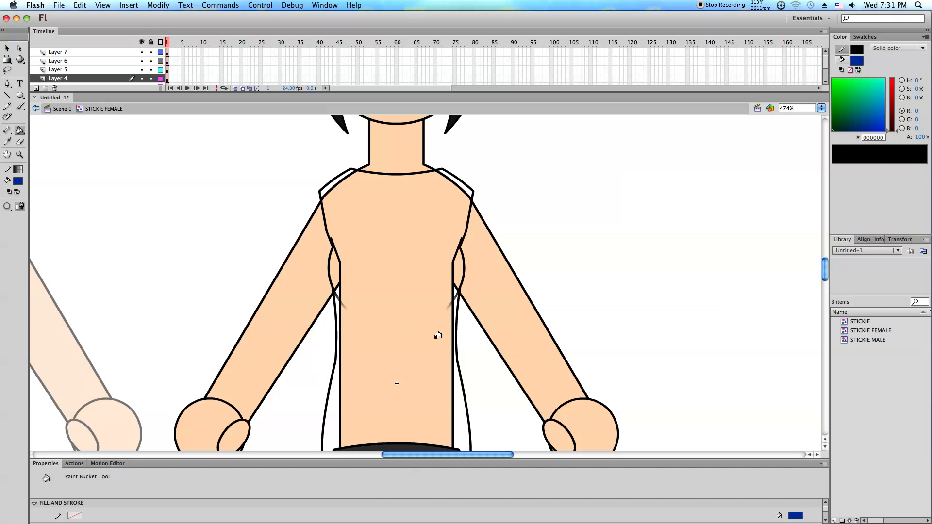
click(842, 59)
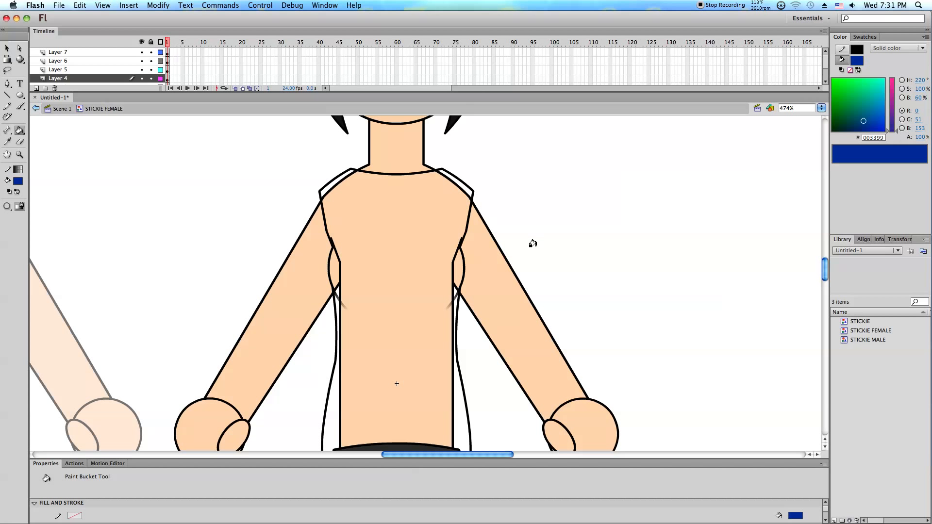
click(331, 395)
scroll(327, 391, up, 1)
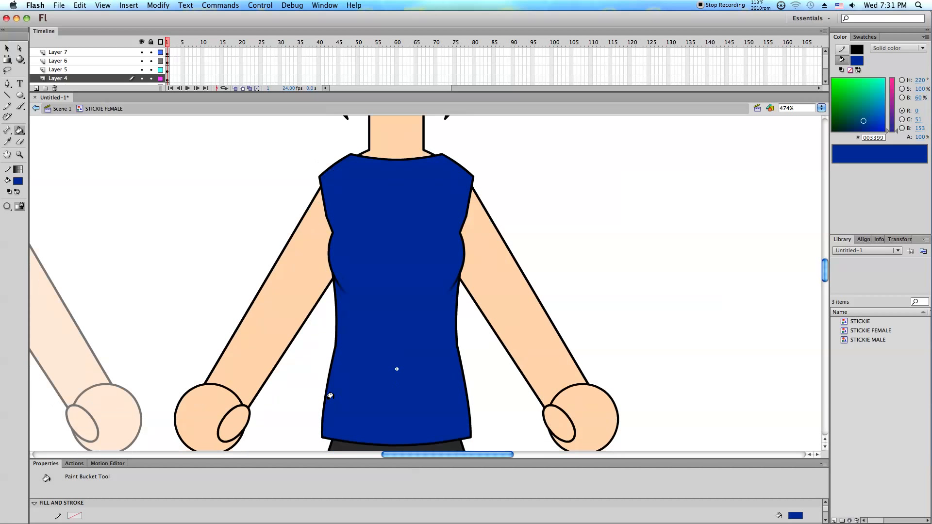
Zoom out and examine the female character from head to feet, comparing its new shirt with the male version.
scroll(174, 204, up, 3)
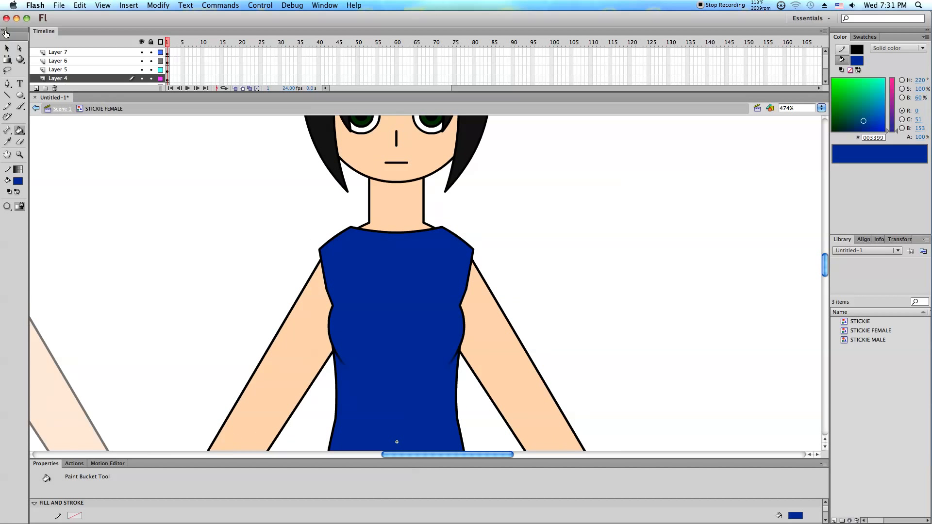
click(19, 154)
alt+click(471, 356)
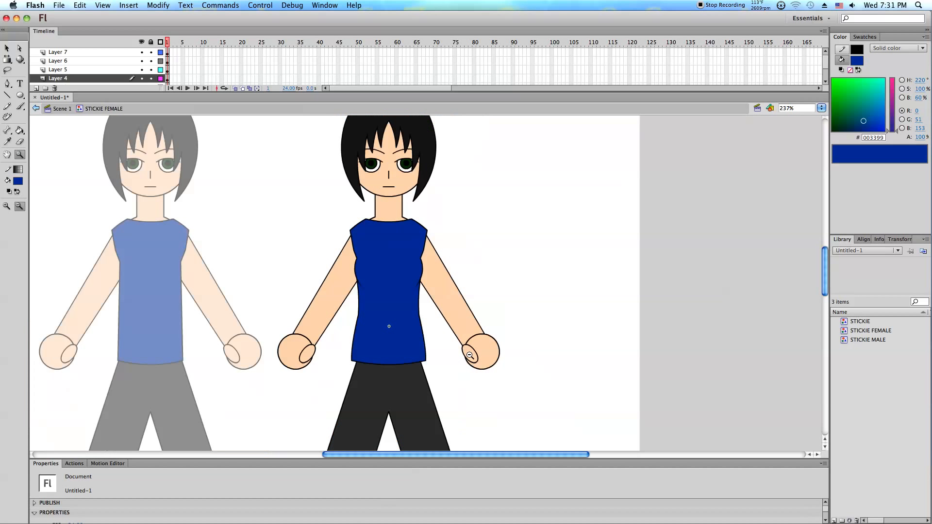
scroll(320, 196, up, 3)
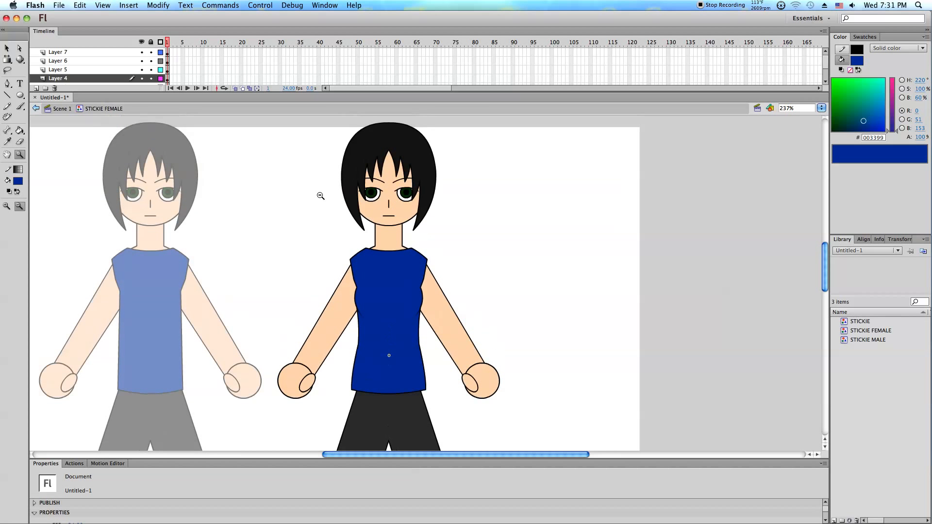
scroll(413, 206, down, 15)
scroll(414, 207, up, 4)
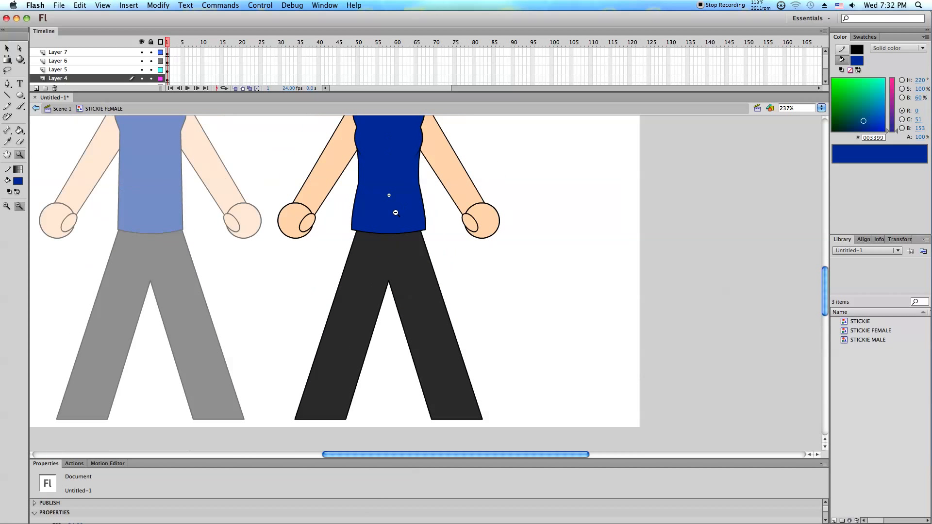
scroll(221, 211, up, 4)
scroll(275, 260, up, 4)
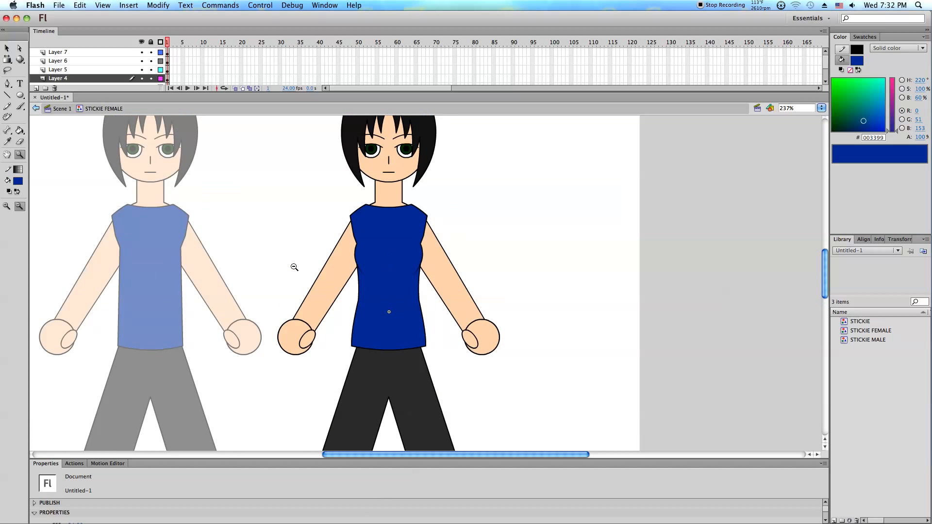
scroll(321, 252, up, 4)
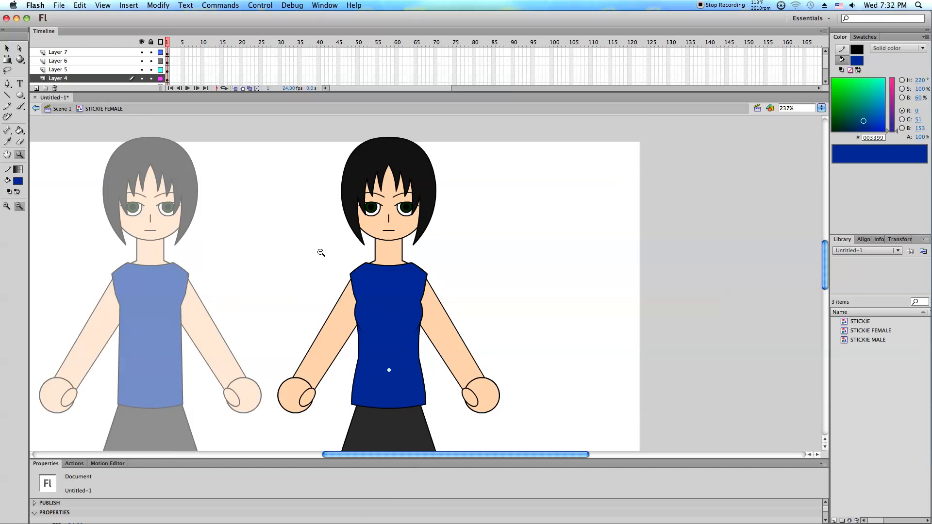
Identify the head and hair layers by toggling visibility, and lock every layer except Layers 7, 6 and 2.
click(7, 59)
click(51, 60)
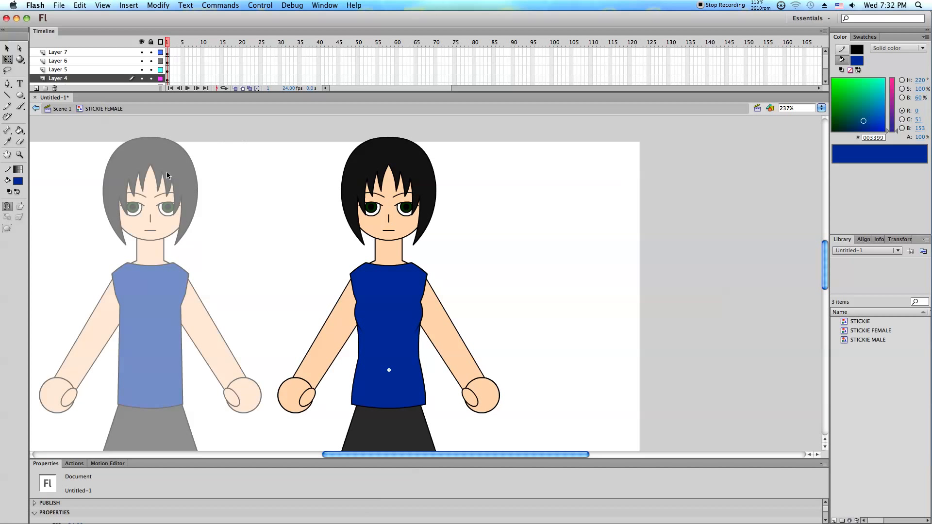
scroll(167, 175, down, 1)
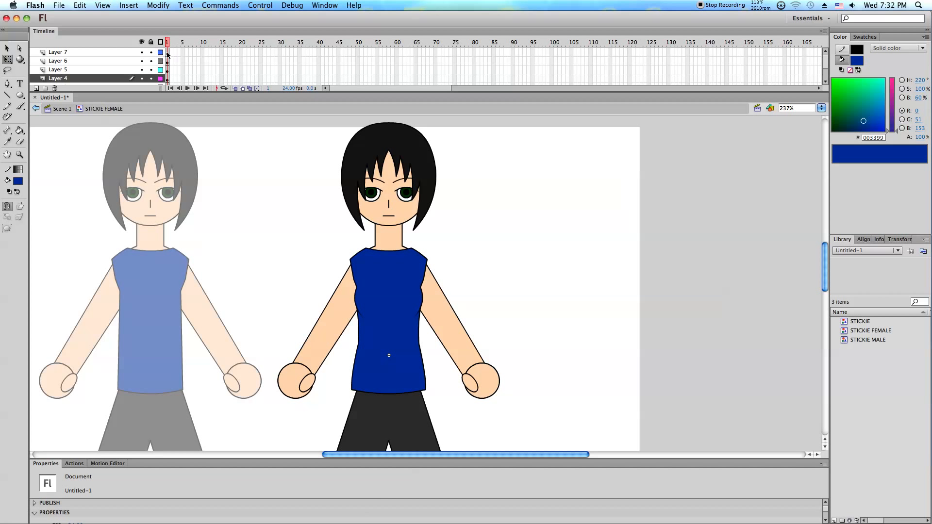
click(367, 142)
alt+click(151, 52)
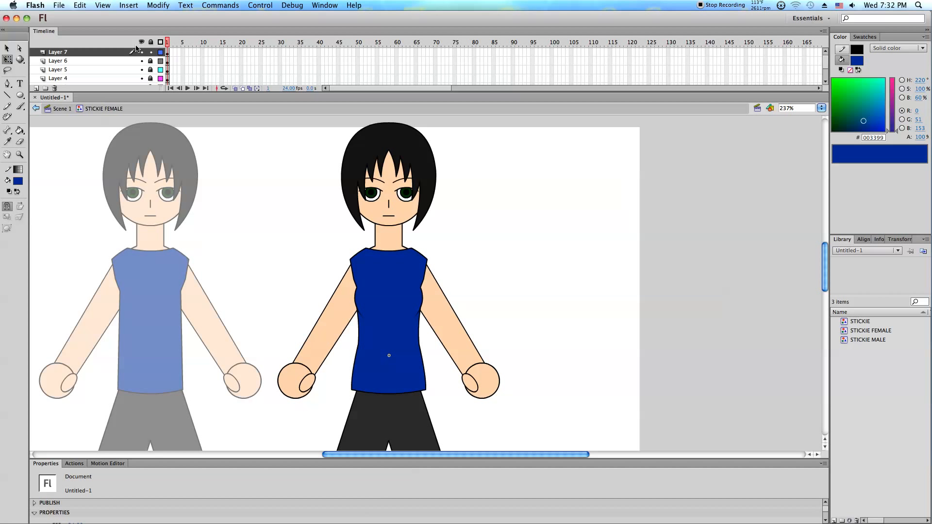
click(142, 52)
click(142, 52)
click(142, 61)
click(141, 61)
scroll(152, 61, down, 2)
scroll(152, 60, down, 1)
click(142, 69)
click(141, 70)
click(151, 70)
Select all the unlocked head and hair artwork of the female character and nudge it down 4 pixels.
right_click(180, 183)
click(226, 228)
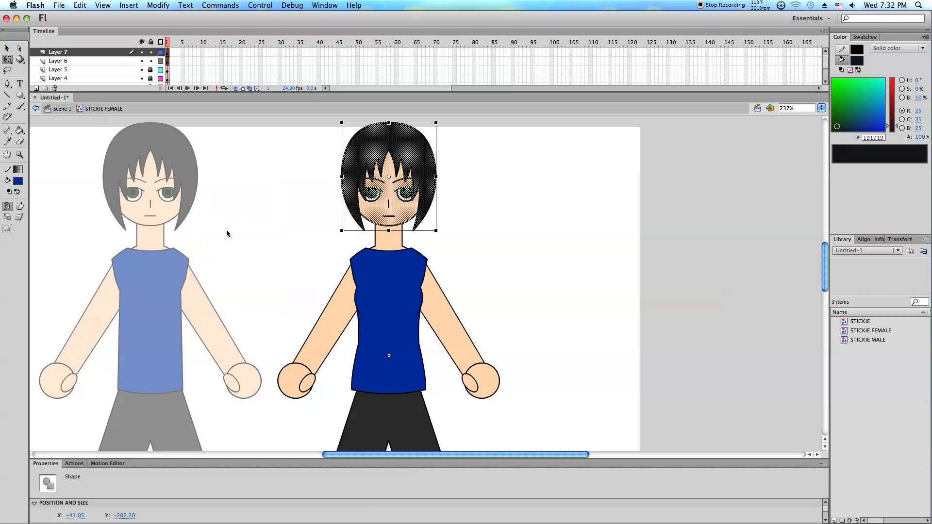
key(Down)
key(Down)
key(Down)
key(Down)
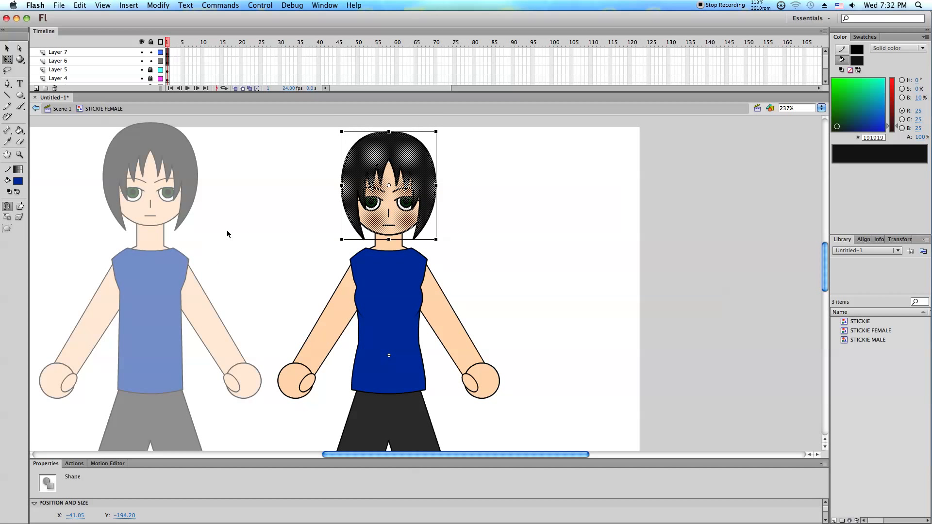
click(227, 230)
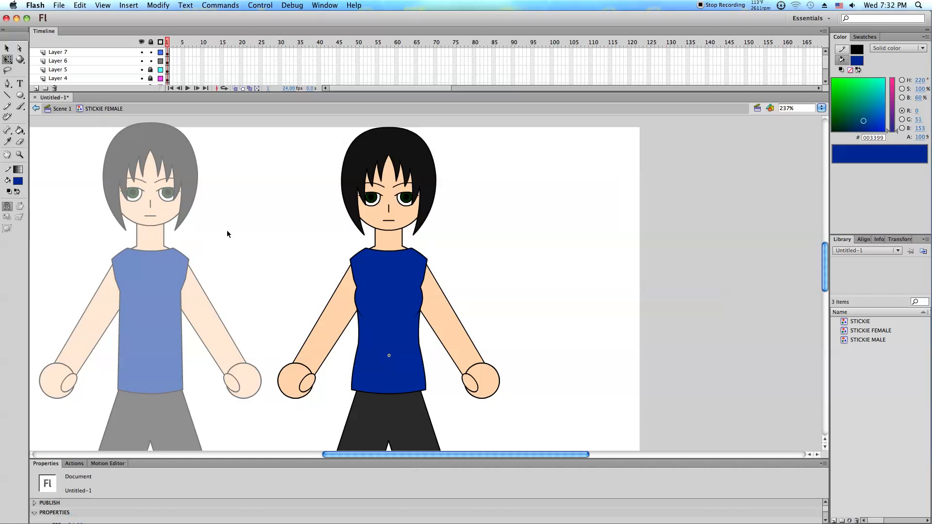
Open the STICKIE MALE symbol for editing and unlock only its head and hair layers, Layers 7, 6 and 2.
double_click(163, 214)
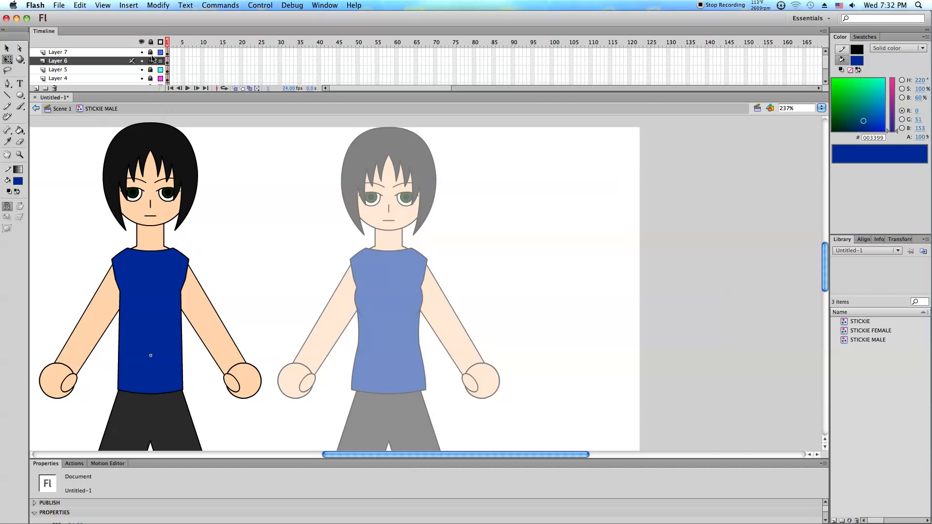
scroll(152, 61, down, 3)
click(151, 69)
Move all of the male character's head and hair artwork down to Y -198.20 and lock all layers.
right_click(266, 137)
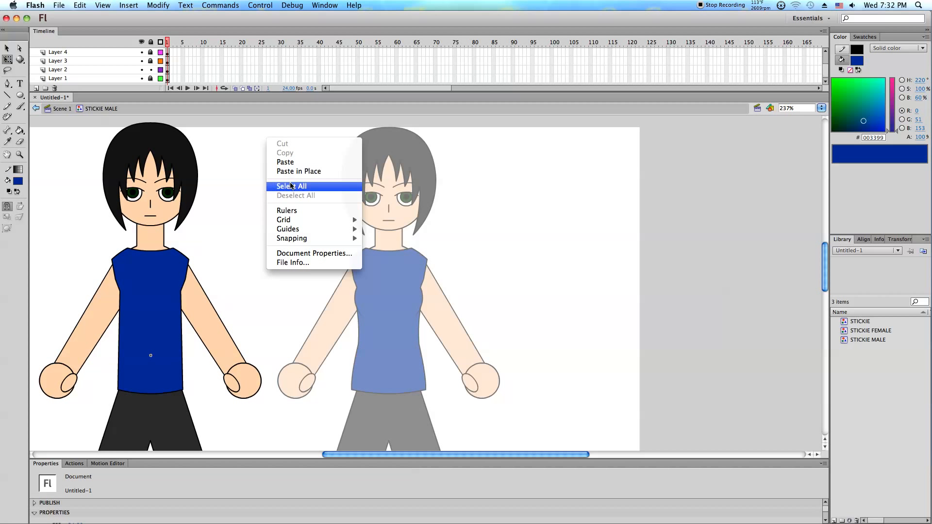
click(290, 185)
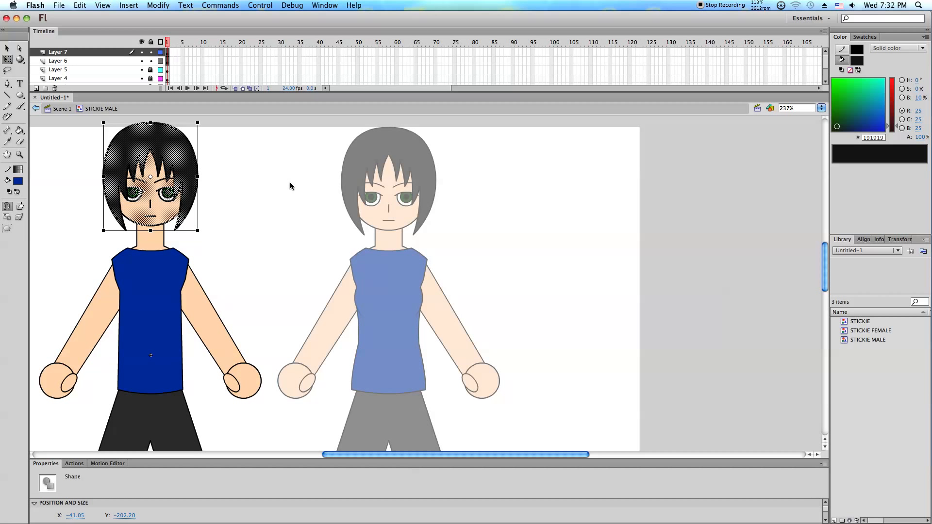
key(Down)
key(Down)
key(Up)
key(Up)
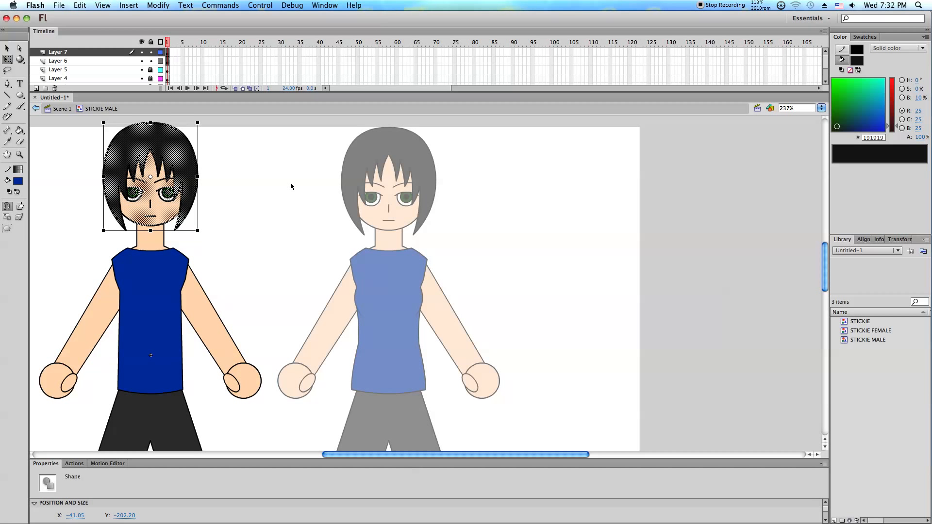
key(Down)
key(Down)
key(Down)
key(Down)
key(Down)
key(Down)
key(Down)
key(Down)
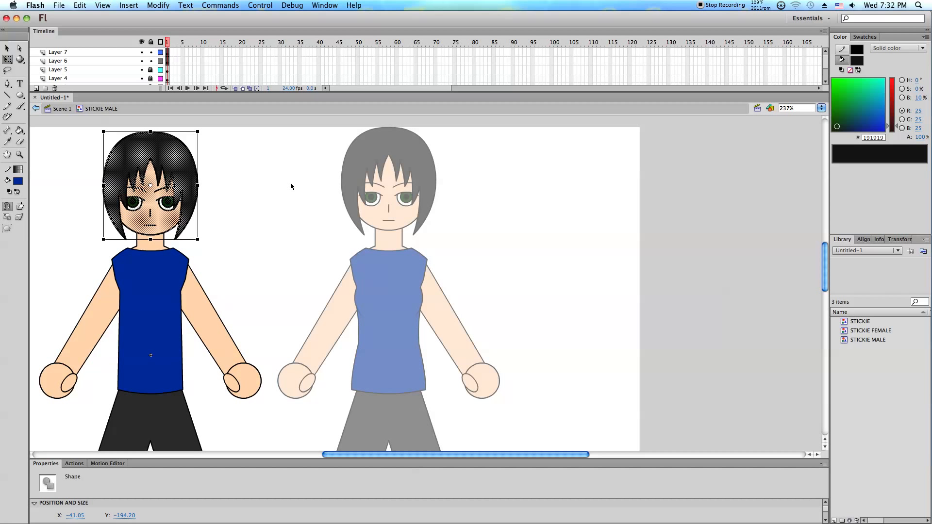
click(290, 184)
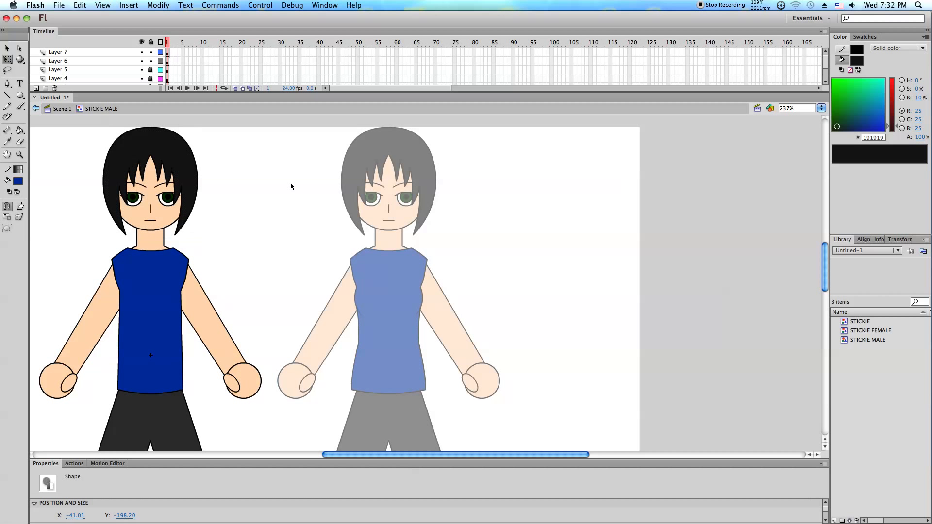
click(151, 43)
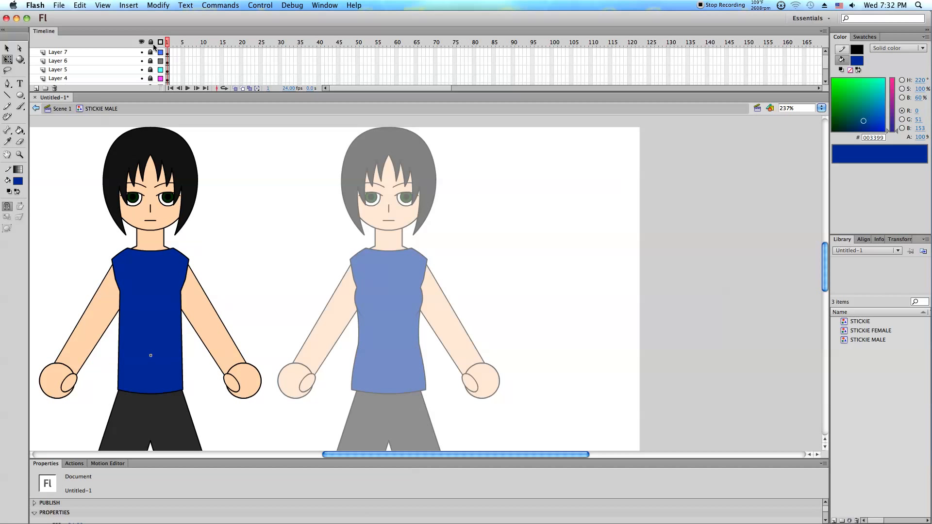
Return to Scene 1 and shift the female and male characters to the right, keeping them side by side without overlap.
double_click(265, 203)
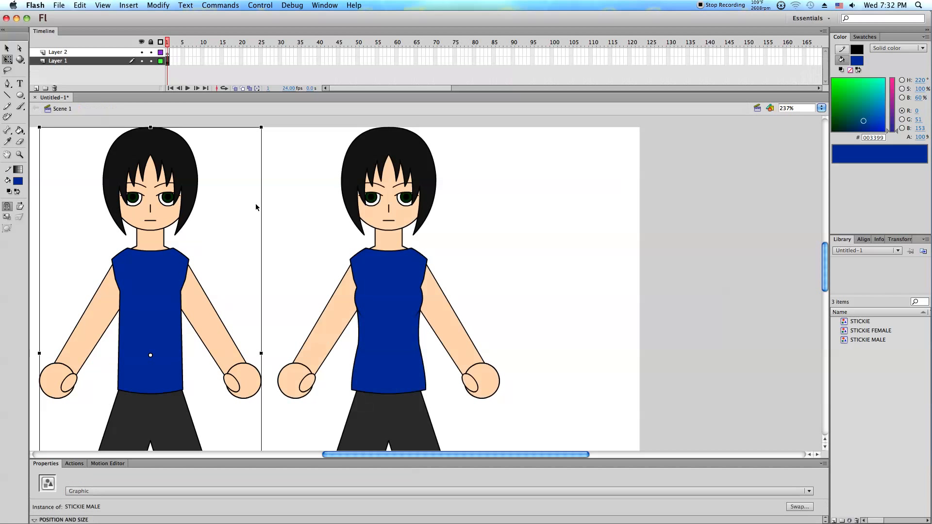
click(205, 269)
drag(360, 299, 423, 299)
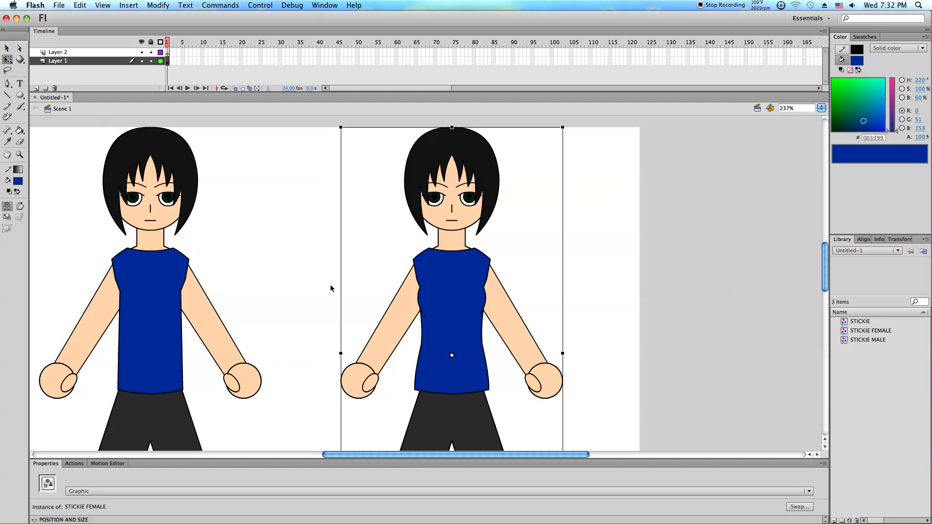
drag(254, 280, 255, 280)
drag(165, 292, 226, 291)
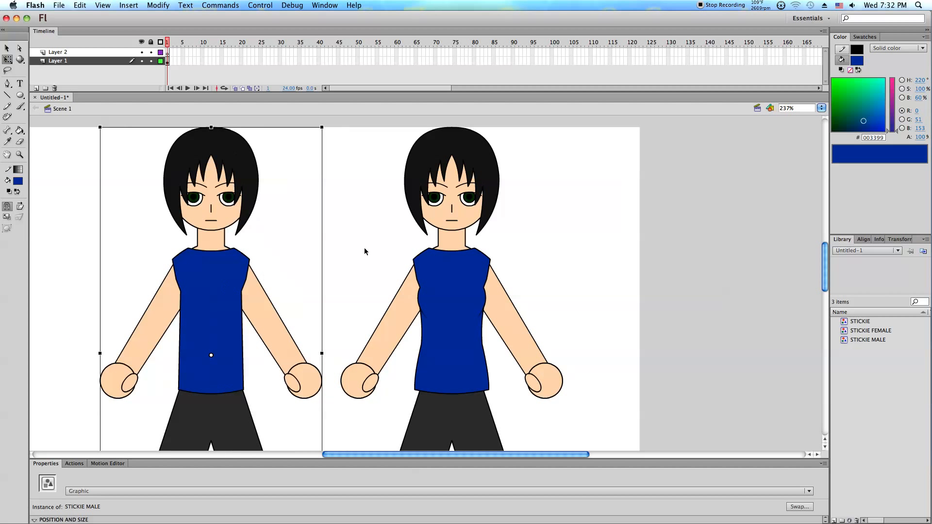
click(363, 249)
Open the STICKIE FEMALE symbol for editing and select its dark grey trousers.
scroll(357, 256, down, 5)
scroll(355, 259, up, 5)
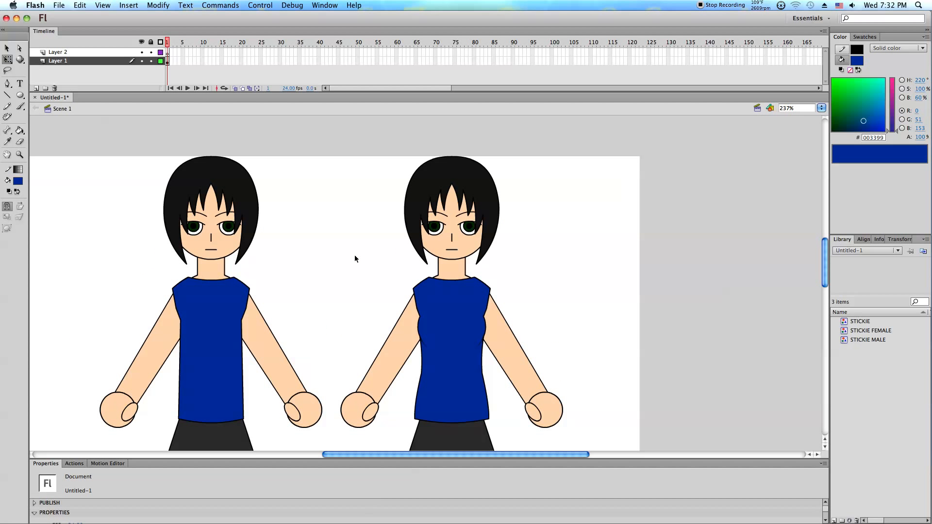
scroll(355, 258, down, 5)
double_click(436, 336)
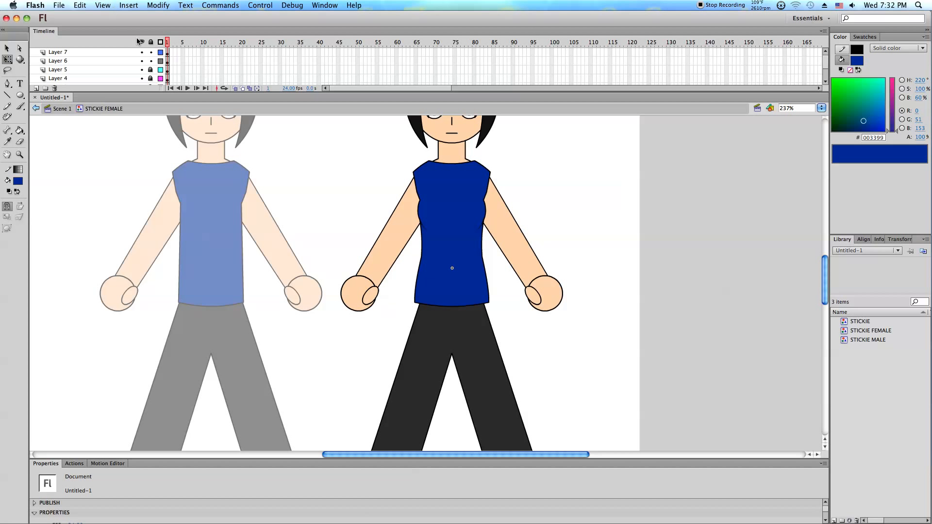
click(456, 331)
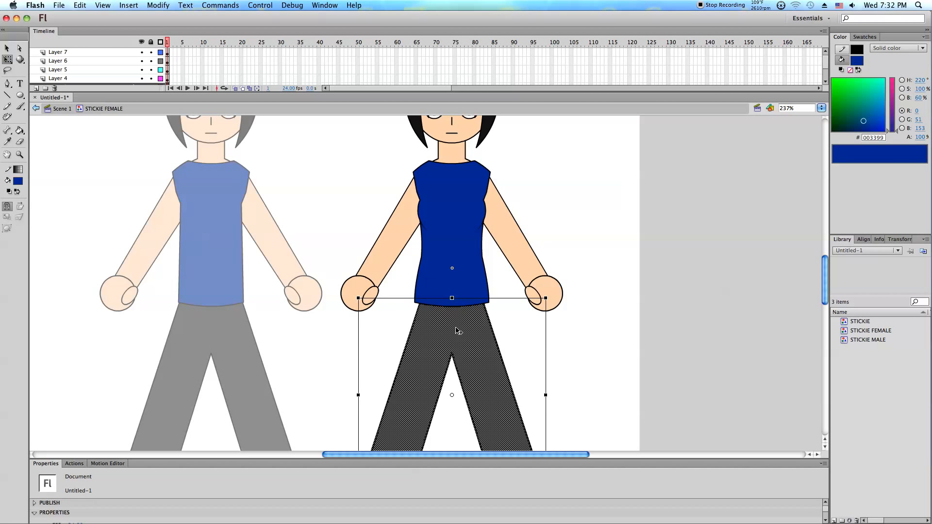
scroll(364, 299, down, 5)
scroll(284, 183, up, 2)
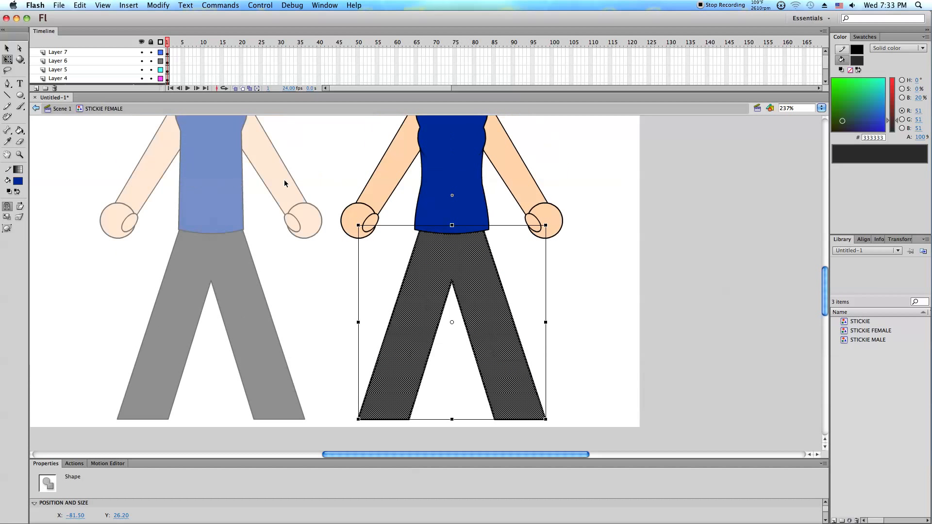
Lock every layer of the female symbol except Layer 3 and select all the trouser artwork on it.
click(151, 42)
scroll(150, 62, down, 3)
click(150, 62)
key(super+a)
click(278, 271)
key(super+a)
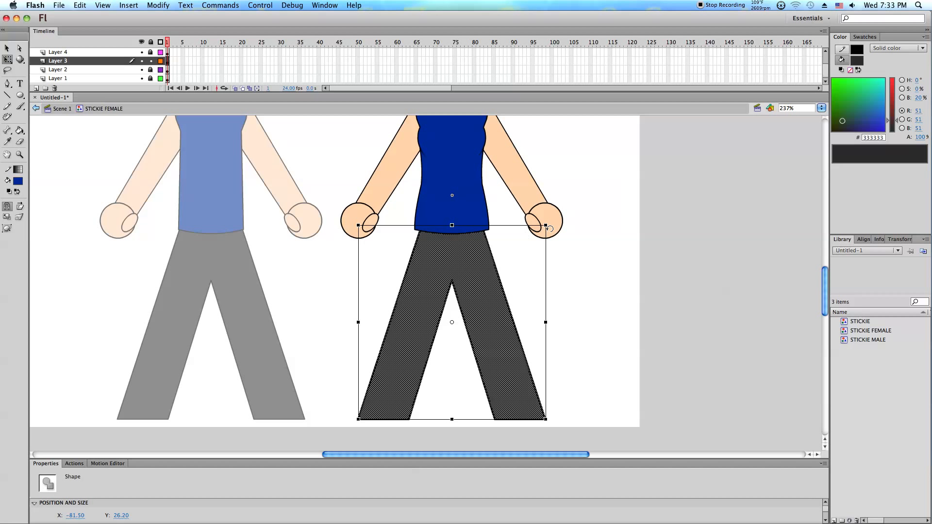
Widen the female's trousers slightly and evenly at the waist, and pull the crotch point up a little.
drag(547, 225, 557, 227)
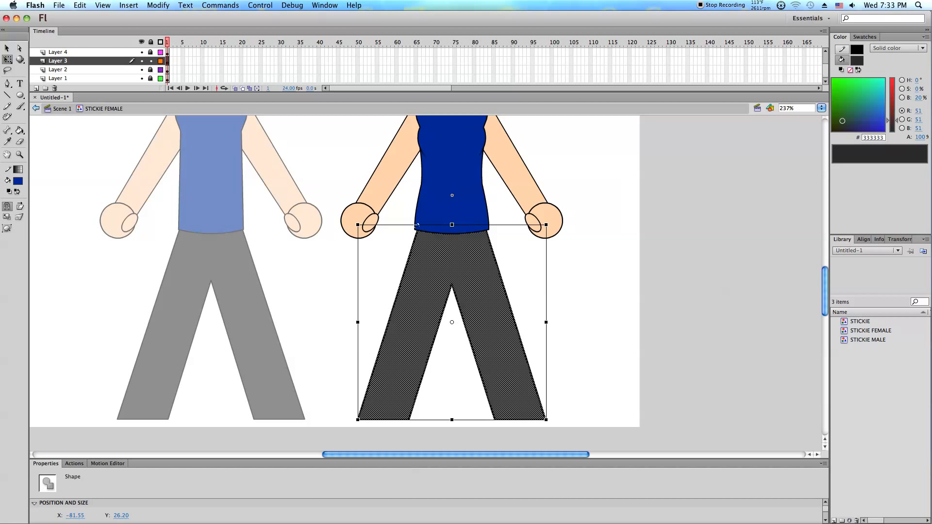
click(578, 344)
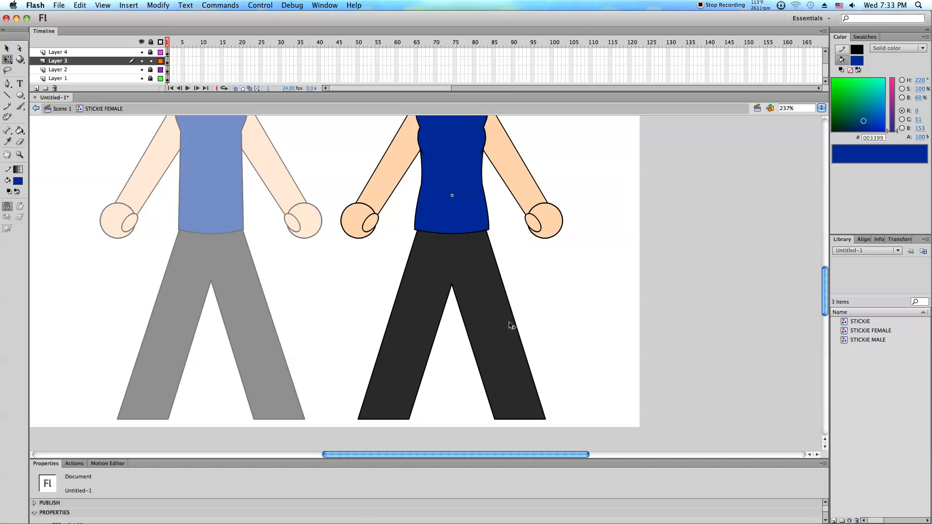
scroll(437, 340, up, 3)
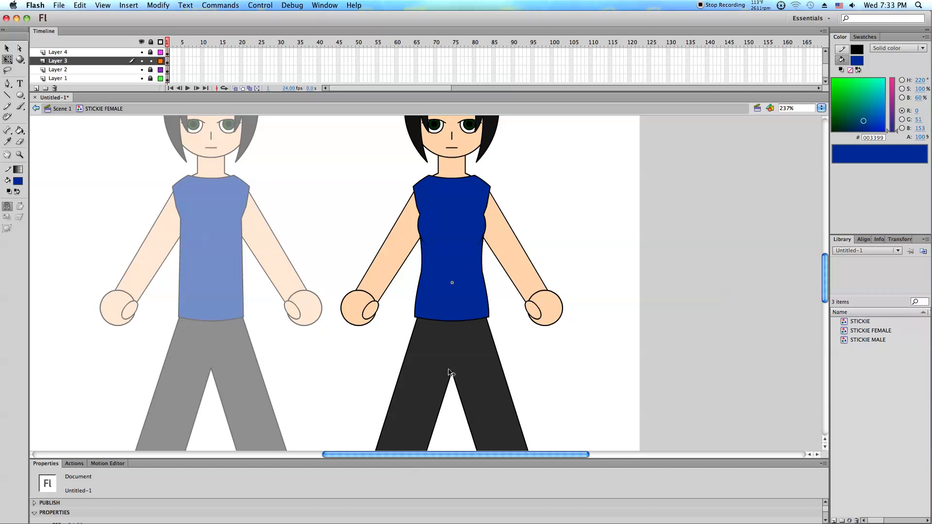
drag(452, 375, 452, 364)
scroll(450, 303, down, 3)
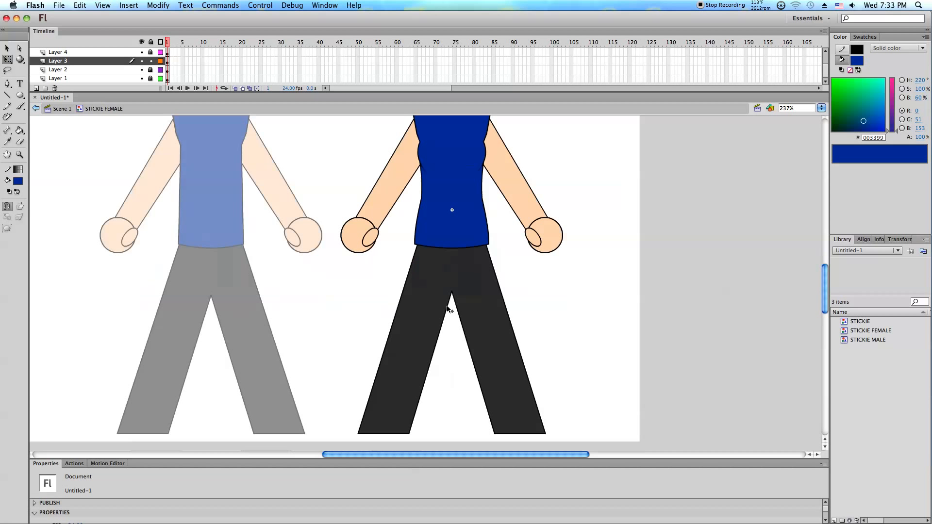
scroll(447, 308, up, 4)
scroll(443, 308, down, 1)
scroll(362, 287, up, 2)
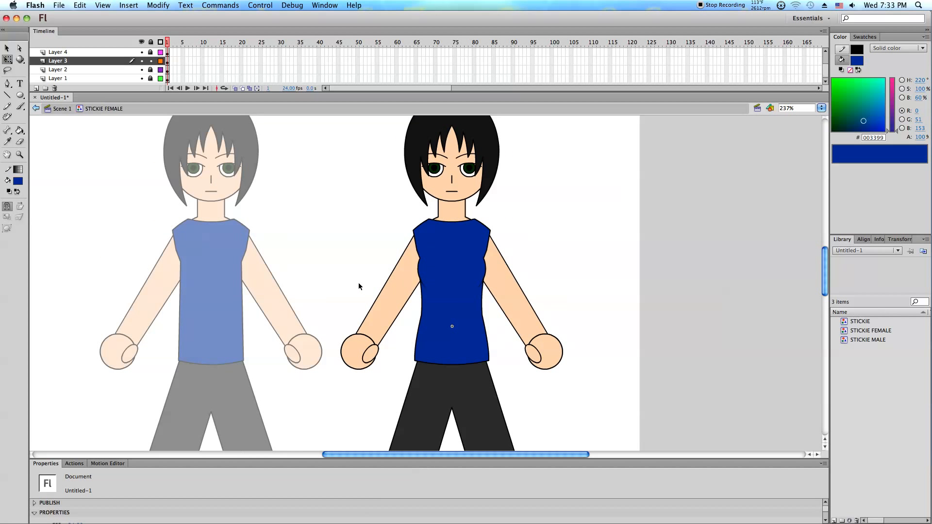
Leave the STICKIE FEMALE symbol and return to Scene 1 with both full characters in view.
click(19, 154)
click(19, 206)
click(427, 349)
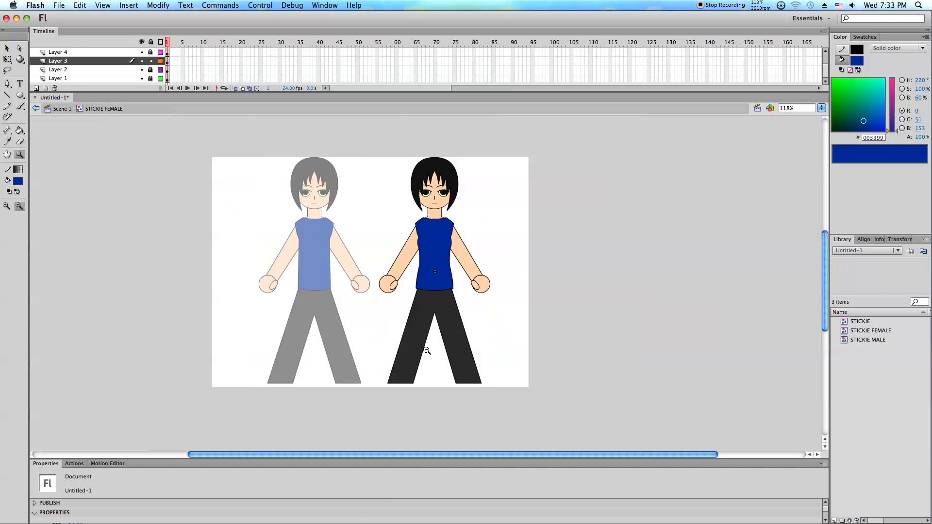
scroll(322, 309, up, 4)
scroll(322, 308, down, 2)
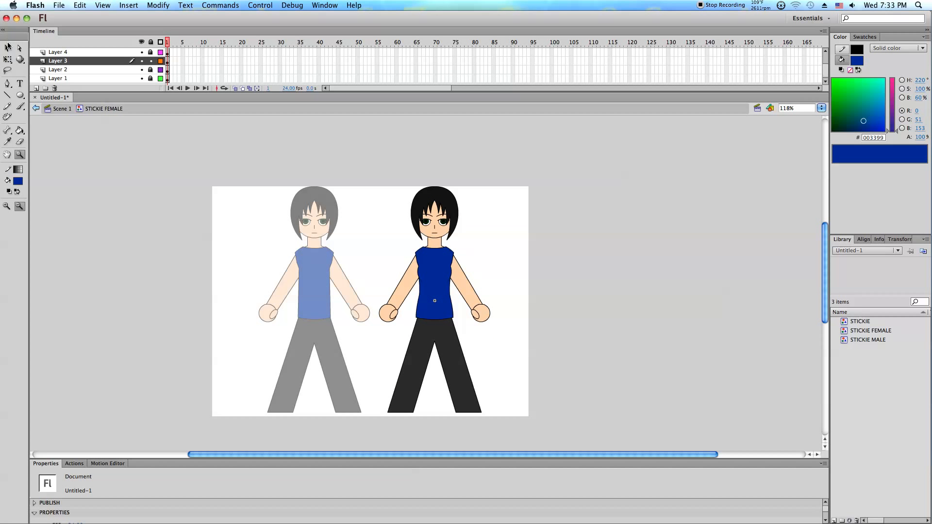
click(8, 47)
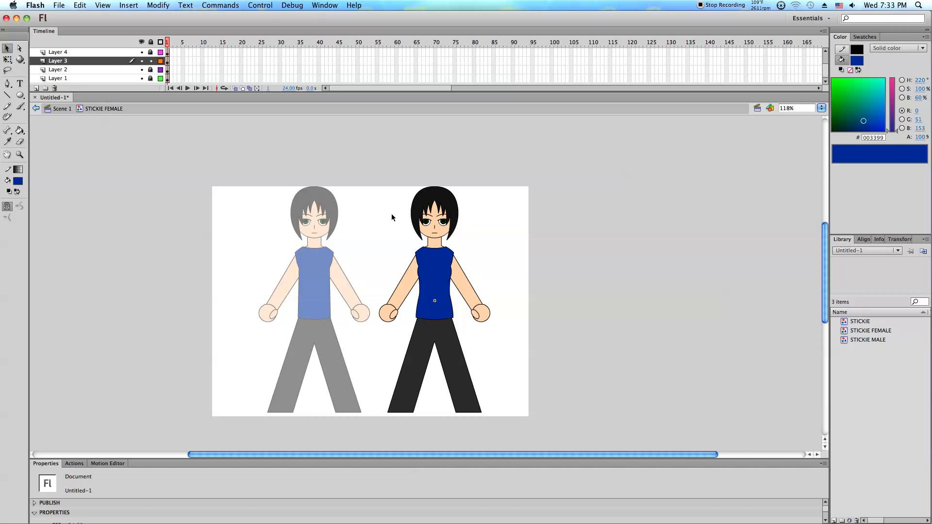
double_click(392, 218)
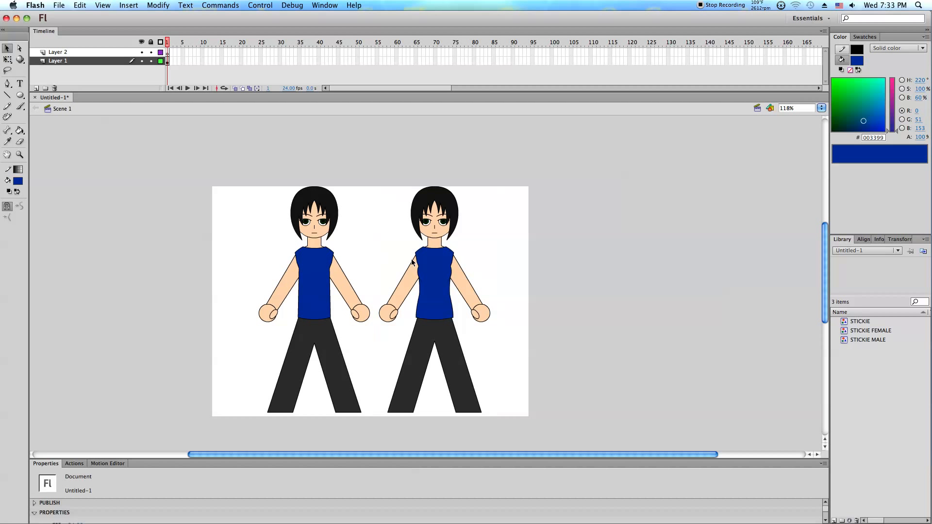
Run Test Scene and enlarge the SWF preview window to cover the workspace.
click(258, 5)
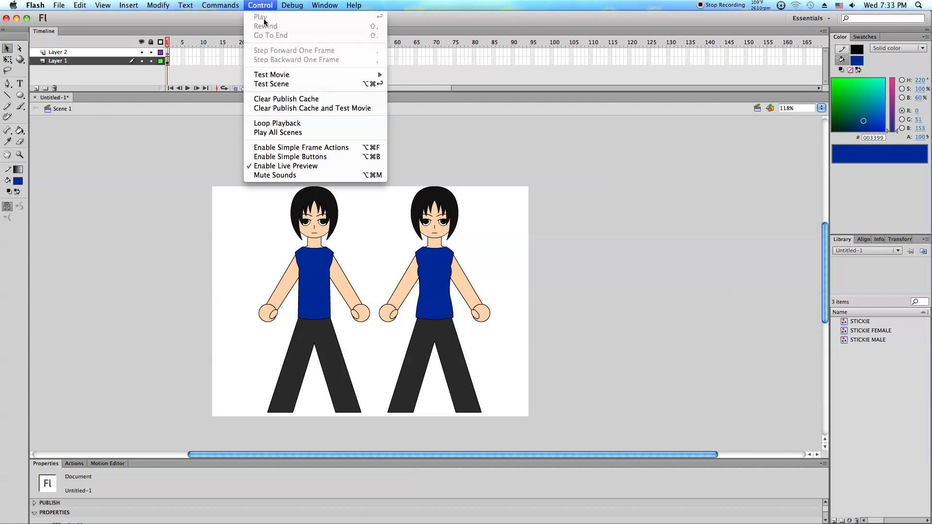
click(267, 85)
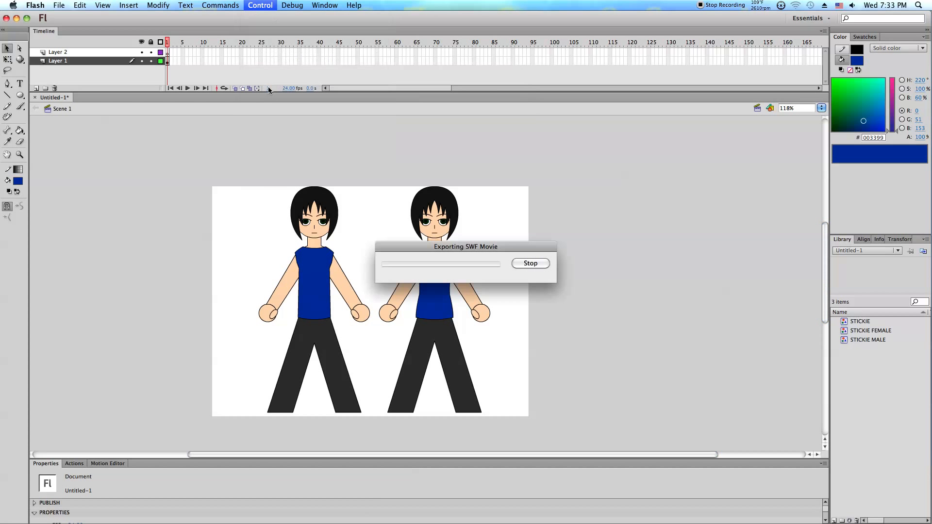
drag(415, 178, 109, 21)
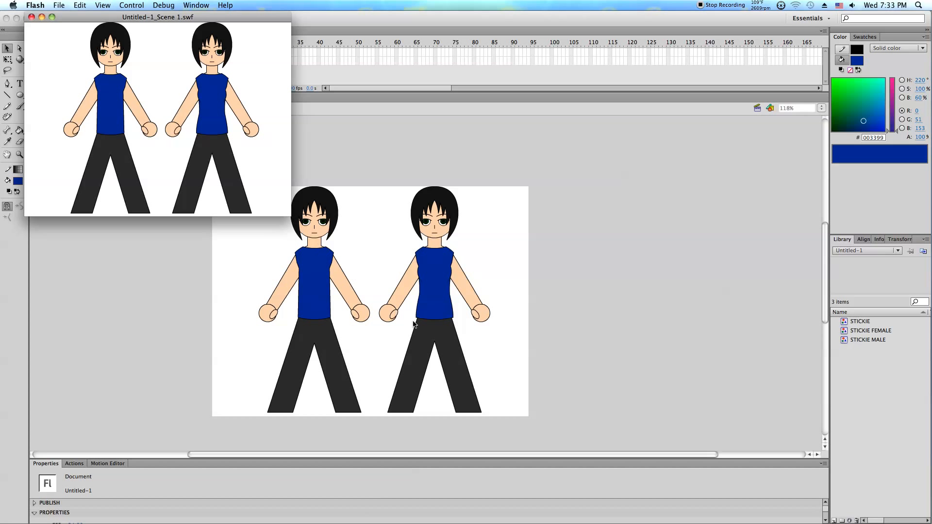
drag(290, 215, 828, 523)
Scale the preview with Show All to compare the male and female characters, and close the preview.
click(102, 5)
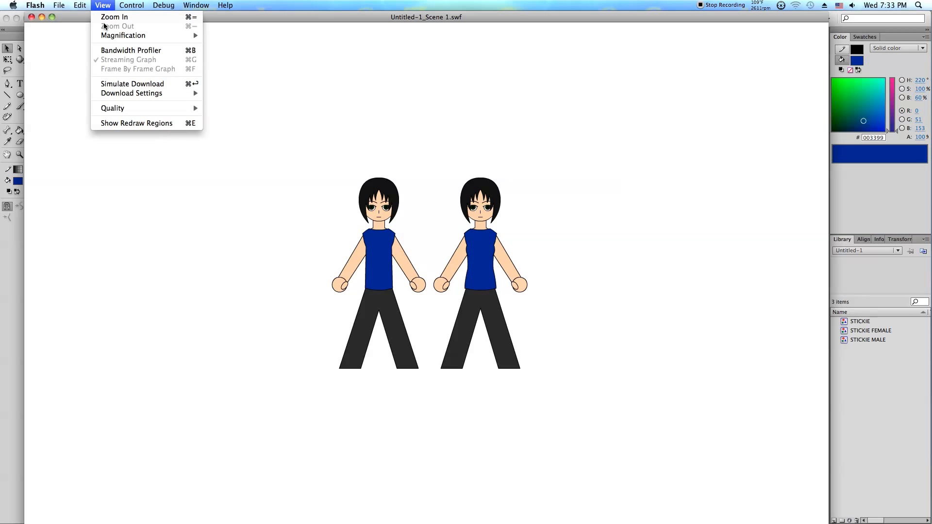
click(272, 124)
right_click(301, 71)
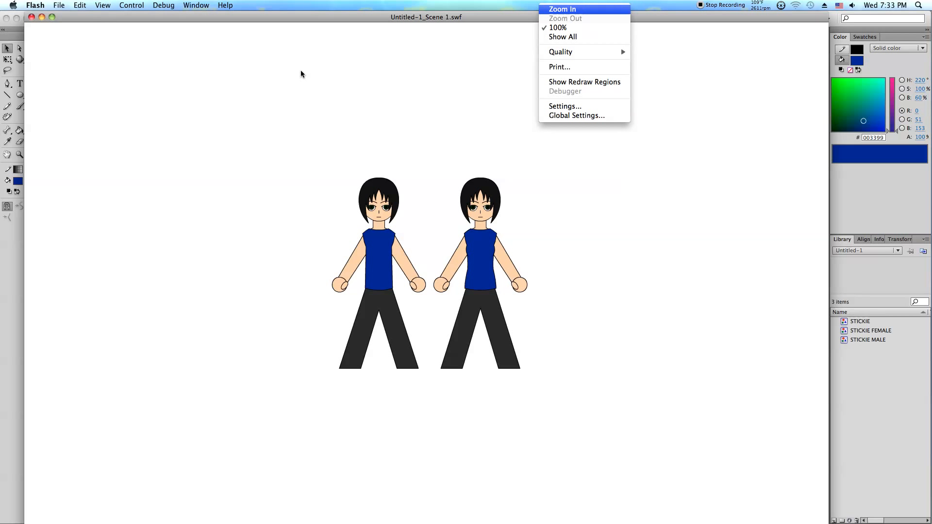
click(572, 37)
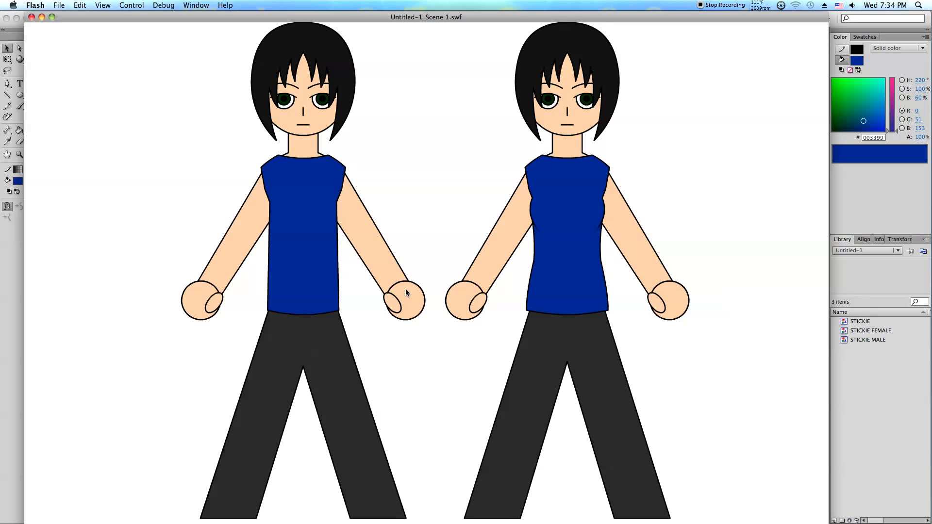
click(32, 17)
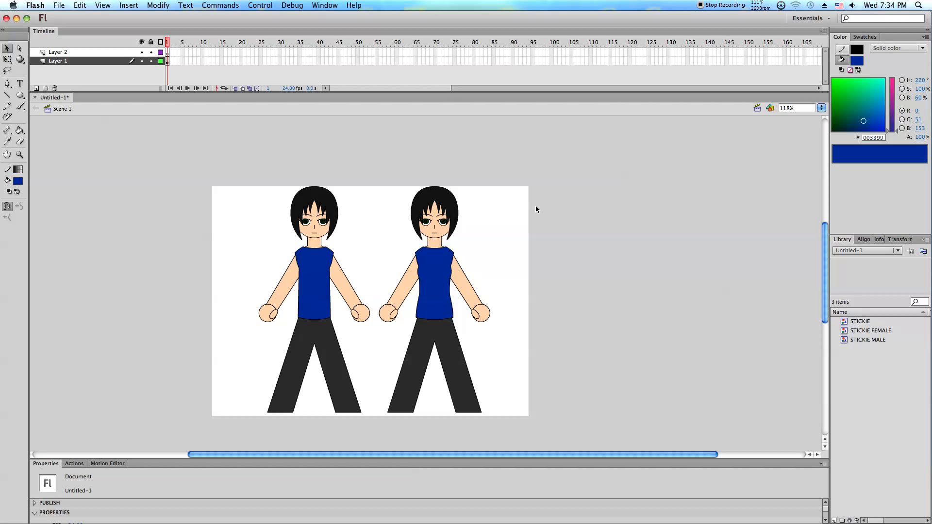